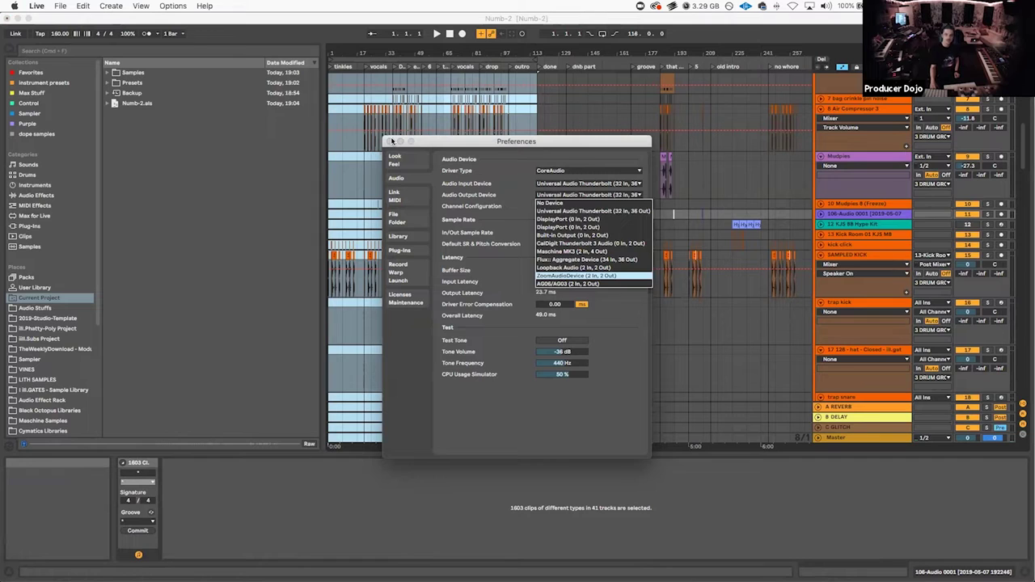
Step: Close the audio preferences and play part of the arrangement from the first vocals section
click(389, 142)
mouse_move(364, 51)
mouse_down()
mouse_move(364, 81)
mouse_move(406, 79)
mouse_up()
click(503, 35)
click(429, 67)
key(space)
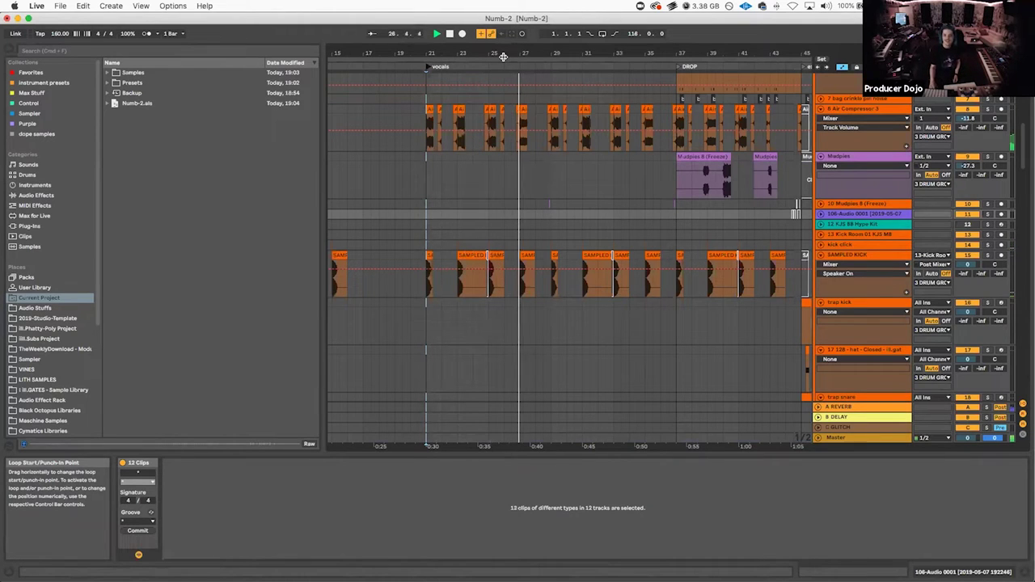
drag(503, 53, 435, 19)
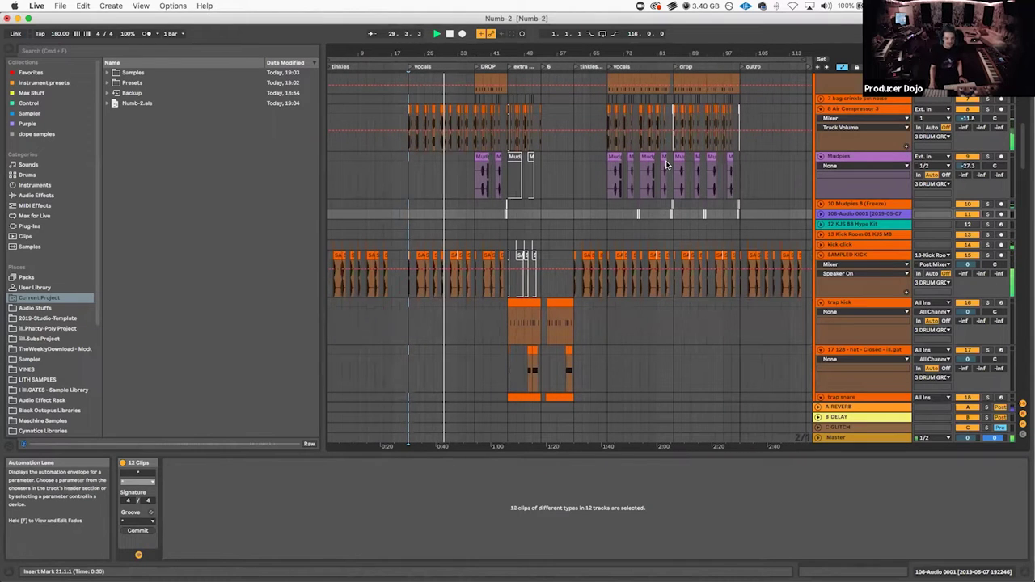
key(space)
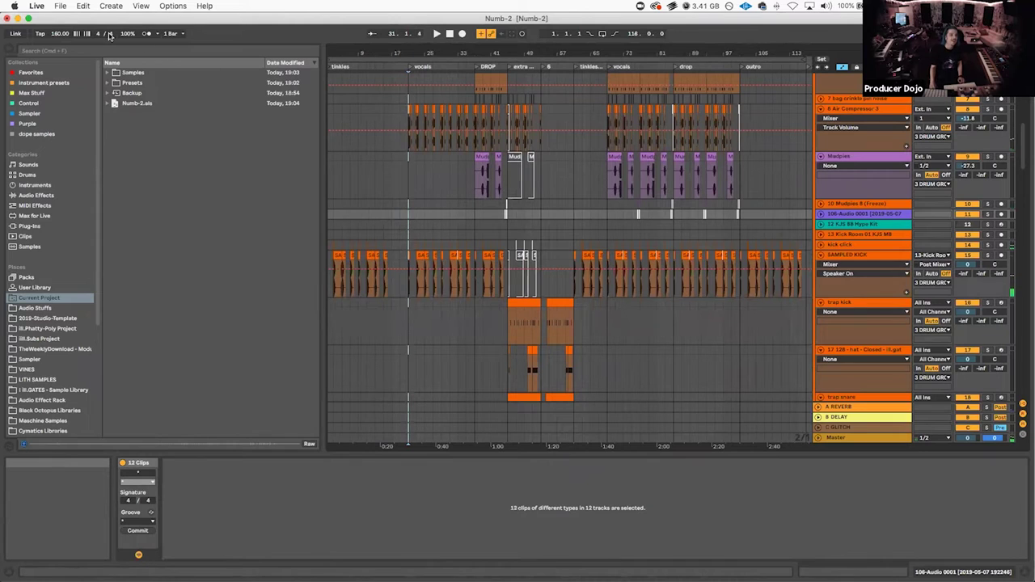
Step: Create a new Live set, discarding the changes to Numb-2, and close the WorkflowTimers2019 Project file window
click(58, 6)
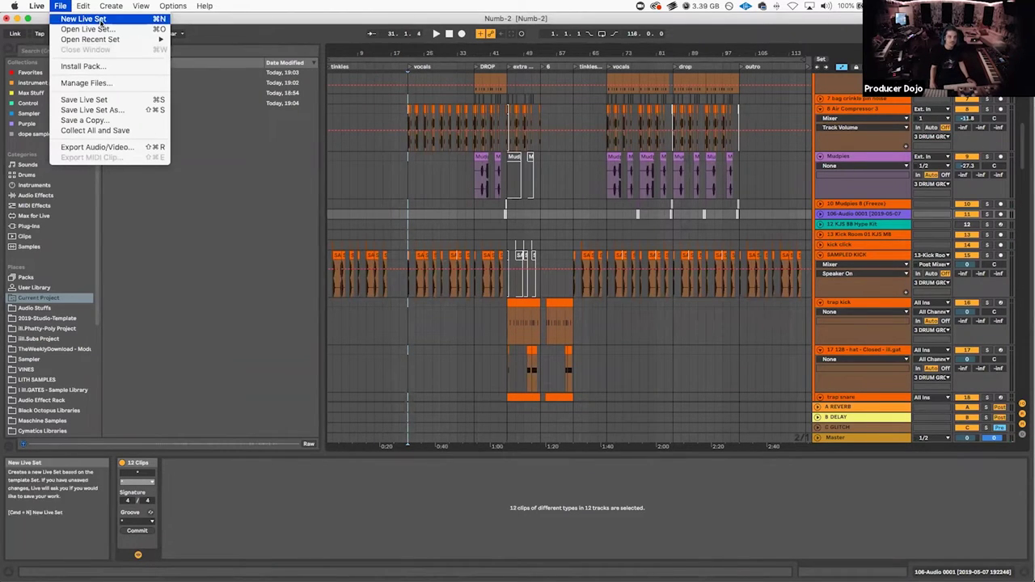
click(578, 187)
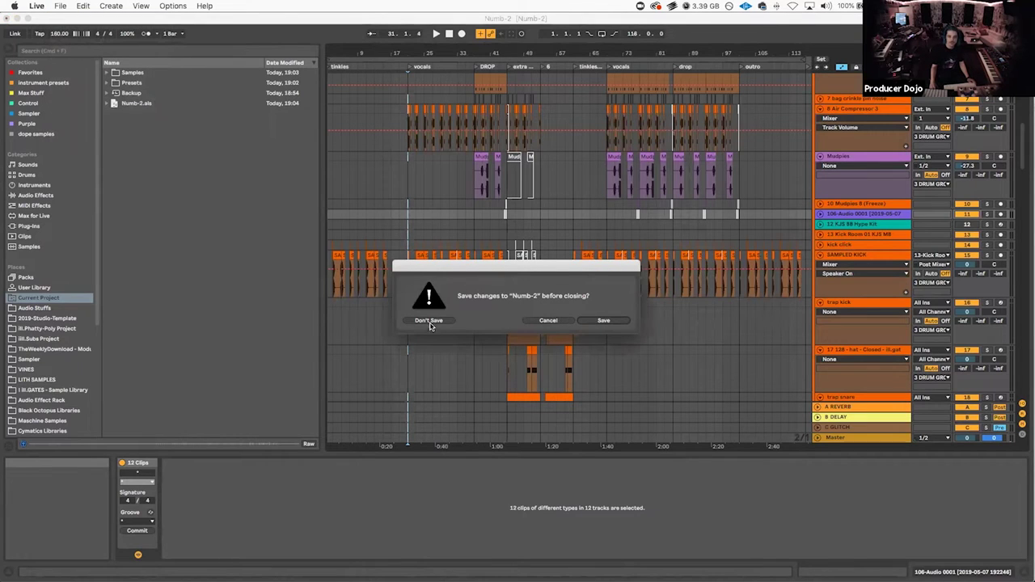
click(429, 320)
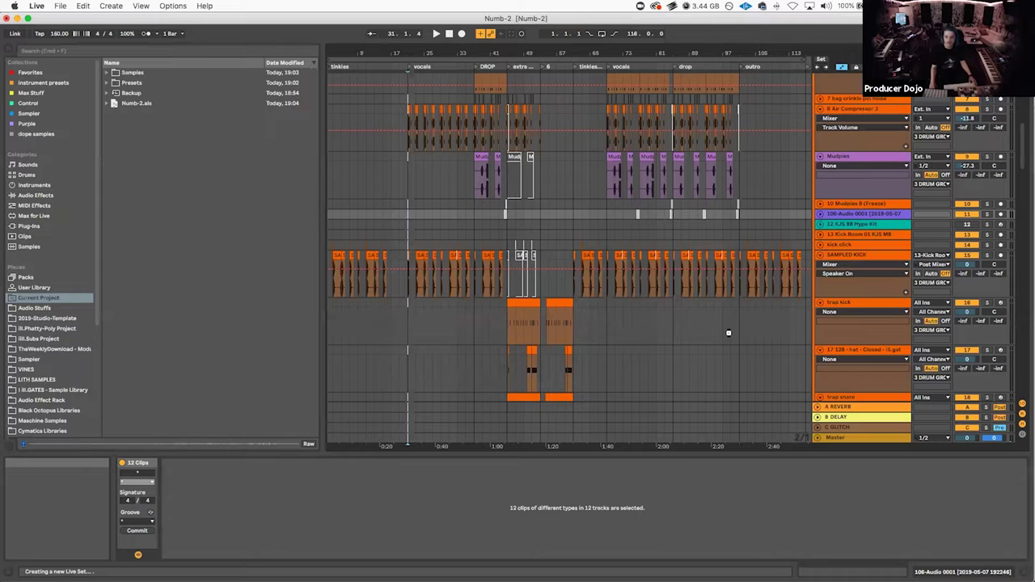
key(super+Tab)
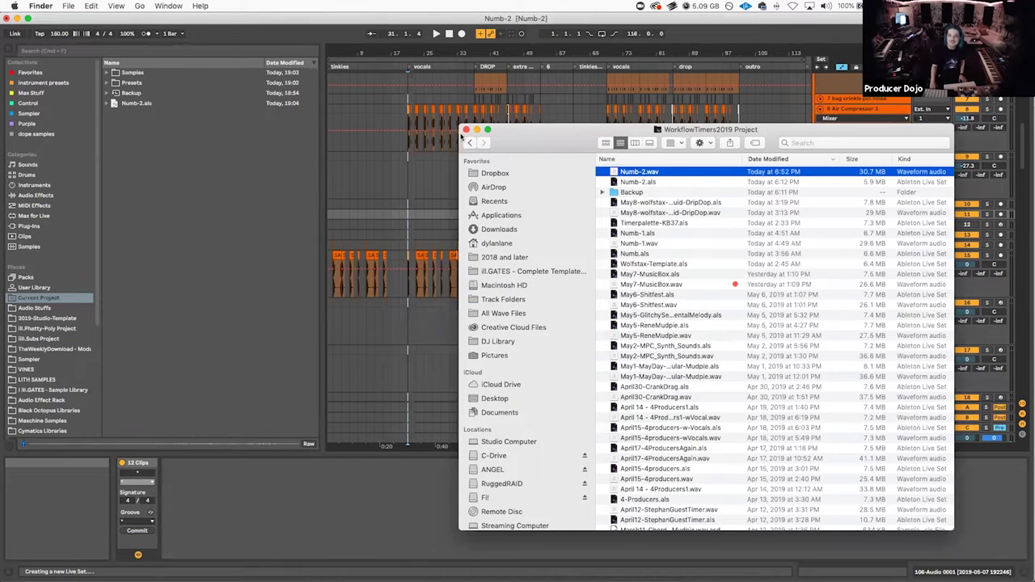
key(super+w)
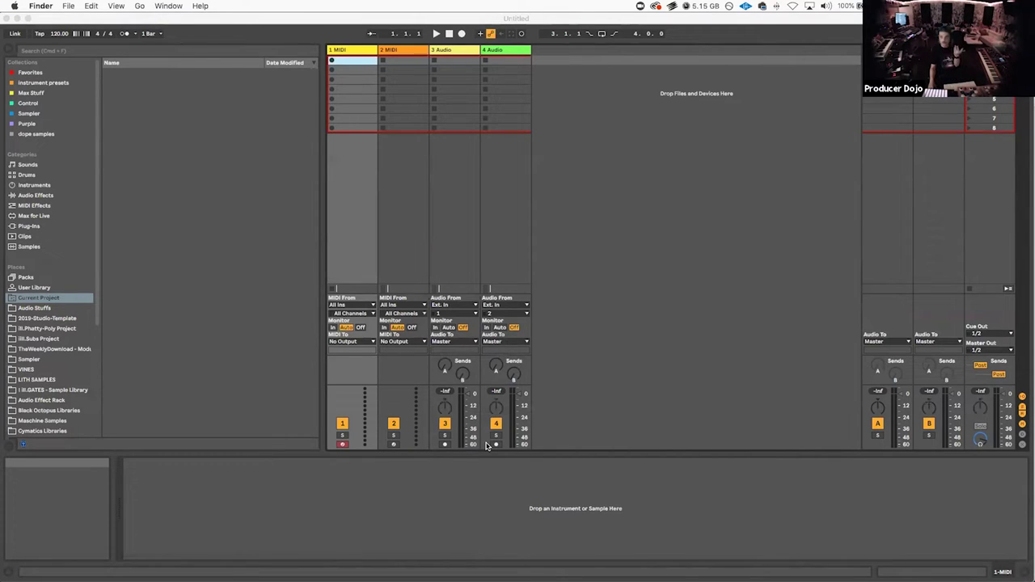
Step: Load the VST version of Serum from the plug-ins onto the first MIDI track
click(358, 58)
click(29, 226)
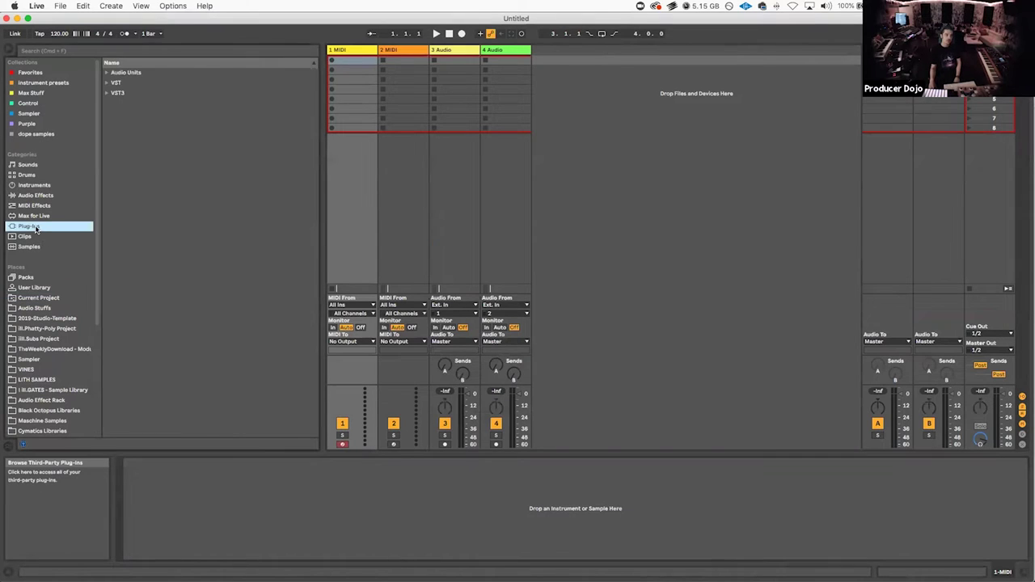
click(106, 75)
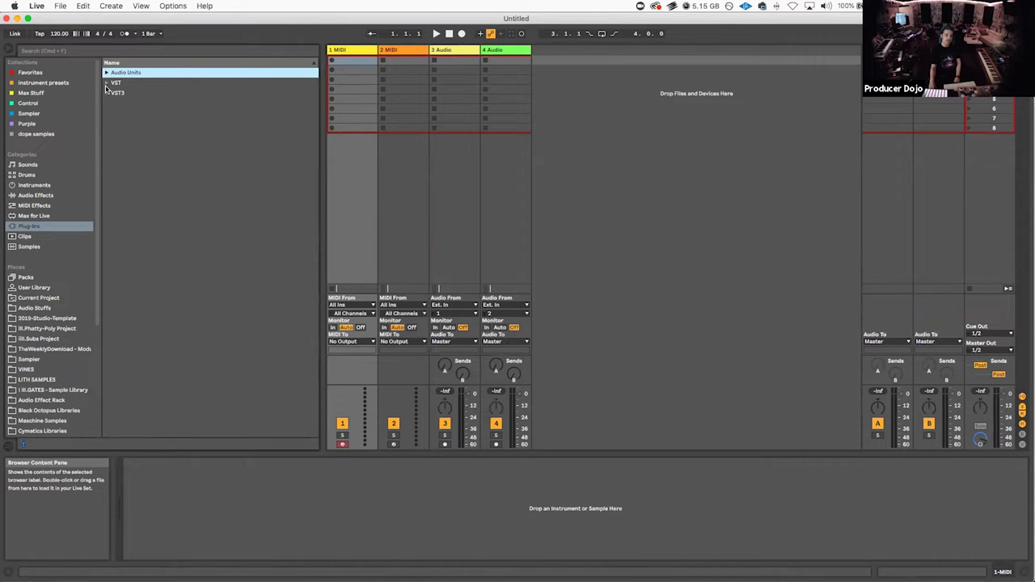
click(107, 84)
scroll(180, 222, down, 15)
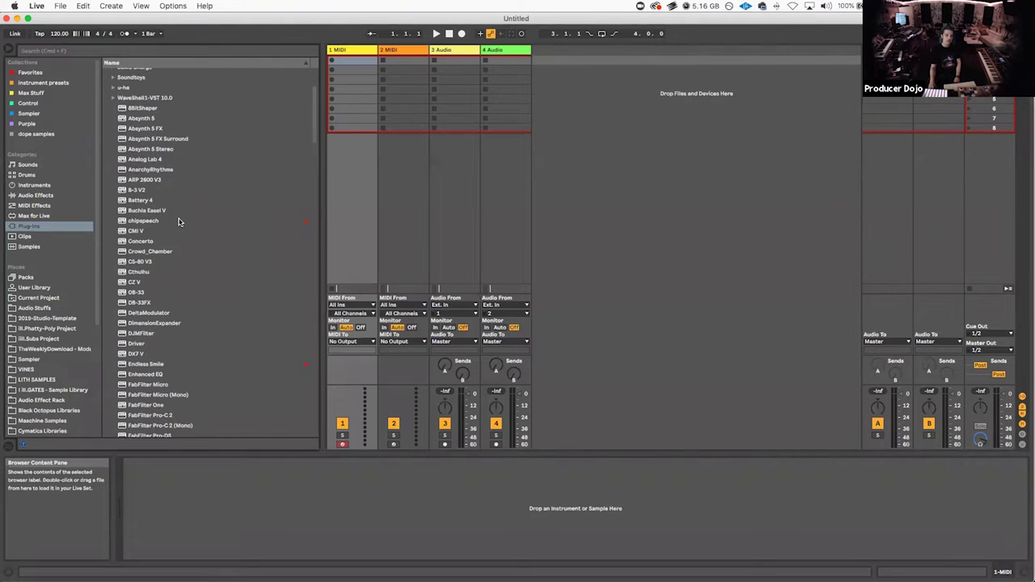
scroll(179, 221, down, 20)
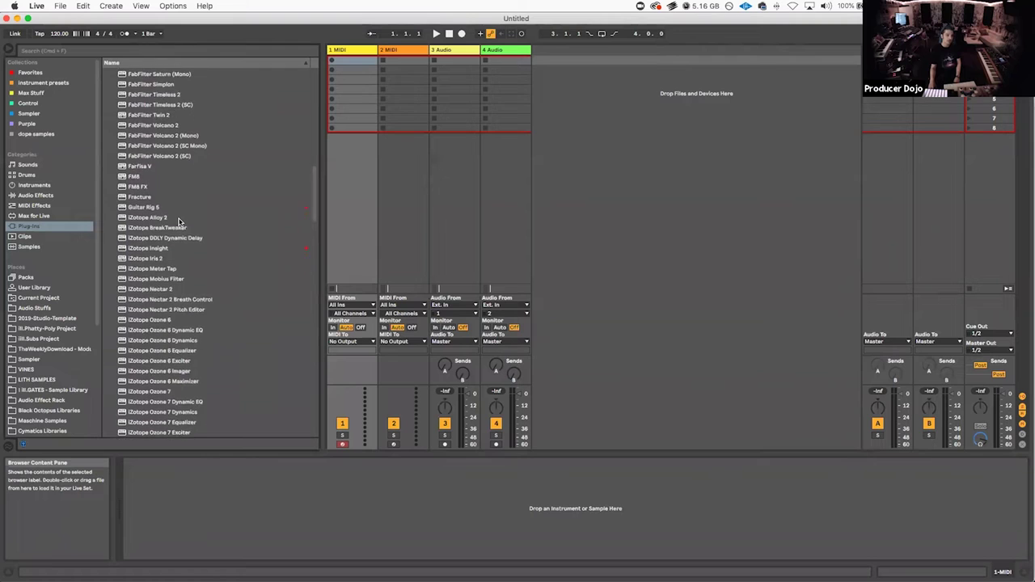
scroll(180, 221, down, 15)
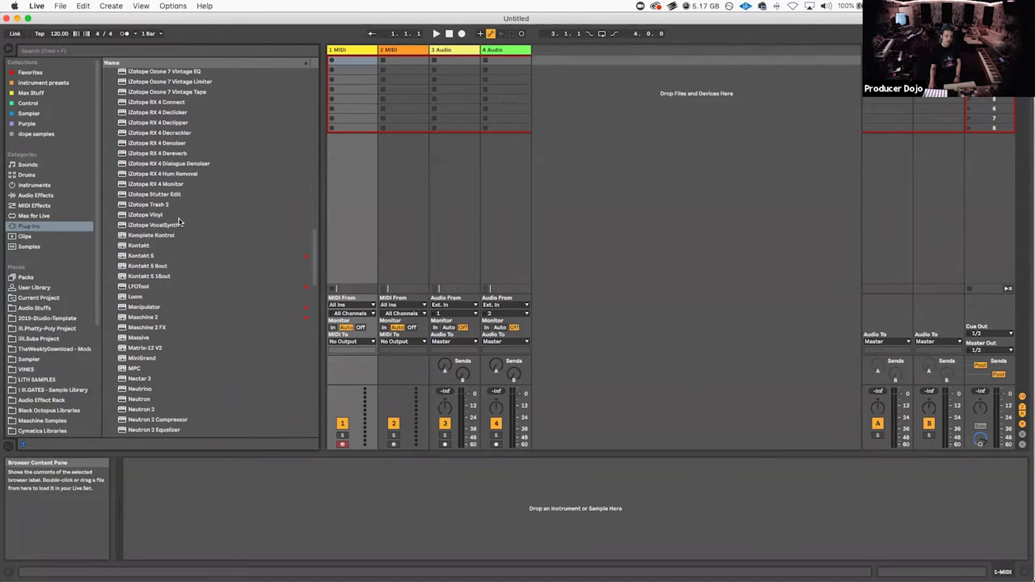
scroll(179, 221, down, 15)
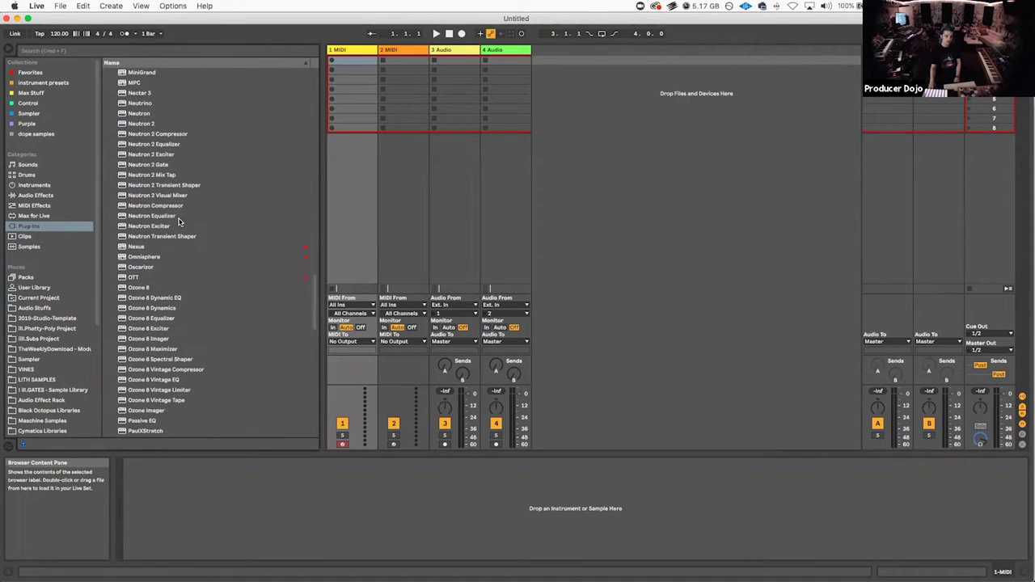
scroll(180, 222, down, 1)
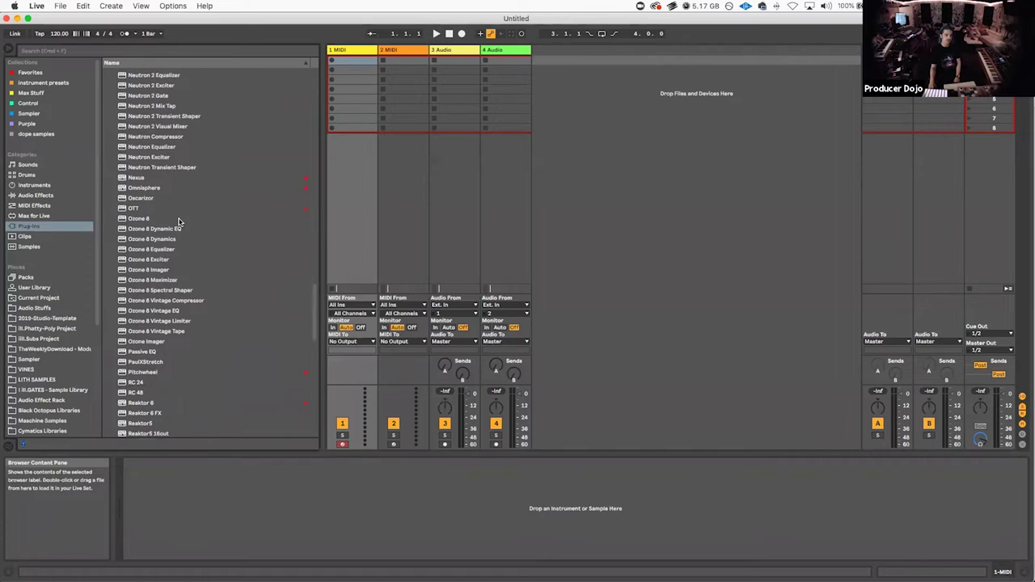
scroll(161, 226, down, 12)
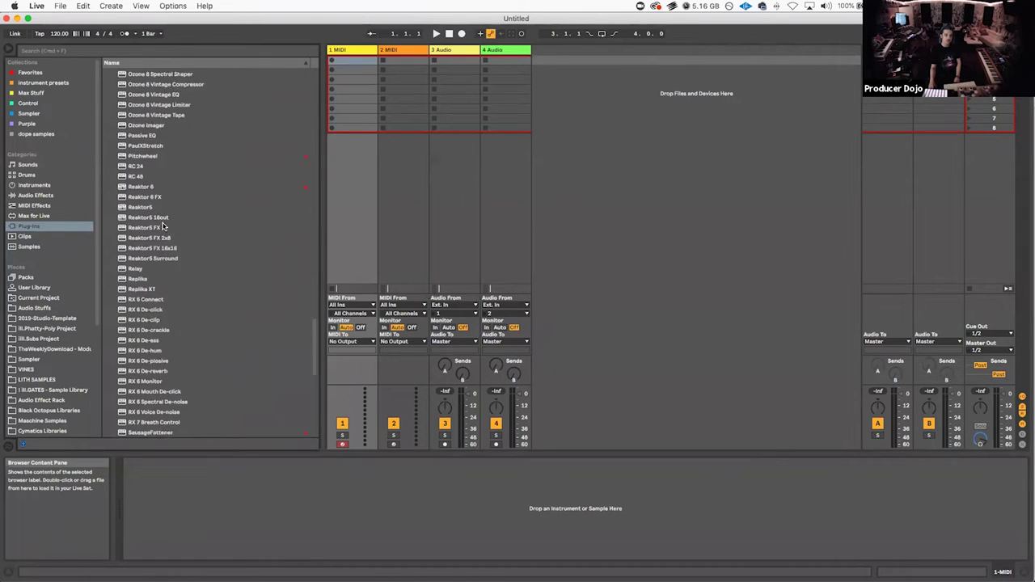
drag(138, 278, 360, 118)
drag(306, 44, 721, 81)
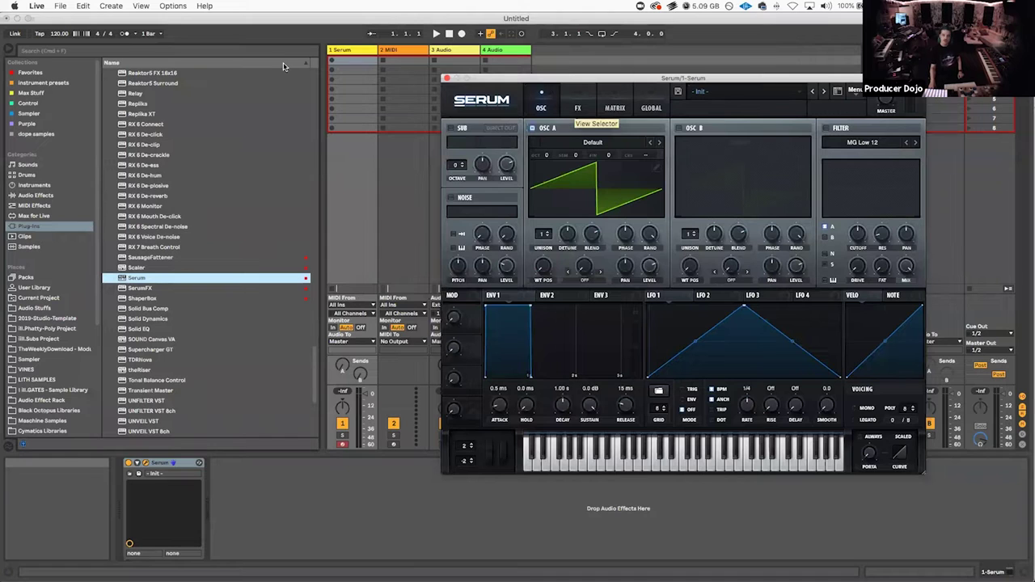
Step: Create a clip in the Serum track's first slot with an E1 note sustained across a four-bar loop
double_click(341, 59)
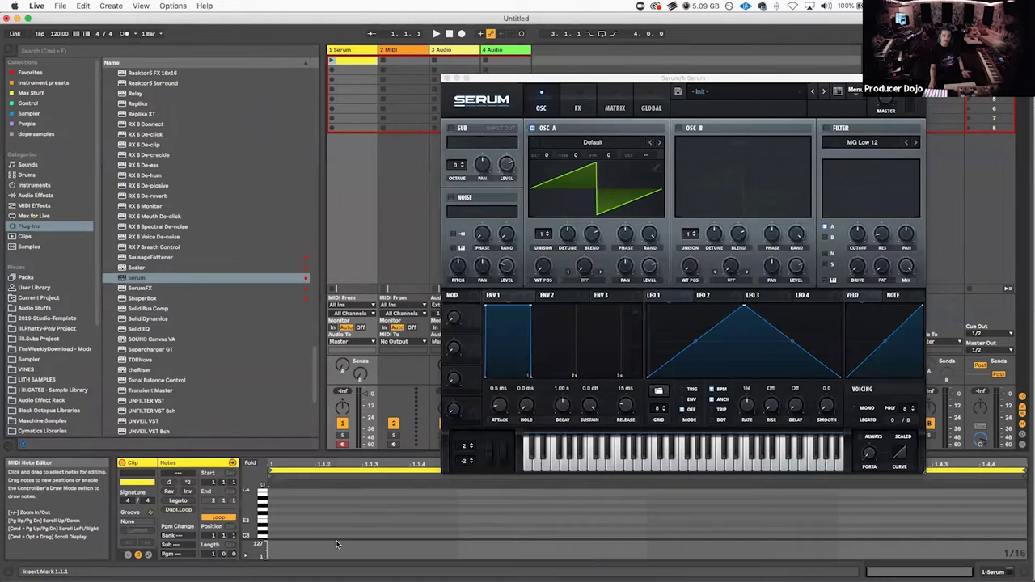
drag(276, 517, 315, 516)
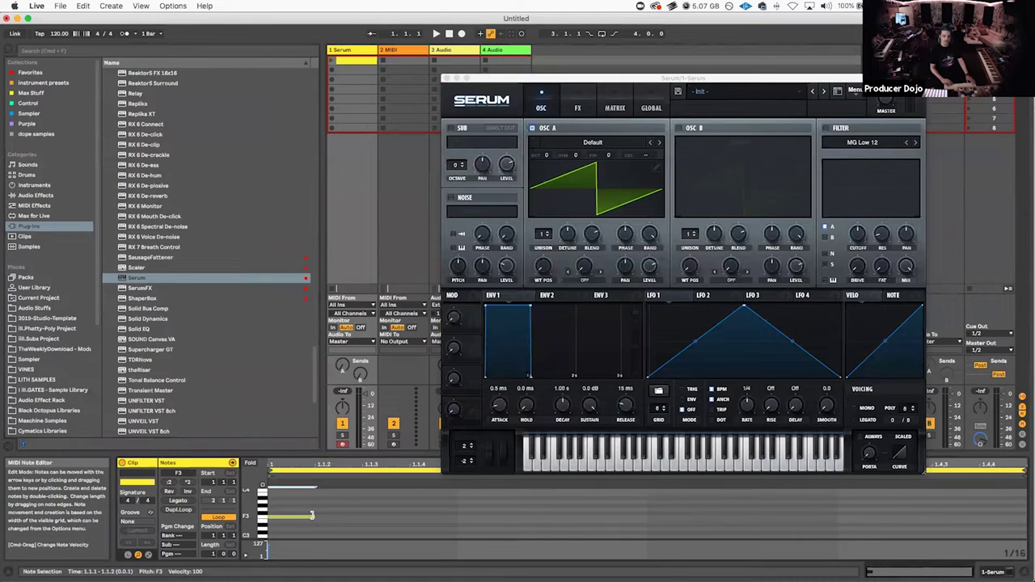
drag(311, 515, 313, 518)
key(shift+Down)
key(shift+Down)
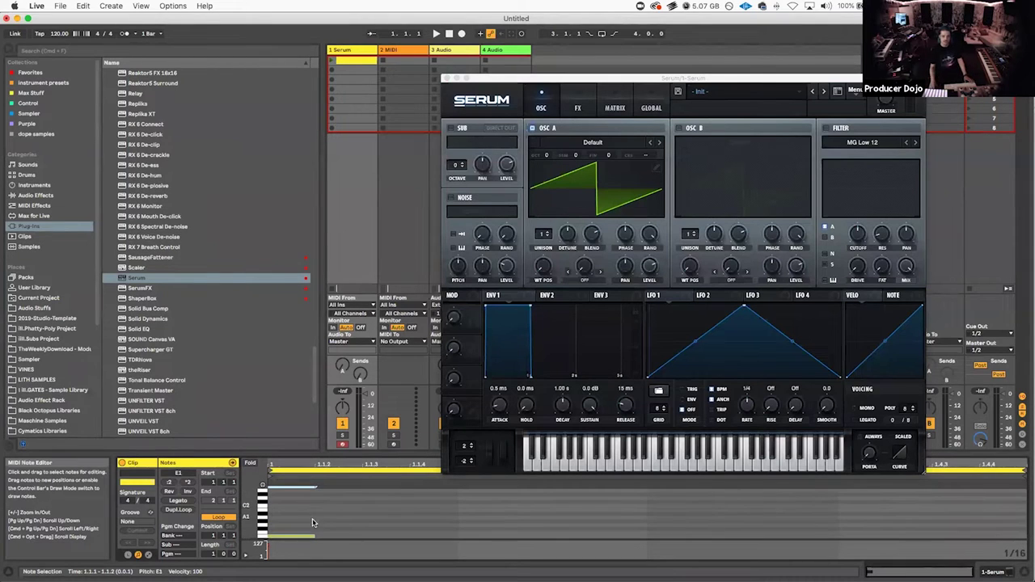
drag(212, 557, 212, 540)
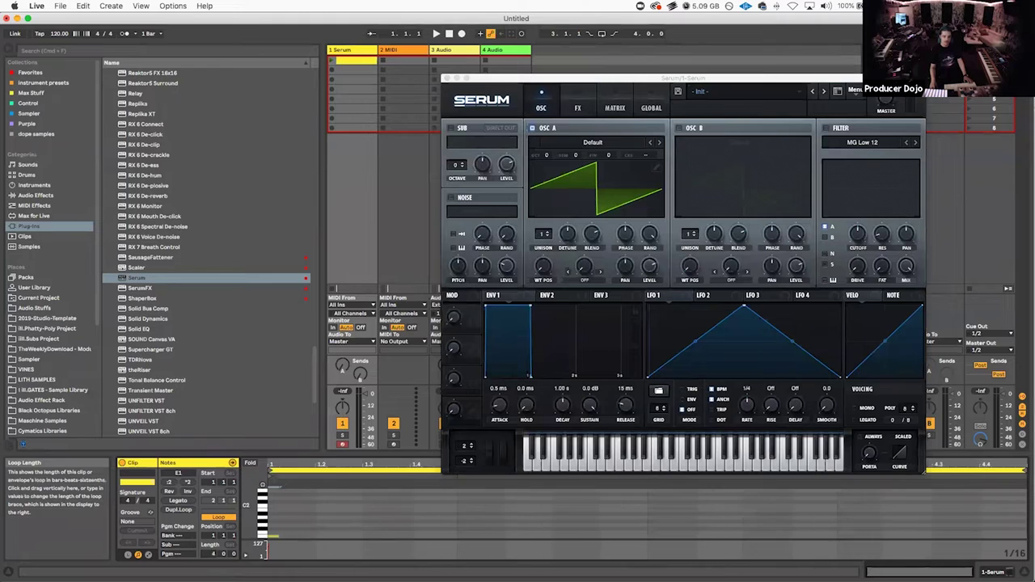
click(178, 500)
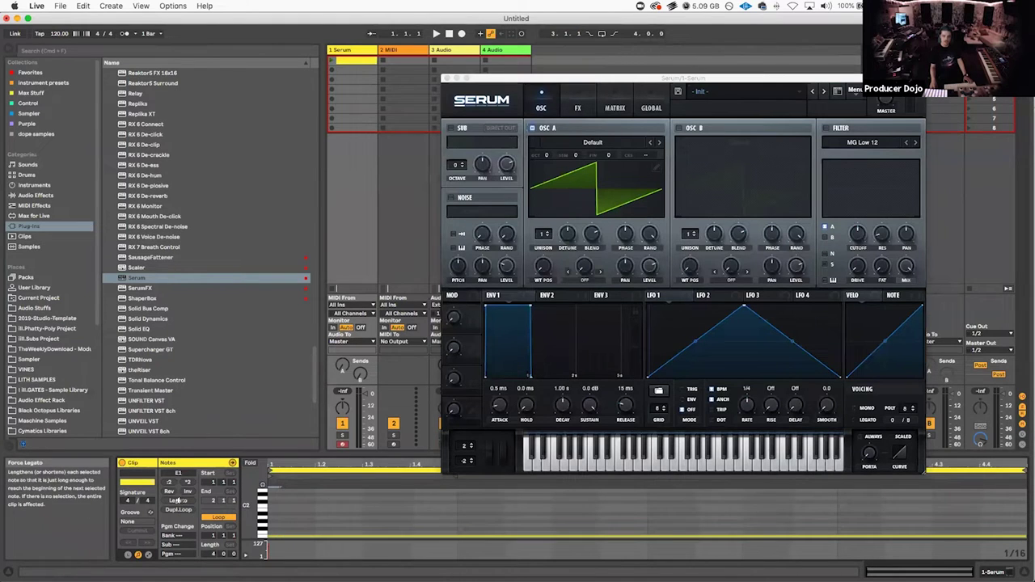
Step: Launch the Serum clip and lower its note to C0 while auditioning the pitch
click(331, 61)
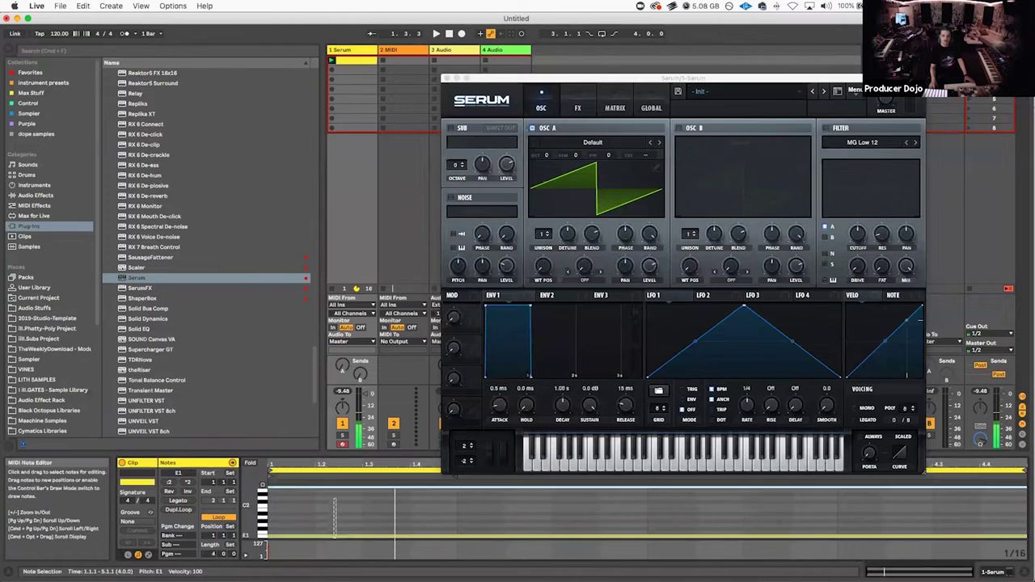
key(shift+Down)
key(space)
key(space)
key(shift+Down)
key(space)
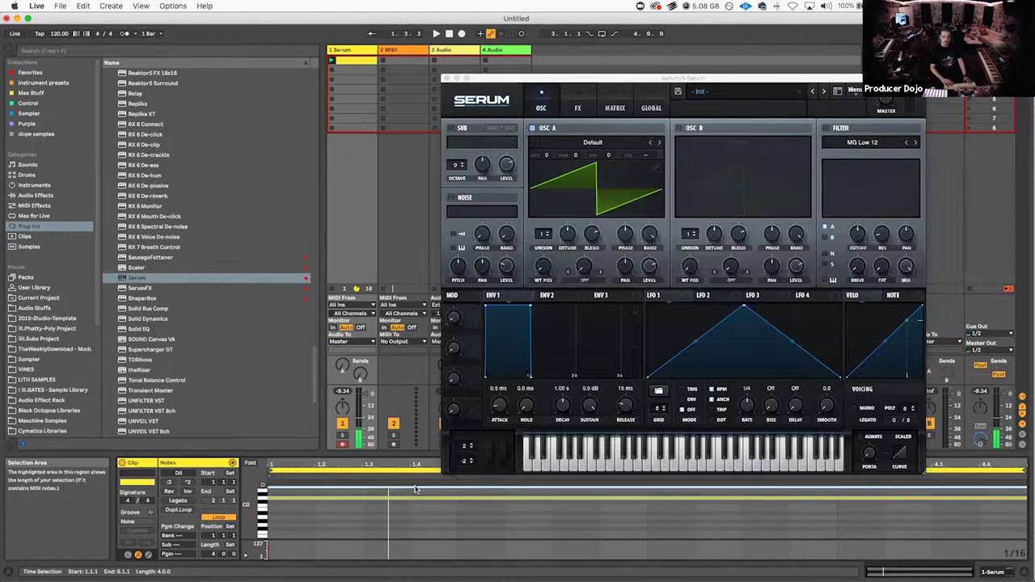
key(Down)
key(space)
key(space)
key(space)
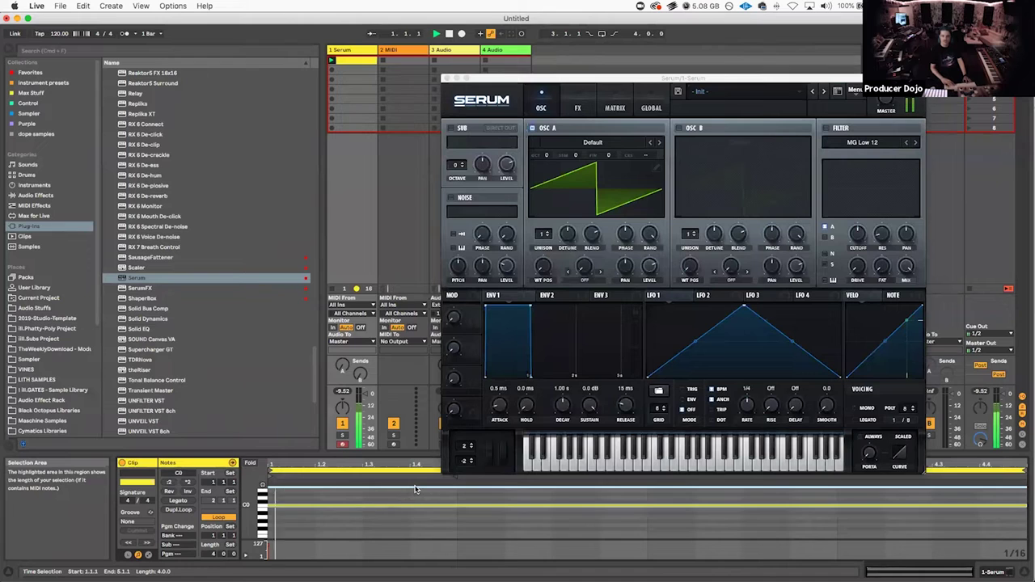
key(space)
drag(432, 454, 422, 403)
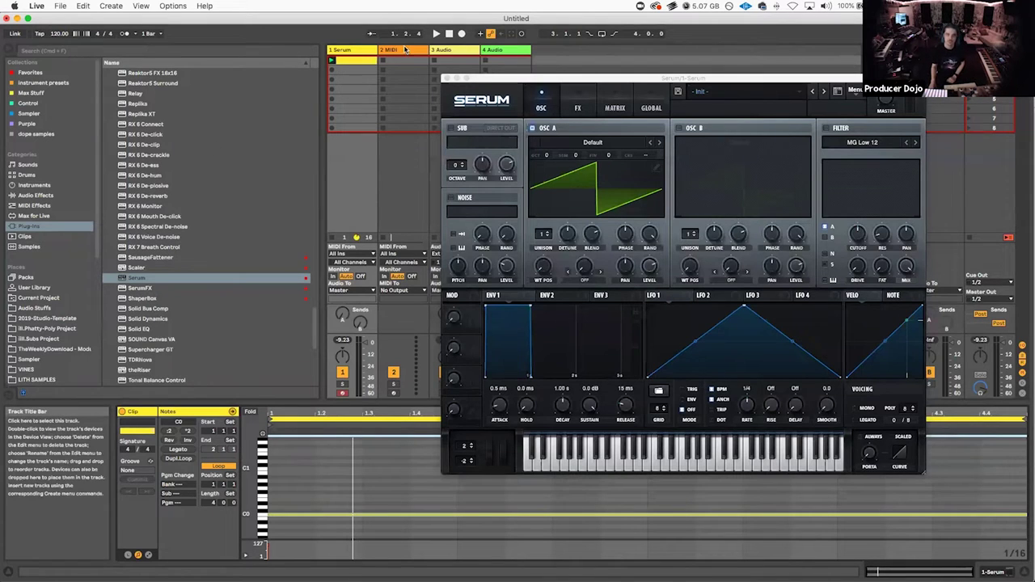
Step: Delete the second MIDI track and rename the audio track that takes its place as Mudpie
click(405, 50)
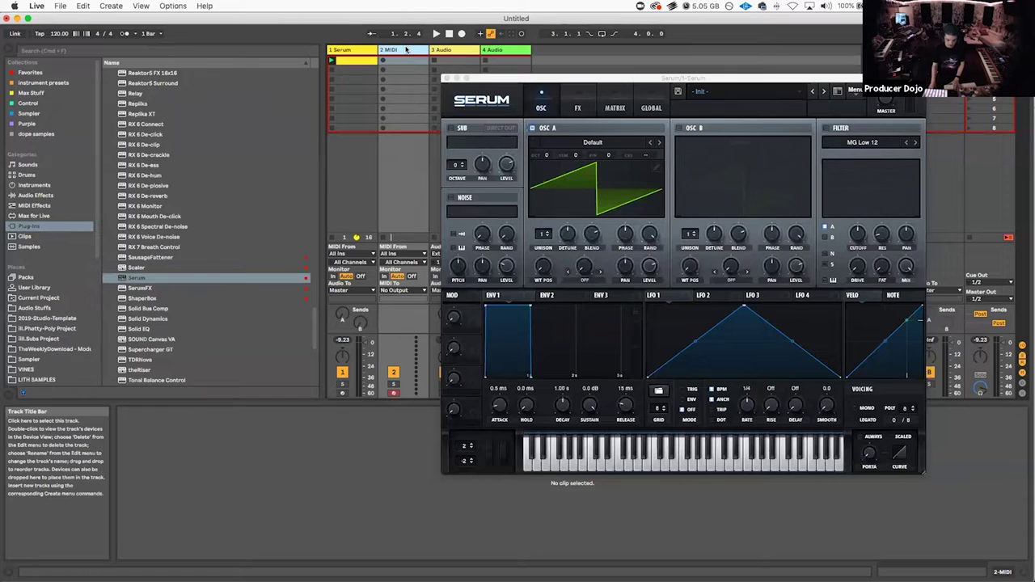
key(Delete)
key(super+r)
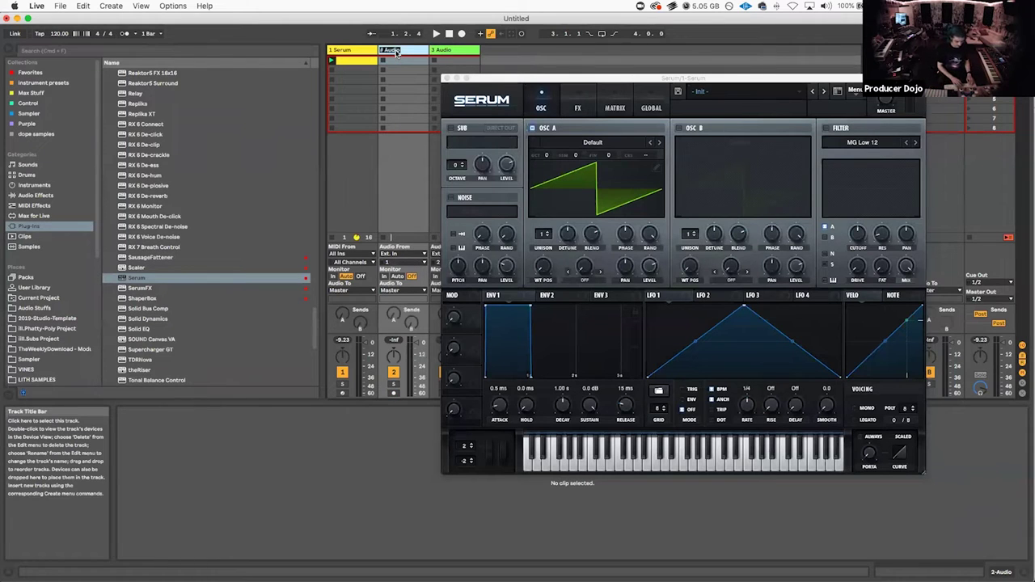
key(BackSpace)
text(Mudpie)
key(Return)
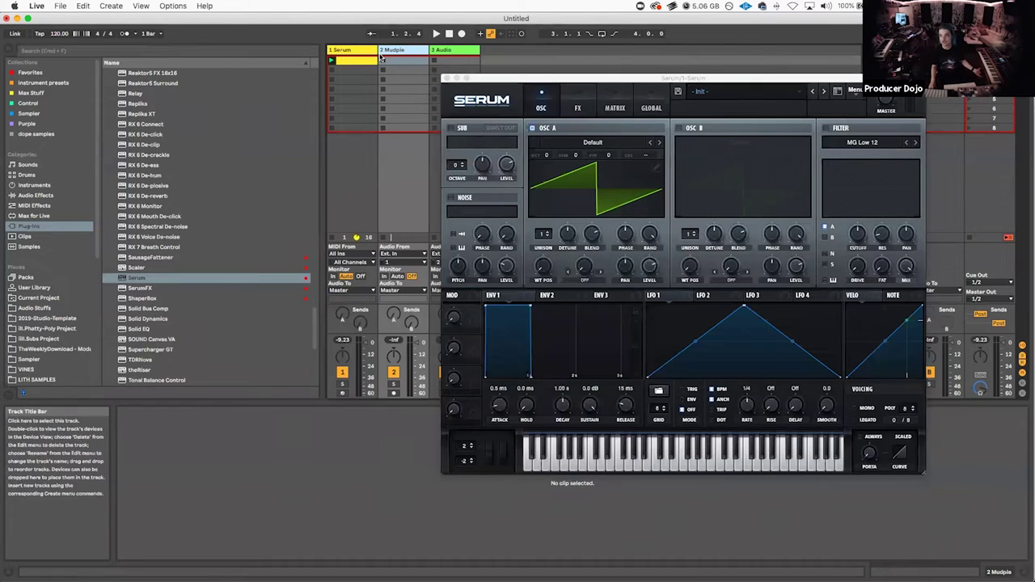
Step: Start saving the Live set and choose the TheWeeklyDownload folder inside Dropbox's ill.GATES Products as its location
drag(598, 78, 644, 52)
click(61, 6)
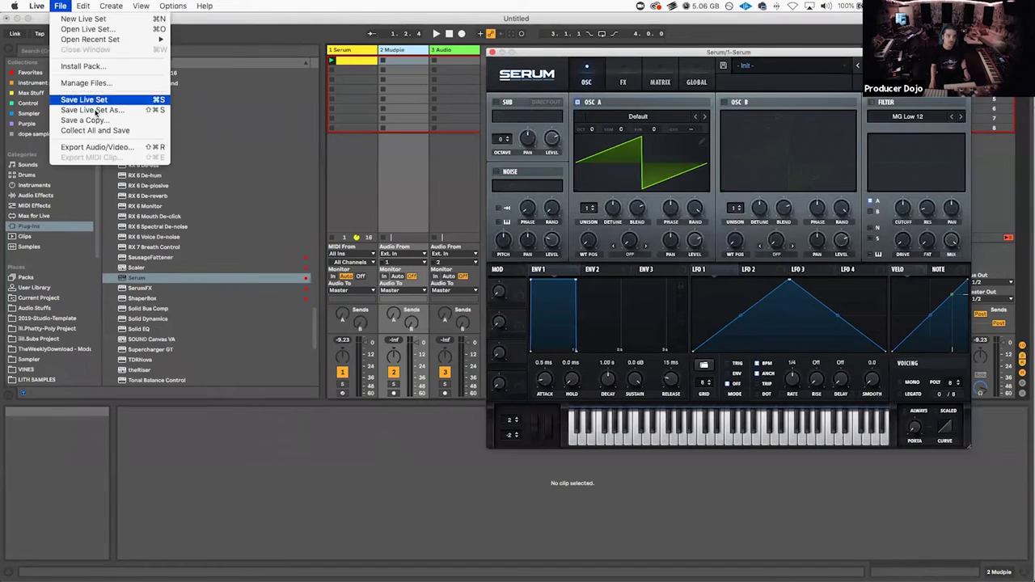
click(97, 102)
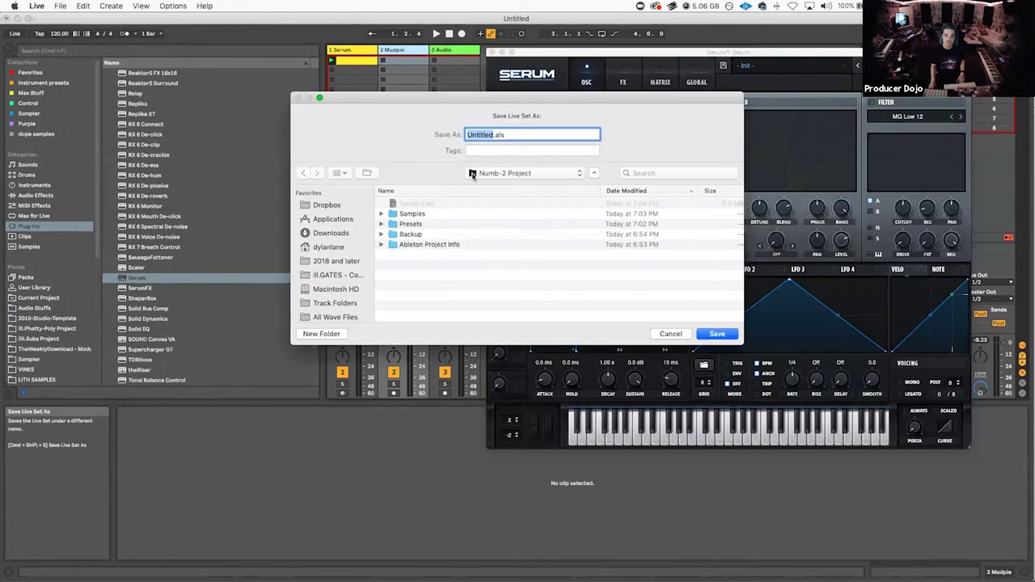
click(340, 207)
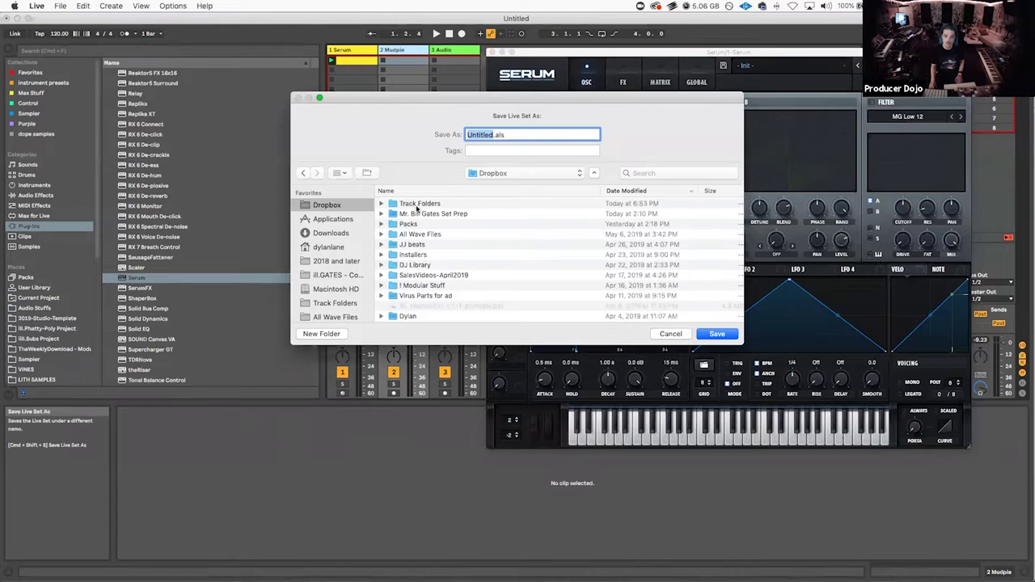
scroll(513, 282, down, 10)
scroll(512, 281, down, 10)
scroll(512, 282, down, 8)
scroll(512, 282, up, 4)
scroll(512, 280, up, 10)
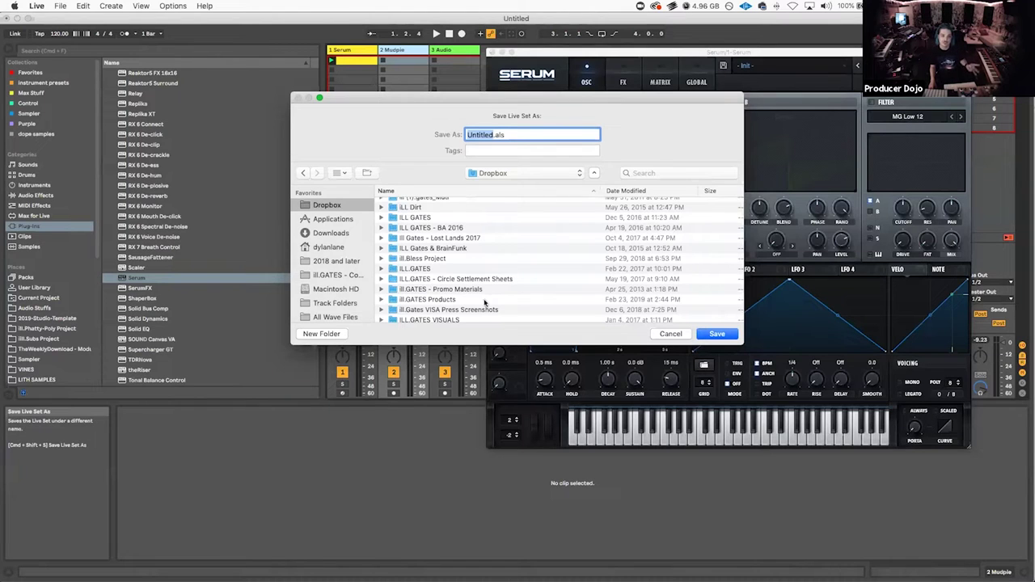
double_click(455, 301)
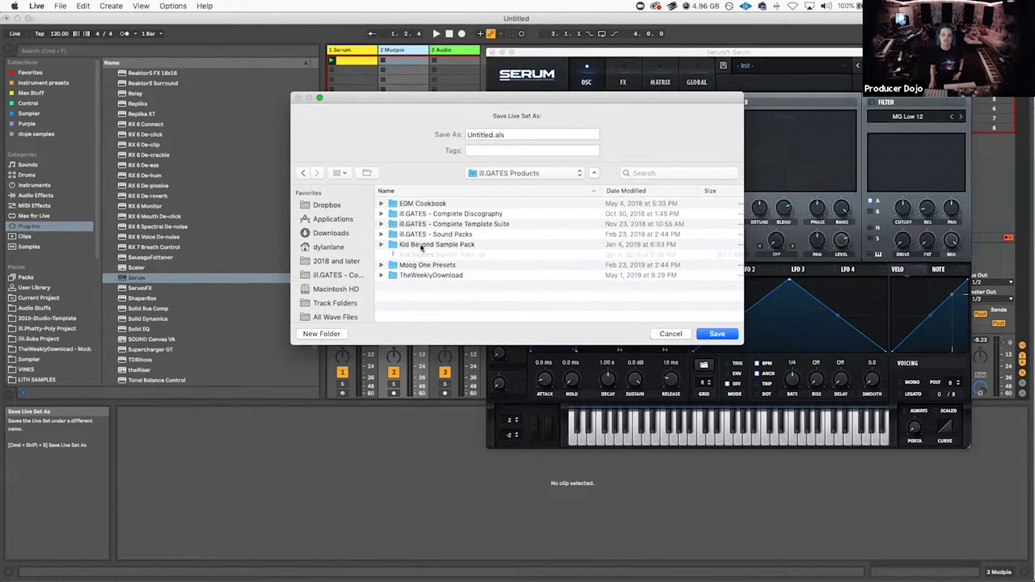
double_click(457, 275)
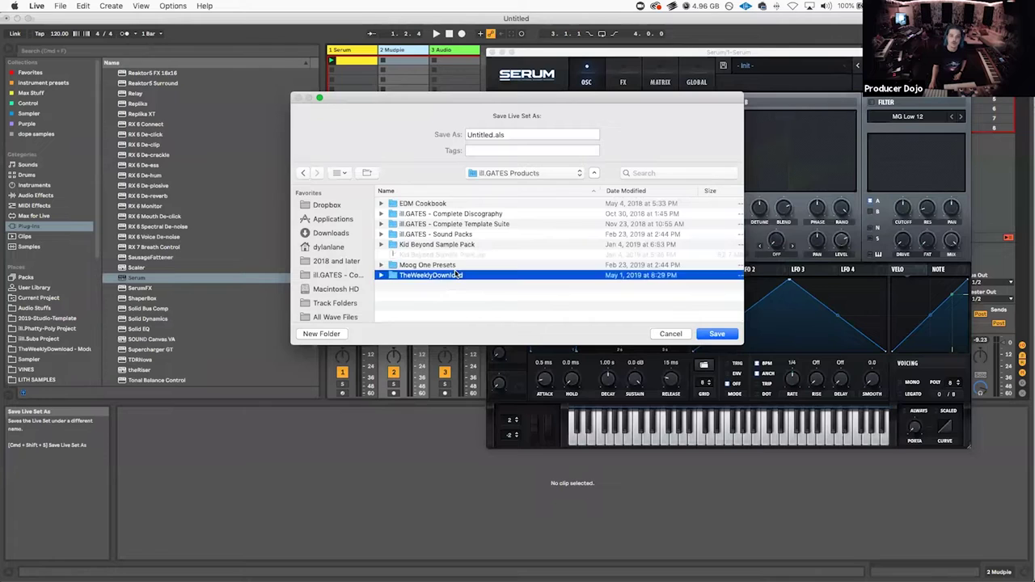
Step: Name the Live set Mudpies and save it in the chosen folder
click(491, 135)
double_click(491, 135)
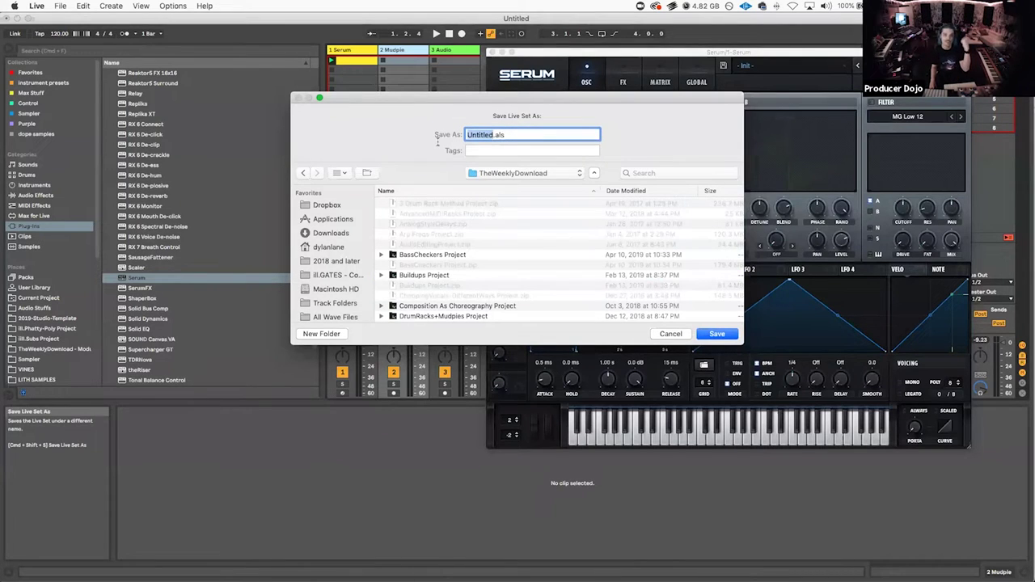
text(Resampling)
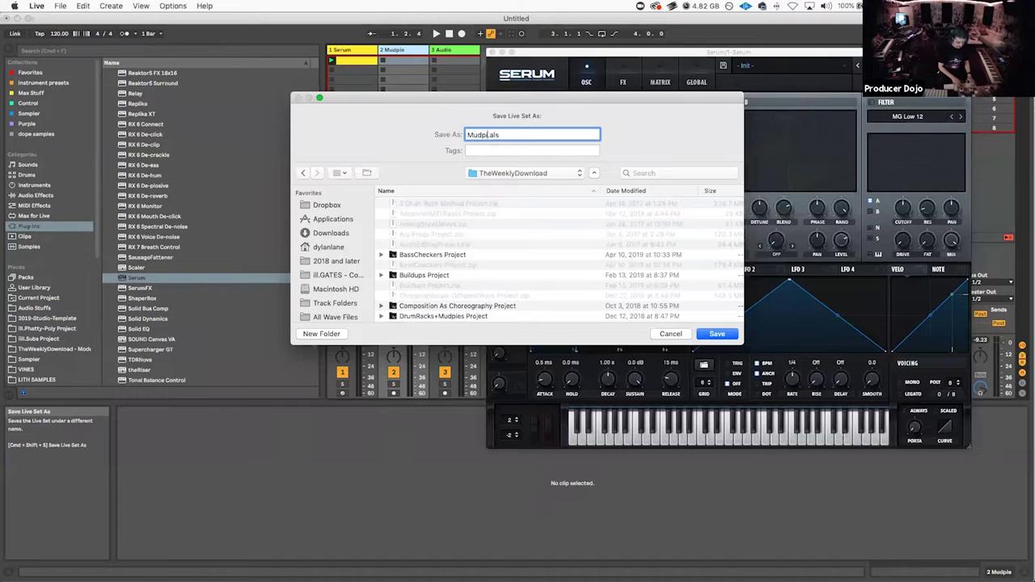
key(Return)
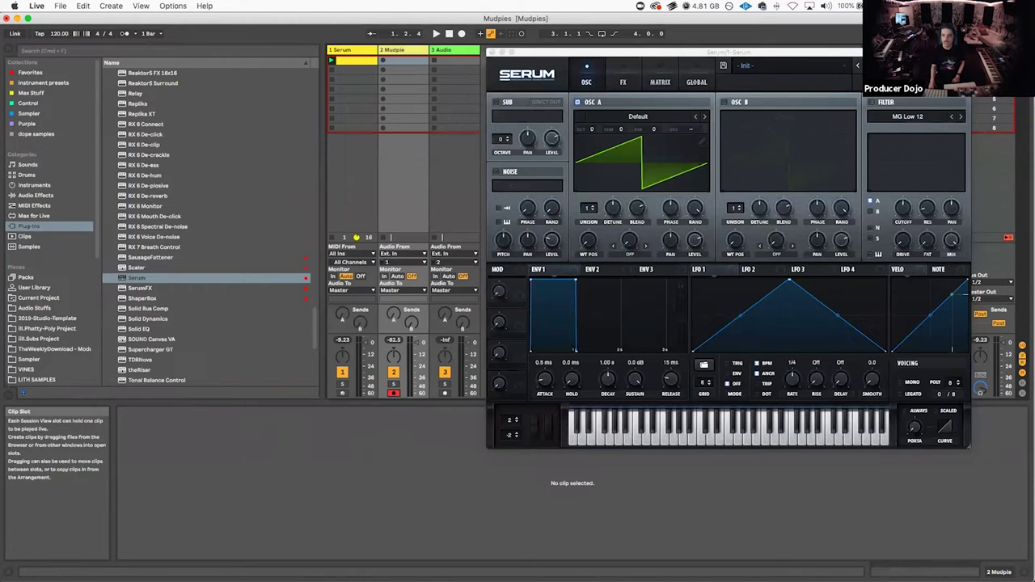
Step: Open the Serum clip's notes and shorten its loop to one bar
click(356, 60)
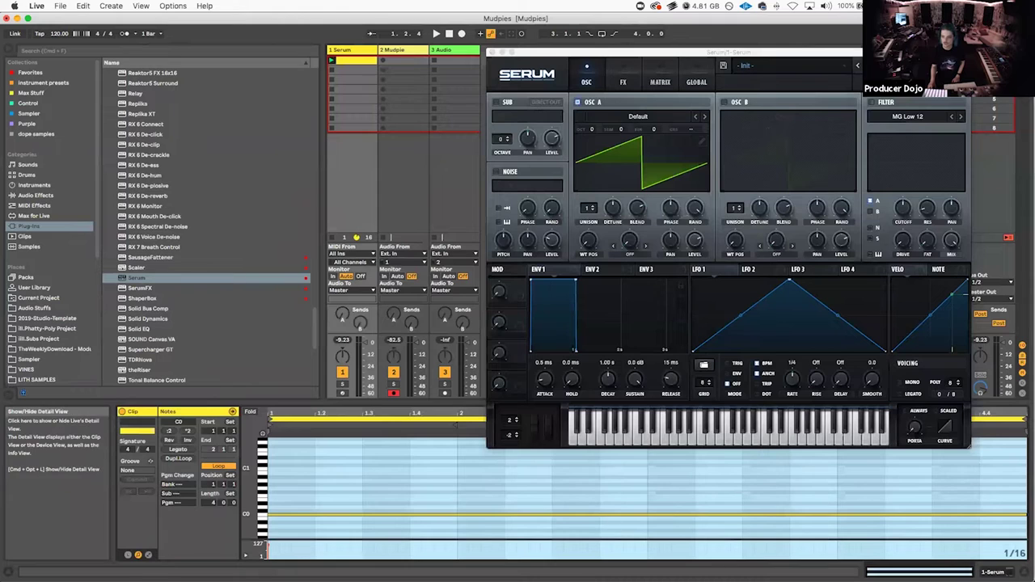
click(372, 515)
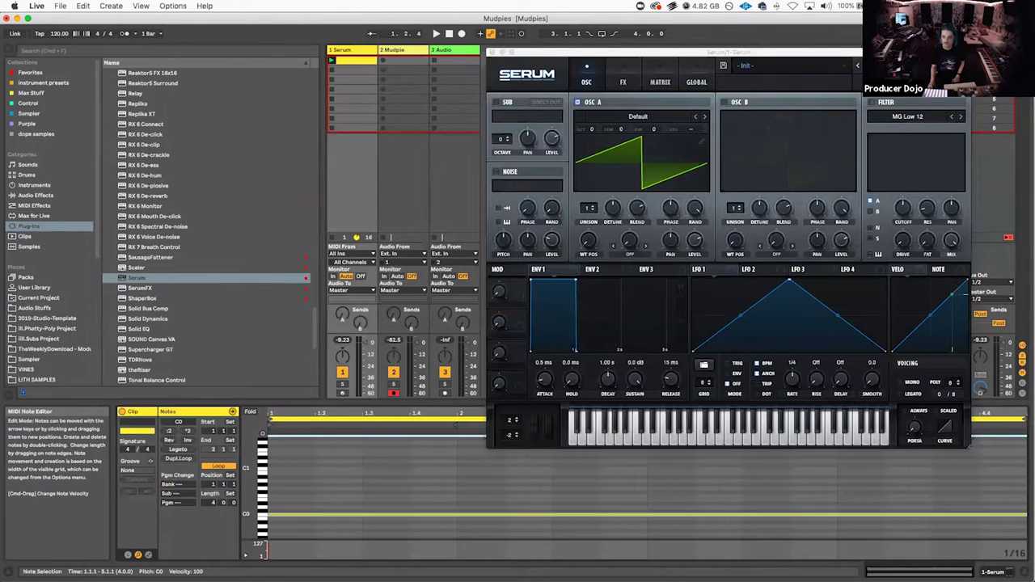
drag(1024, 418, 457, 419)
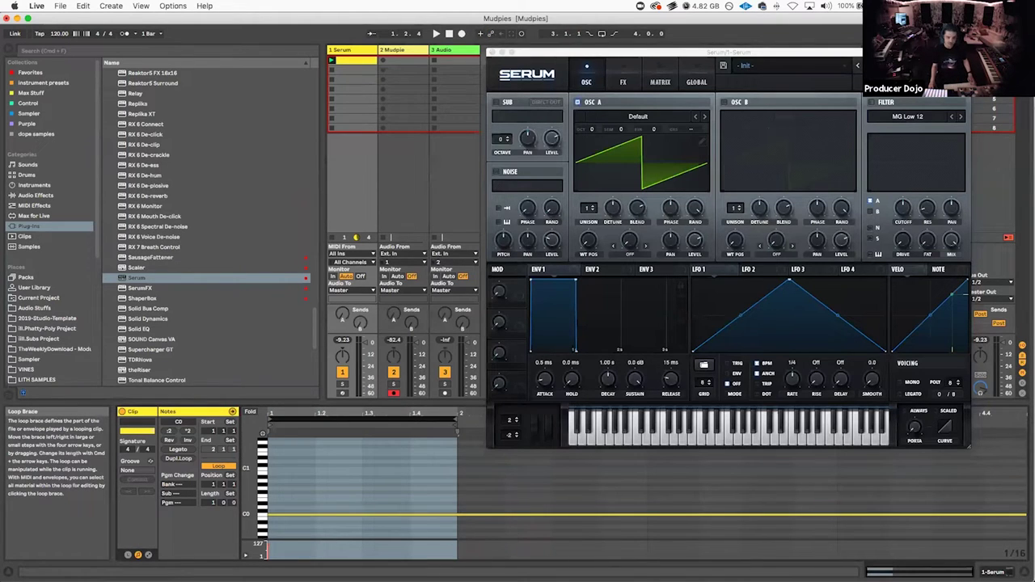
Step: Duplicate the Serum clip's loop repeatedly up to 256 bars and shorten the loop brace back to the first bar
key(super+d)
key(super+d)
key(super+d)
key(super+d)
key(super+d)
key(super+d)
key(super+d)
key(super+d)
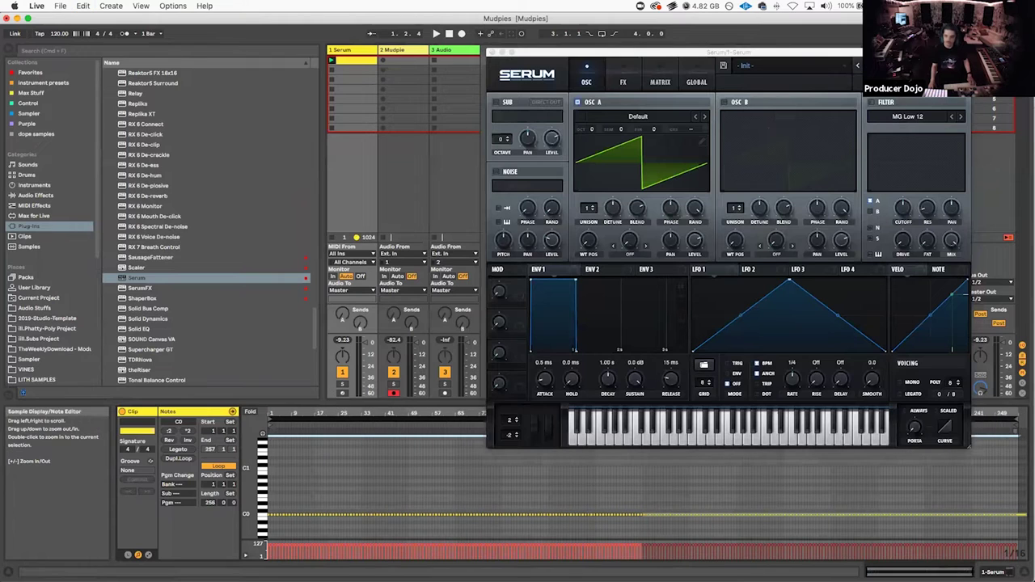
drag(1017, 419, 271, 509)
drag(330, 419, 334, 419)
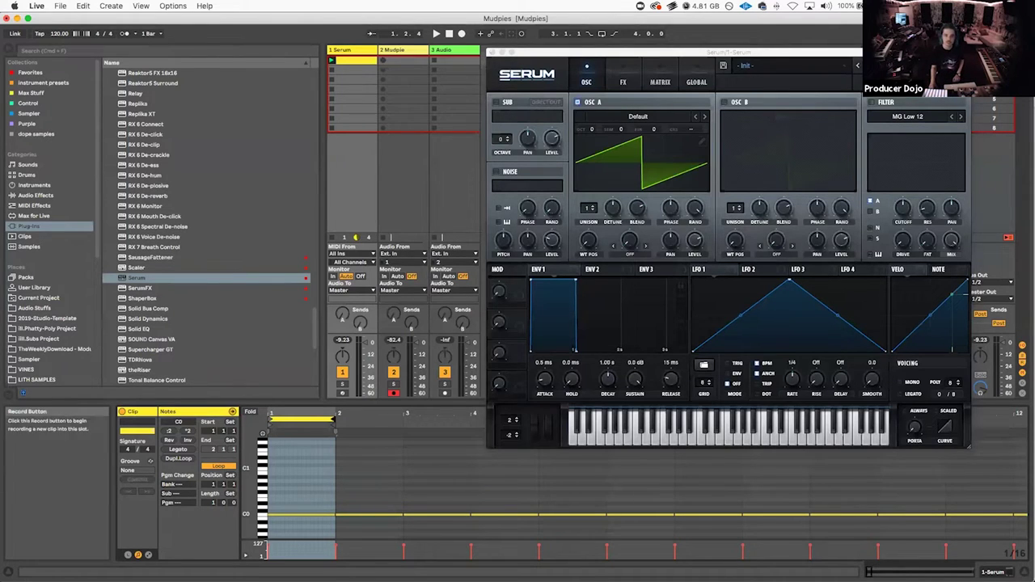
Step: Set the tempo to 140 BPM and start recording in the Mudpie track's first slot
click(383, 61)
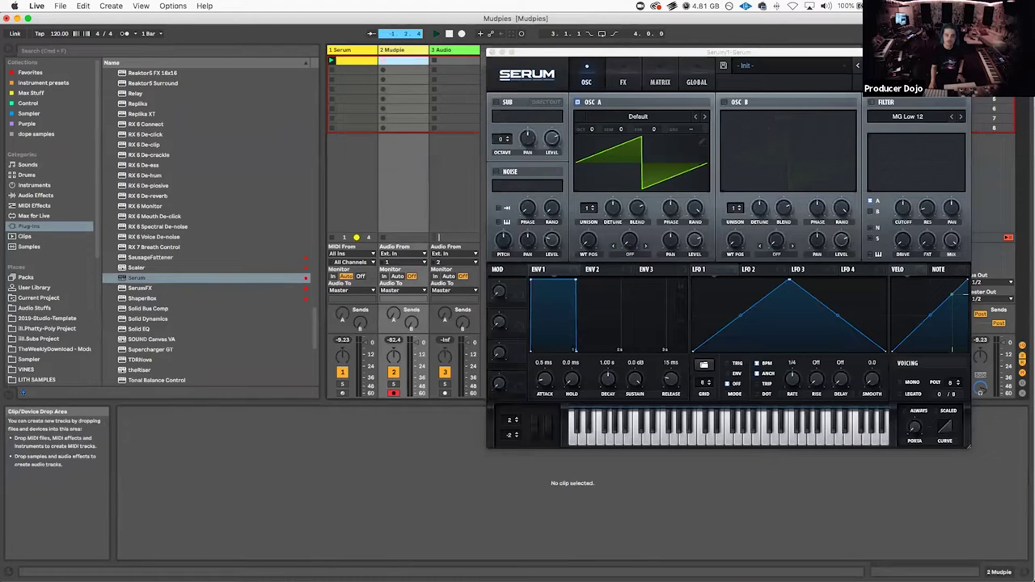
click(60, 34)
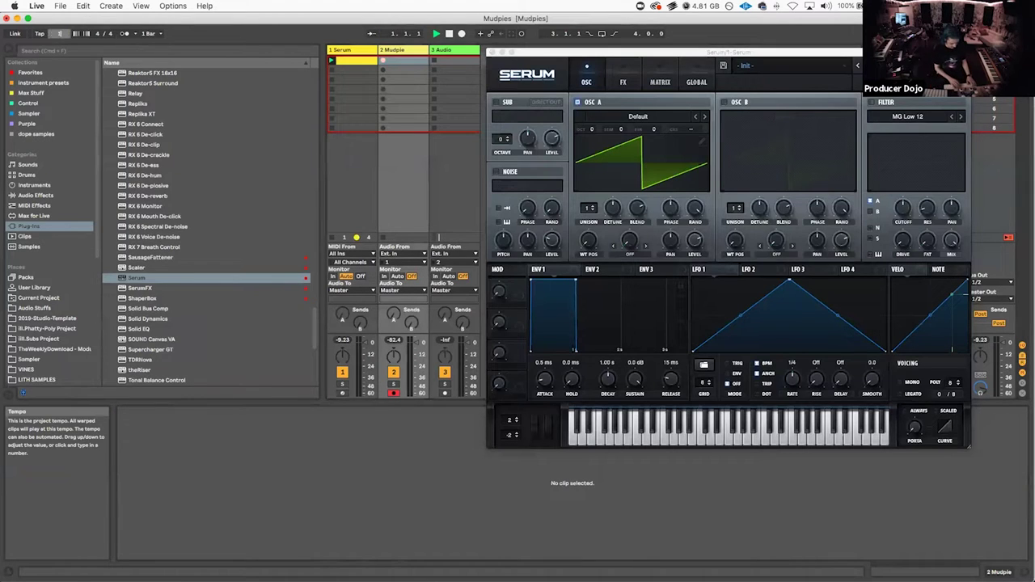
text(140)
key(Return)
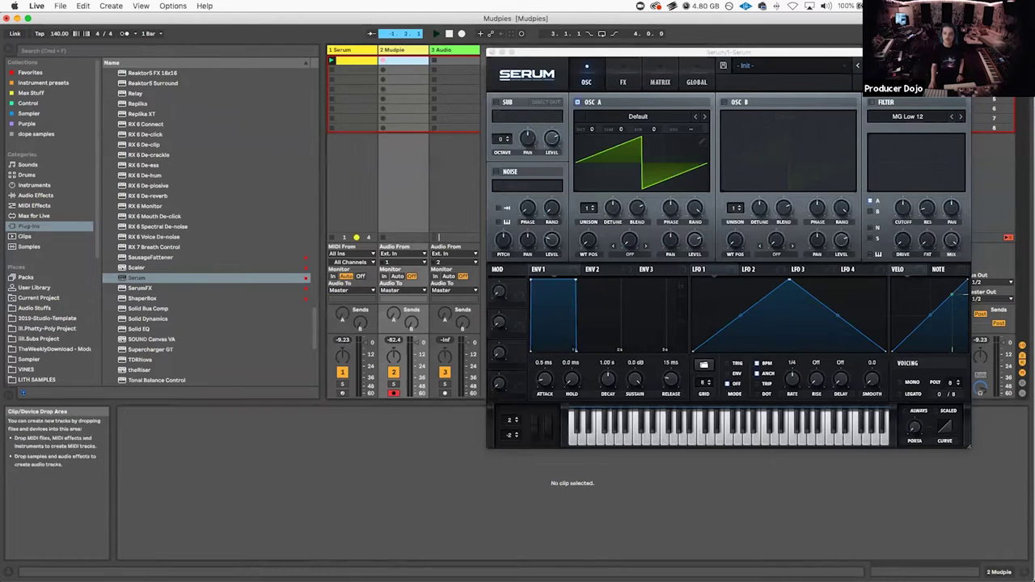
Step: Set oscillator A's unison to 4 with about 0.02 detune and enable Serum's Hyper/Dimension effect with about 37% mix
click(588, 241)
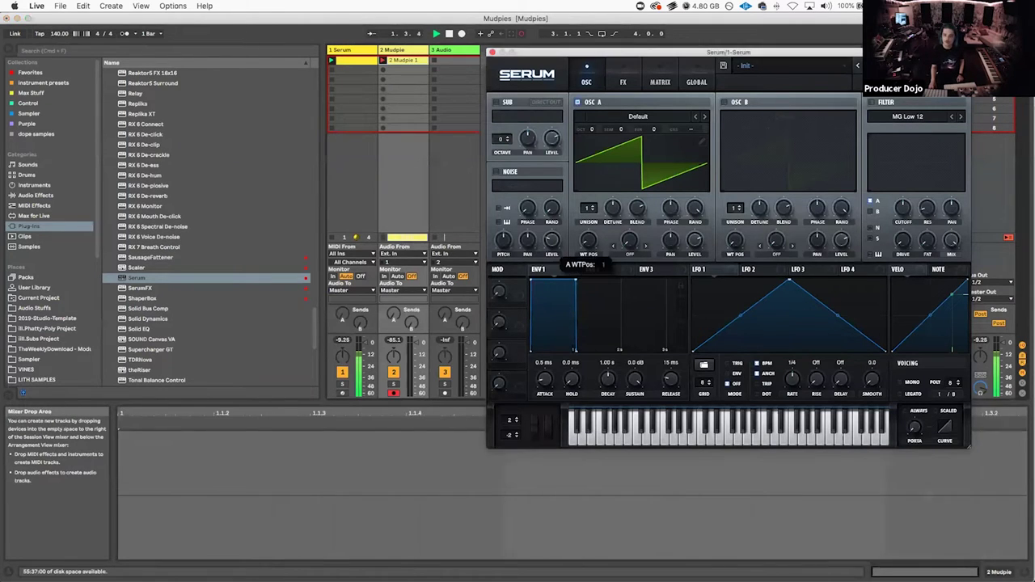
drag(587, 207, 613, 224)
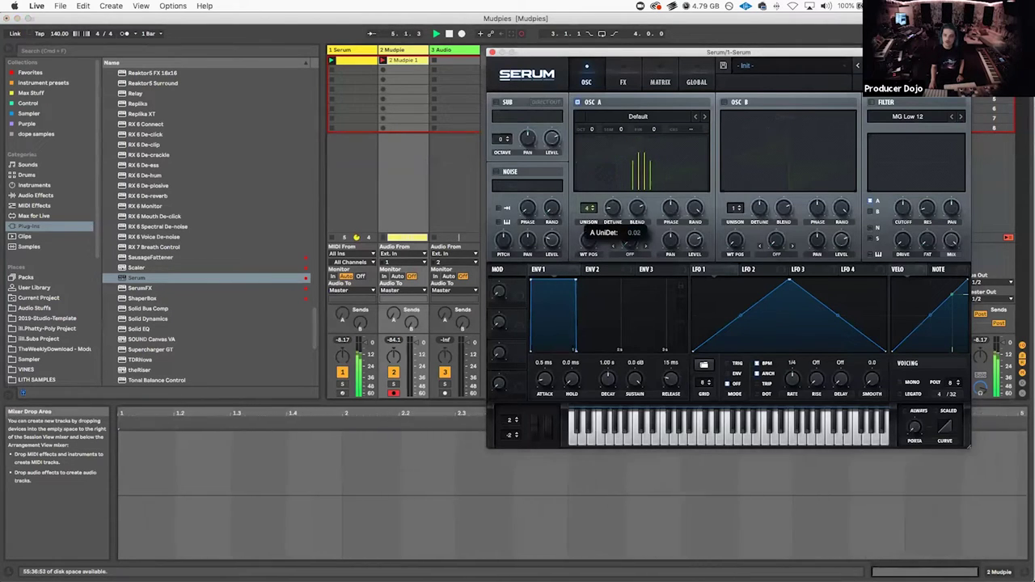
click(622, 82)
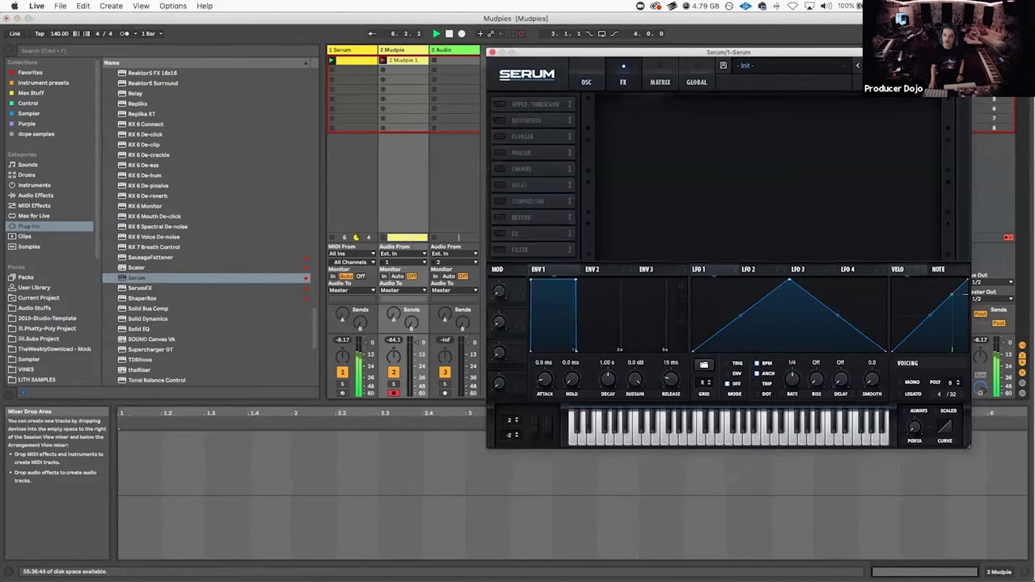
click(499, 105)
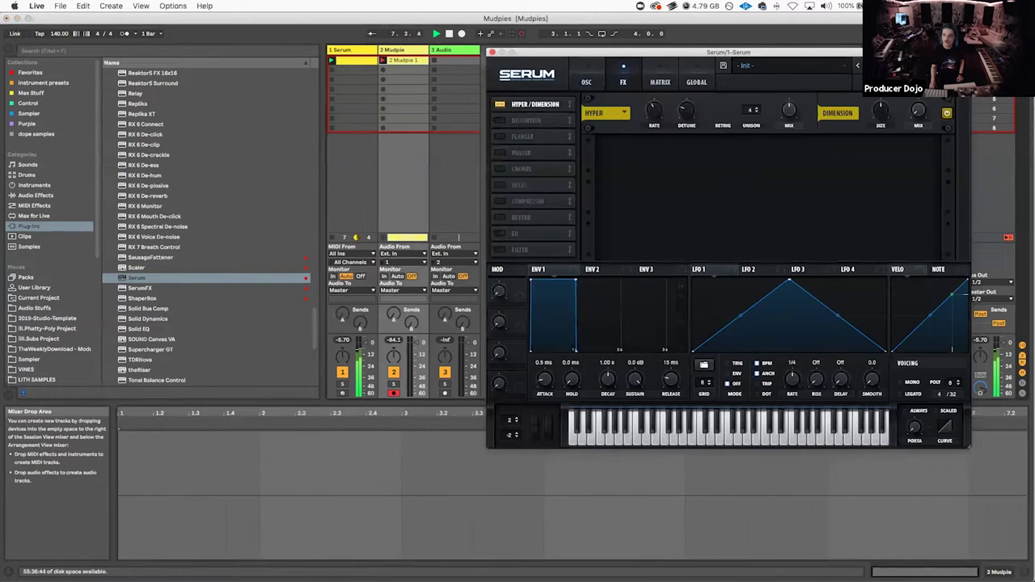
drag(615, 52, 463, 60)
drag(637, 118, 637, 142)
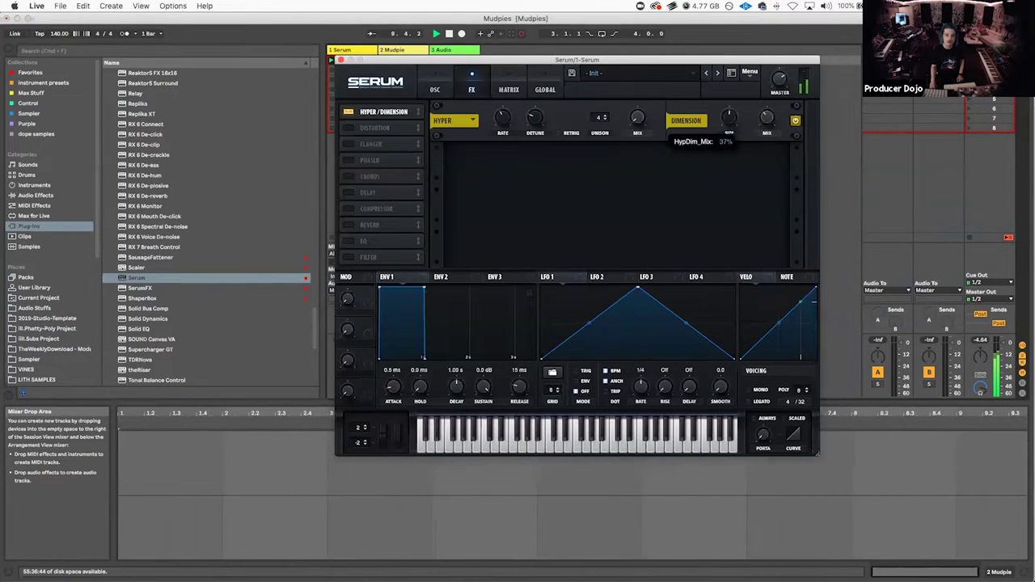
Step: Enable Serum's compressor in multiband mode and its Tube distortion, adjusting the compressor's threshold and mix
click(372, 209)
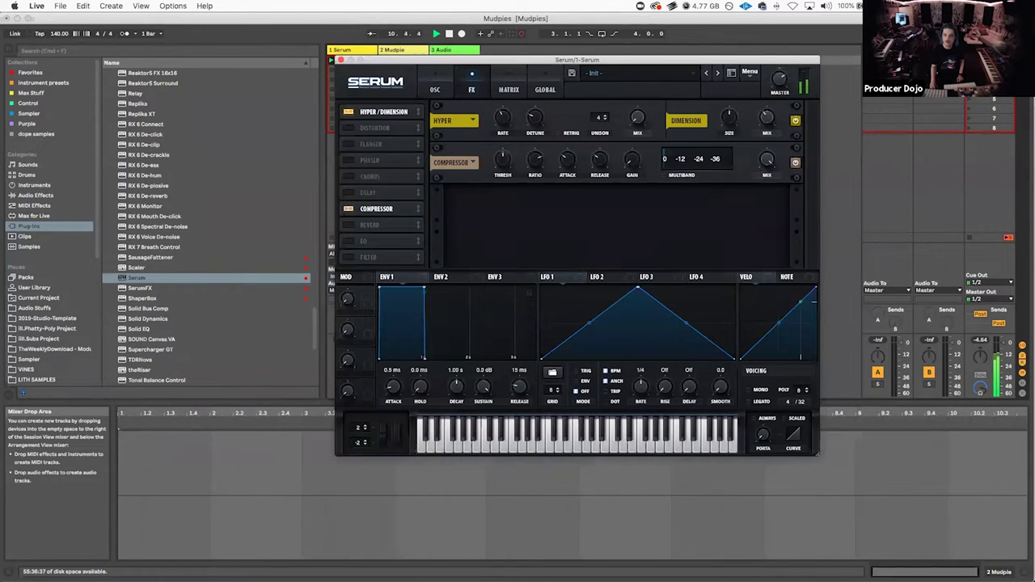
click(681, 175)
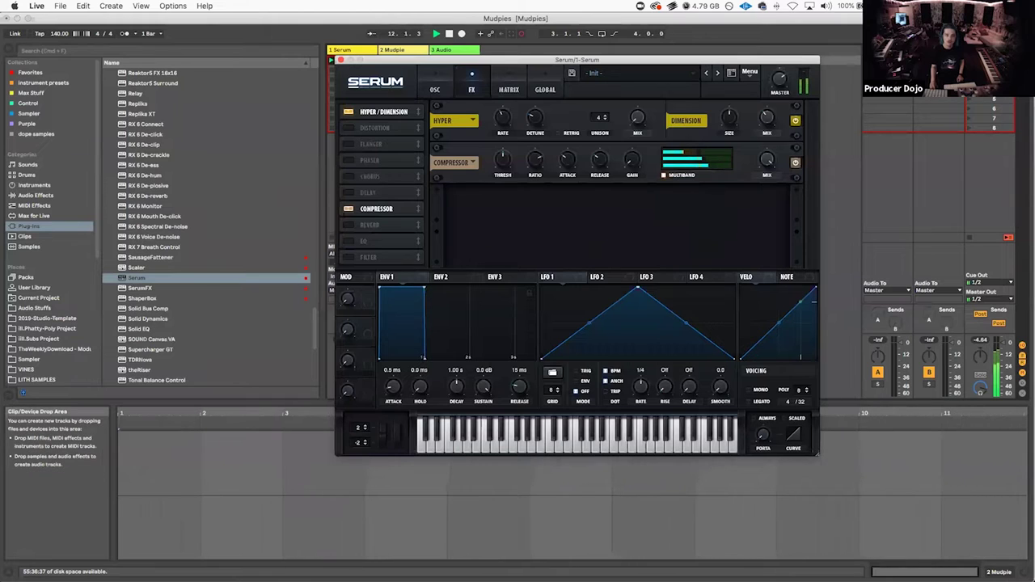
click(374, 127)
drag(503, 202, 536, 214)
drag(767, 201, 766, 212)
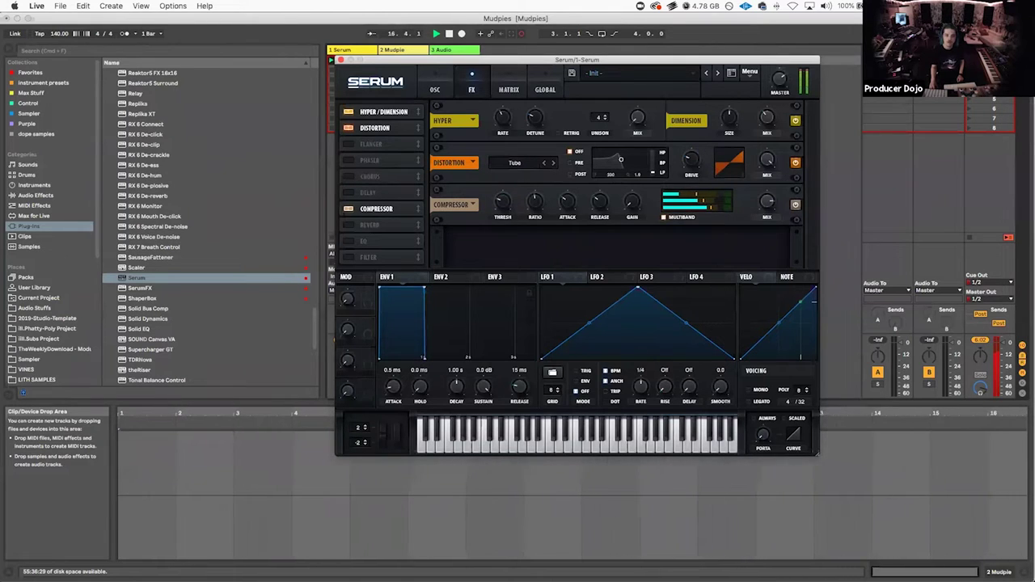
Step: Enable Serum's chorus and lower its mix
click(349, 177)
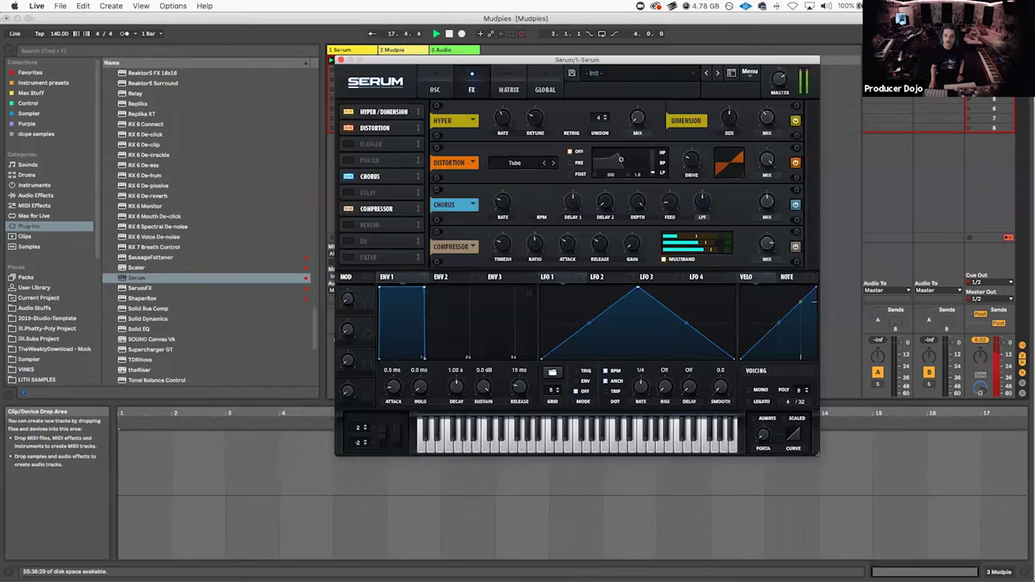
drag(766, 202, 766, 229)
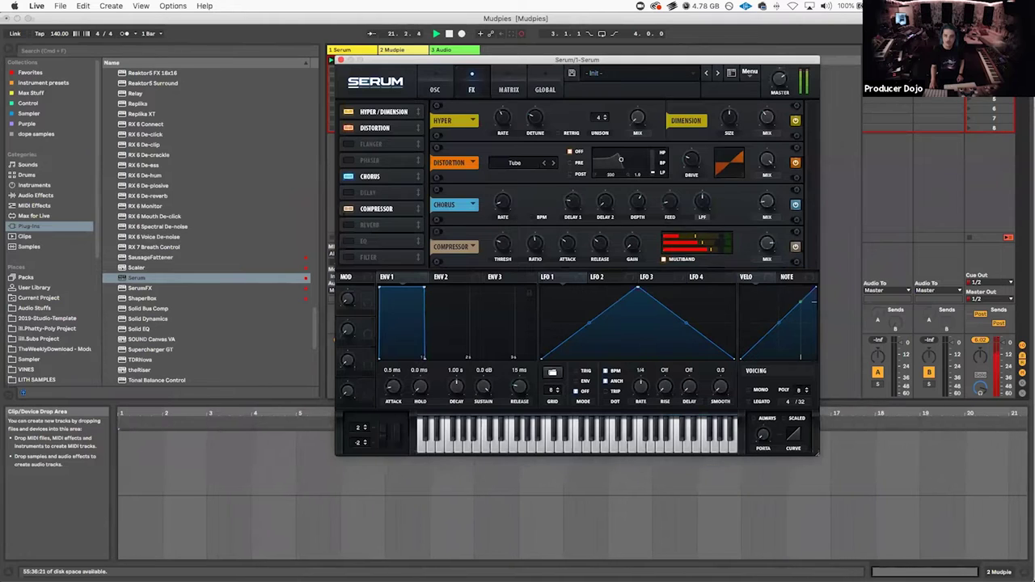
click(435, 90)
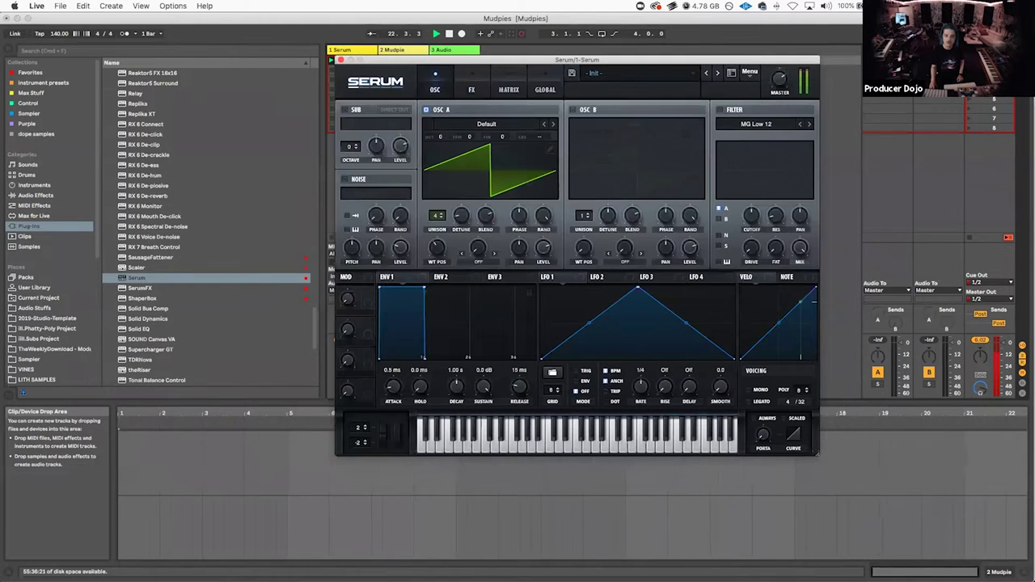
click(486, 124)
mouse_move(485, 173)
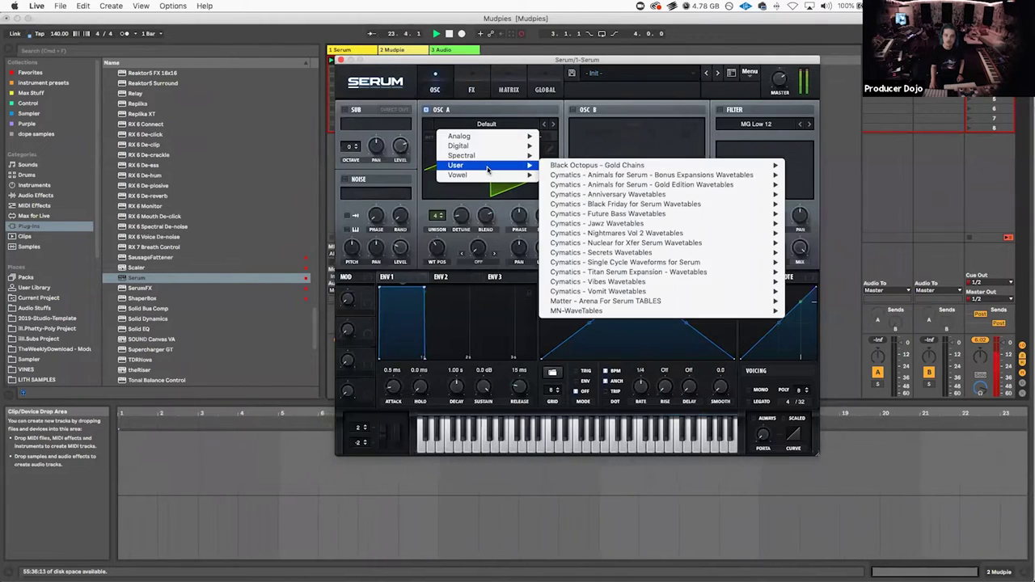
click(473, 77)
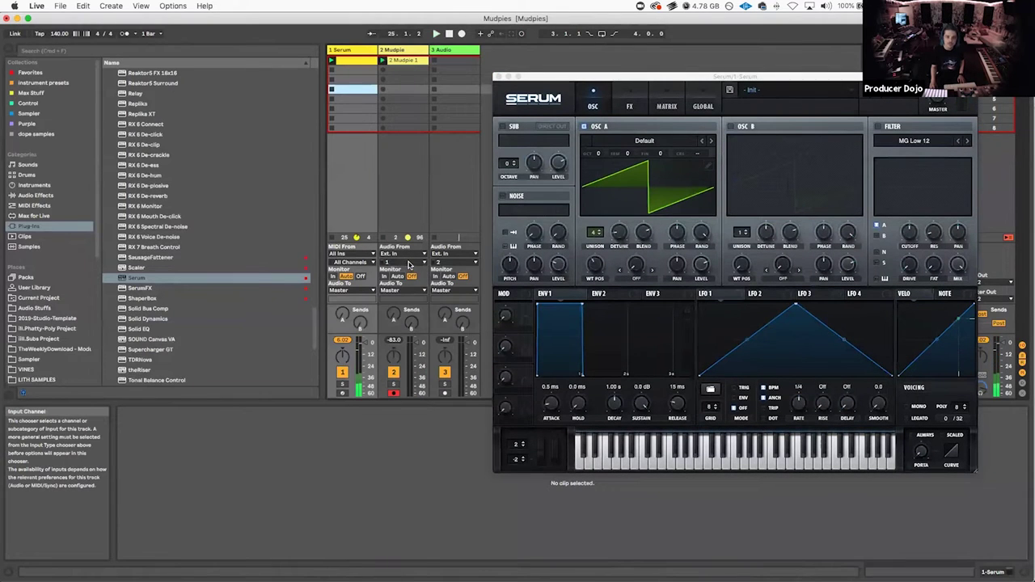
Step: Set the Mudpie track's audio input to 1-Serum
click(408, 265)
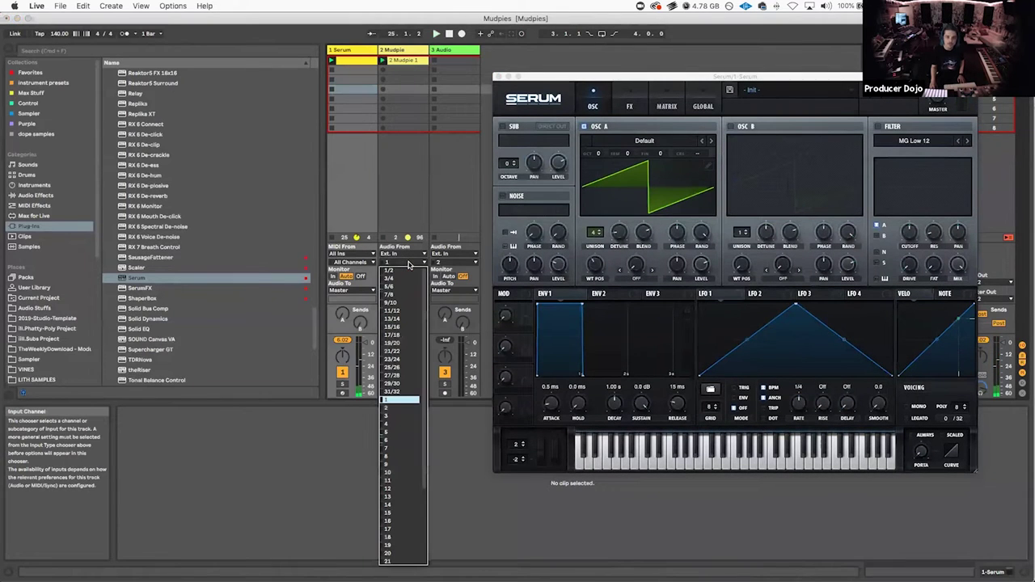
click(421, 138)
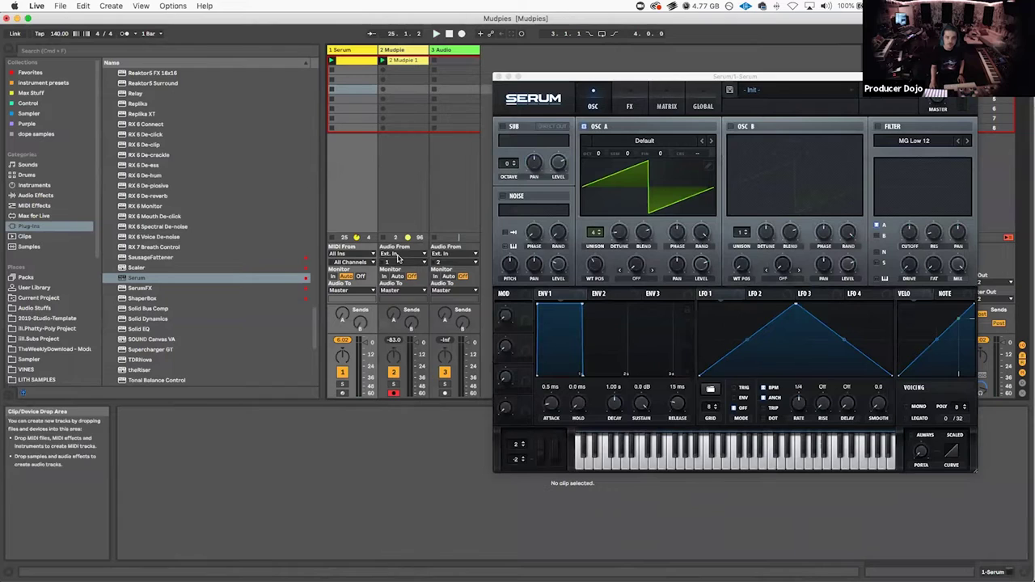
click(402, 253)
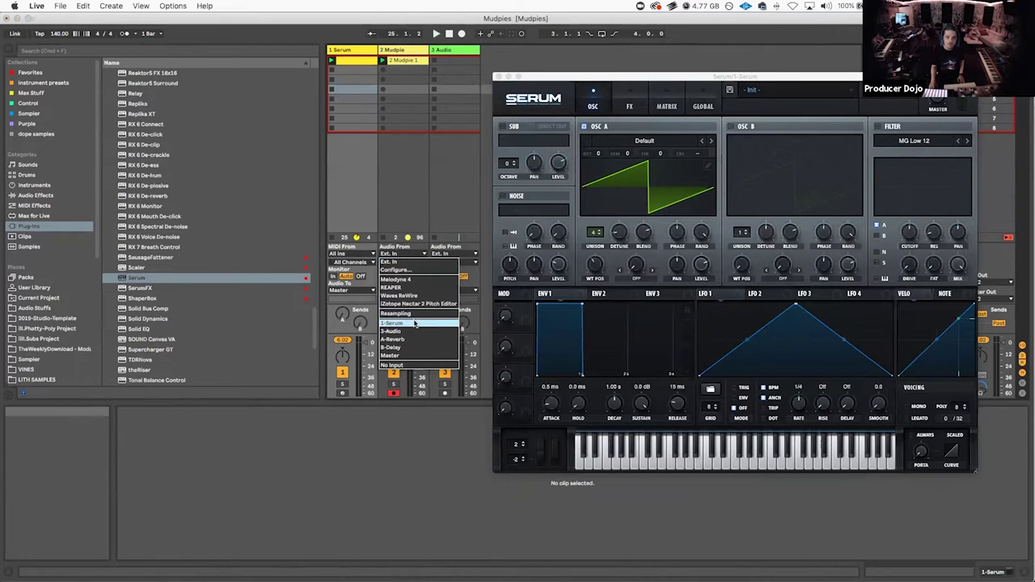
click(405, 322)
Step: Delete the Mudpie track's first recorded clip and record Serum's output into the same slot
click(389, 62)
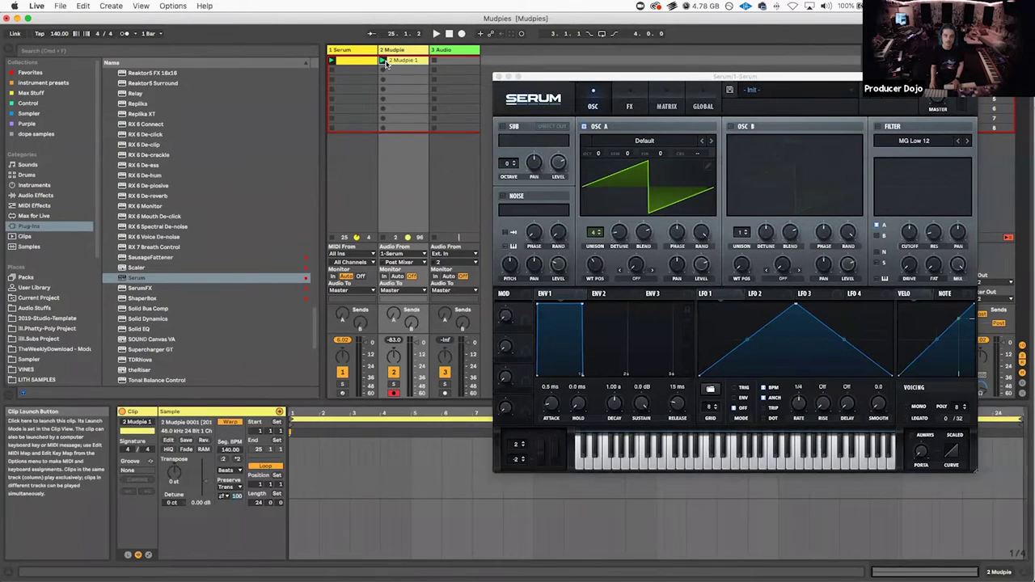
key(Delete)
drag(627, 76, 457, 100)
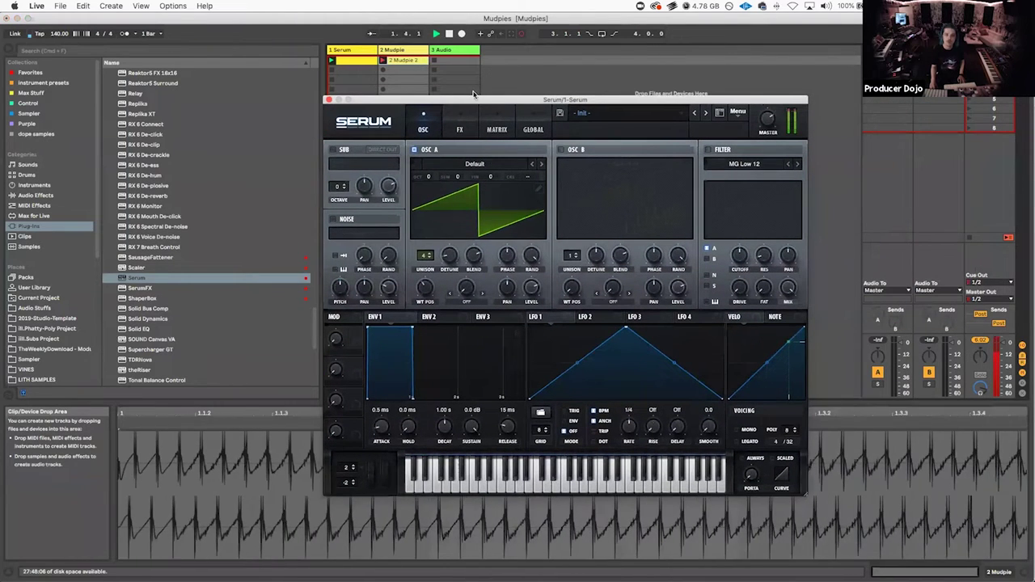
Step: Load the Acid wavetable in OSC A and sweep its wavetable position with LFO 1 reshaped into a rising ramp
mouse_move(763, 127)
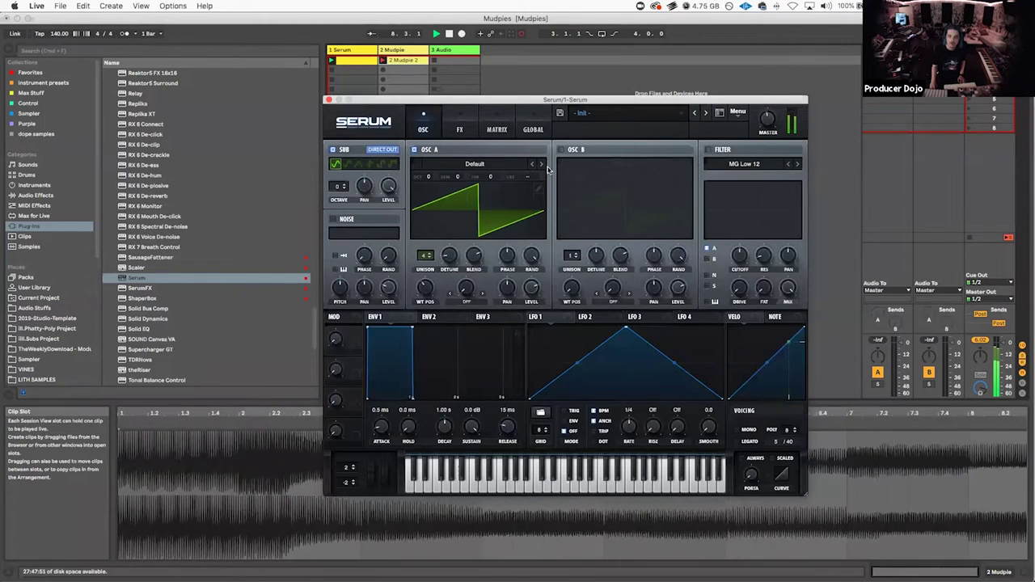
click(542, 164)
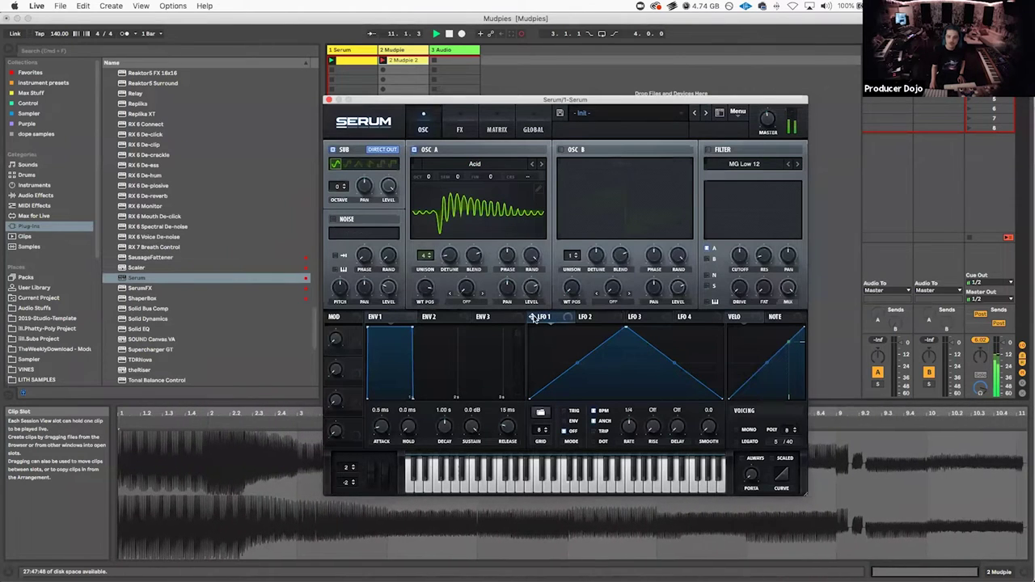
drag(479, 326, 436, 302)
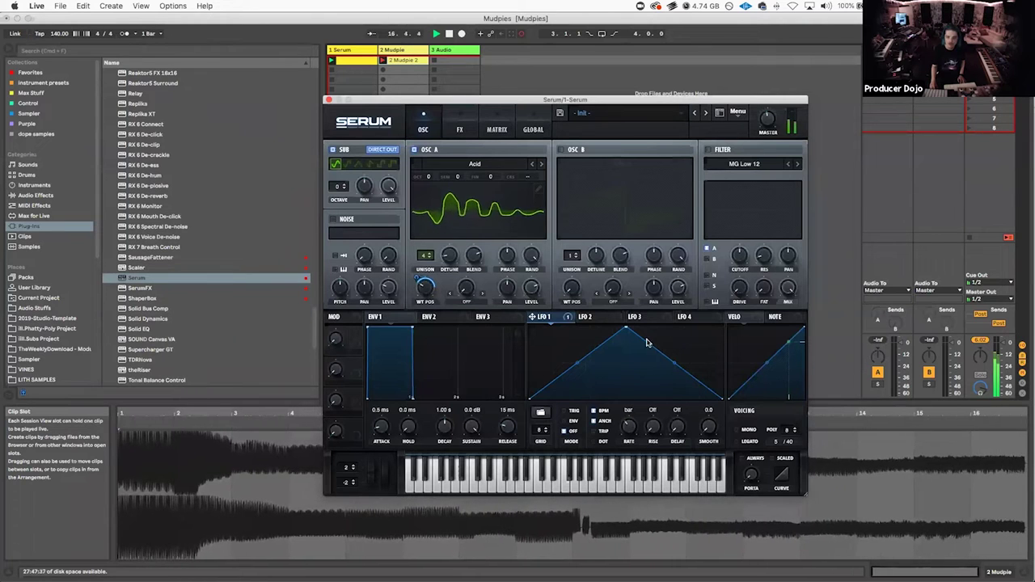
drag(630, 328, 738, 298)
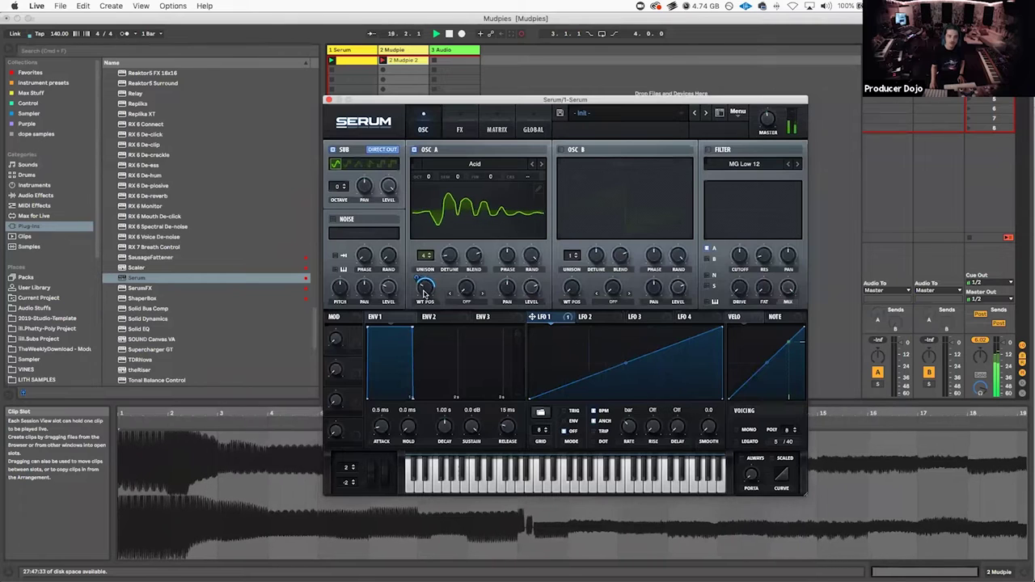
drag(414, 270, 416, 248)
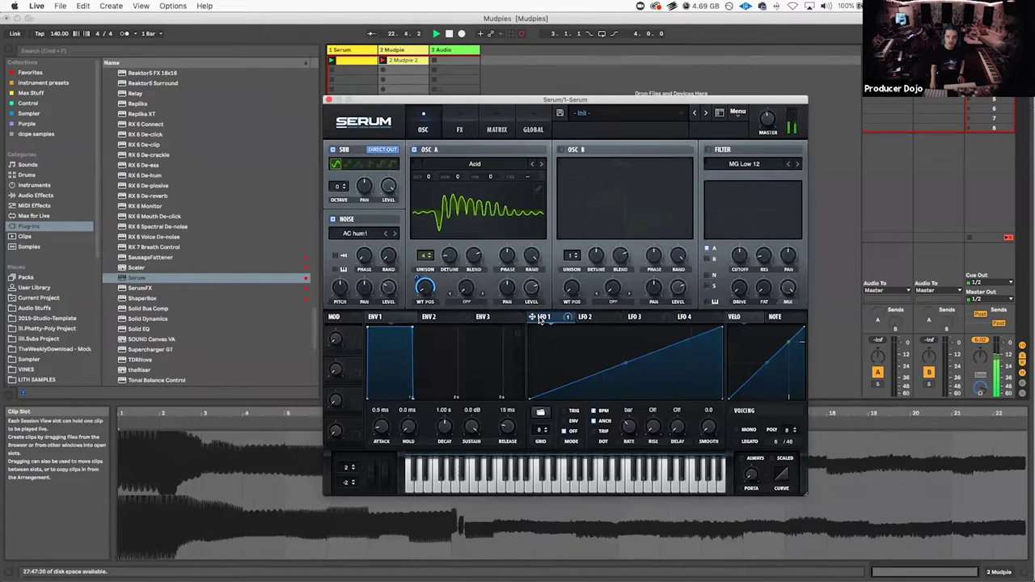
Step: Set the noise oscillator to the Air Can 3 sample and modulate its level with LFO 1
drag(532, 318, 390, 288)
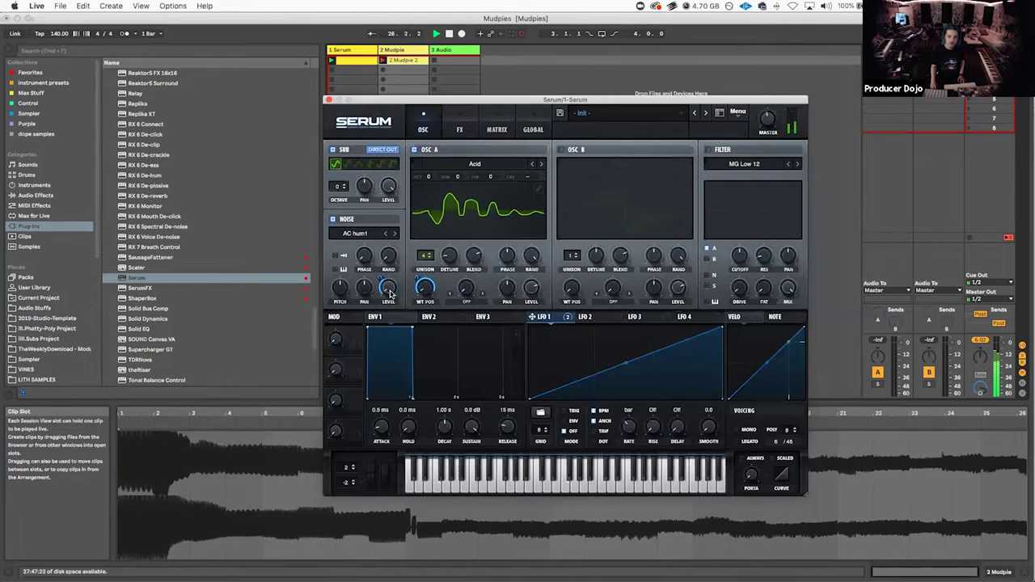
mouse_move(376, 282)
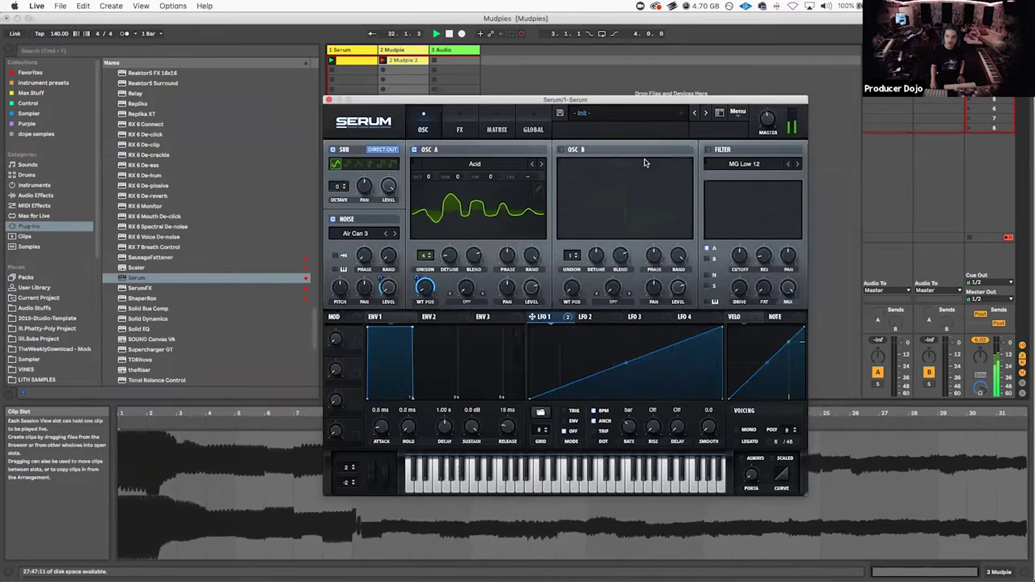
Step: Enable the filter as Formant-III and modulate its cutoff and formant with LFO 1
click(707, 150)
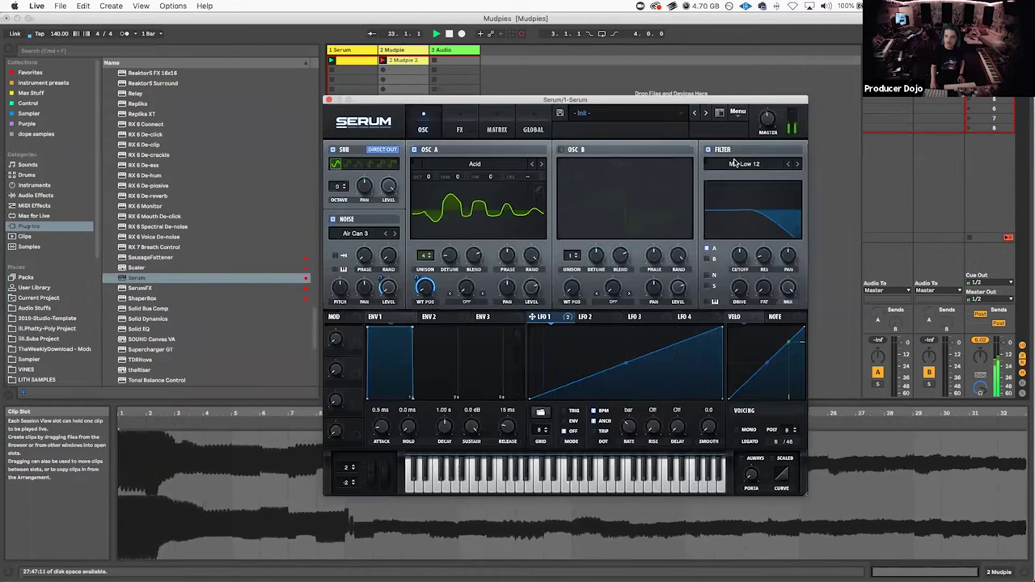
click(734, 163)
mouse_move(762, 208)
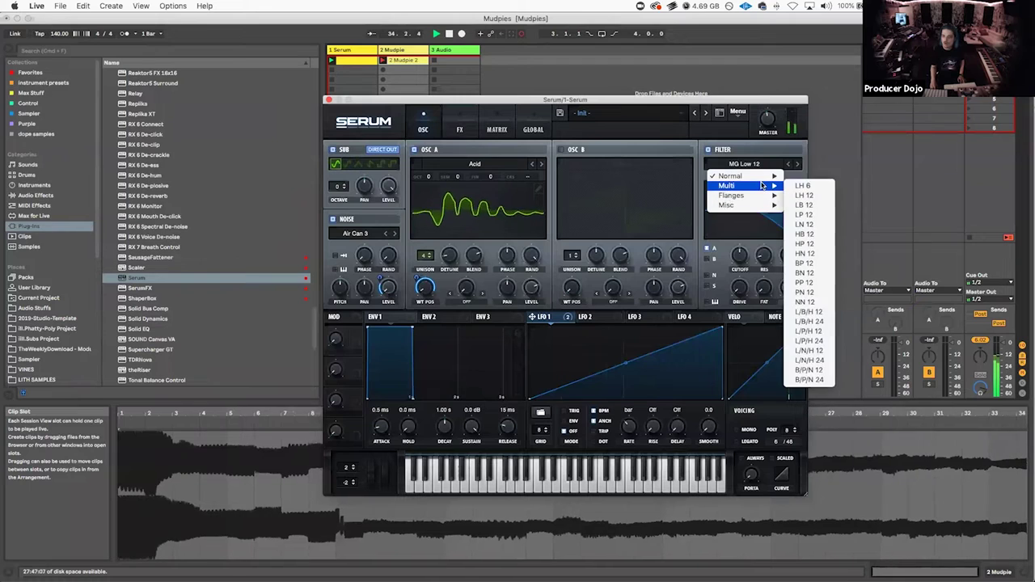
mouse_move(763, 178)
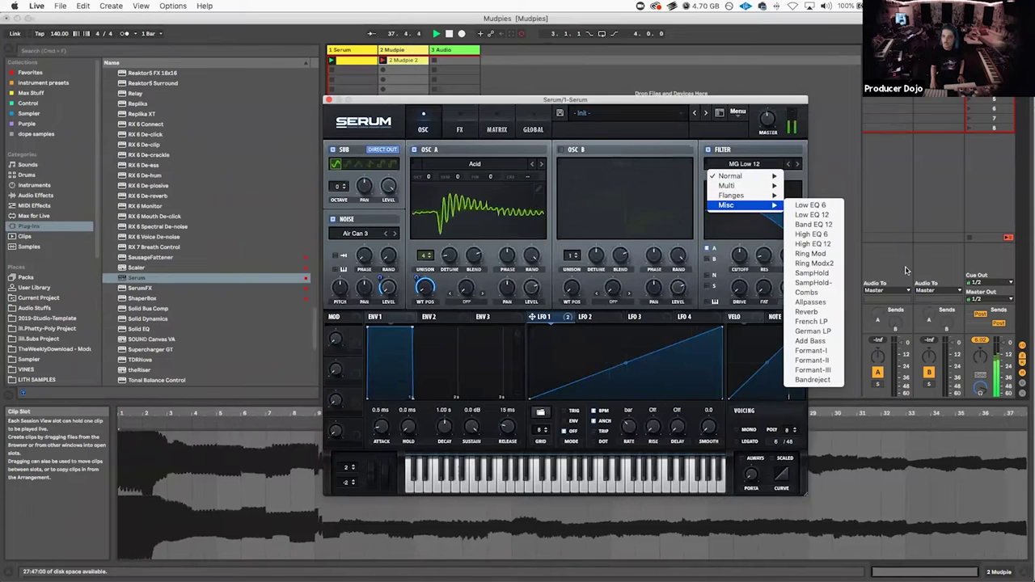
click(813, 369)
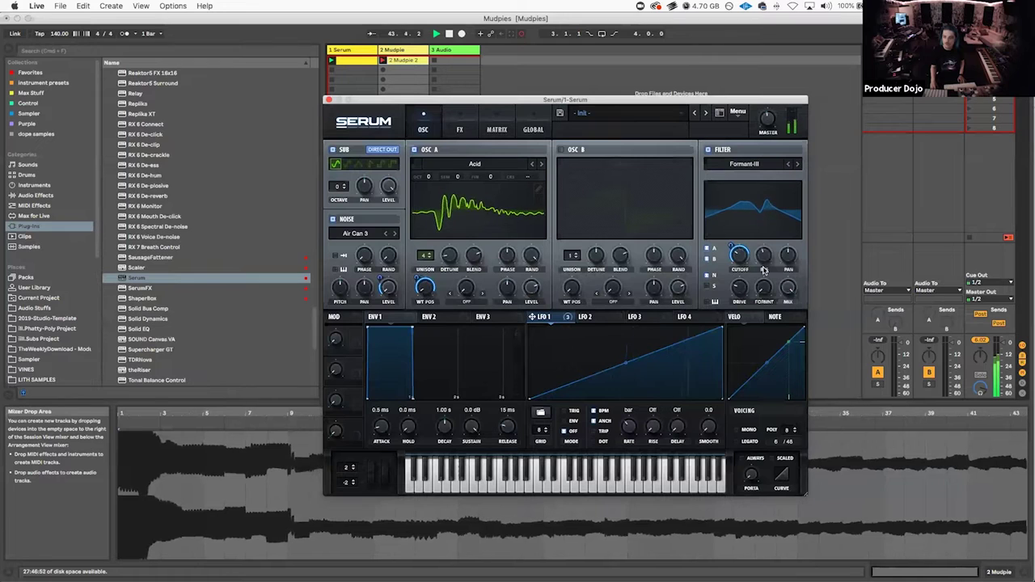
drag(529, 316, 754, 281)
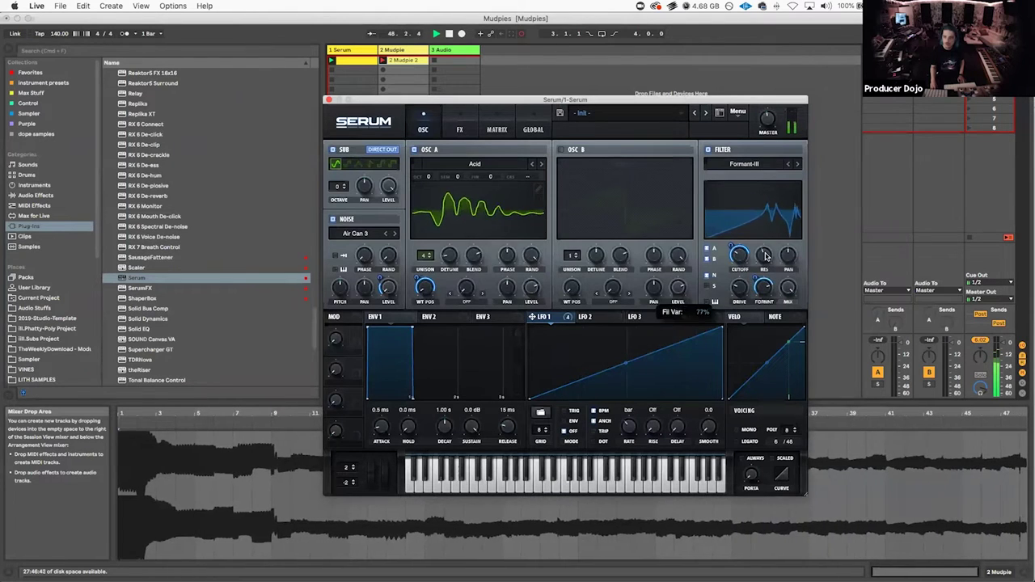
Step: Route LFO 2 to the global master tuning (Mast.Tun) in the modulation matrix with an amount of 91
click(586, 317)
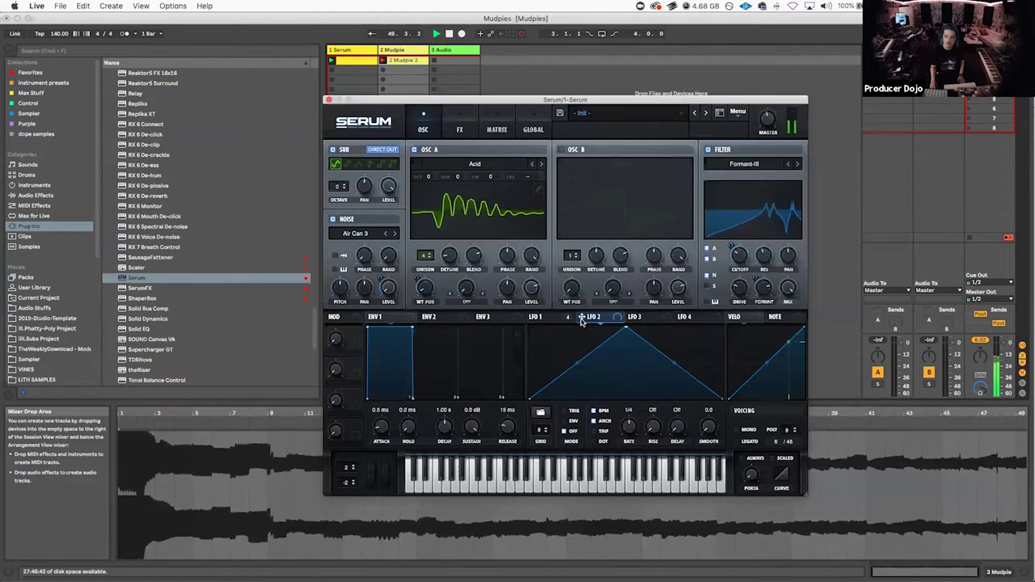
click(485, 130)
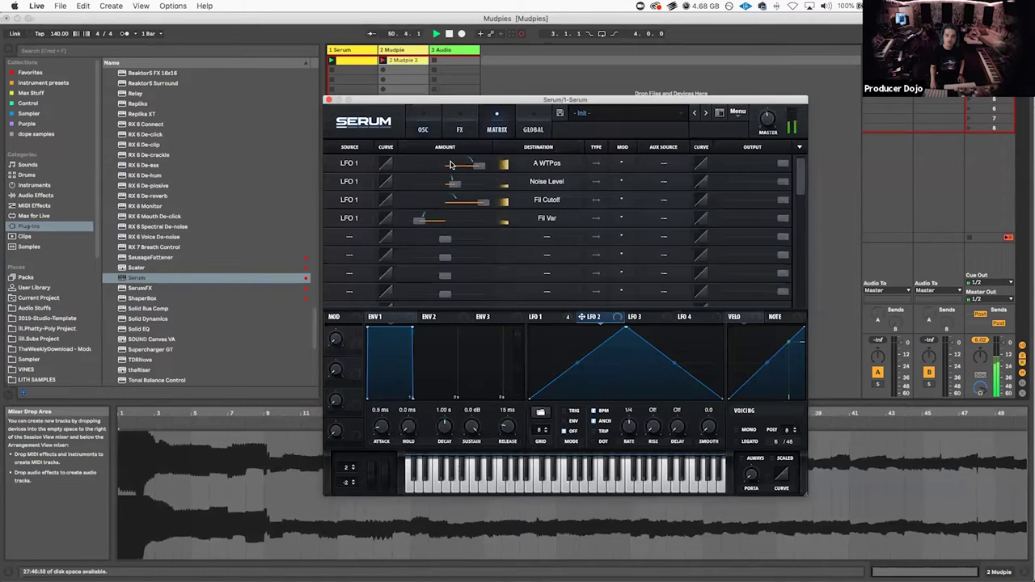
click(353, 240)
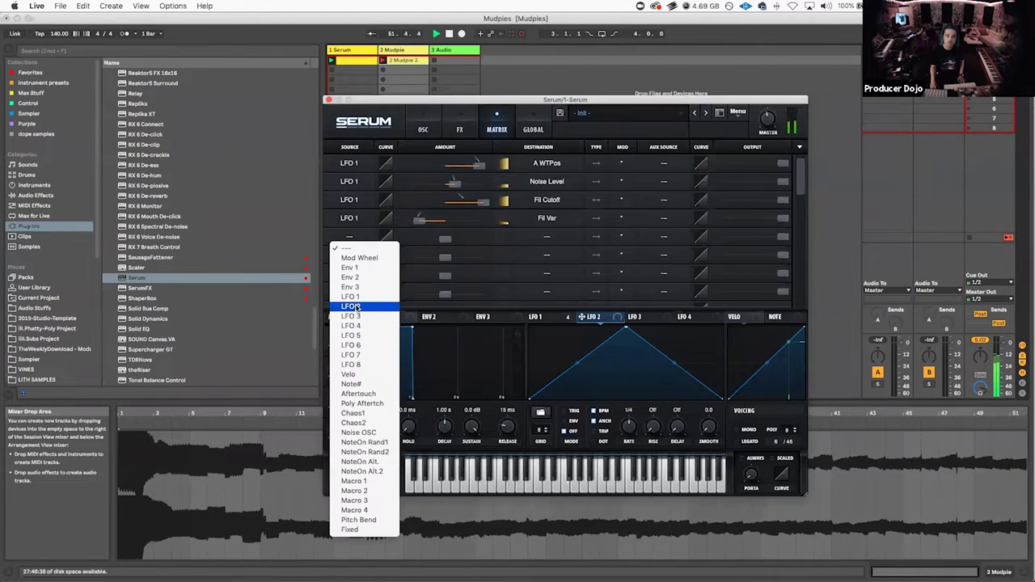
click(355, 303)
click(553, 239)
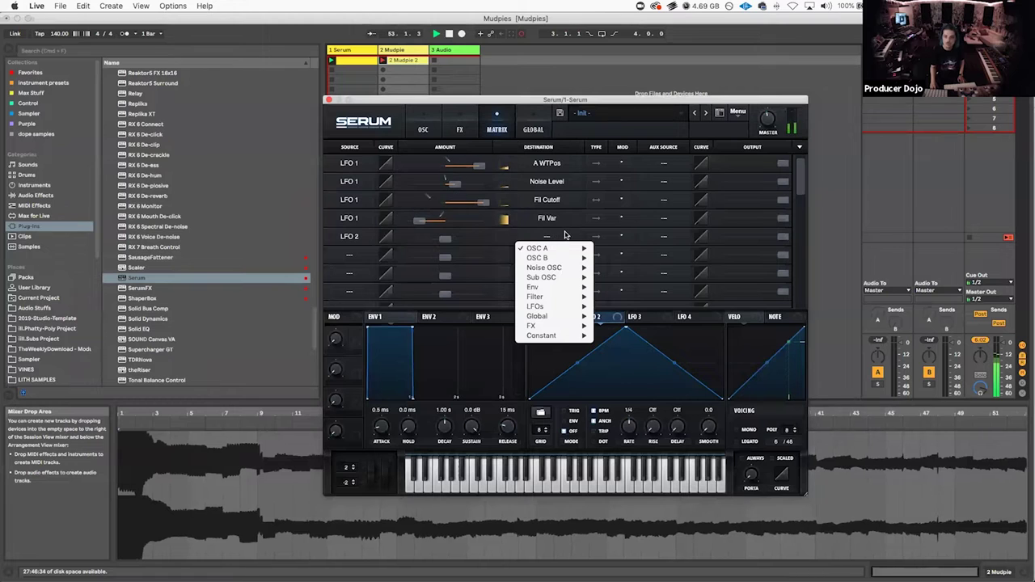
mouse_move(570, 316)
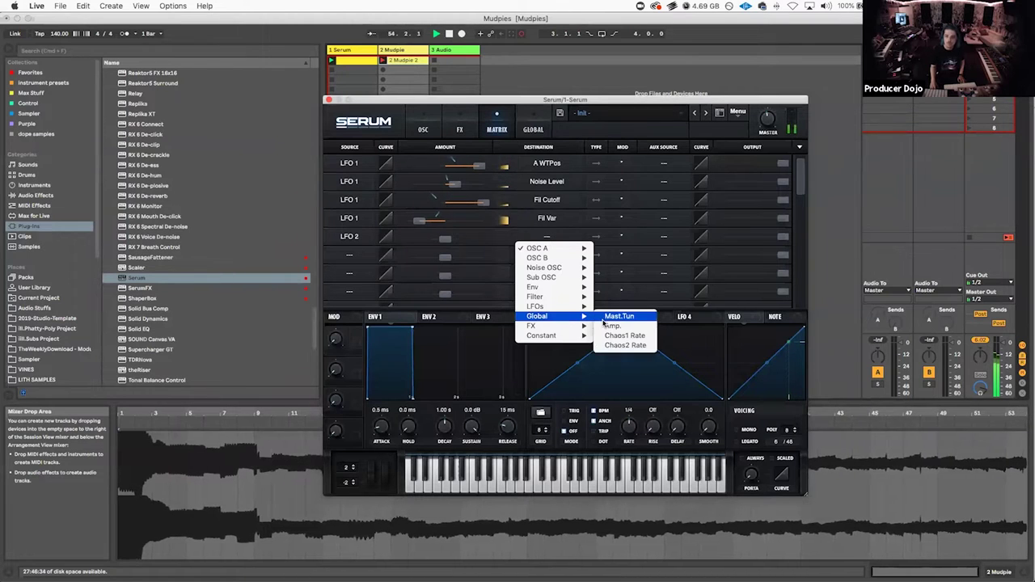
click(614, 316)
drag(446, 238, 480, 239)
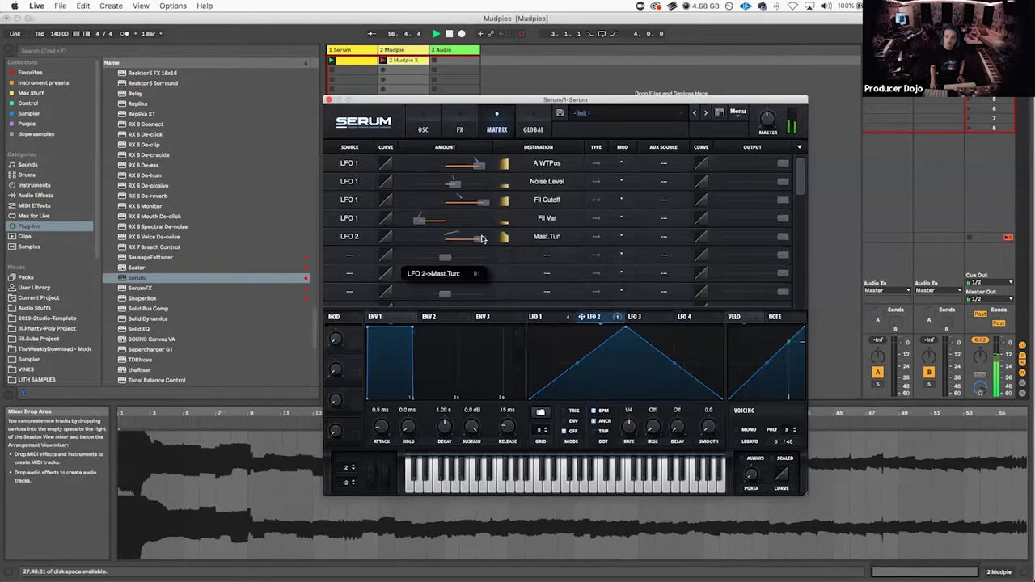
Step: Turn off BPM sync for LFO 2 and set its rate to 1.0 Hz
click(601, 412)
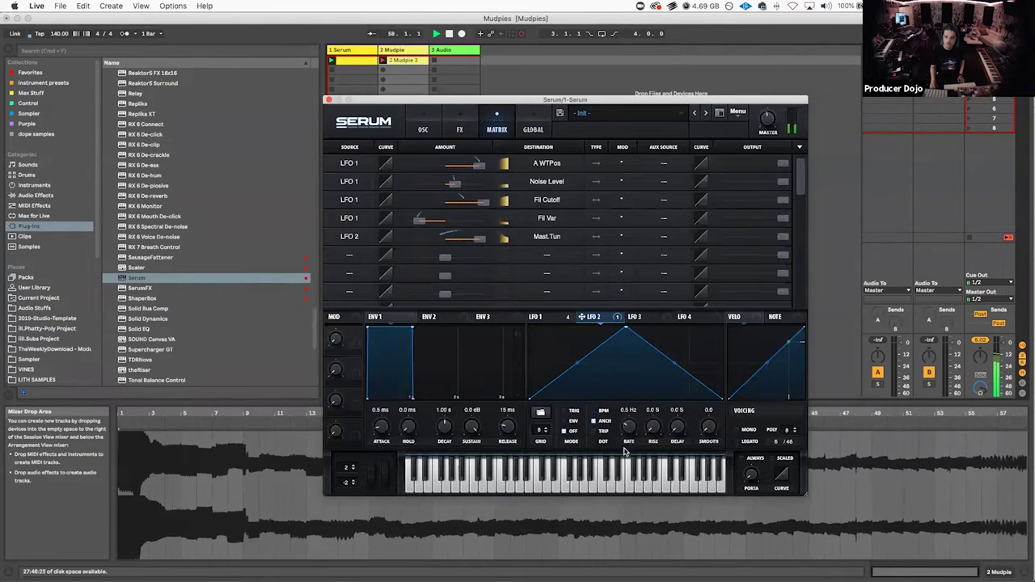
click(639, 316)
drag(628, 335, 584, 318)
click(591, 317)
click(612, 319)
click(587, 319)
Step: Route LFO 3 to LFO2 Rate in the next free matrix slot with a moderate positive amount
click(359, 254)
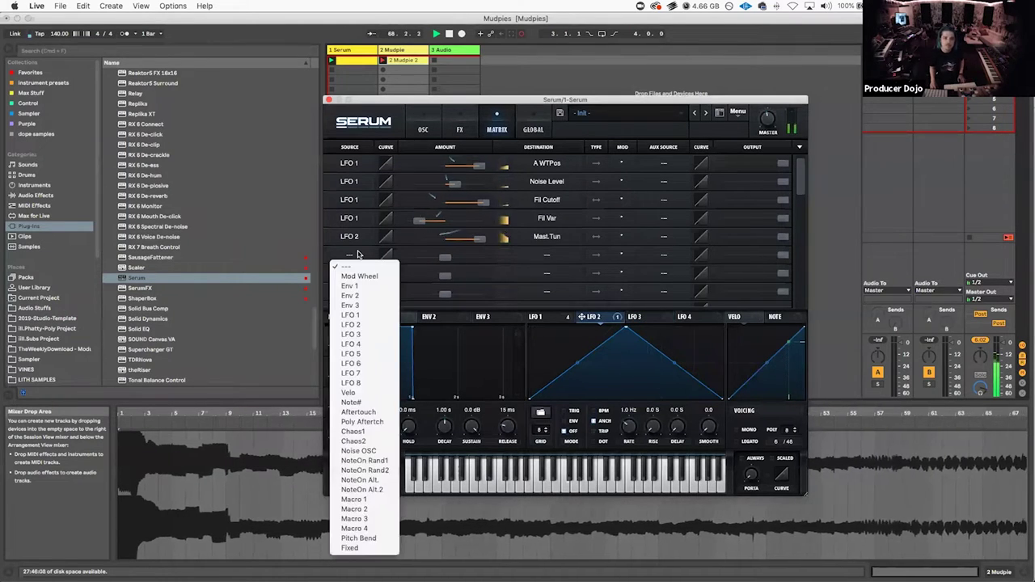
click(351, 324)
click(353, 254)
click(350, 334)
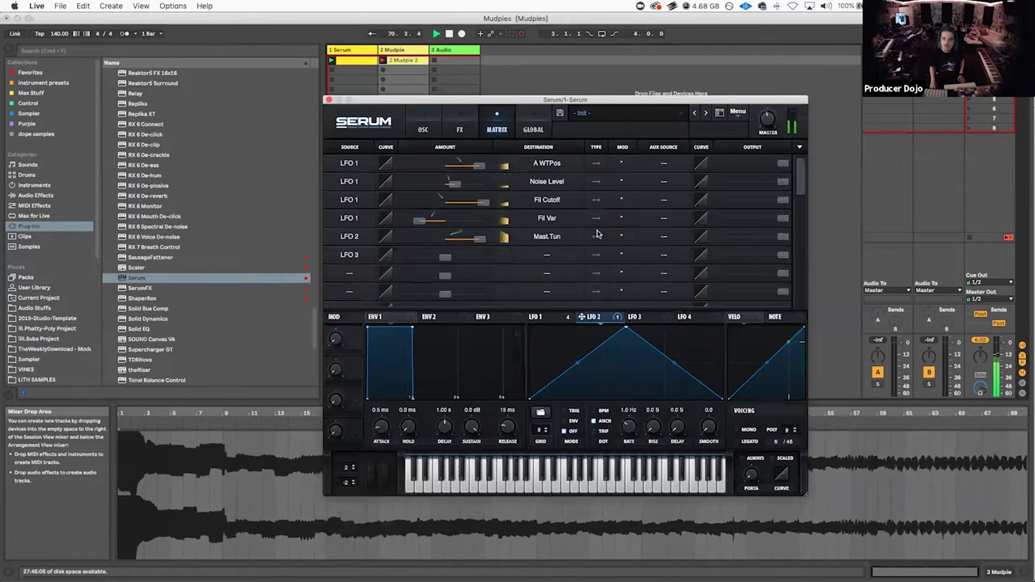
click(549, 257)
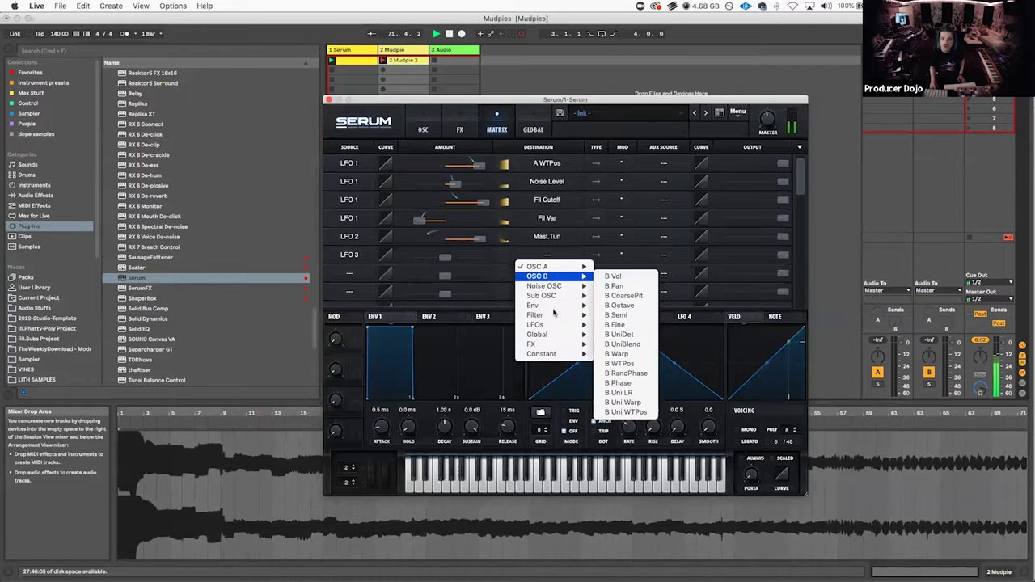
mouse_move(553, 325)
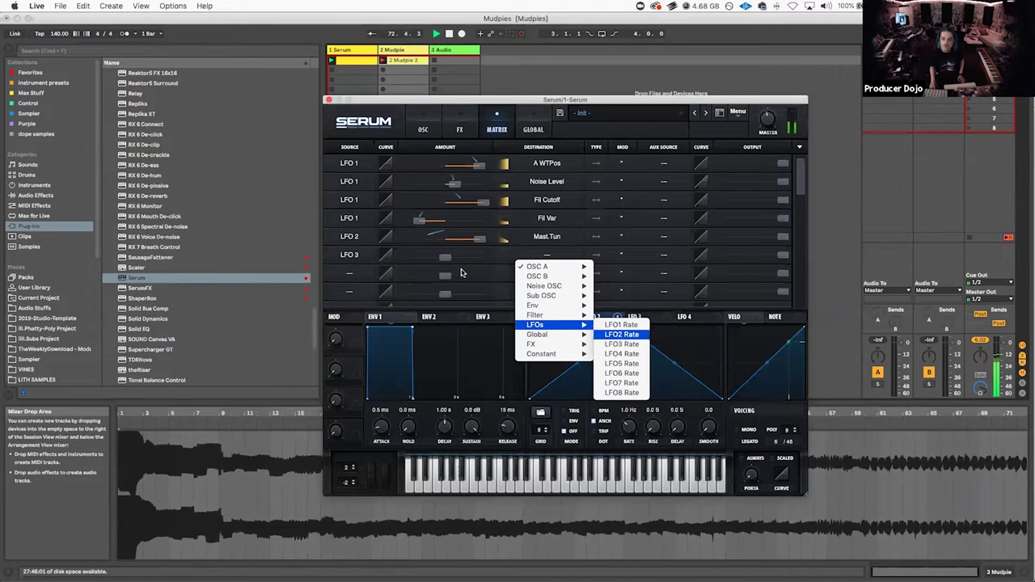
click(621, 335)
drag(445, 257, 468, 256)
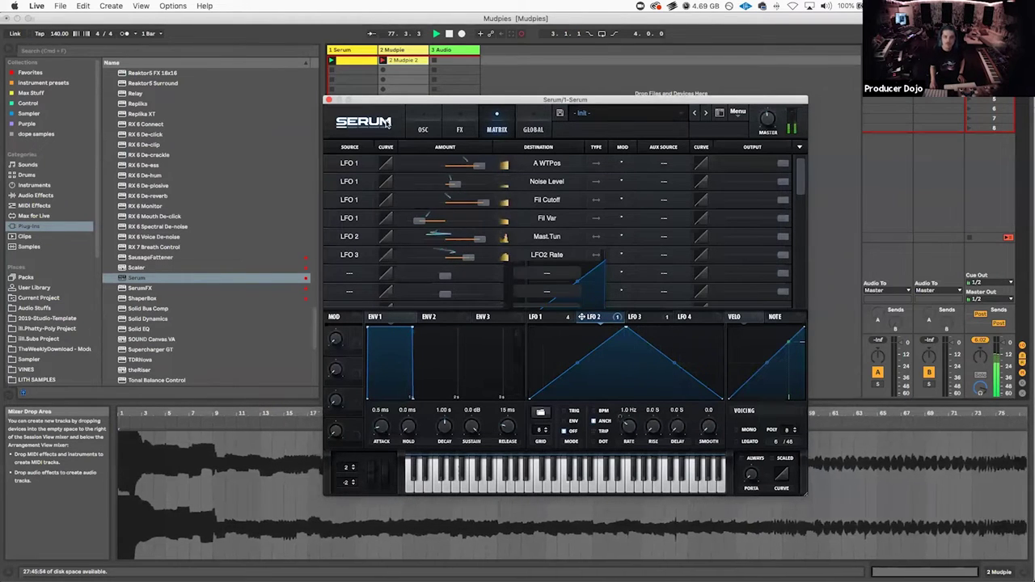
Step: Return to Serum's oscillator page and turn off the noise oscillator
click(422, 127)
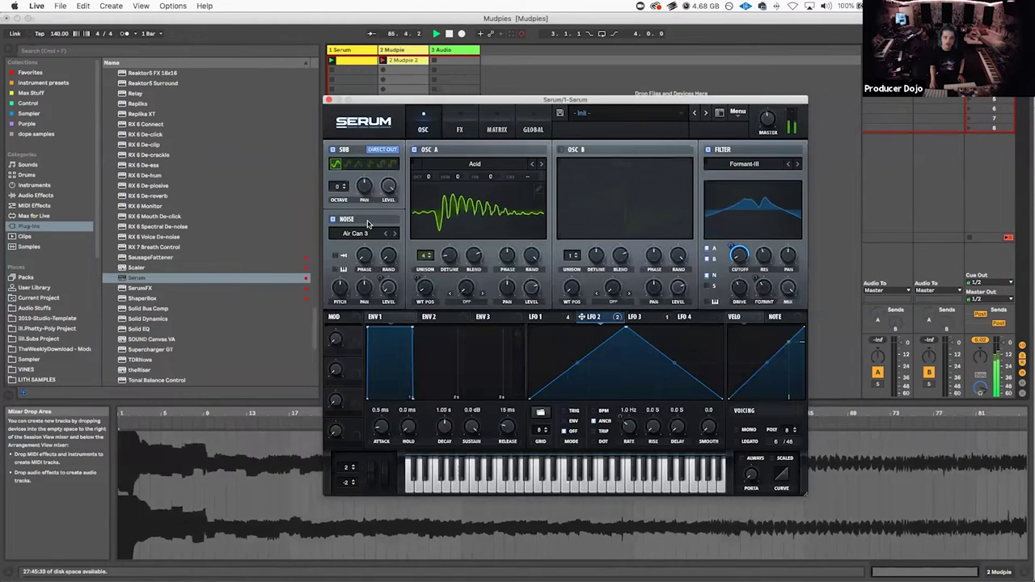
click(332, 220)
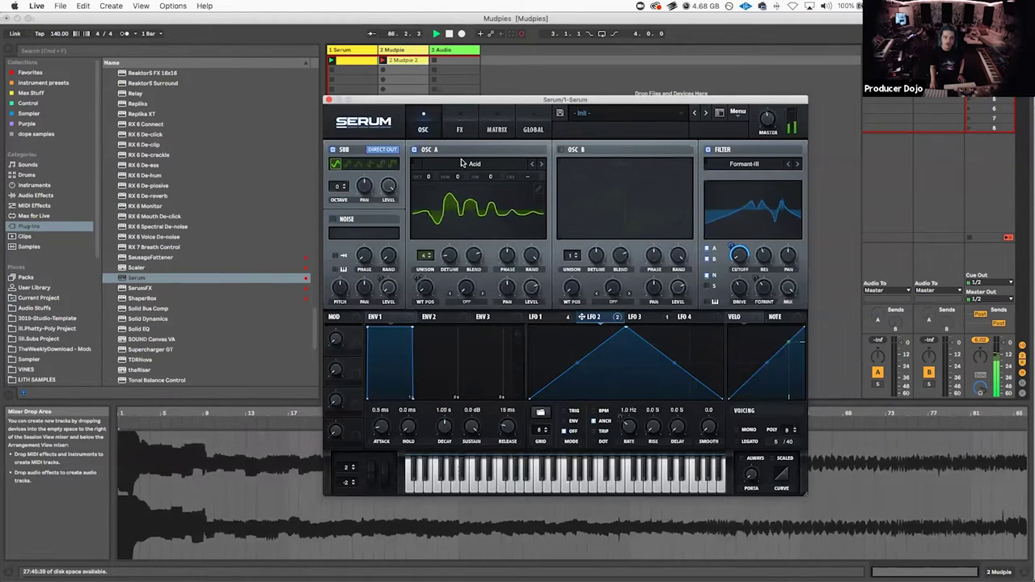
Step: Change OSC A's wavetable to Basic Mg and modulate its wavetable position with LFO 2
click(541, 165)
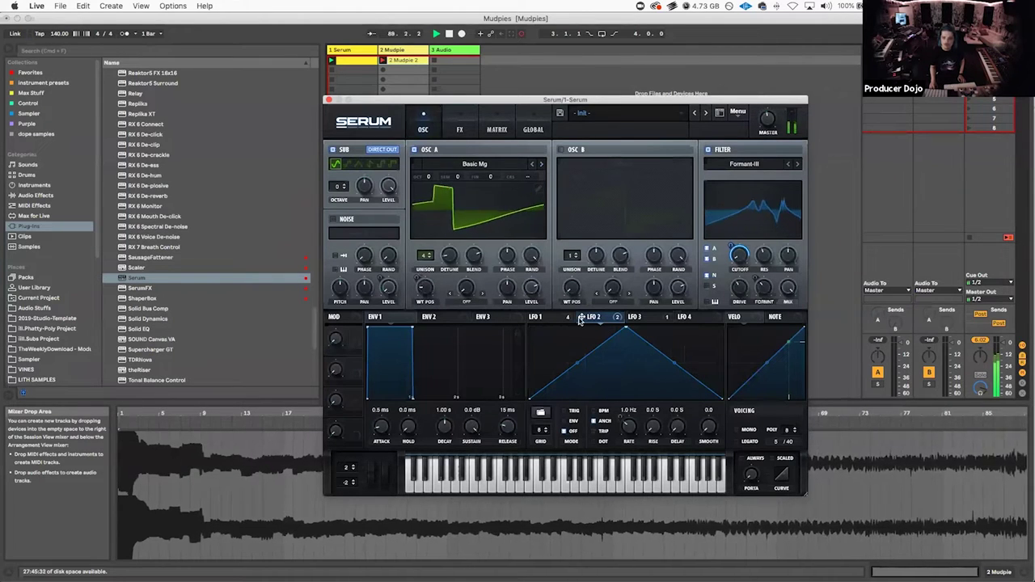
drag(580, 317, 425, 288)
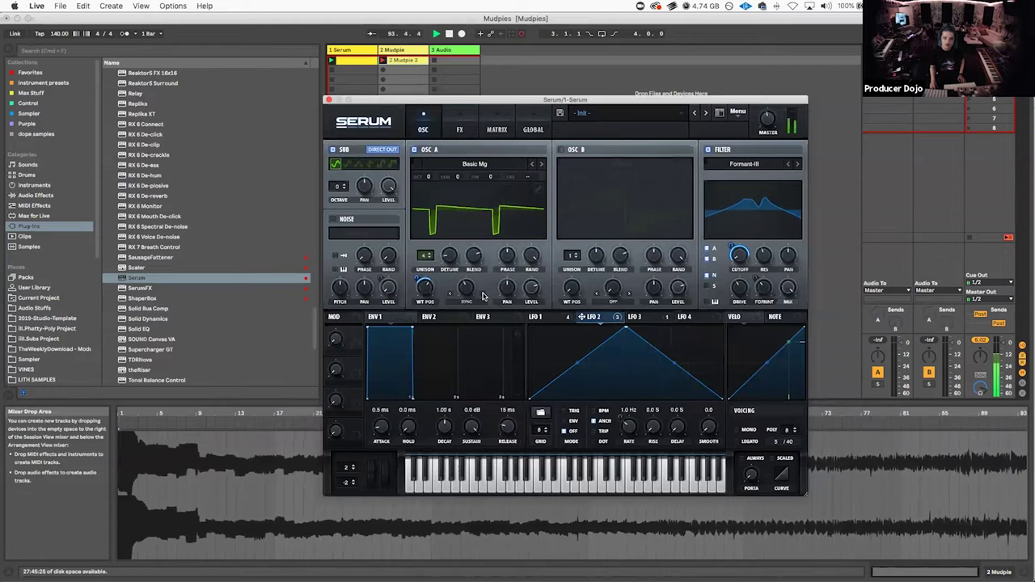
Step: Enable OSC B and set OSC A's warp mode to FM (from B), adjusting the warp amount
click(561, 150)
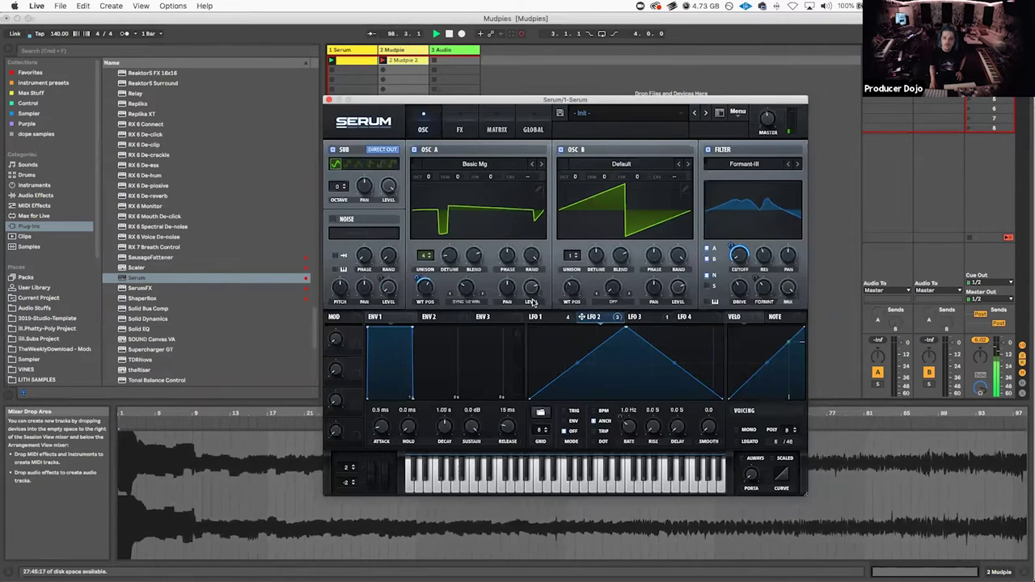
click(480, 298)
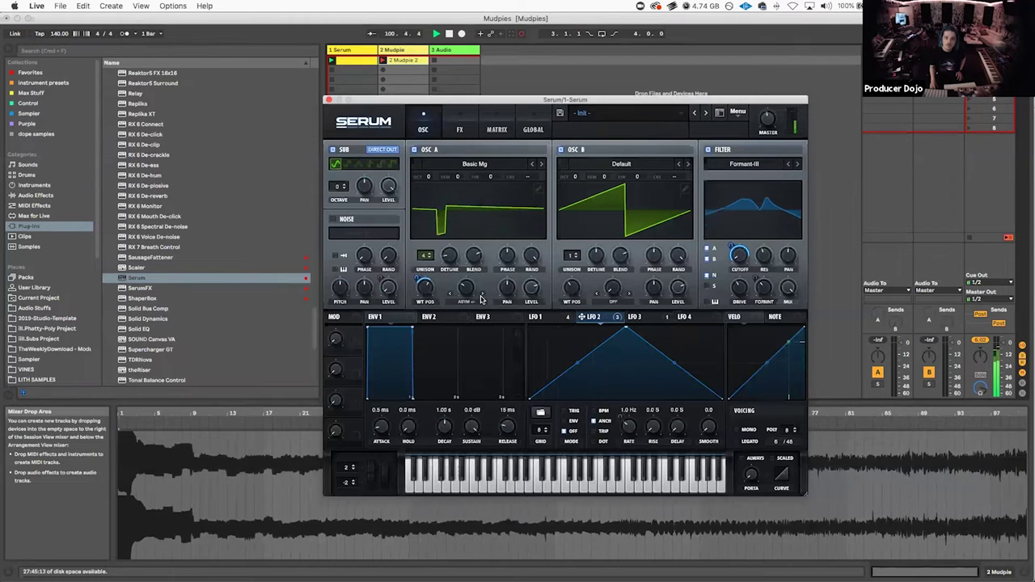
click(463, 303)
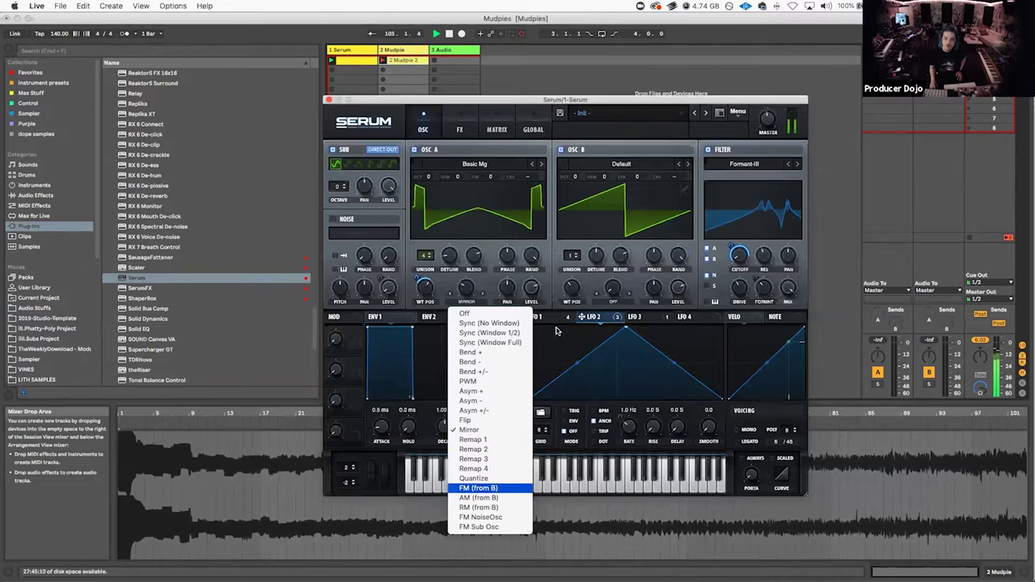
click(479, 488)
drag(469, 290, 483, 230)
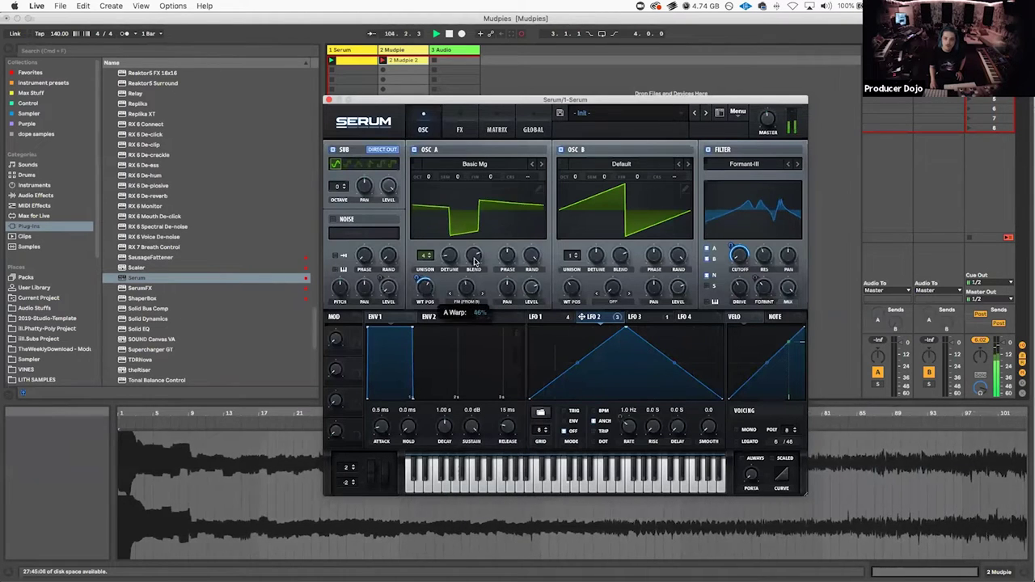
drag(475, 268, 476, 279)
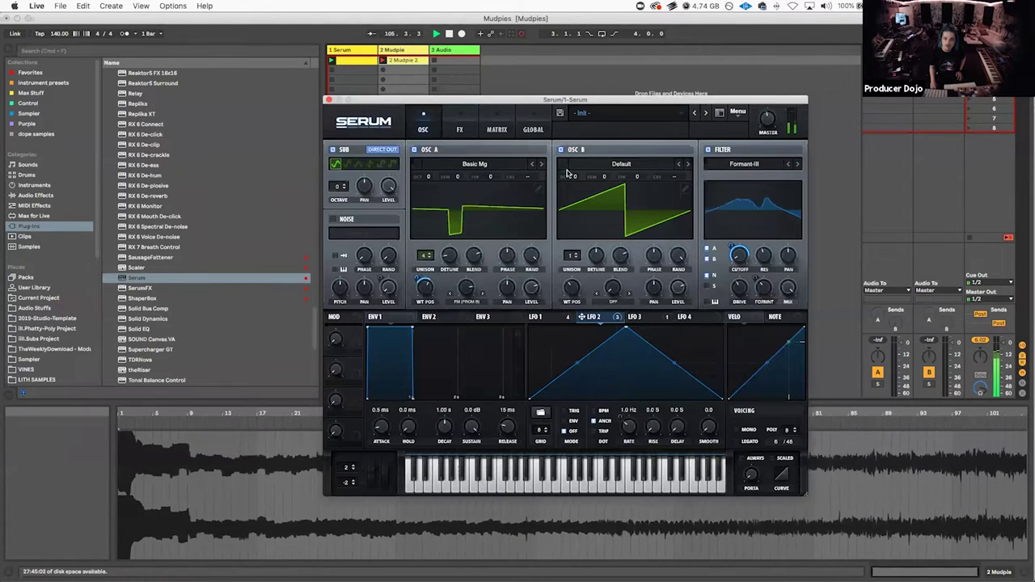
Step: Raise OSC B's octave to +2 and switch its wavetable to Basic Mg
drag(571, 177, 595, 149)
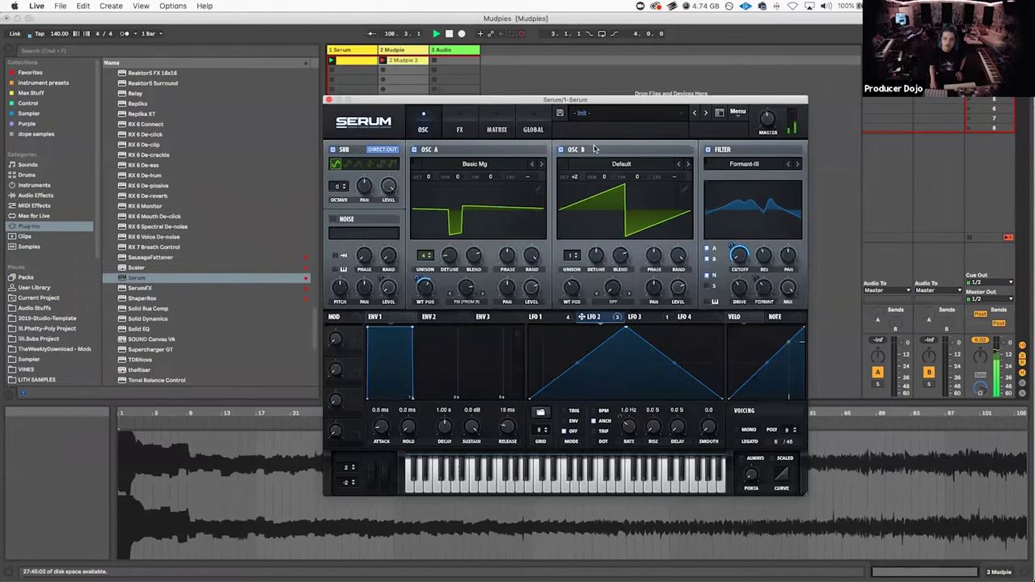
click(686, 164)
click(686, 164)
click(687, 164)
click(686, 164)
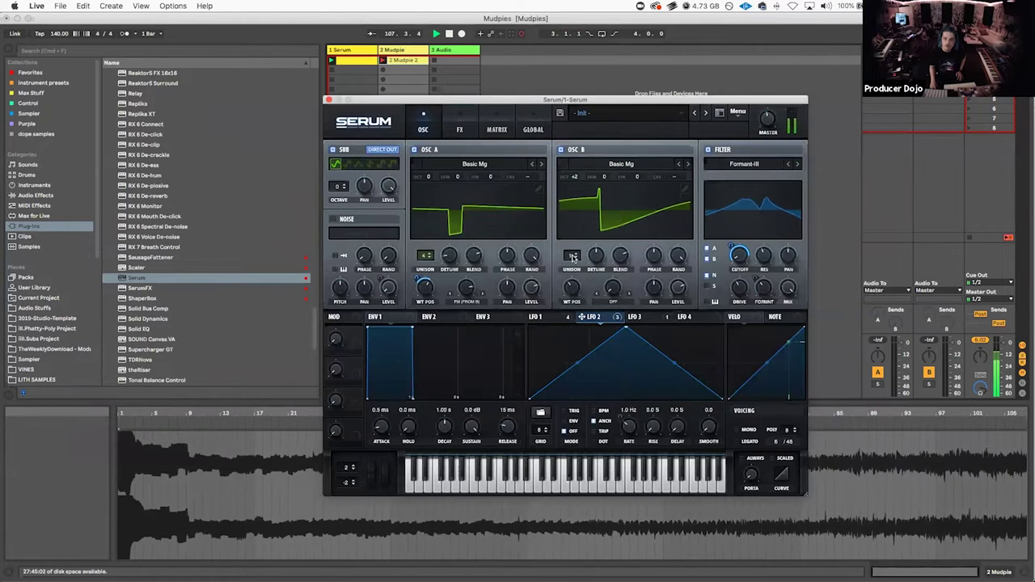
Step: Adjust OSC B's wavetable position and lower its octave to -4
click(572, 257)
drag(573, 291, 570, 270)
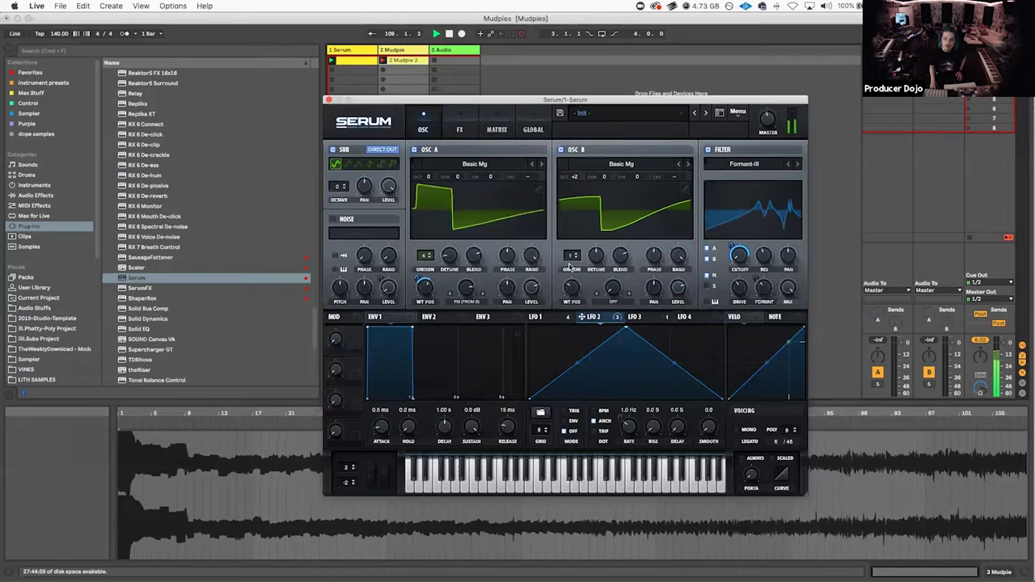
drag(572, 175, 571, 267)
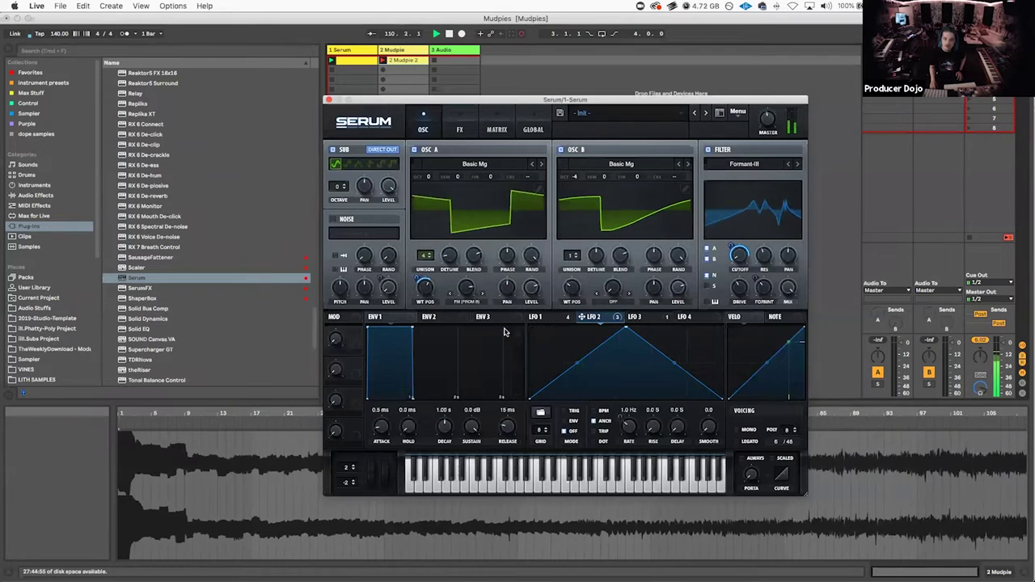
Step: Set OSC A's FM warp amount to 24% and modulate it with LFO 2
mouse_move(468, 288)
mouse_down()
mouse_move(462, 330)
mouse_move(466, 277)
mouse_up()
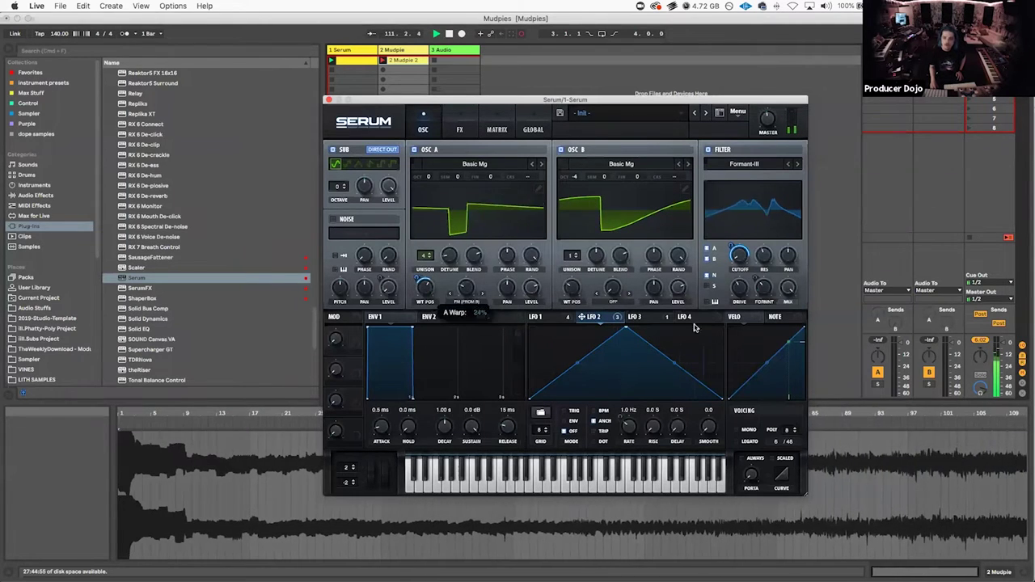
drag(538, 316, 465, 332)
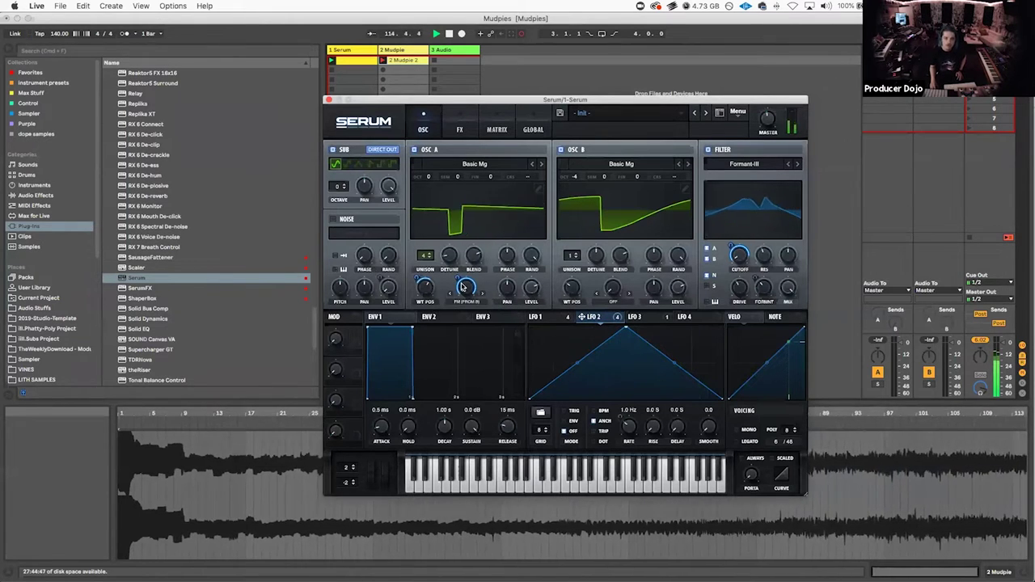
Step: Switch OSC B's wavetable to Basic_Cjw, raise its unison to 16 and adjust its wavetable position
click(685, 164)
click(685, 165)
drag(574, 260, 592, 130)
drag(574, 283, 579, 228)
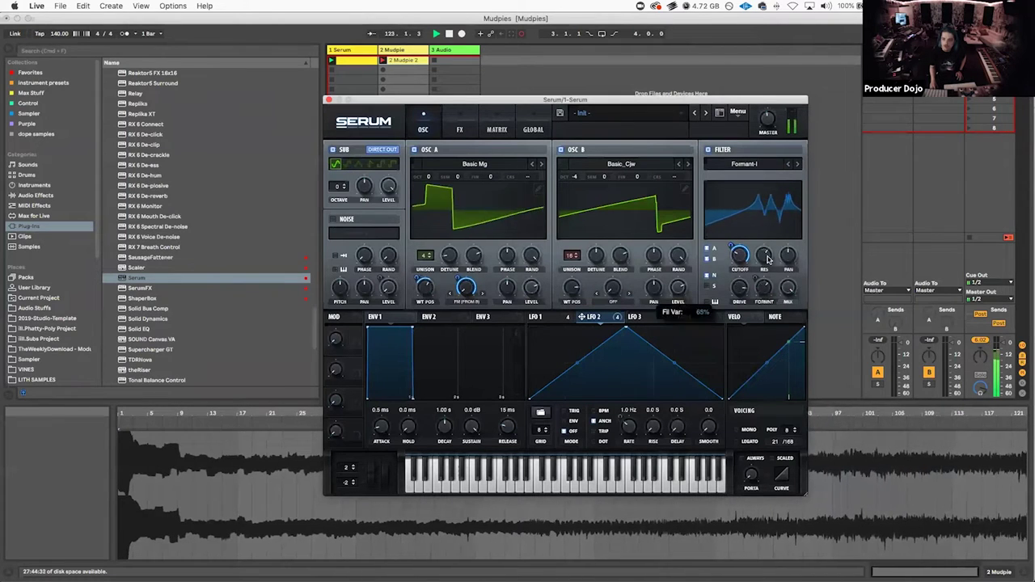
Step: Modulate the filter mix with the Note source and check the routings in the modulation matrix
drag(777, 317, 786, 284)
click(496, 130)
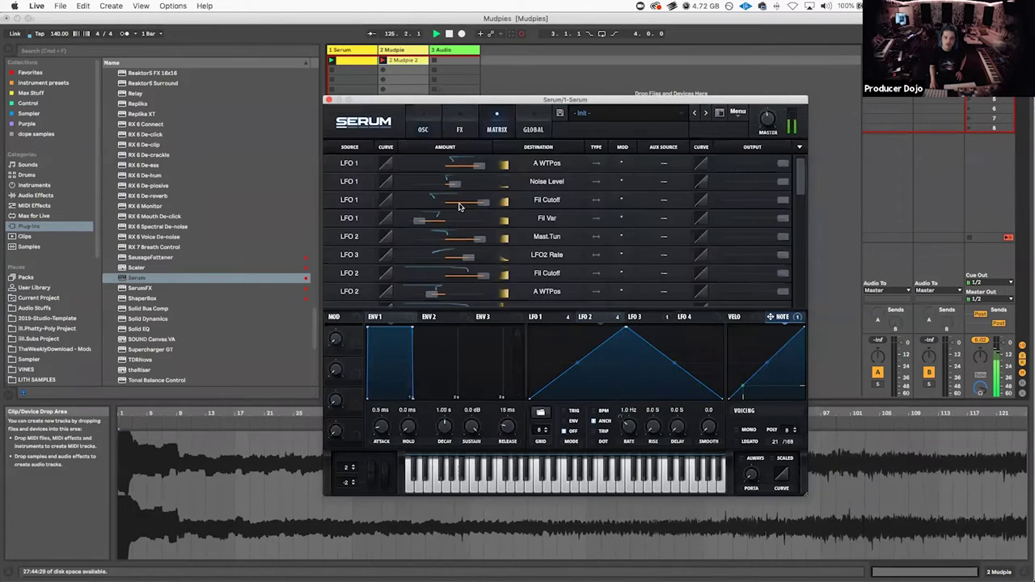
Step: Enable the reverb effect and modulate its mix with LFO 2
click(459, 129)
click(356, 265)
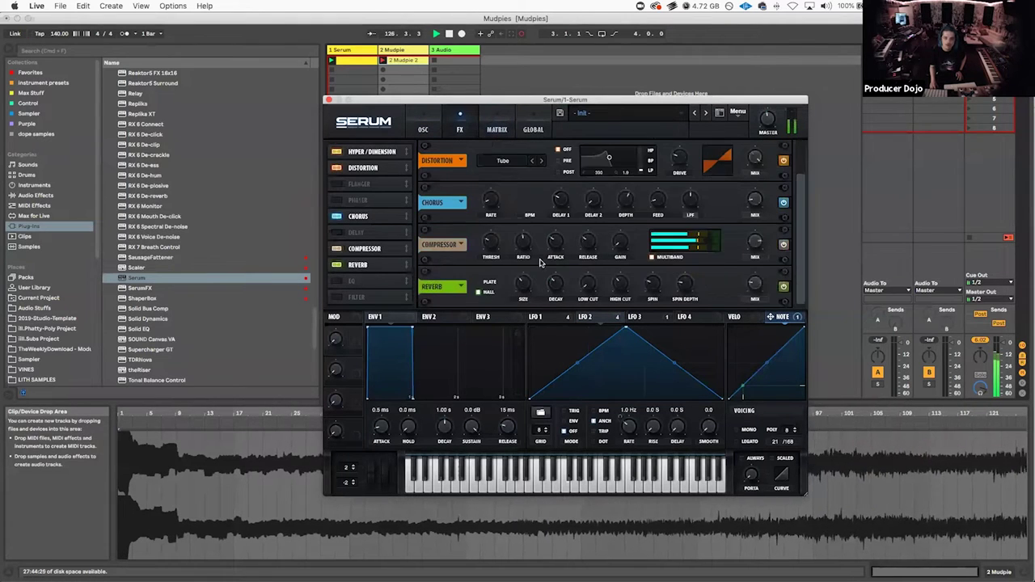
click(577, 316)
drag(582, 316, 746, 292)
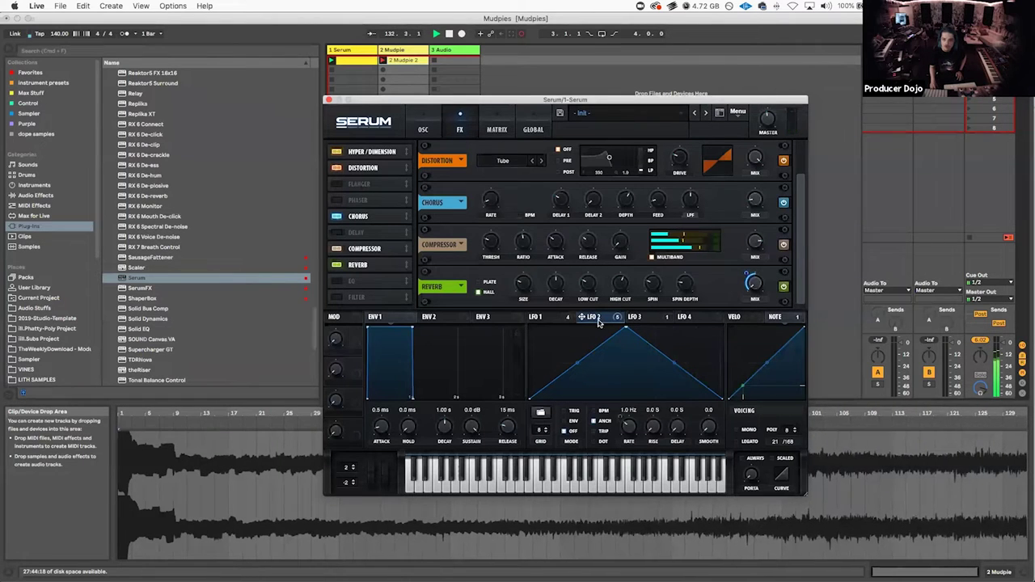
Step: Modulate the chorus mix with LFO 3 at about 41 and the distortion mix with LFO 1
click(639, 317)
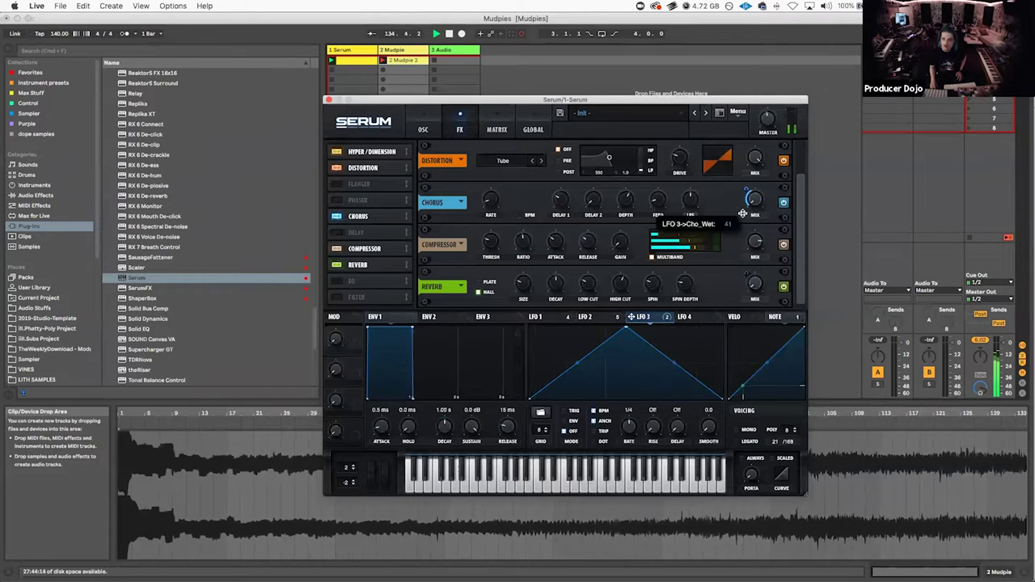
click(540, 317)
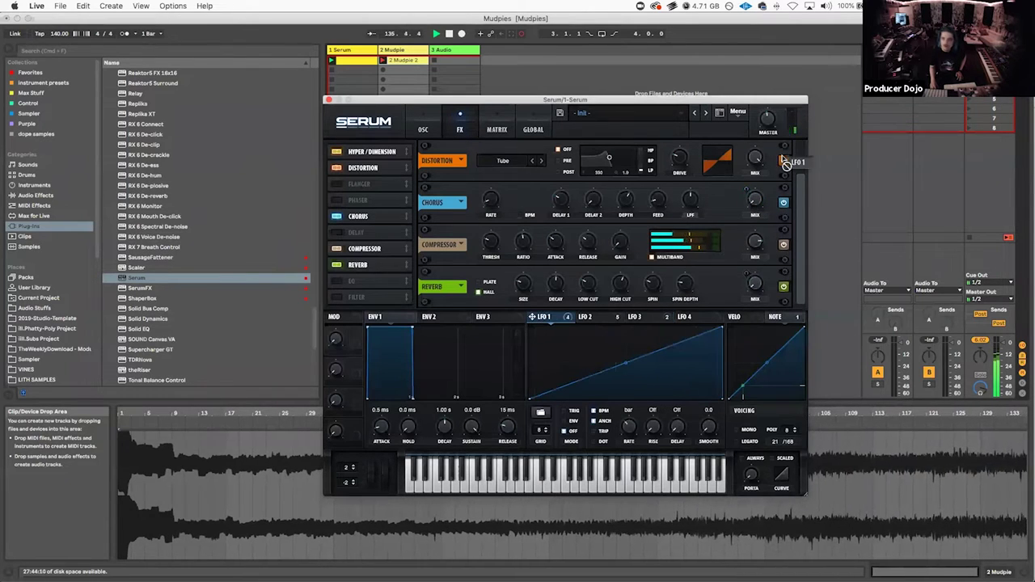
drag(746, 145, 745, 202)
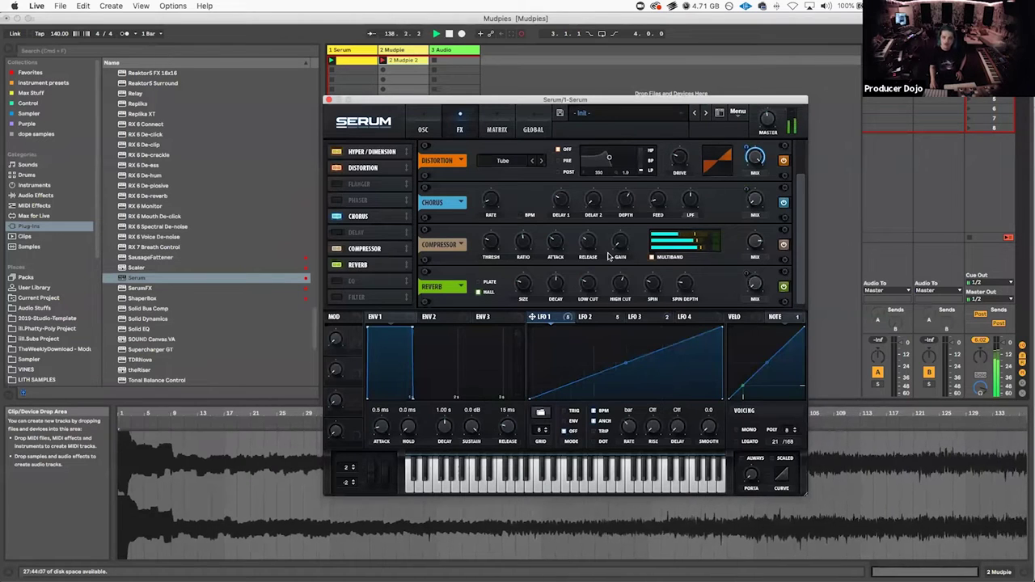
Step: Enable the FX filter, set its type to Bandreject and bring its drive to 15%
click(336, 297)
click(522, 288)
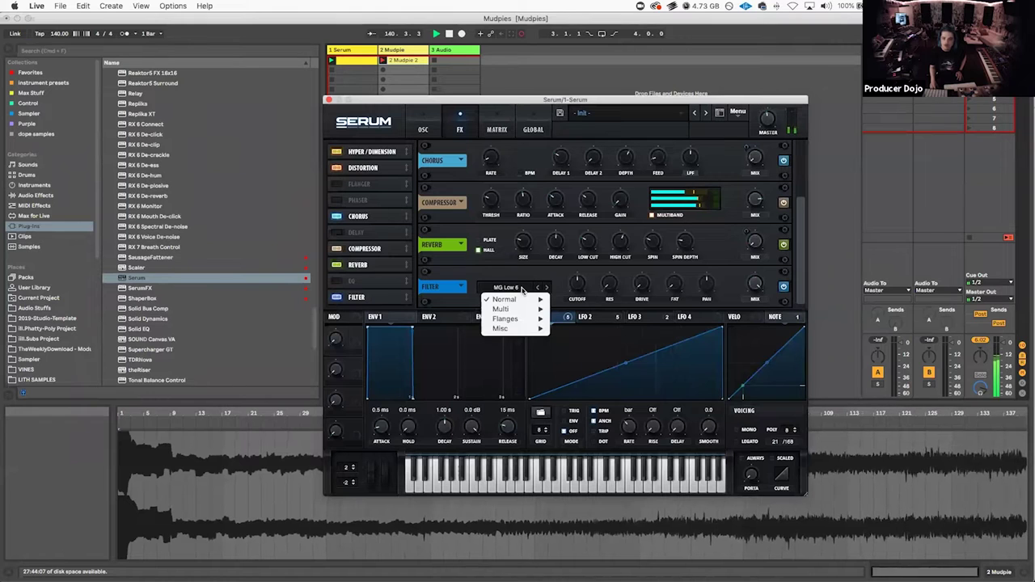
mouse_move(534, 328)
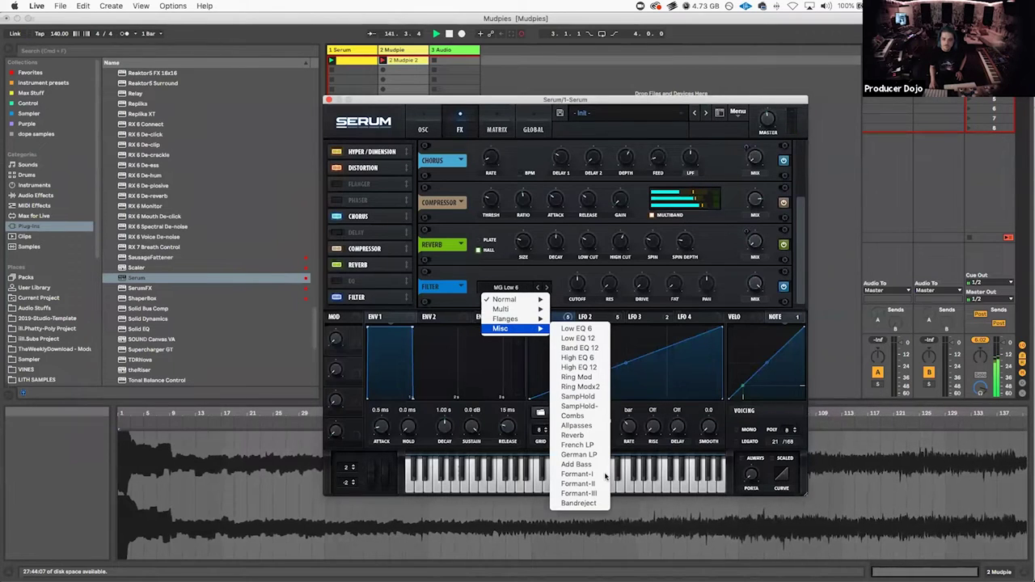
click(591, 504)
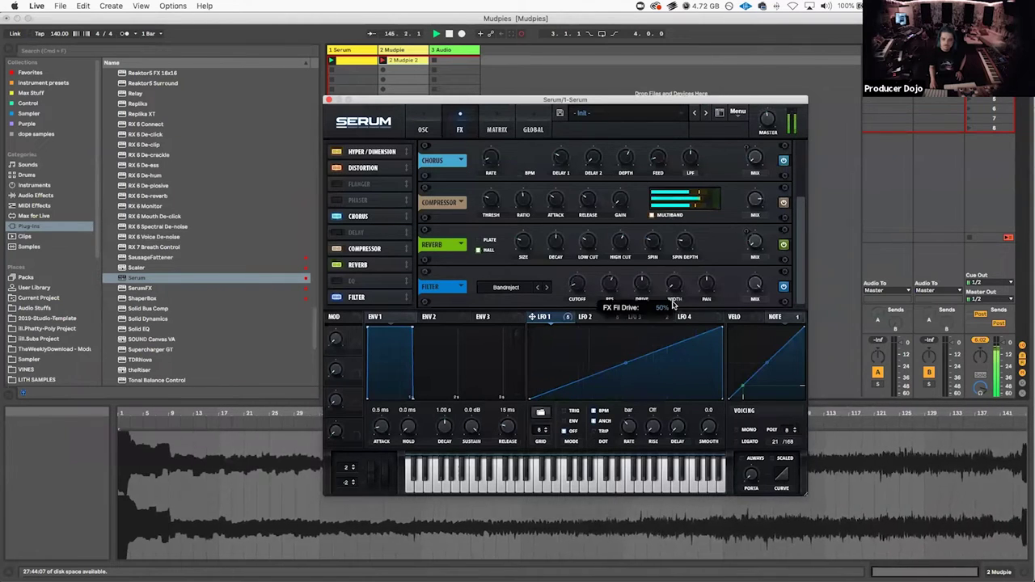
drag(643, 281, 639, 315)
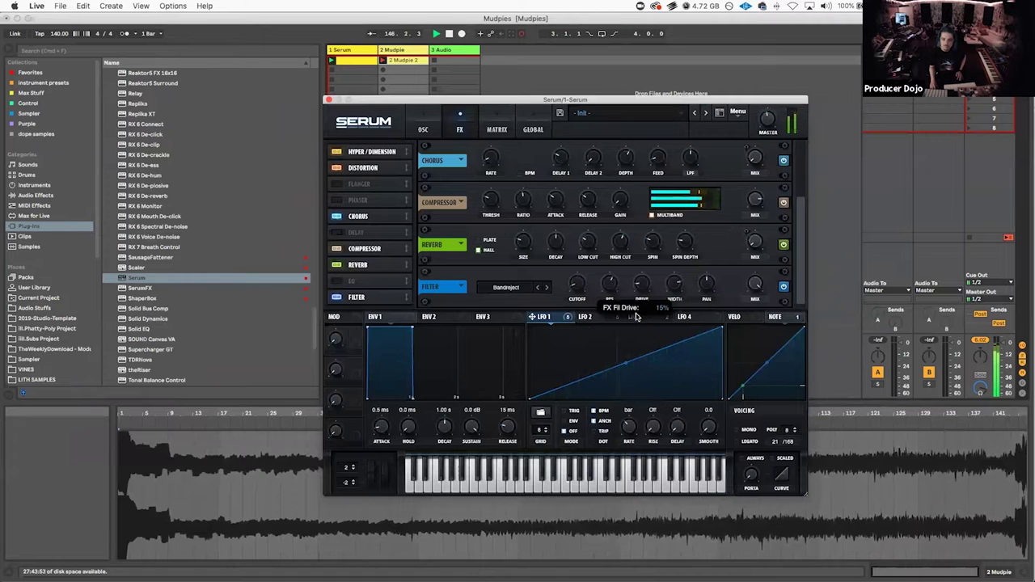
Step: Reorder the effects chain so the filter sits before the chorus and the compressor comes last
drag(366, 297, 375, 213)
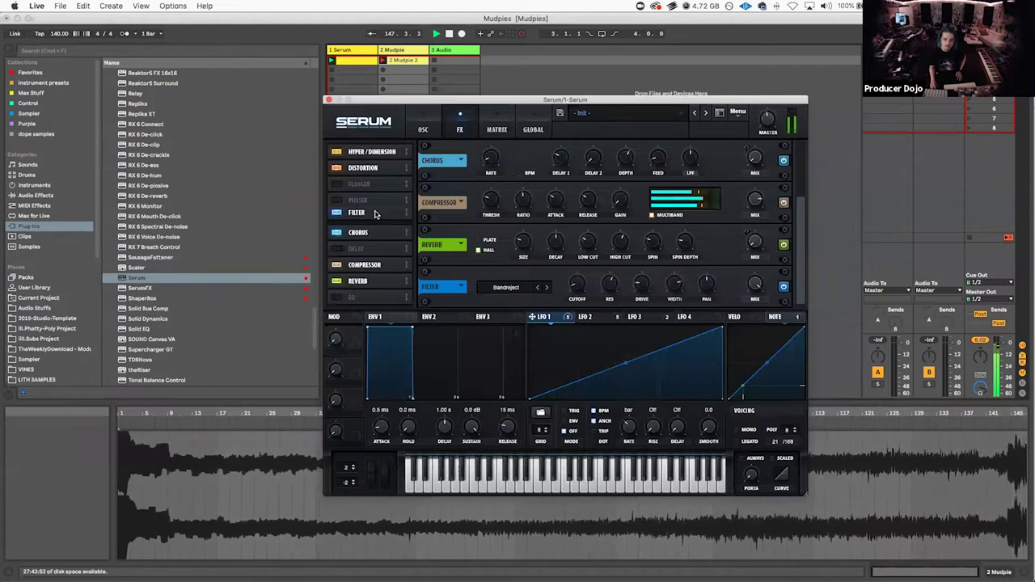
drag(357, 266, 356, 297)
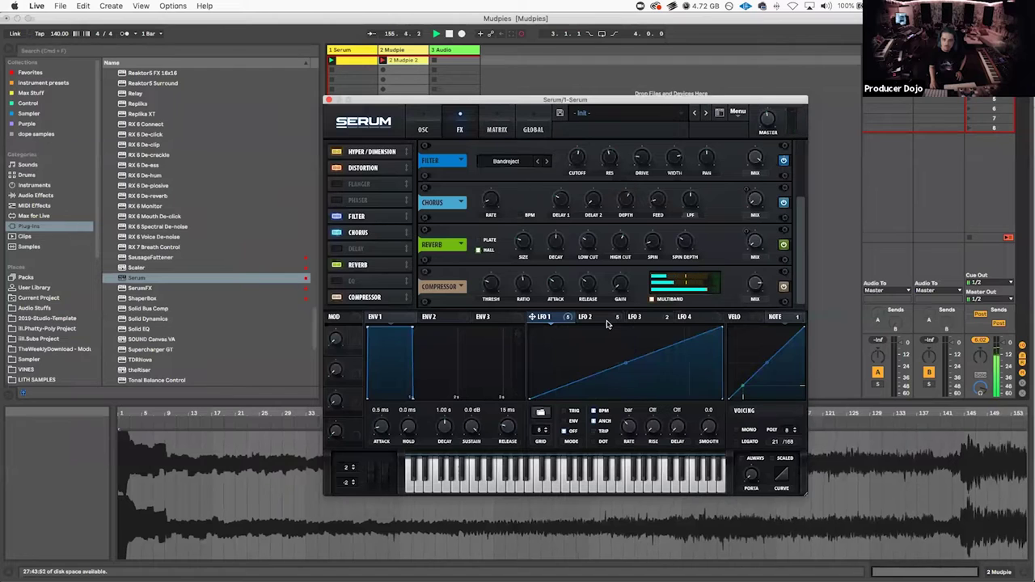
Step: Modulate the FX filter cutoff with LFO 2, slow LFO 2's rate to 0.08 Hz and set LFO 3's rate to 2 bar
click(582, 318)
drag(580, 319, 588, 235)
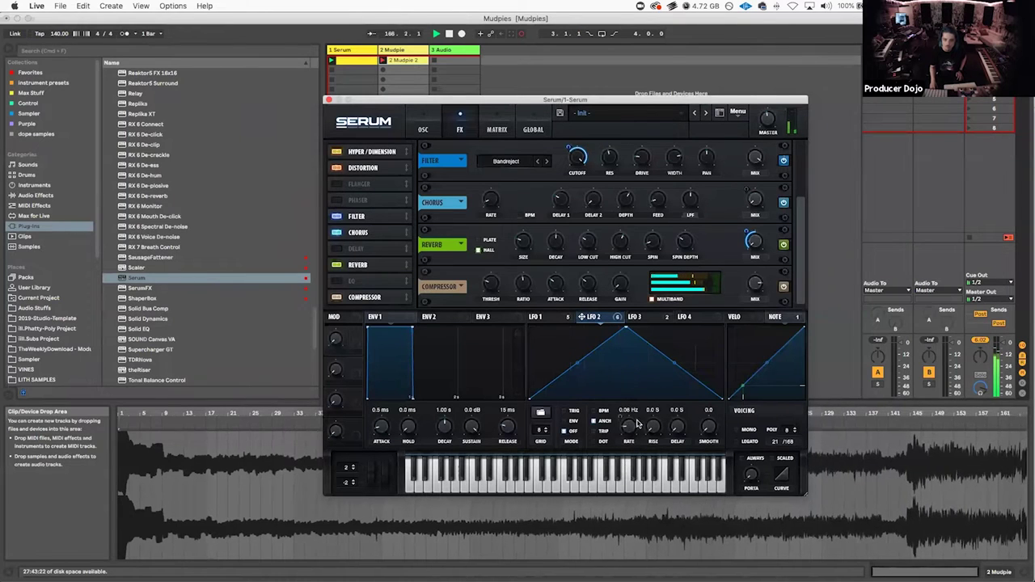
click(646, 315)
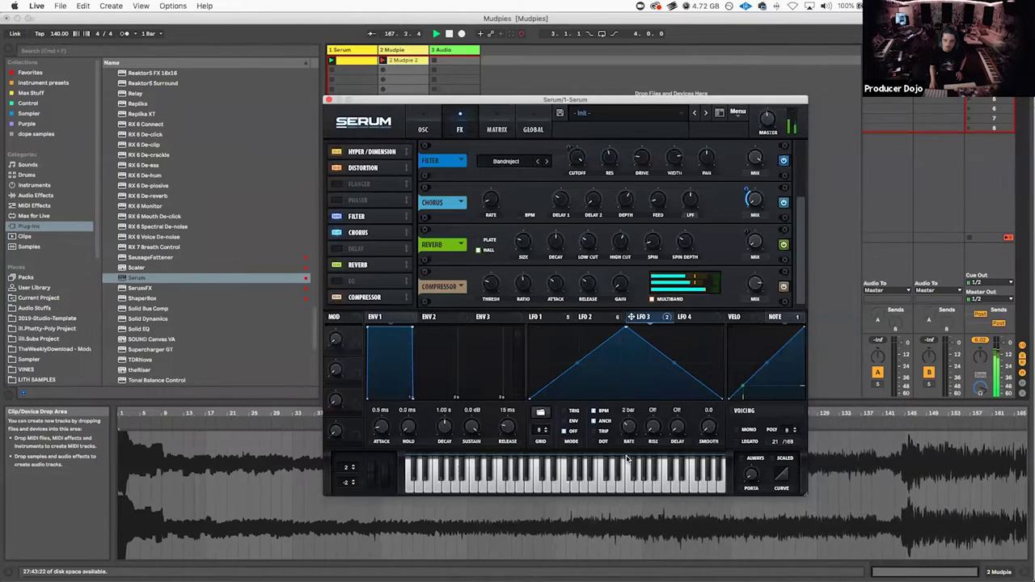
click(596, 316)
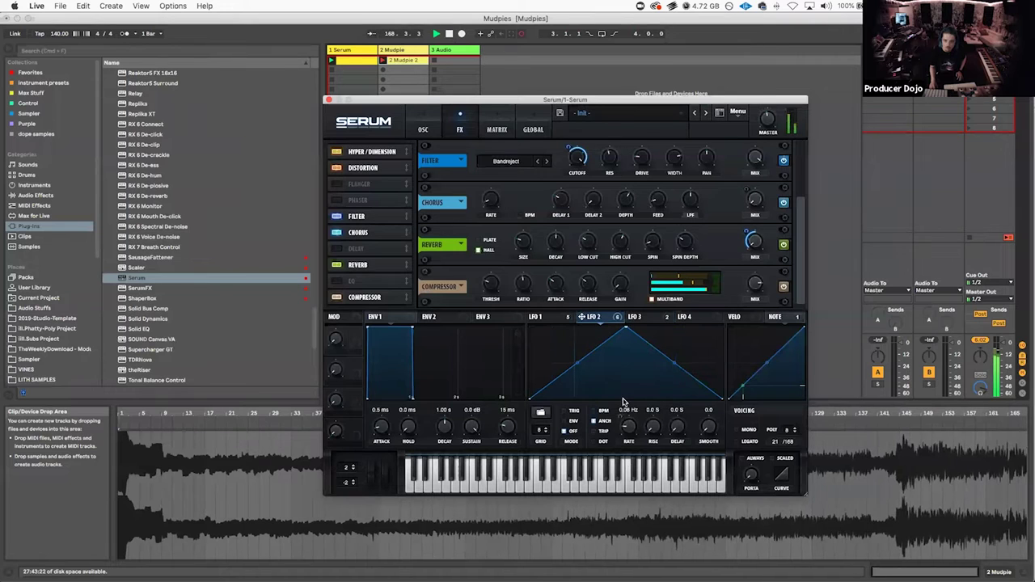
Step: In the modulation matrix, set LFO 2's filter cutoff amount to 72 and readjust its master tuning amount and the LFO 1 amounts
click(496, 131)
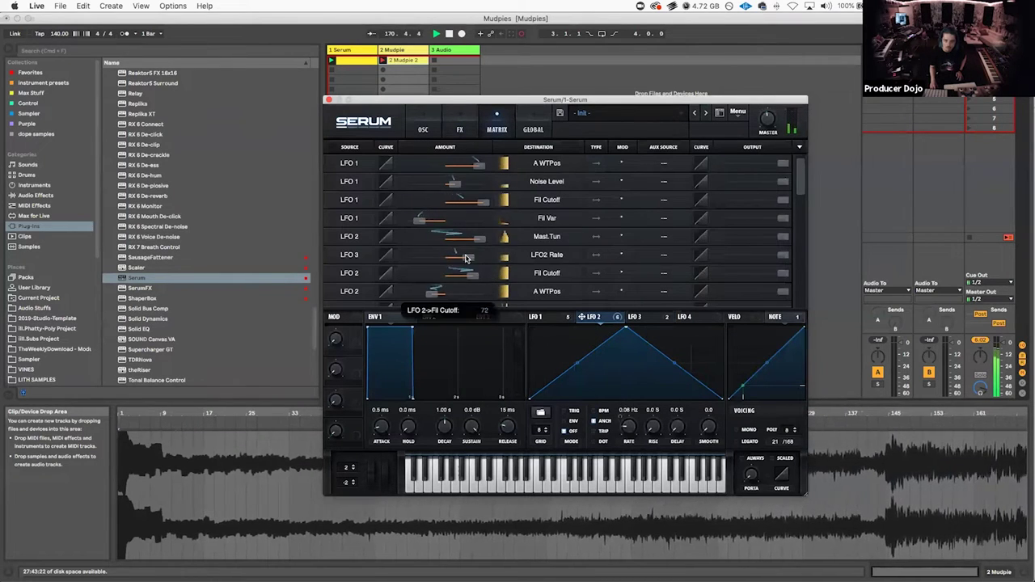
mouse_move(483, 240)
mouse_down()
mouse_move(386, 243)
mouse_move(480, 257)
mouse_up()
drag(426, 227, 489, 235)
drag(479, 199, 431, 200)
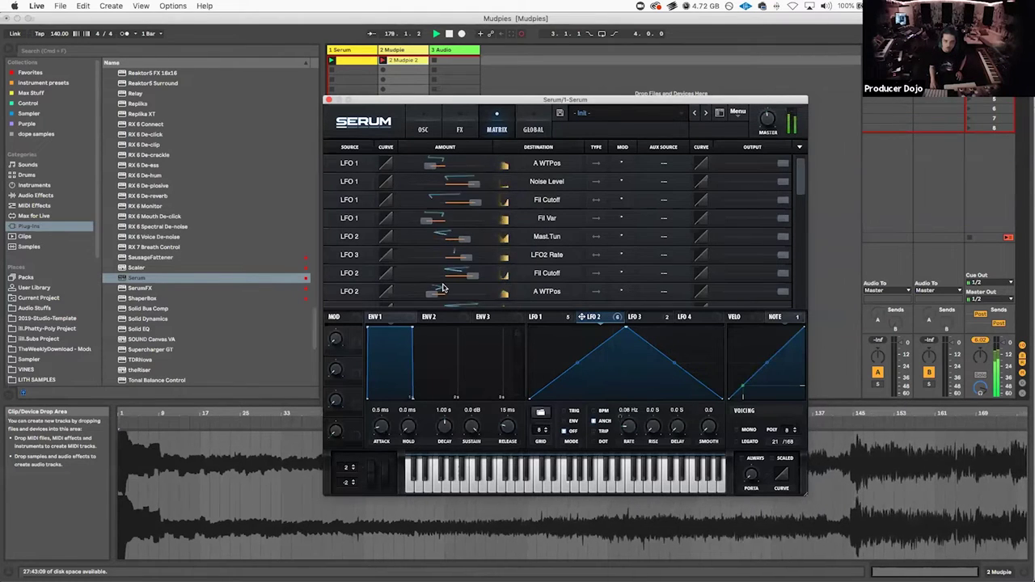
Step: Readjust the matrix amounts for FX filter frequency, distortion, chorus and filter mix, and set LFO 2's A Warp amount to -50
scroll(439, 296, down, 10)
scroll(440, 235, up, 4)
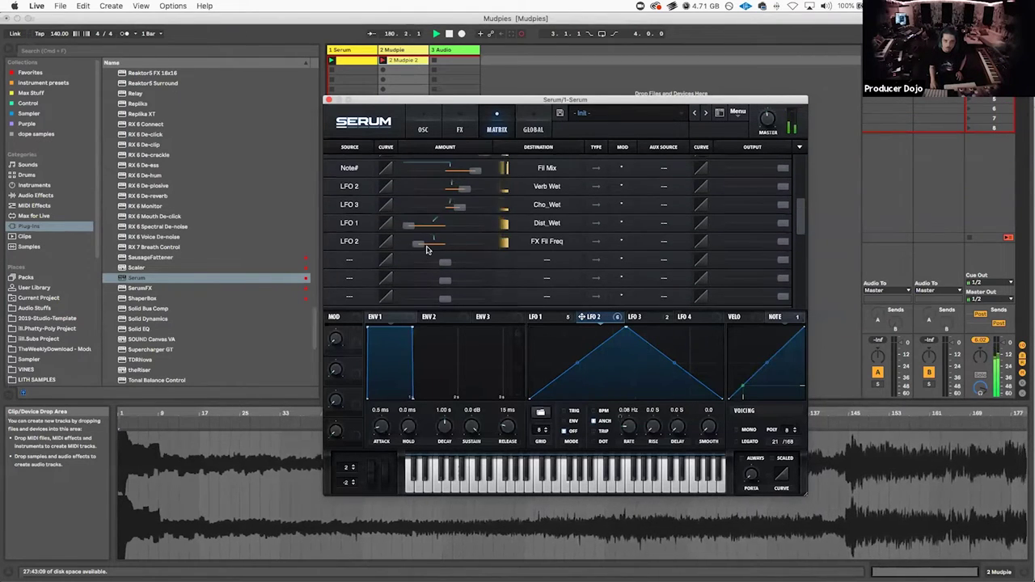
drag(419, 245, 504, 250)
mouse_move(407, 228)
mouse_down()
mouse_move(465, 226)
mouse_move(406, 245)
mouse_up()
drag(435, 209, 433, 208)
drag(421, 243, 399, 254)
scroll(508, 199, up, 4)
drag(482, 235, 397, 235)
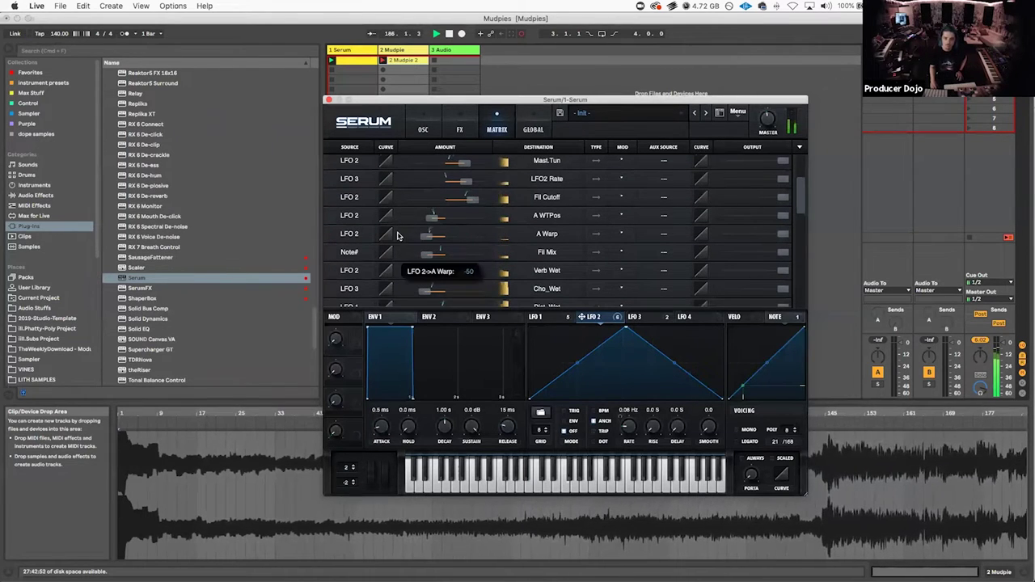
Step: Load the Vowel wavetable Retro_Speaking into OSC A and adjust its unison detune and blend
click(423, 130)
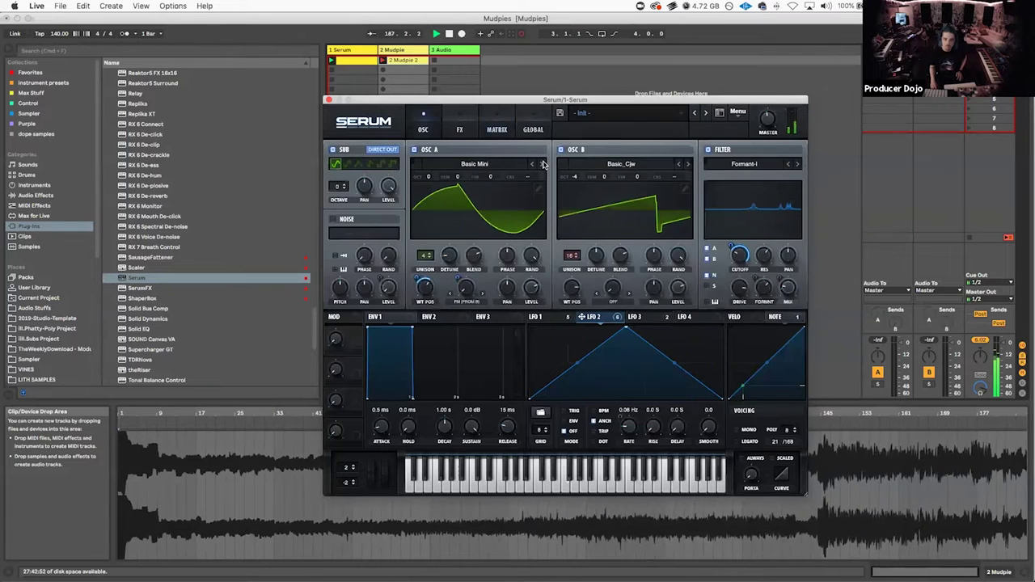
click(481, 165)
mouse_move(485, 214)
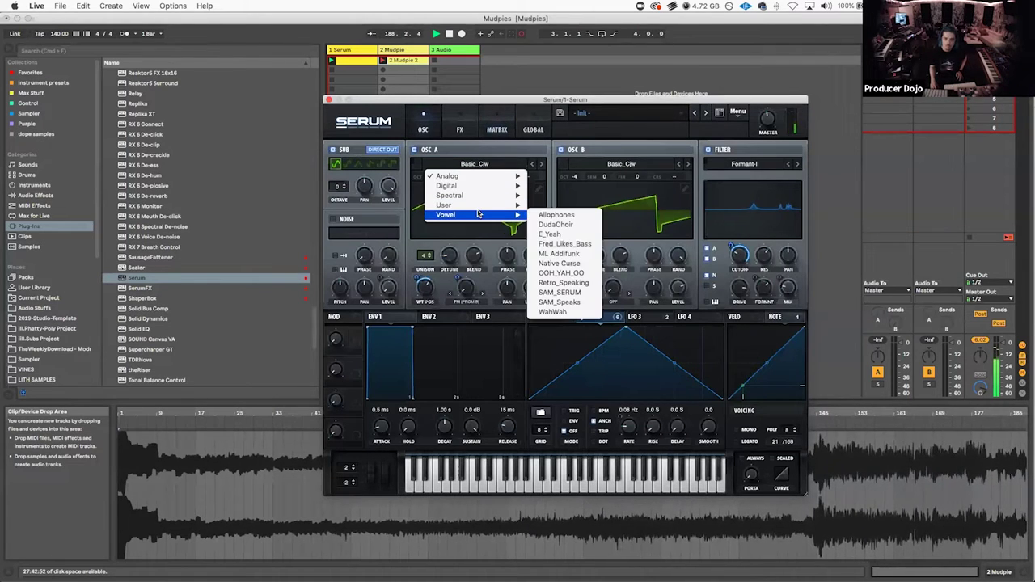
click(556, 283)
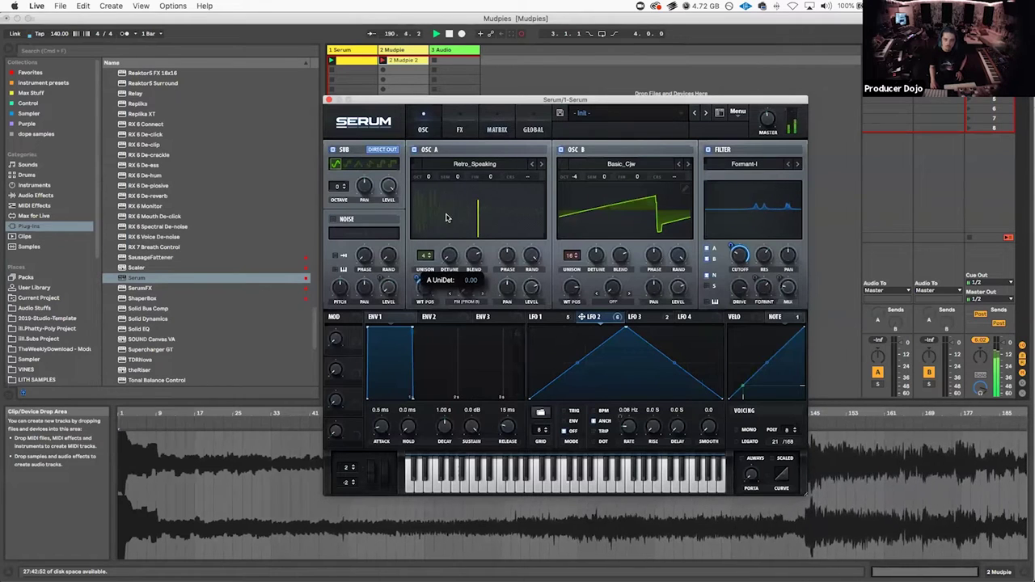
drag(474, 258, 472, 304)
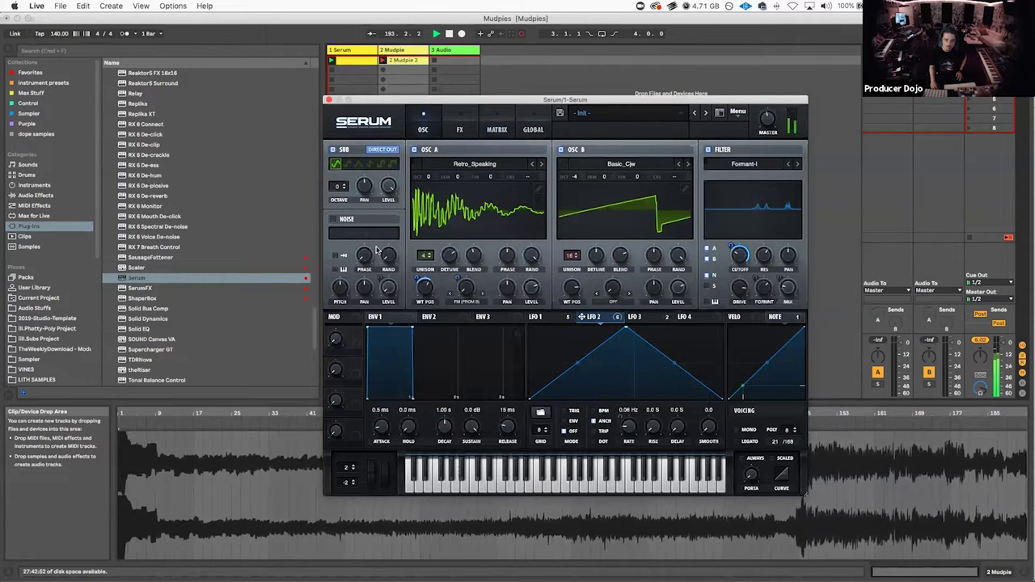
Step: Bring the noise oscillator in briefly while raising OSC A's unison to 16, ending with noise off
click(333, 219)
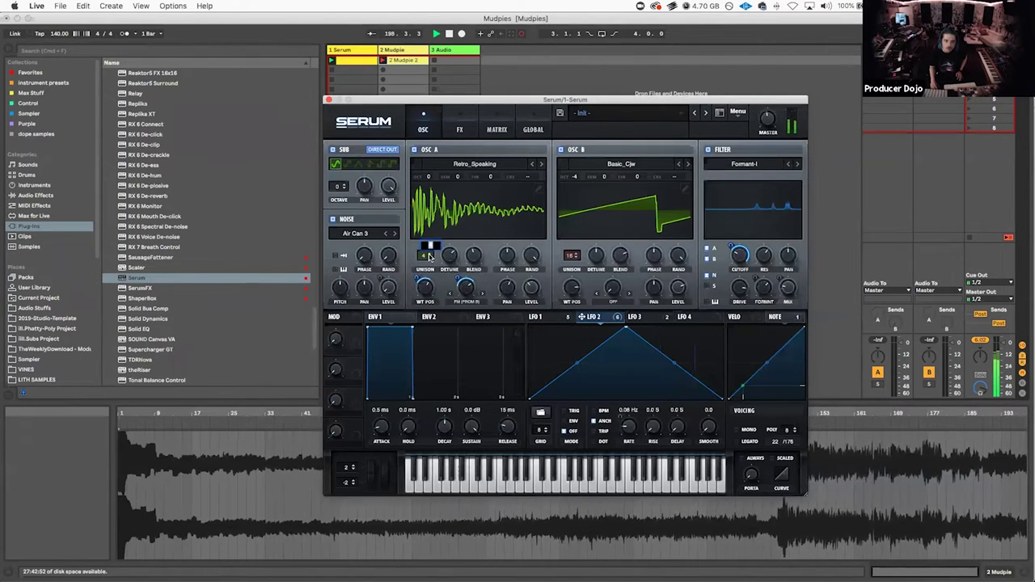
drag(430, 256, 430, 243)
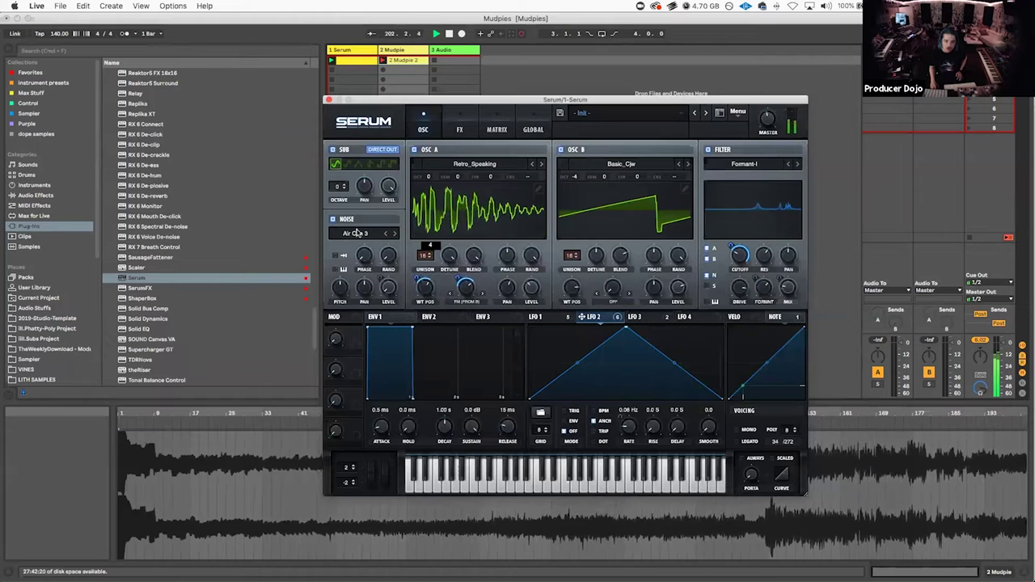
click(333, 218)
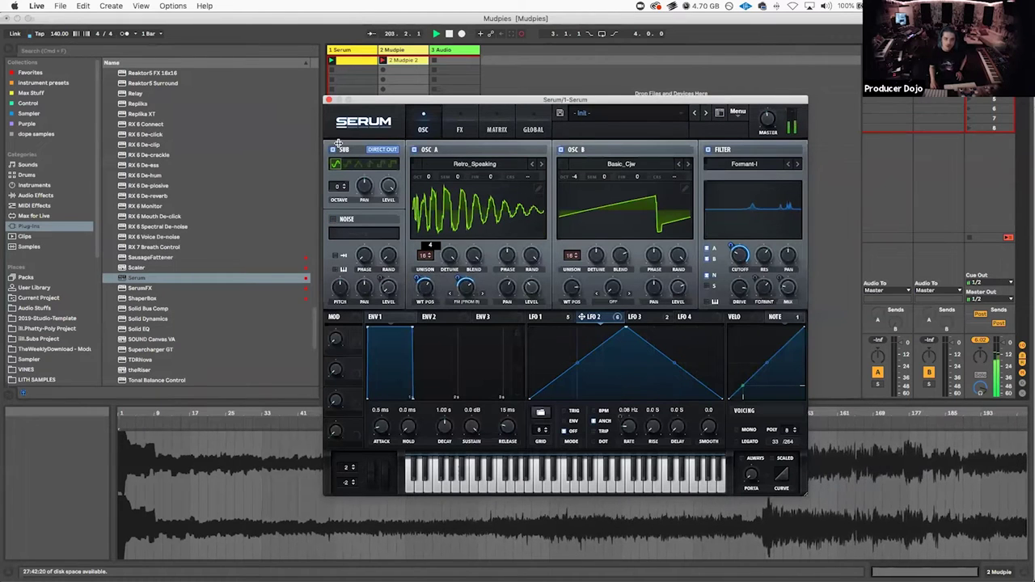
Step: Switch the sub oscillator to its second waveform and set its octave to -1
click(346, 163)
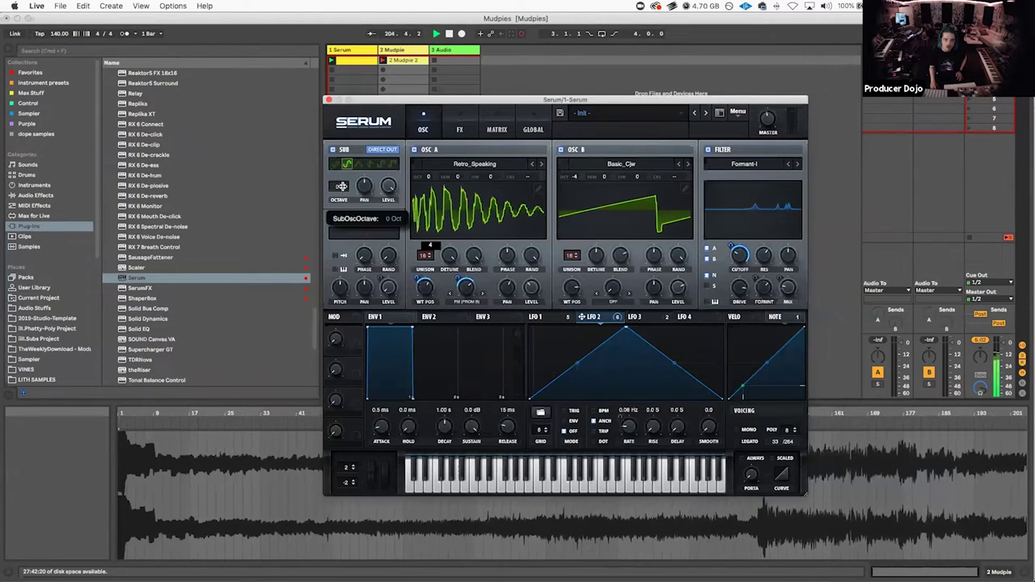
drag(336, 185, 337, 196)
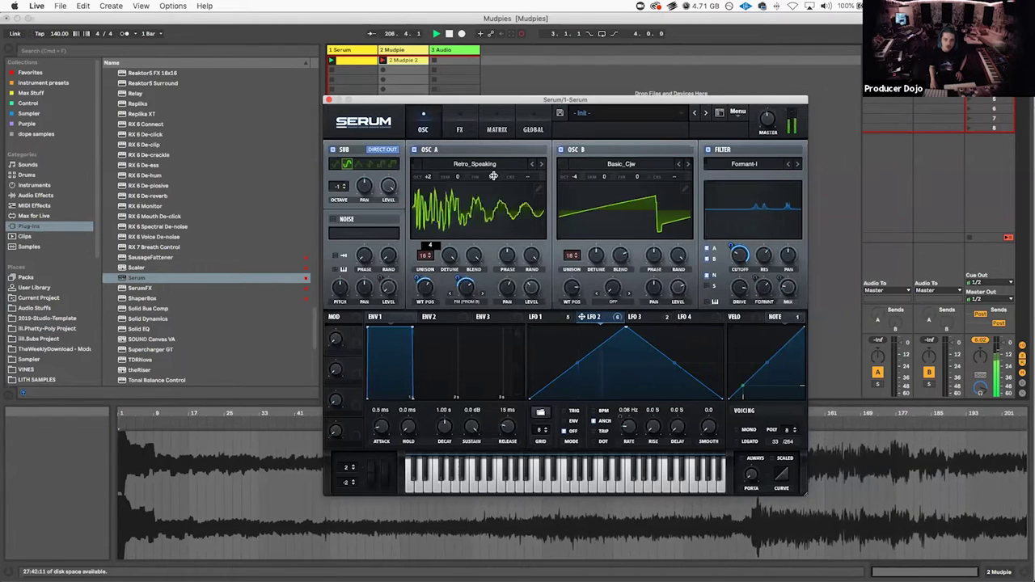
Step: Set OSC B's octave to +2 and OSC A's to -1, reducing both oscillators' unison to 1
drag(564, 178, 565, 166)
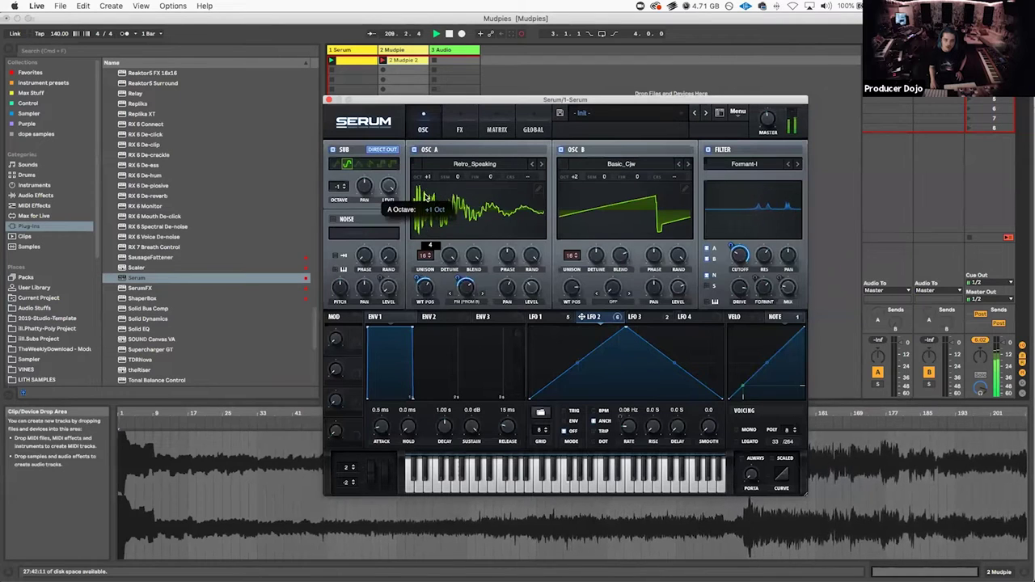
drag(576, 262, 557, 316)
drag(425, 256, 469, 266)
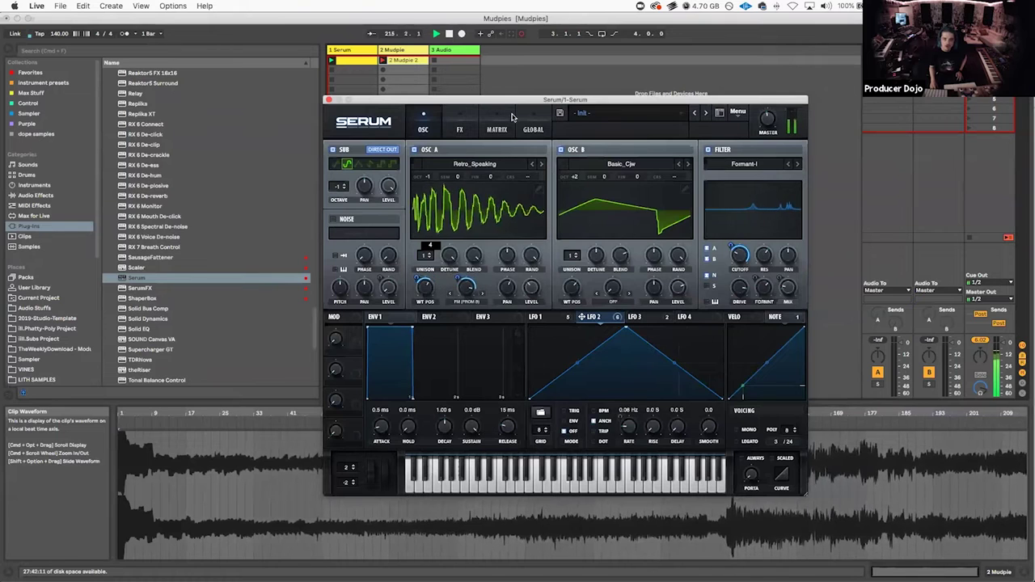
Step: Turn the reverb effect off, toggle the distortion off and back on, and change its mode to Diode 1
click(460, 126)
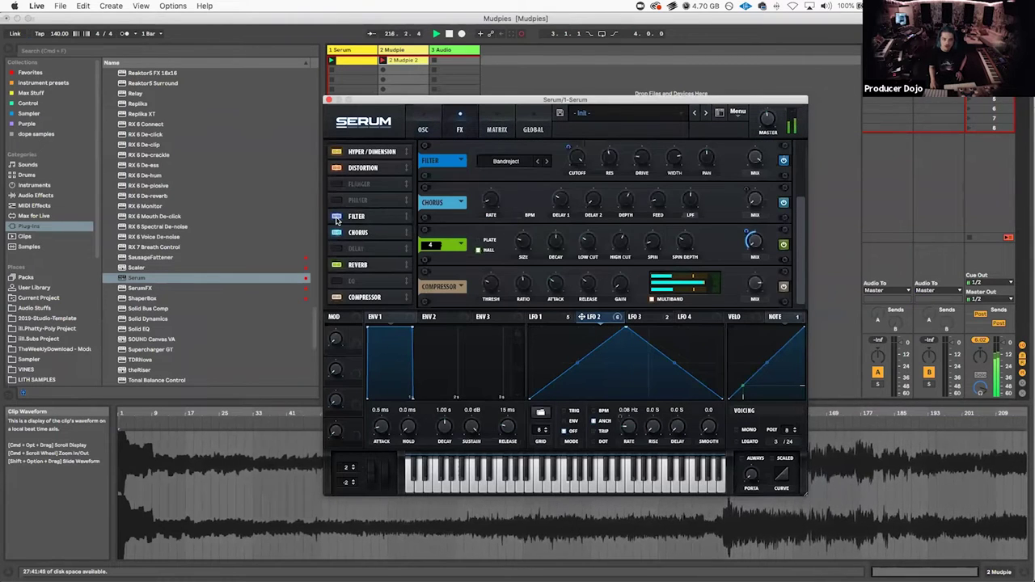
click(337, 265)
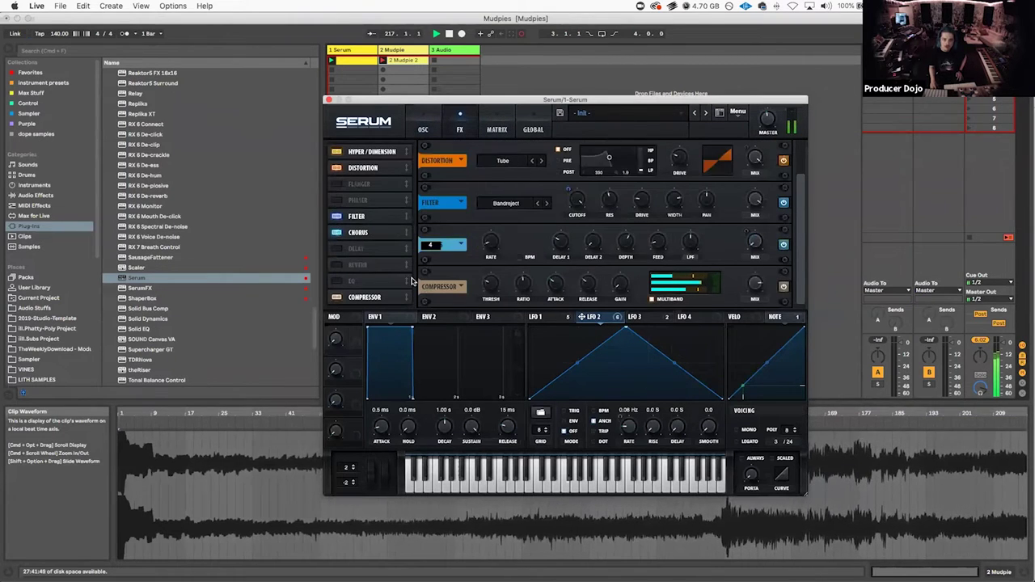
click(337, 168)
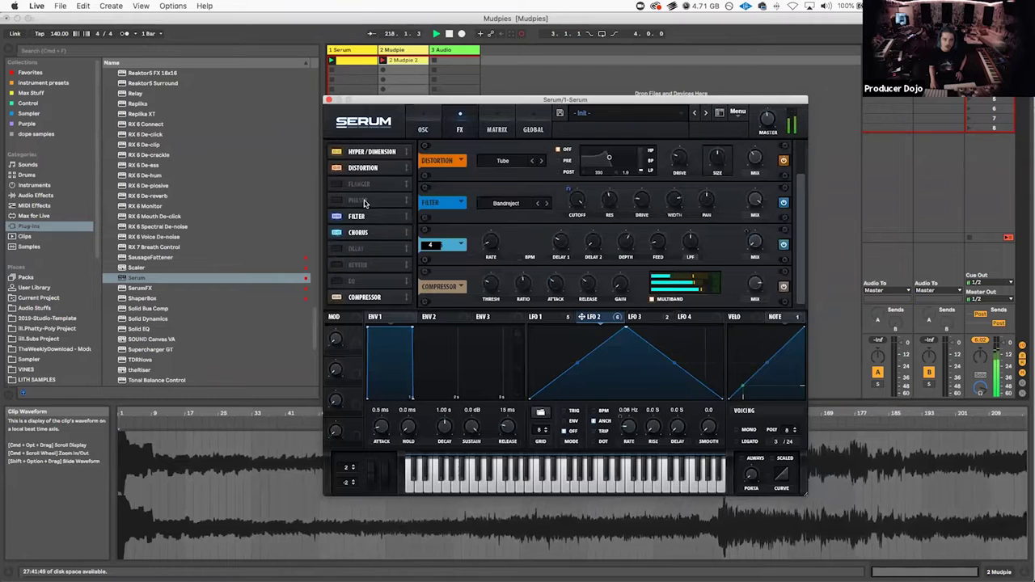
click(337, 168)
click(542, 162)
click(543, 163)
click(542, 162)
click(542, 163)
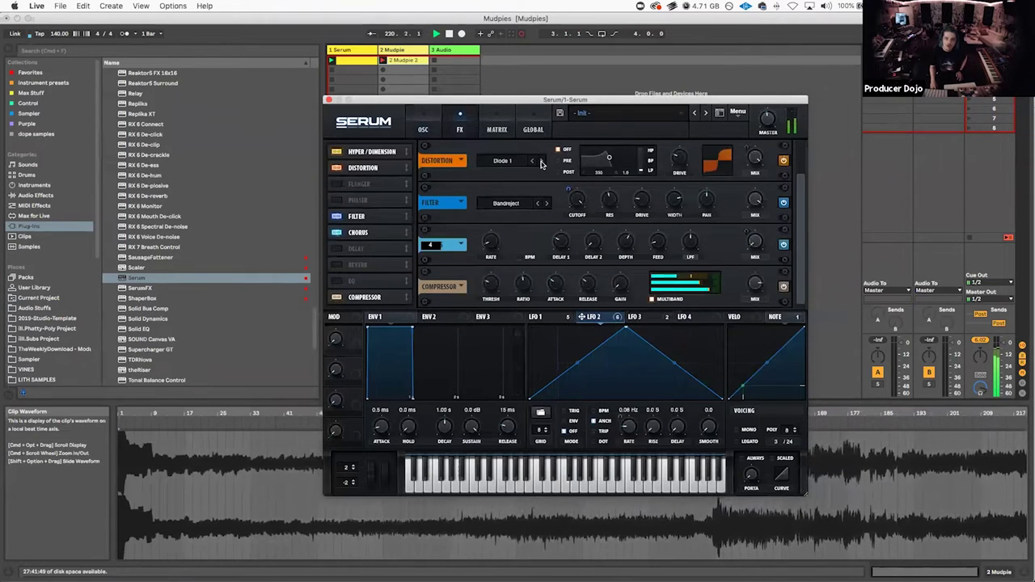
Step: Step the effects filter through its types to SampHold
click(547, 203)
click(538, 205)
click(538, 204)
click(538, 205)
click(538, 204)
click(537, 205)
click(536, 205)
click(538, 204)
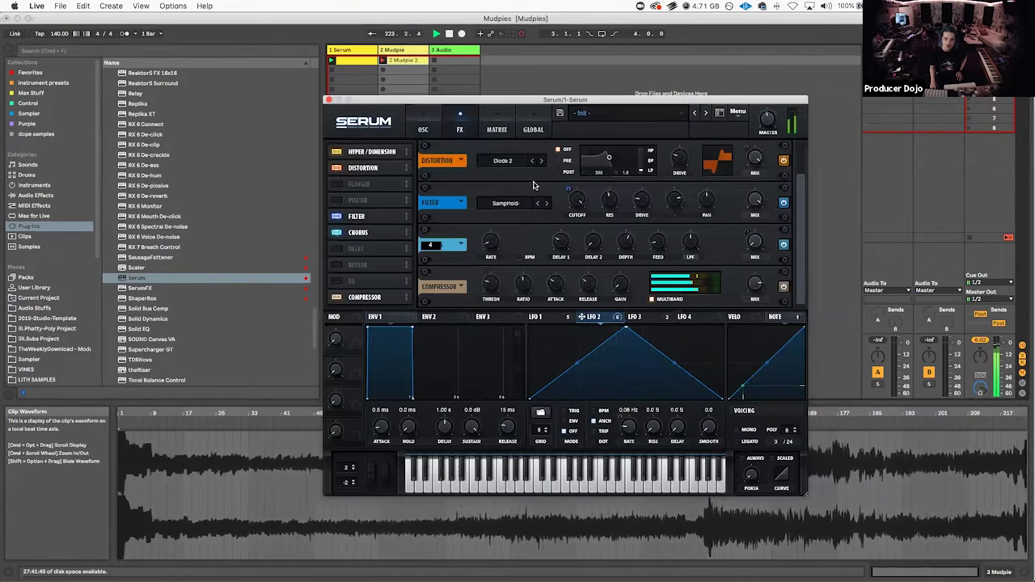
Step: Change the effects filter to Band EQ 12 and step the distortion mode back through SoftClip to Rectify
click(533, 161)
click(533, 161)
click(533, 160)
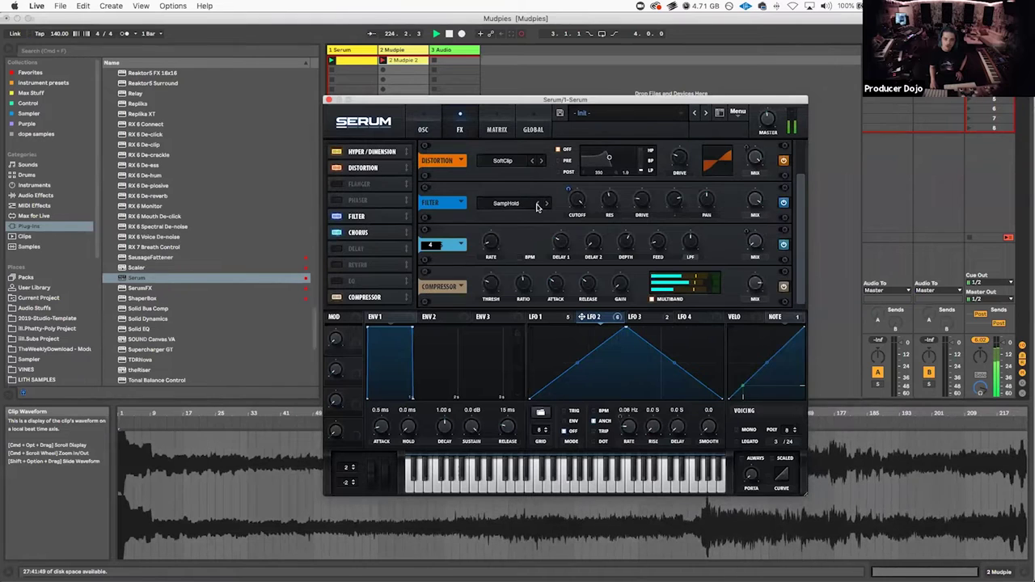
click(536, 205)
click(536, 205)
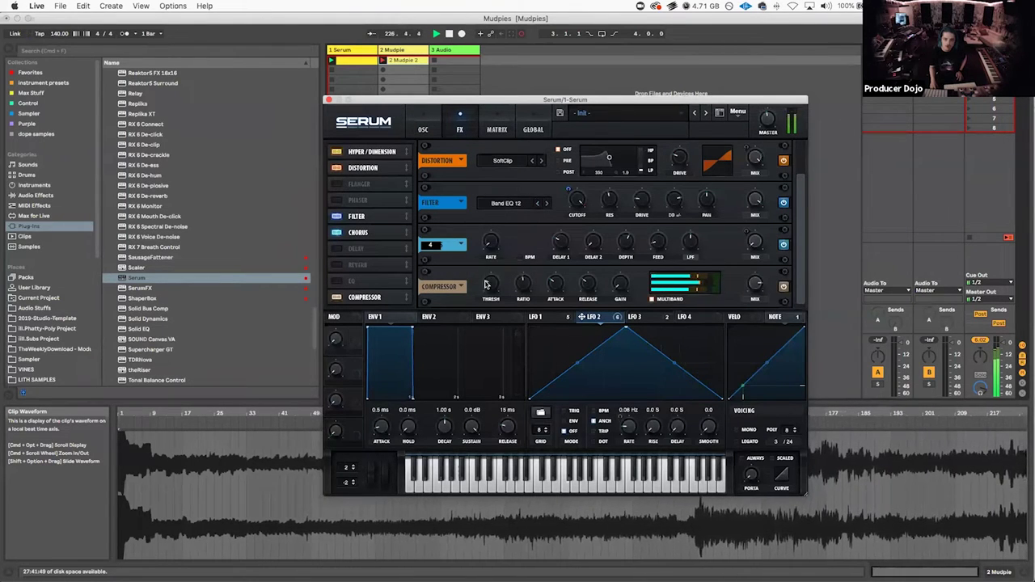
click(534, 161)
click(534, 162)
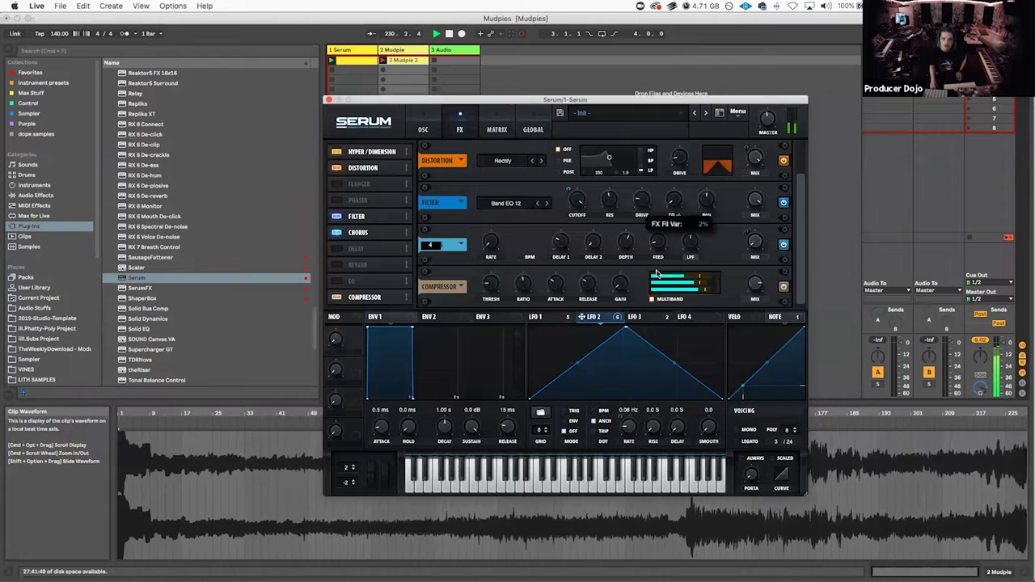
Step: Push the matrix amounts of LFO 2 fully positive for Mast.Tun, Fil Cutoff and A WTPos, and fully negative for A Warp
click(496, 129)
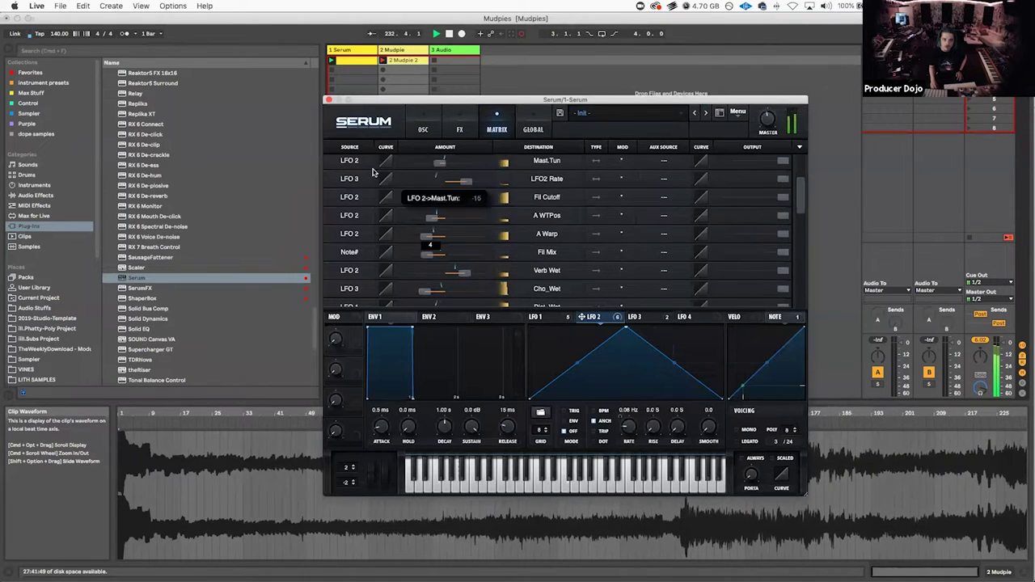
drag(446, 182, 485, 164)
drag(435, 197, 609, 215)
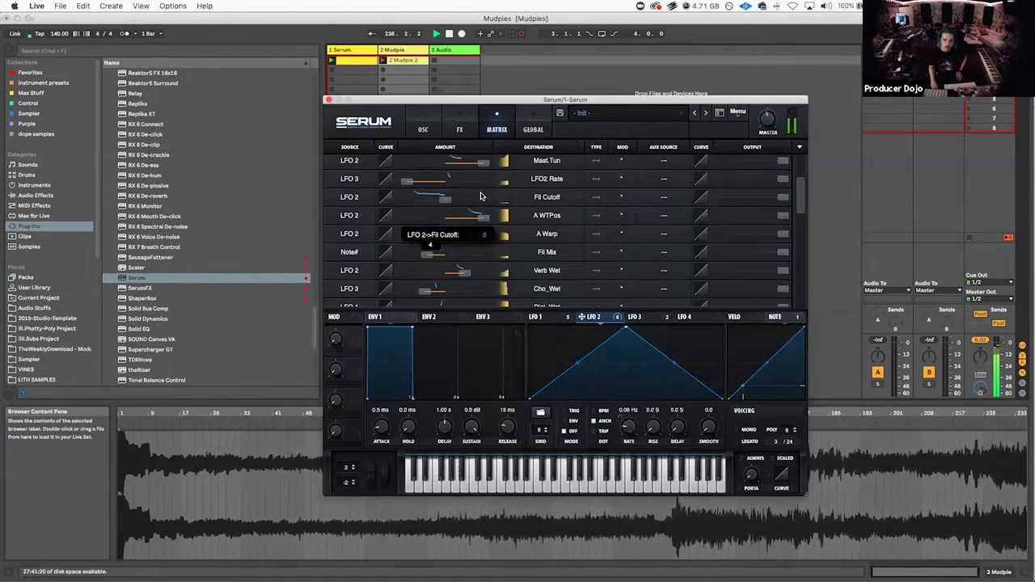
drag(430, 241, 466, 286)
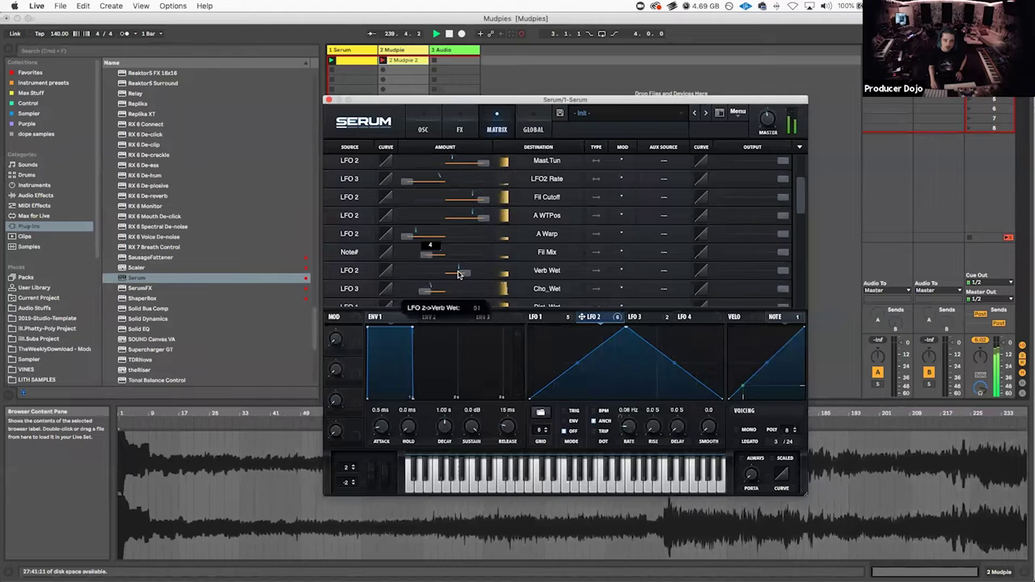
Step: Slow LFO 1 to 32 bars and reshape LFO 2 as a rising ramp and LFO 3 as a falling ramp
click(427, 134)
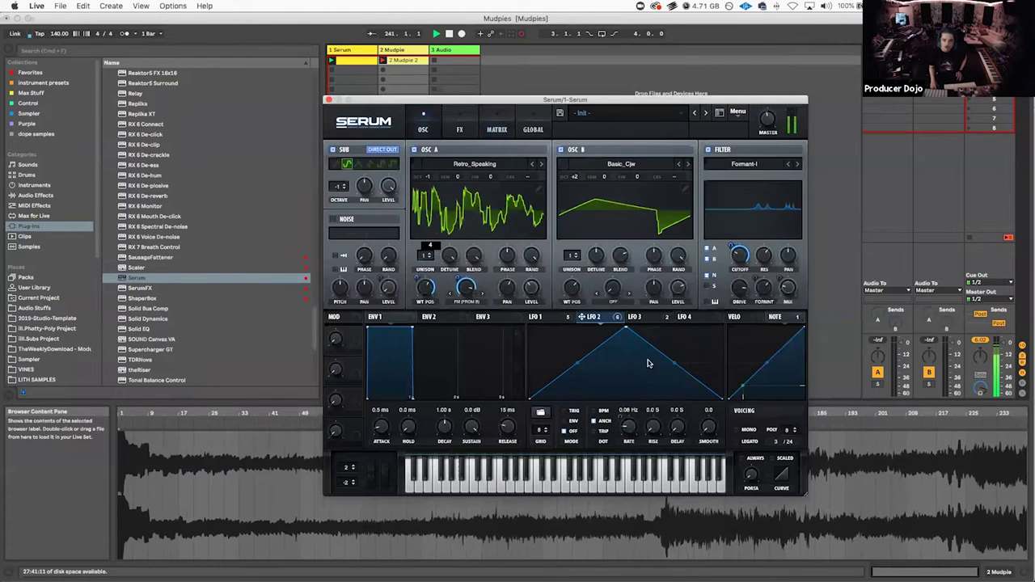
click(541, 316)
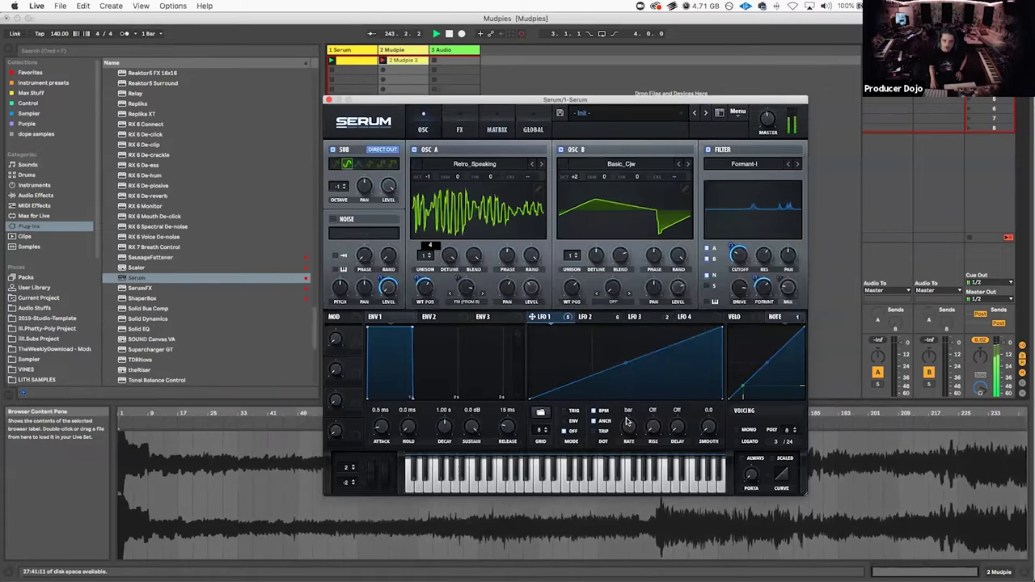
click(594, 317)
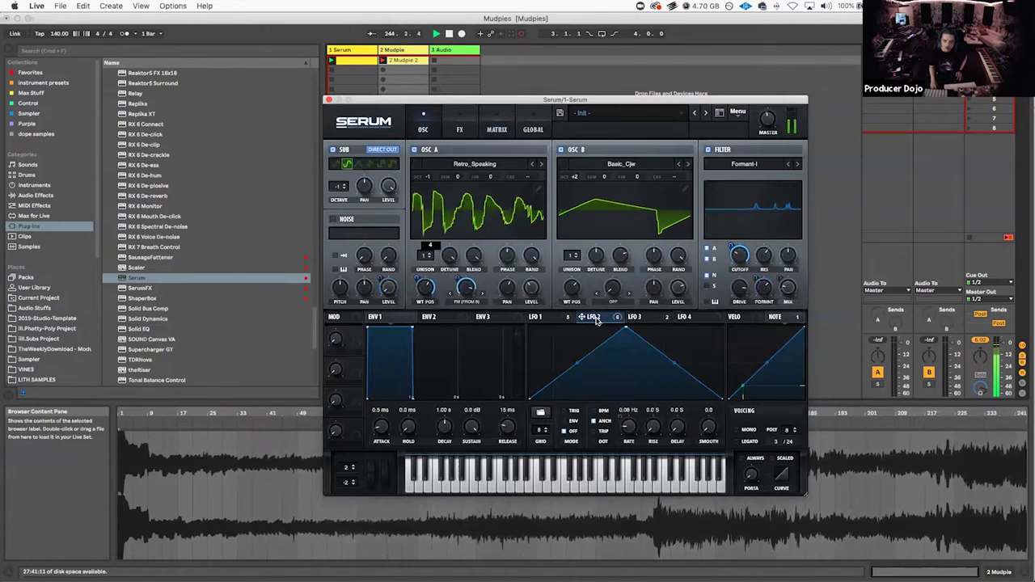
drag(629, 326, 770, 322)
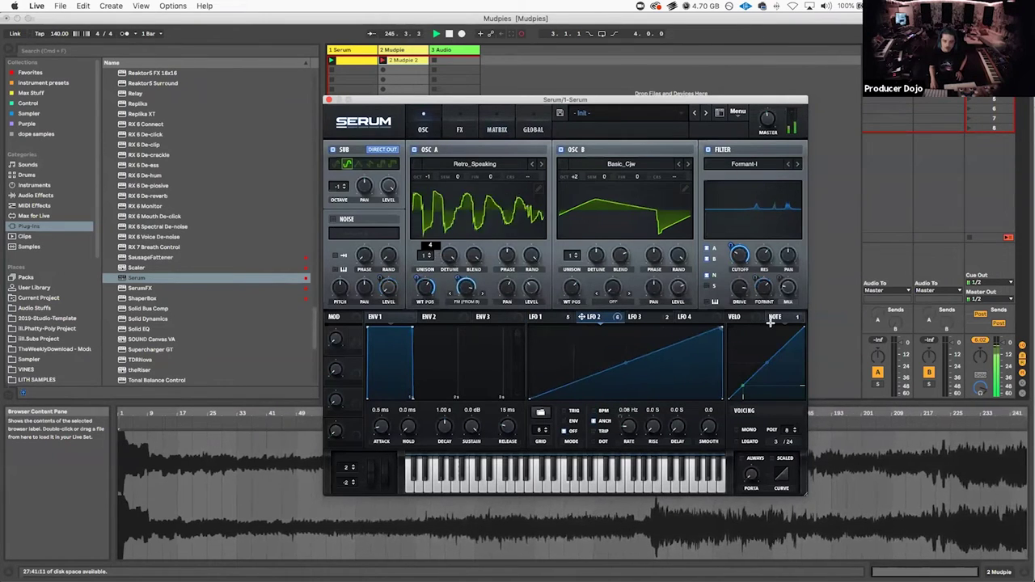
click(638, 317)
drag(630, 333, 535, 345)
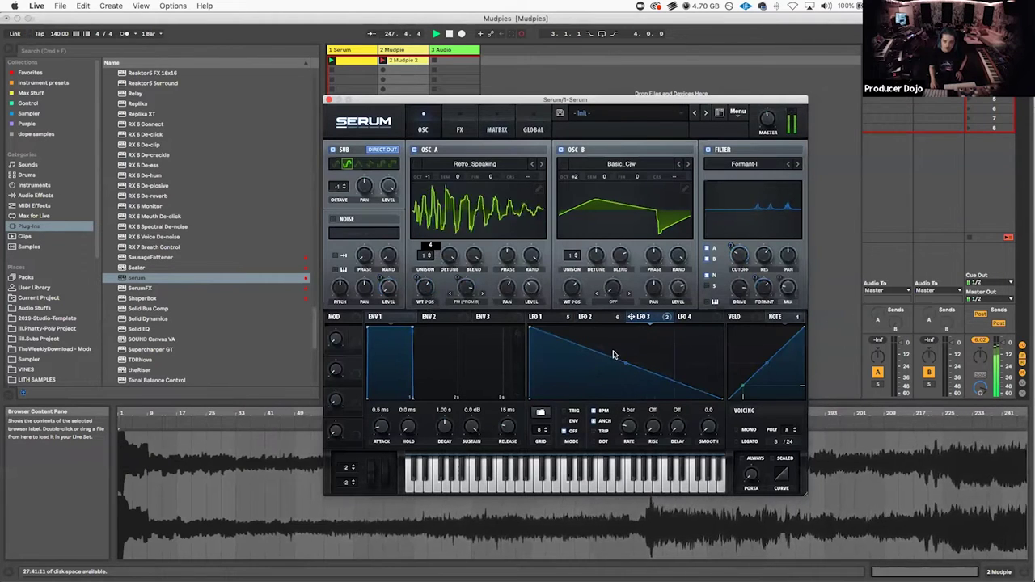
click(687, 317)
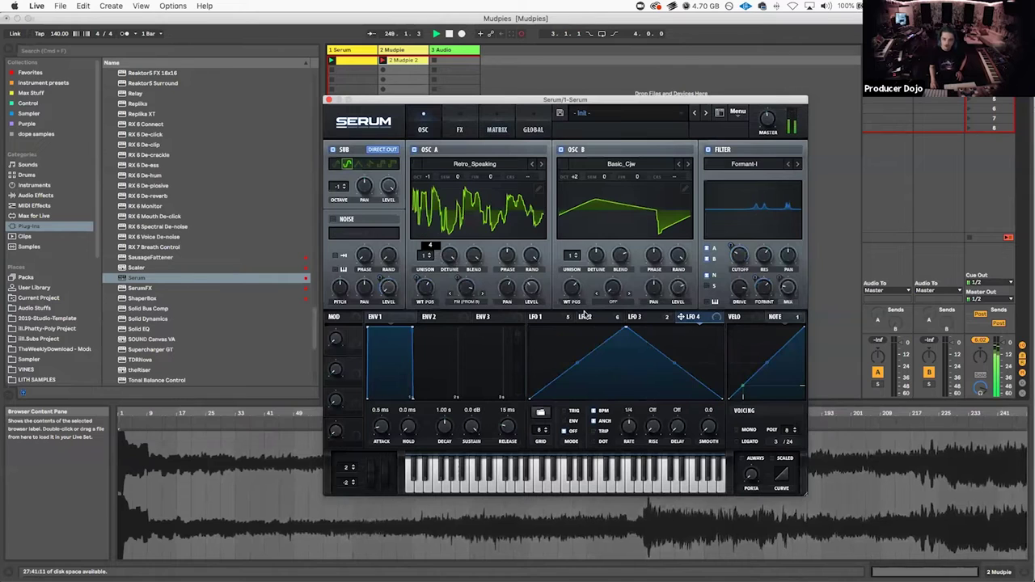
click(536, 317)
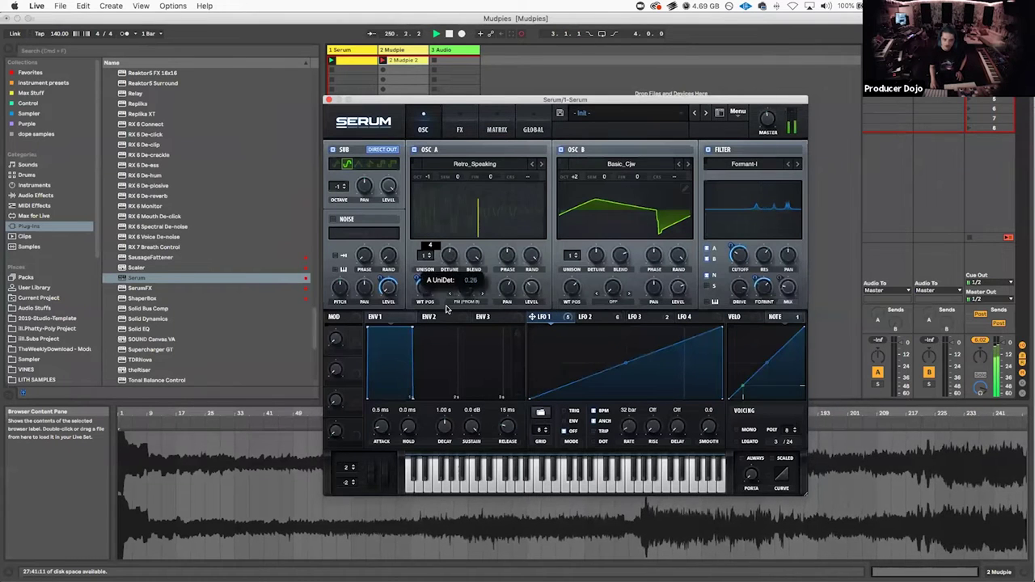
Step: Swing the octaves of OSC A to +4 and OSC B to -4, ending with both at 0 and the sub at 4
drag(427, 350, 397, 4)
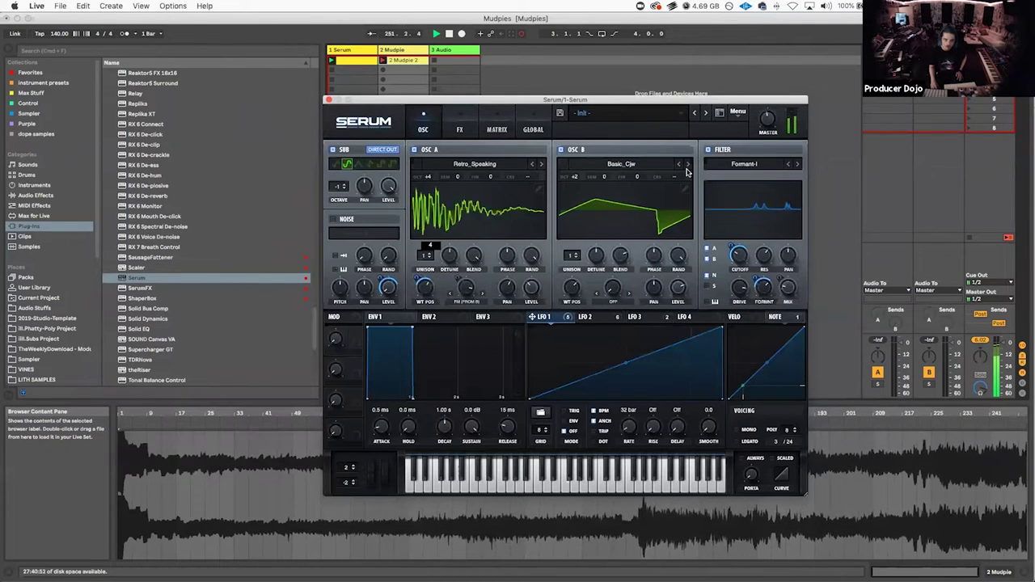
drag(571, 182, 571, 218)
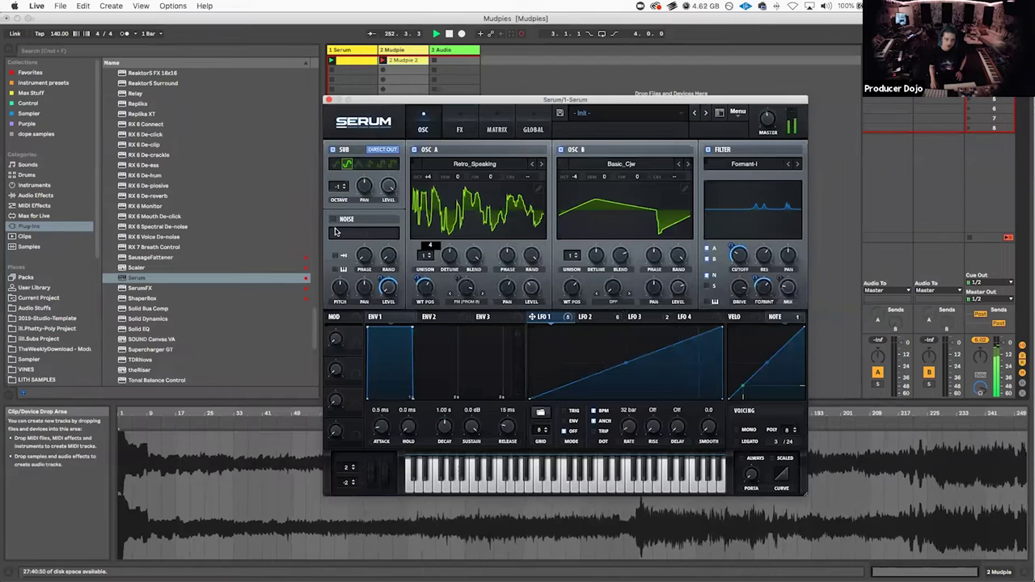
drag(337, 190, 337, 182)
drag(574, 176, 573, 98)
drag(428, 176, 426, 215)
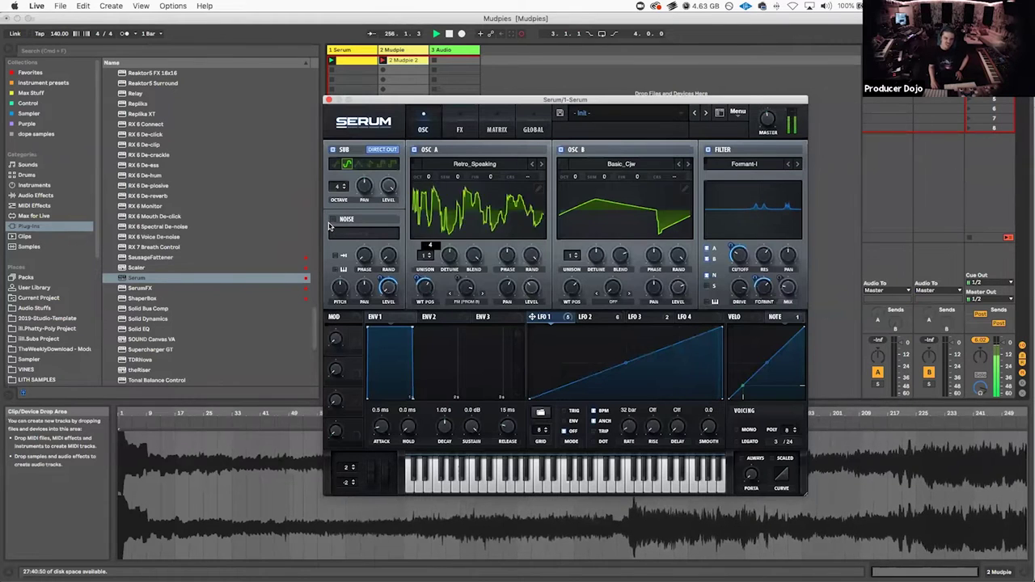
Step: In the modulation matrix, set LFO 2's Mast.Tun amount to 1, reduce its Fil Cutoff amount and make its A WTPos amount negative
click(496, 130)
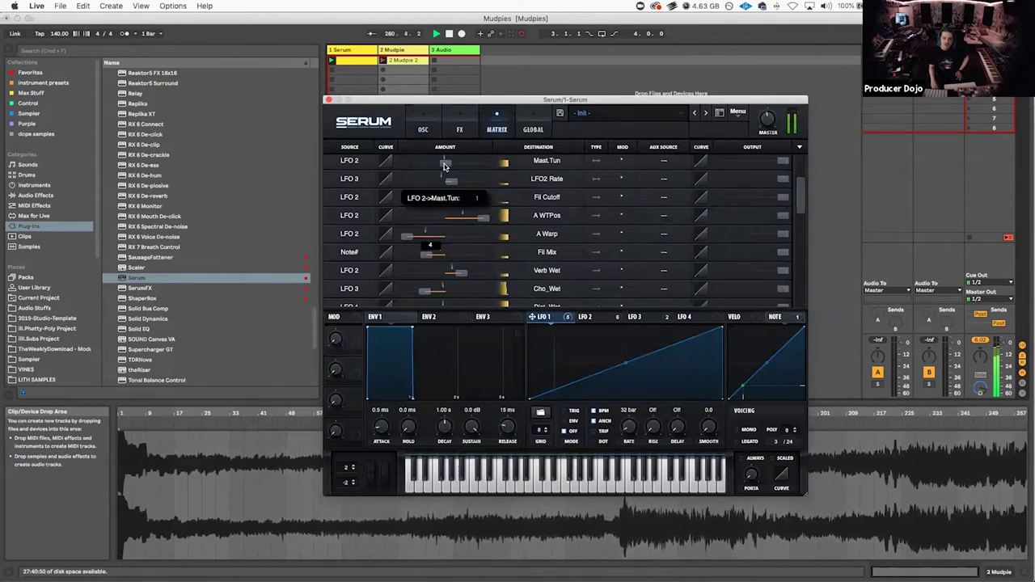
drag(471, 199, 465, 185)
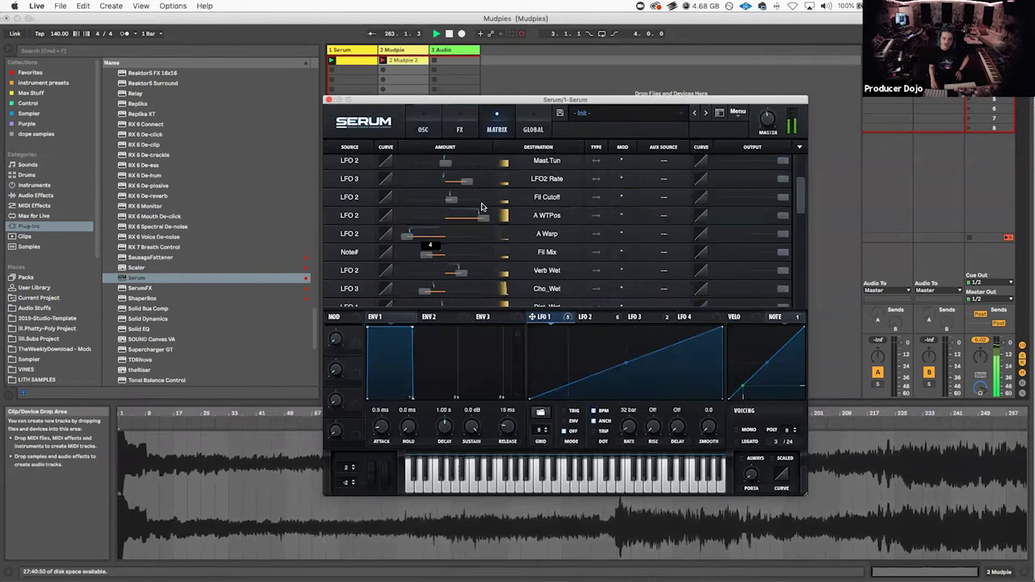
drag(480, 220, 412, 214)
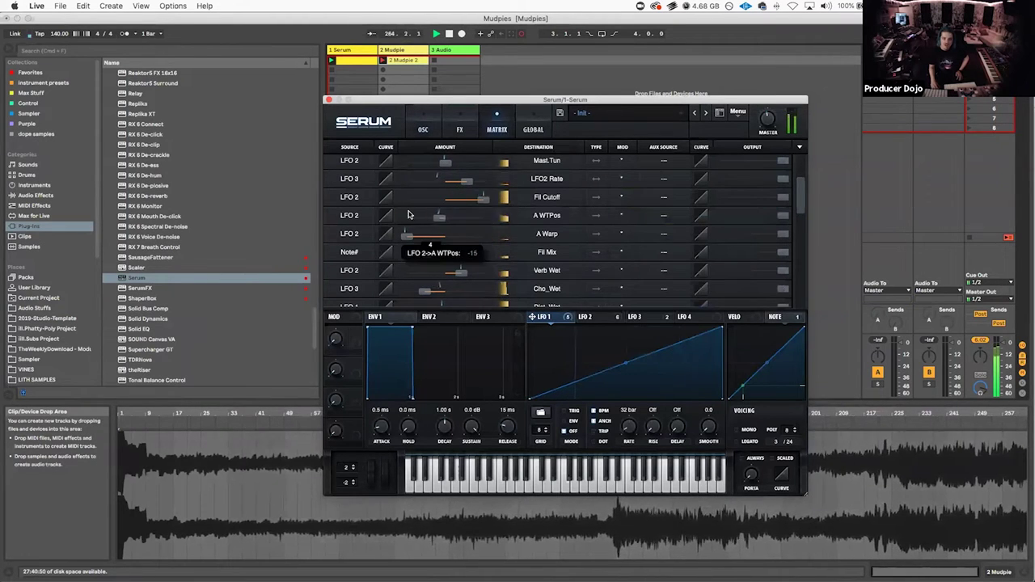
drag(482, 200, 445, 206)
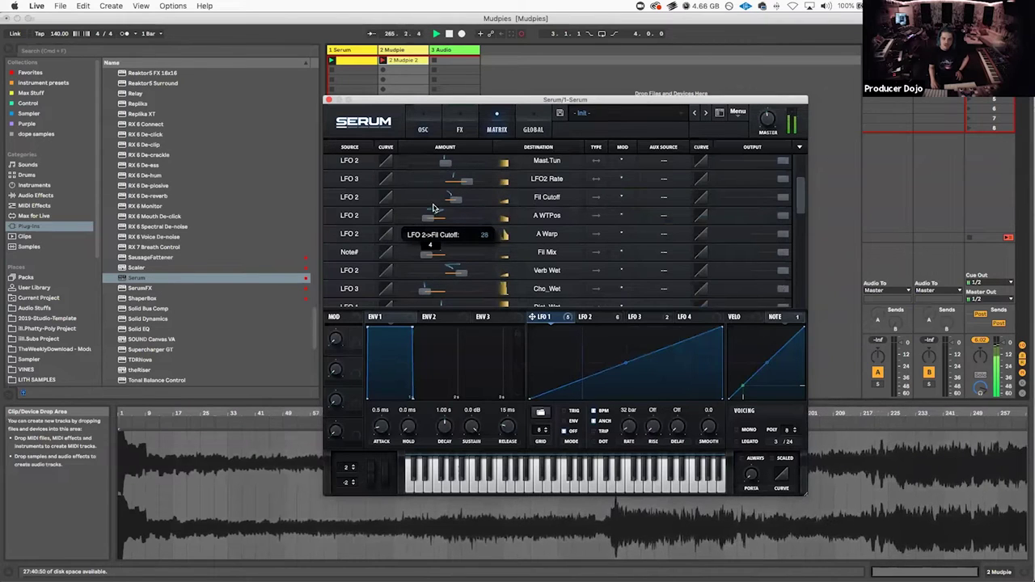
Step: Rebalance the matrix amounts for A Warp, Fil Mix and the effect mixes, ending with Verb Wet negative and Cho_Wet positive
drag(412, 241, 455, 241)
drag(447, 244, 474, 272)
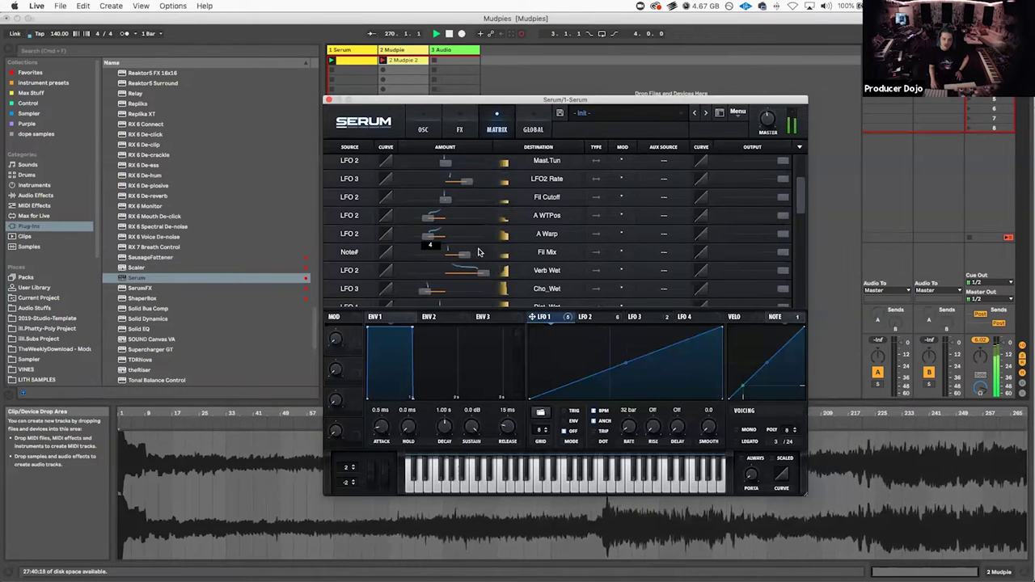
scroll(447, 222, down, 3)
drag(426, 226, 423, 258)
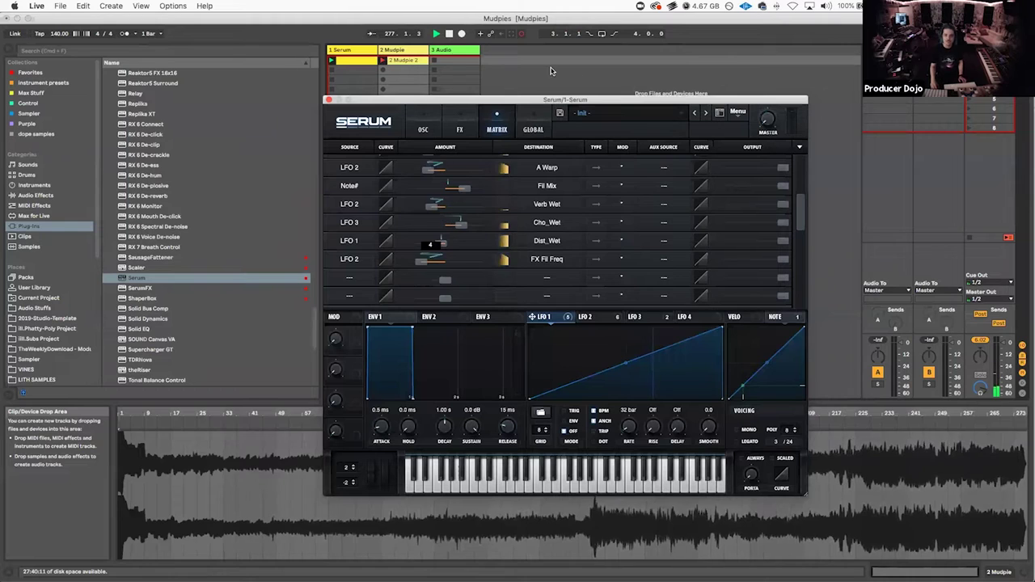
Step: End the recording, show the Mudpie 2 clip's sample properties and close the Serum window
click(405, 60)
click(406, 59)
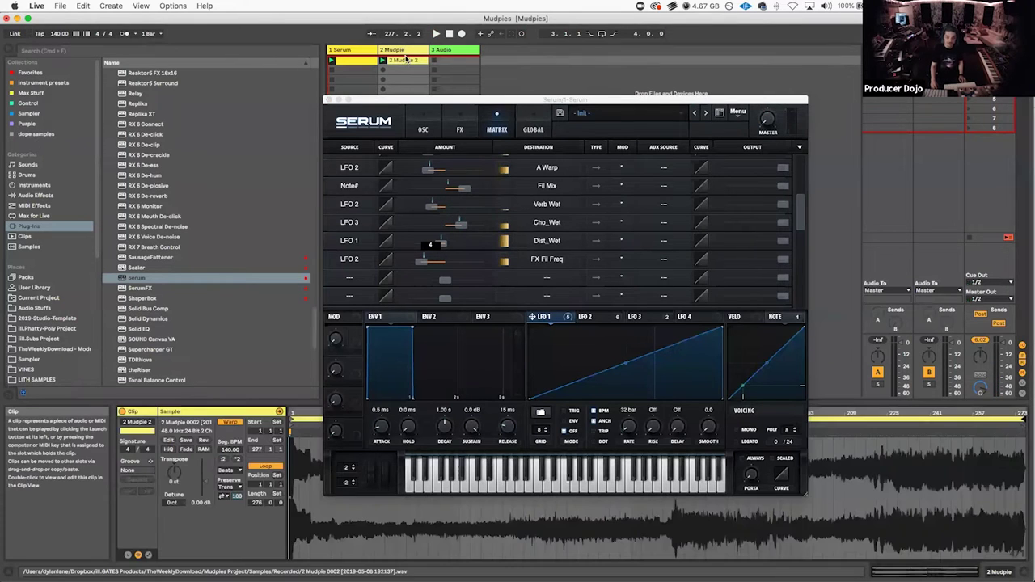
click(328, 100)
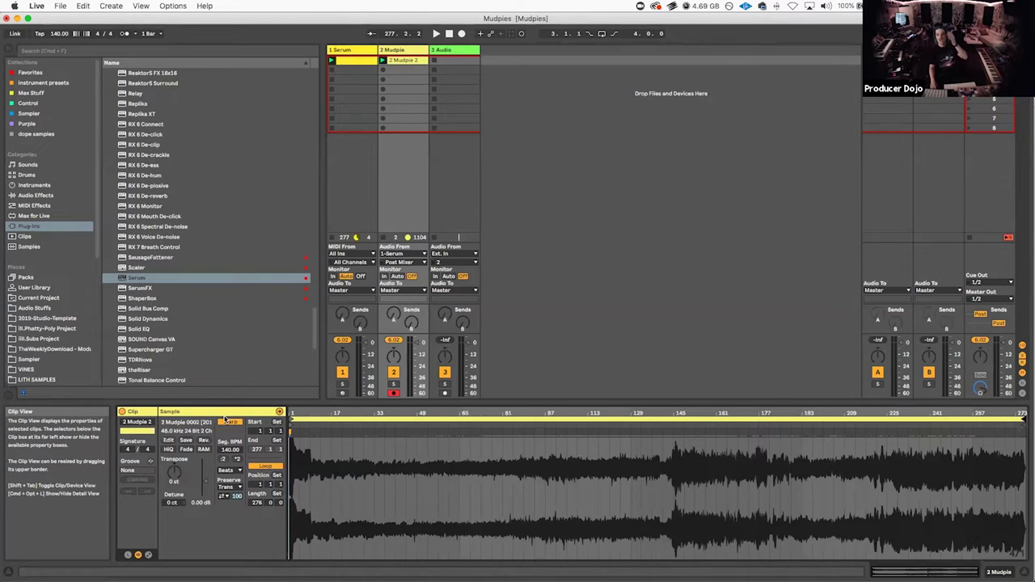
key(cmd+Tab)
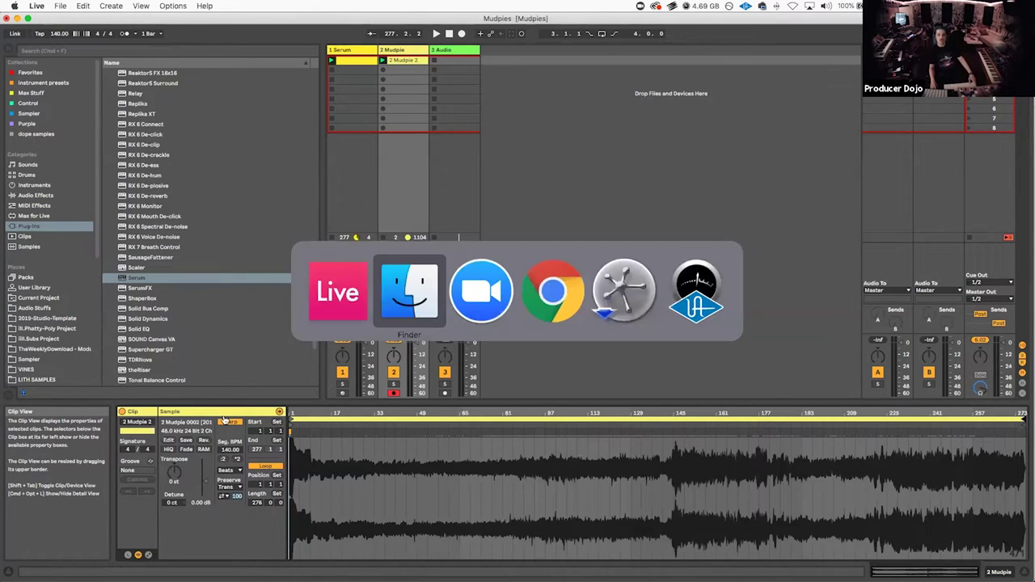
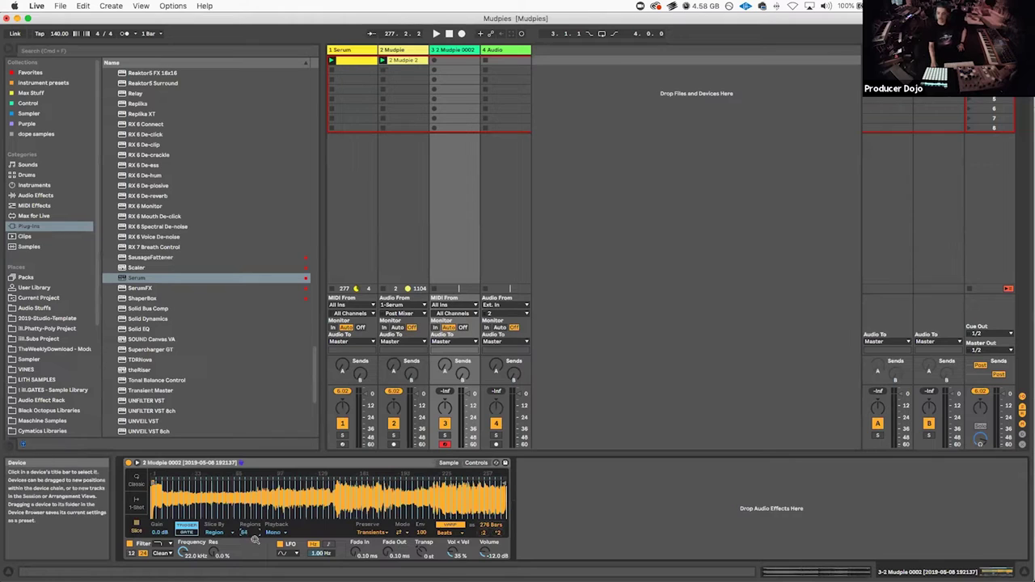
Step: Switch the sliced Mudpie 0002 sampler's playback from Trigger to Gate
click(189, 532)
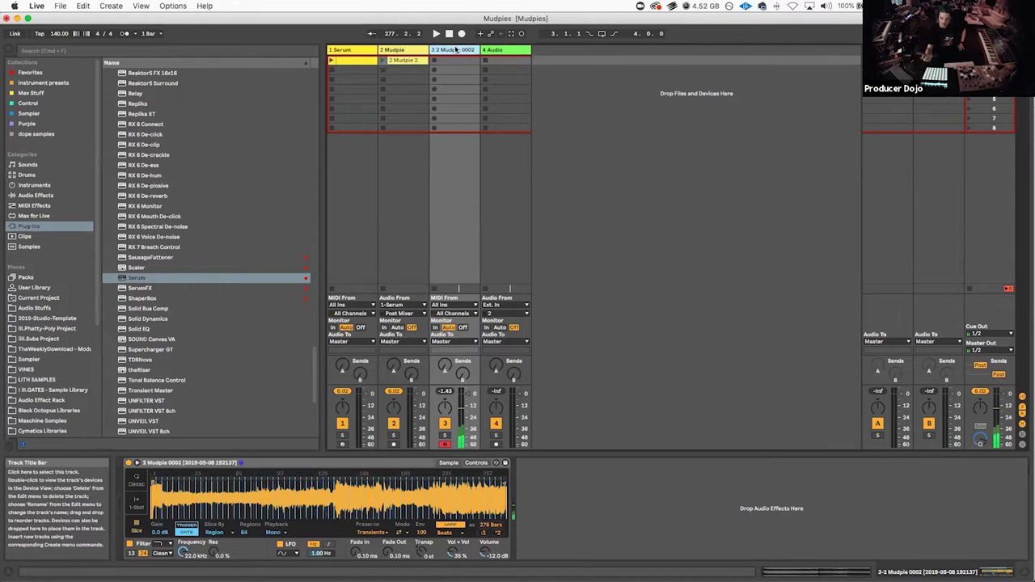
Step: Add OTT from the Favorites collection to the Mudpie track
click(416, 51)
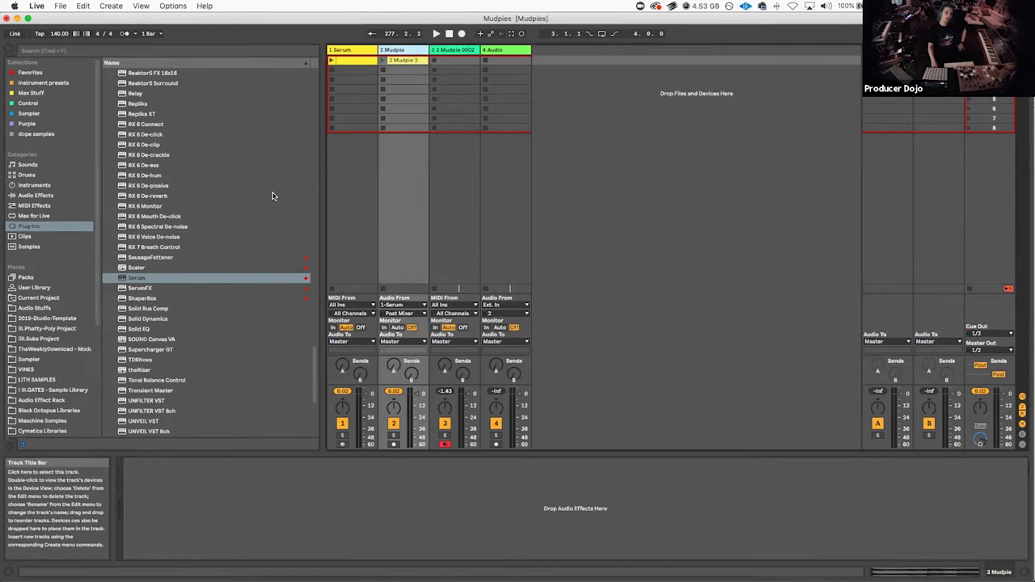
scroll(201, 139, up, 1)
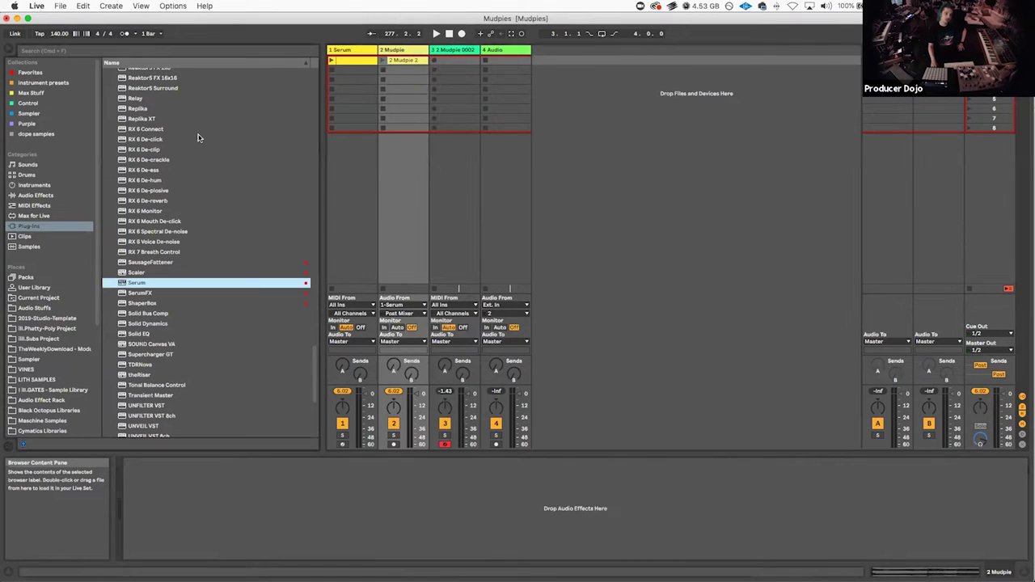
click(33, 73)
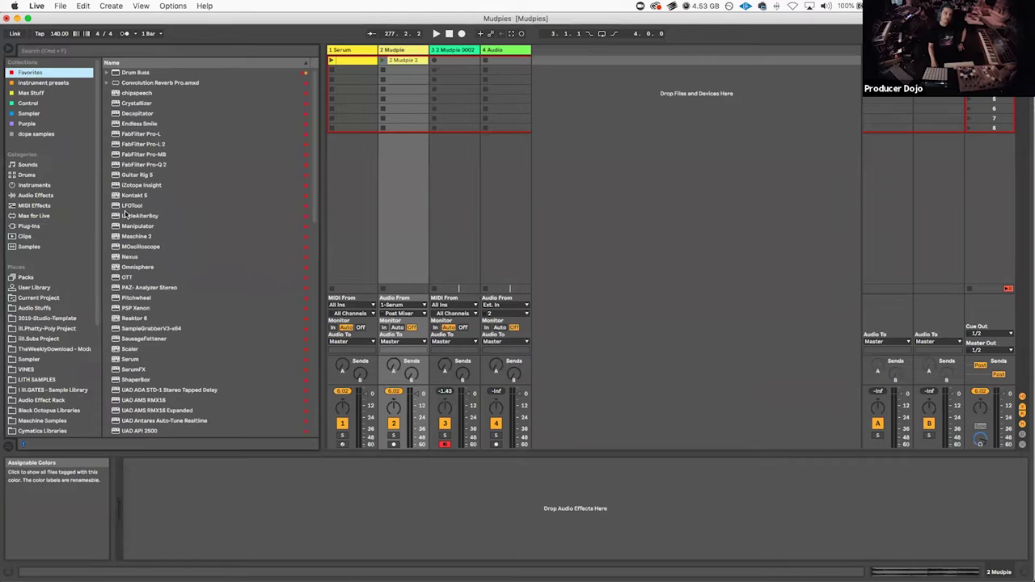
click(125, 278)
drag(398, 96, 399, 98)
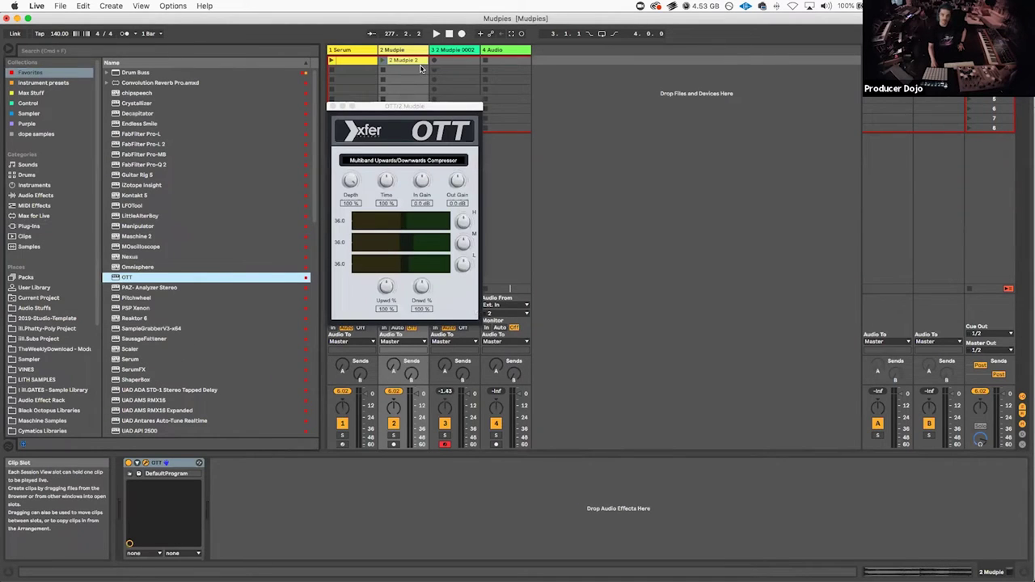
Step: Stack two duplicates of OTT after the first one, auditioning the Mudpie 2 clip before and after
click(415, 63)
click(382, 60)
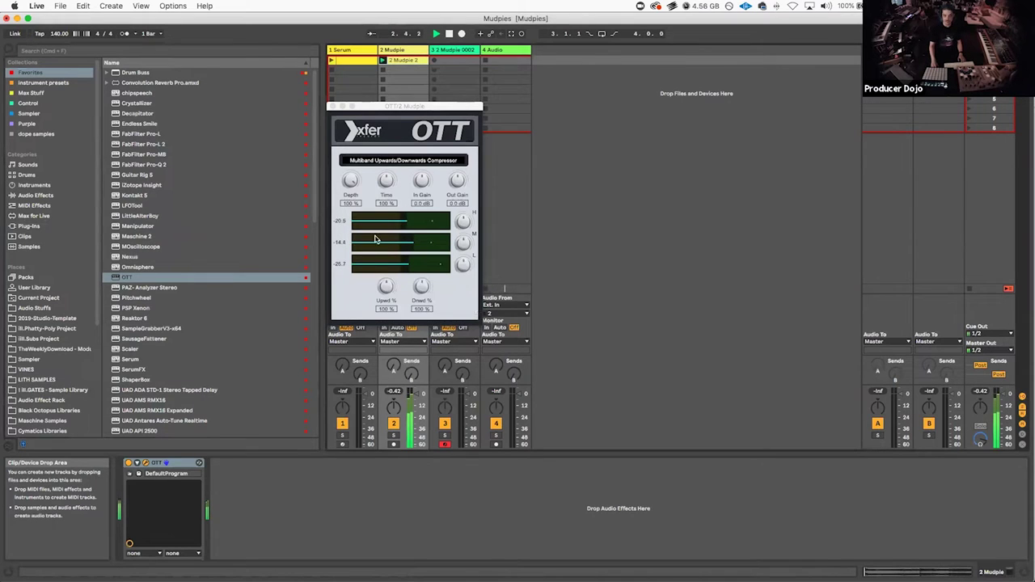
key(space)
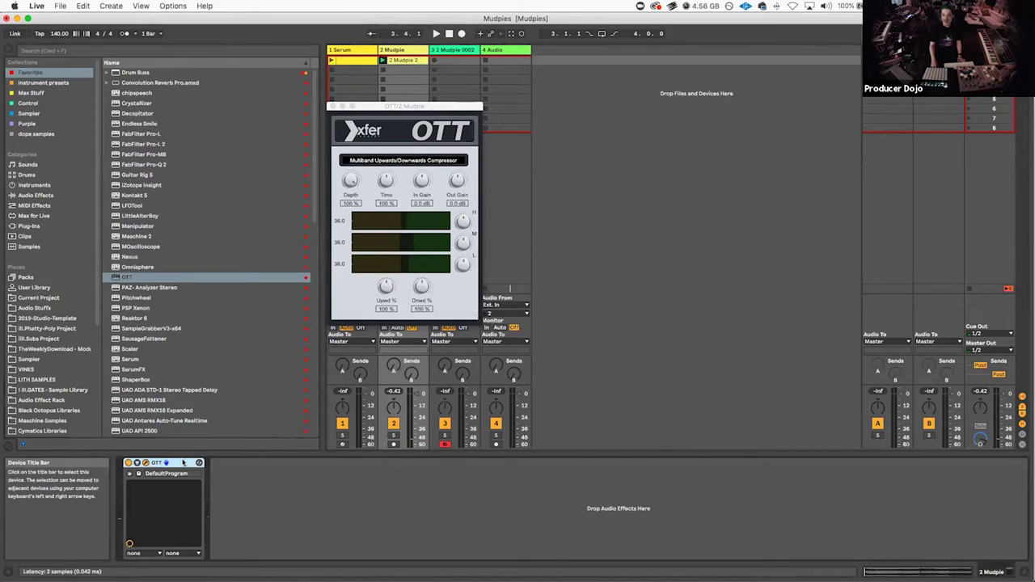
key(super+d)
key(super+d)
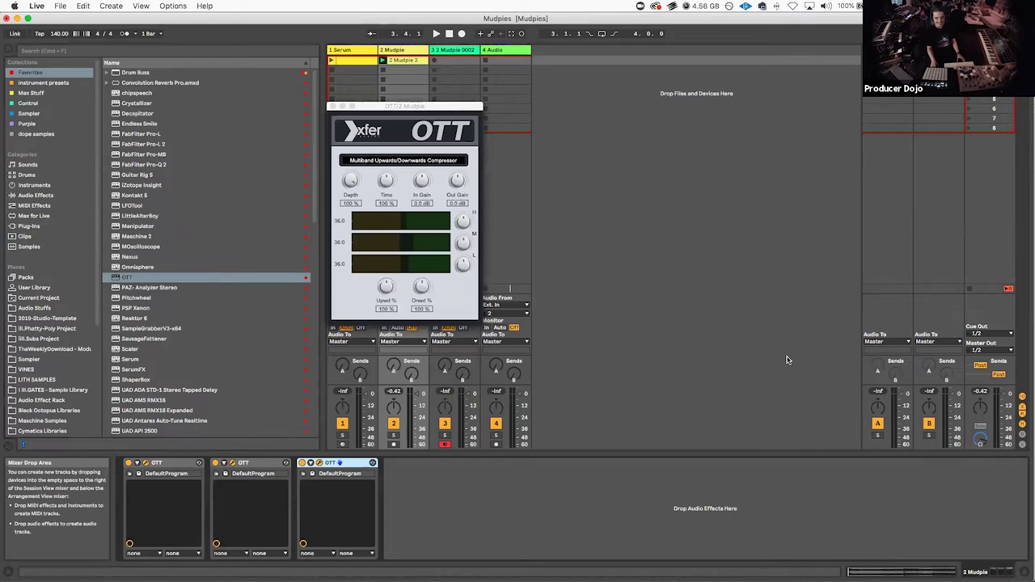
key(space)
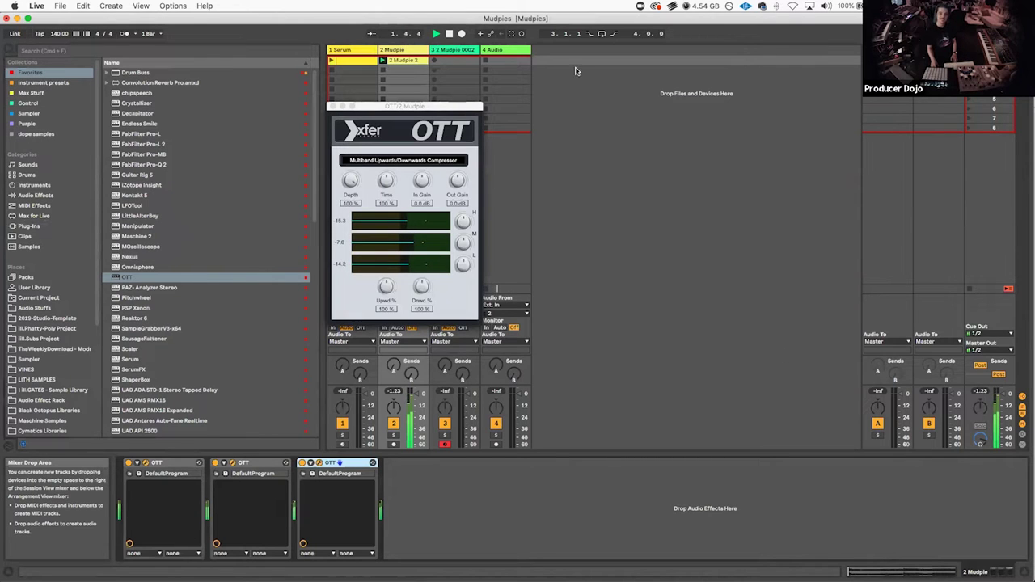
Step: Turn off Warp for the Mudpie 2 clip and audition the take from different places
click(416, 63)
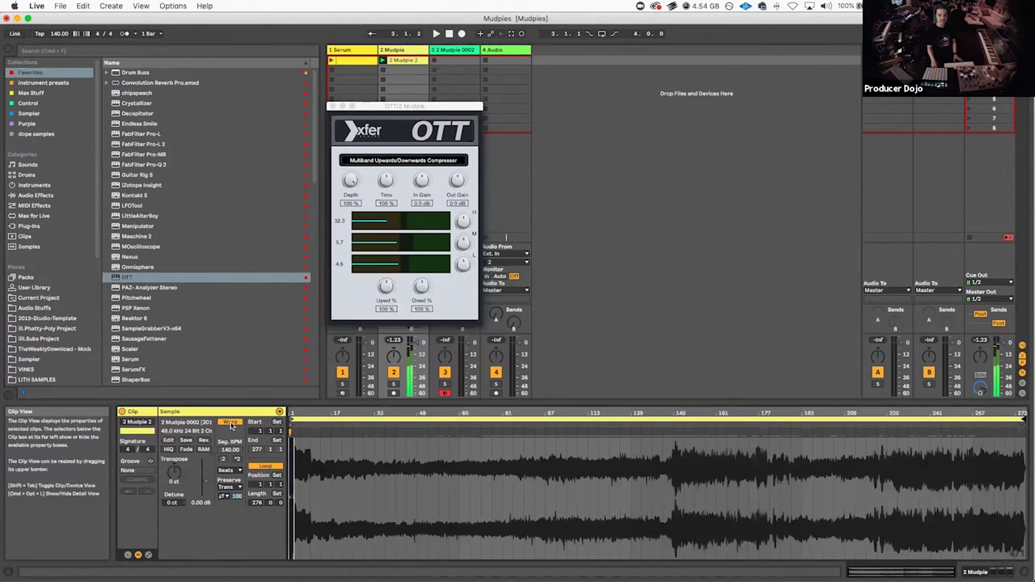
click(230, 423)
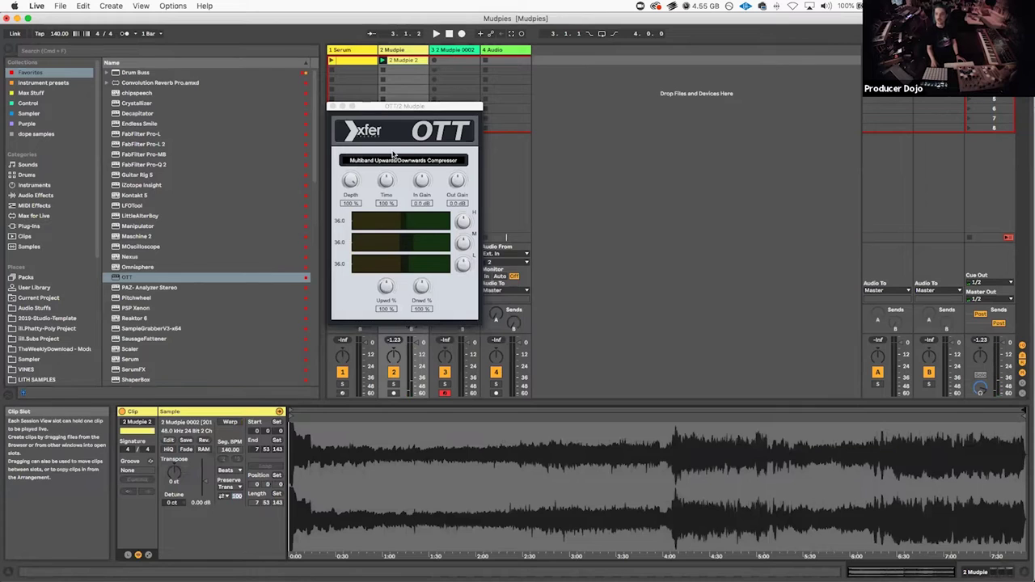
click(314, 333)
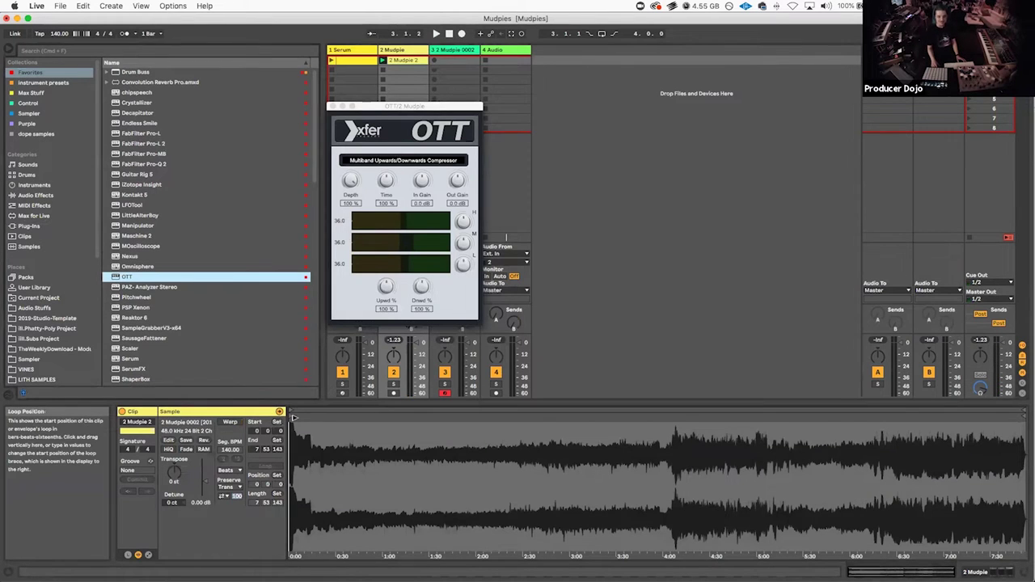
mouse_move(294, 418)
mouse_down()
mouse_move(566, 417)
mouse_move(648, 438)
mouse_move(939, 441)
mouse_move(593, 452)
mouse_move(279, 485)
mouse_up()
key(space)
key(space)
key(space)
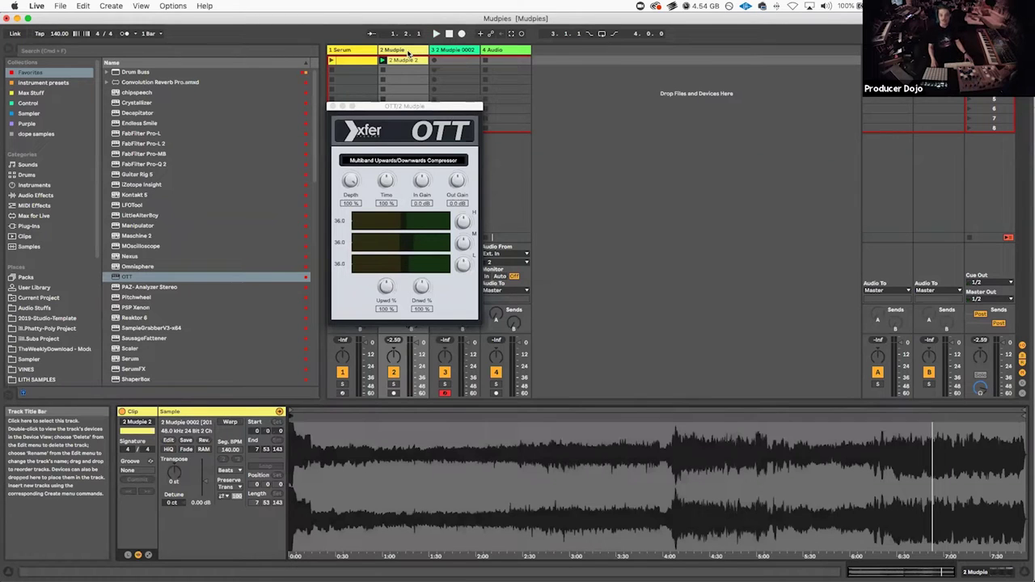
Step: Copy the Mudpie 2 clip to the first slot of the 4 Audio track
right_click(408, 53)
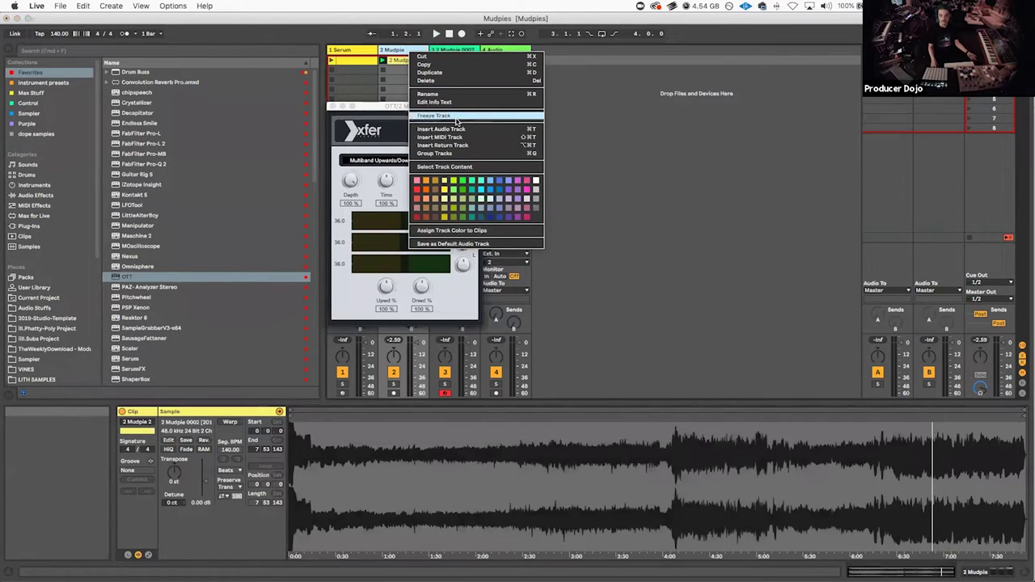
click(408, 65)
drag(407, 61, 519, 63)
Step: Freeze the Mudpie track with its three OTTs and flatten it to audio
right_click(394, 53)
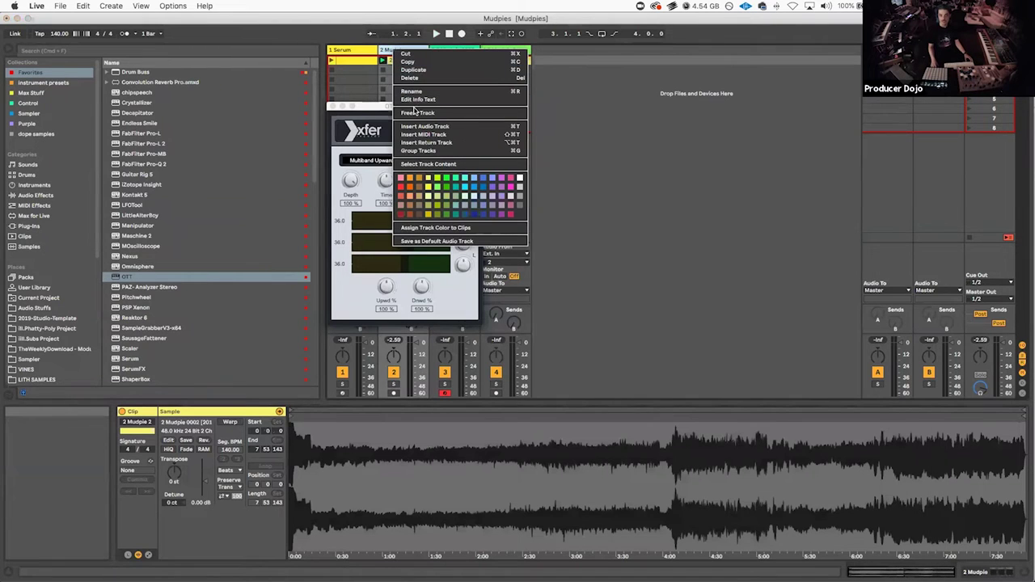
click(417, 112)
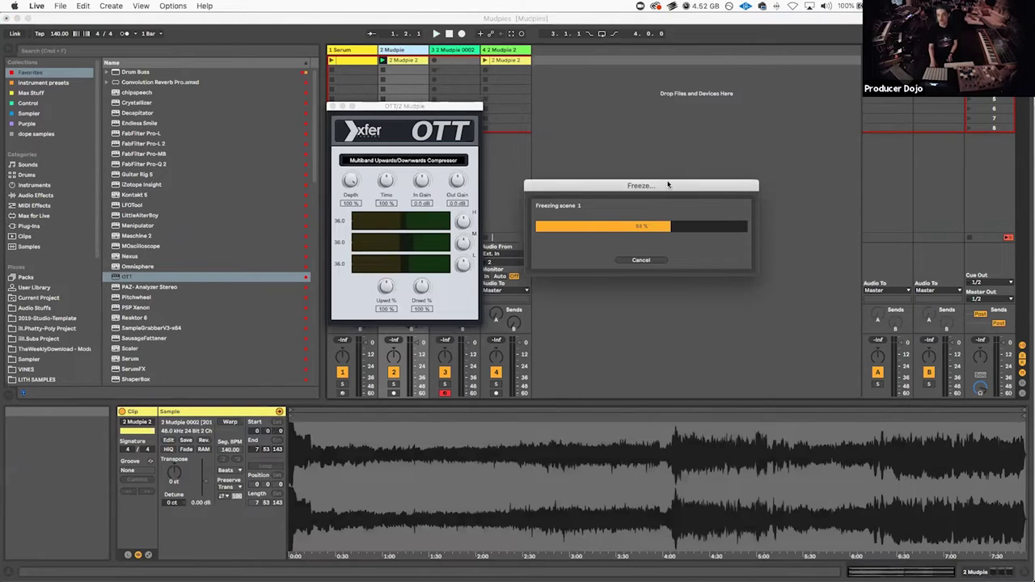
drag(668, 185, 641, 180)
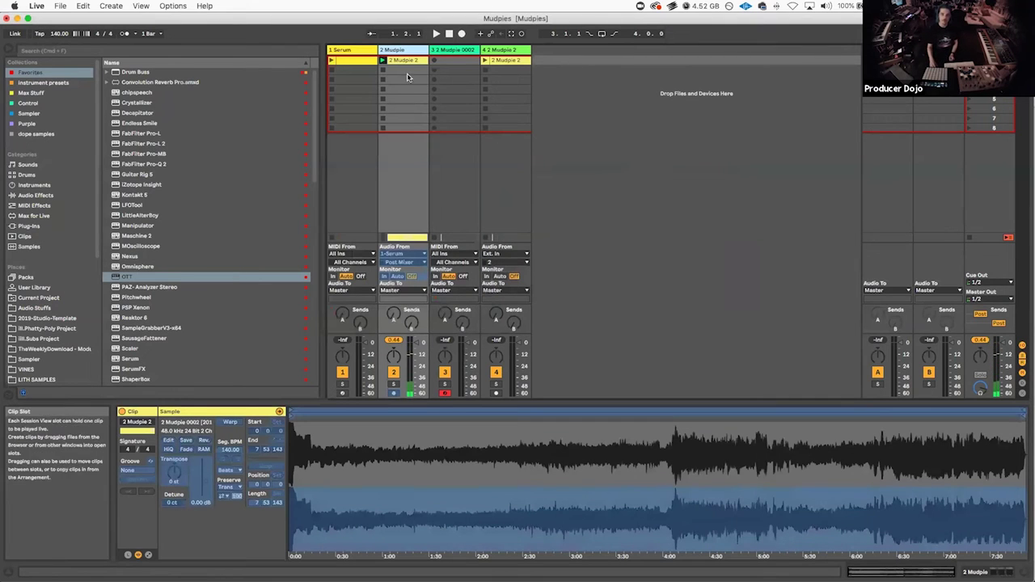
right_click(404, 59)
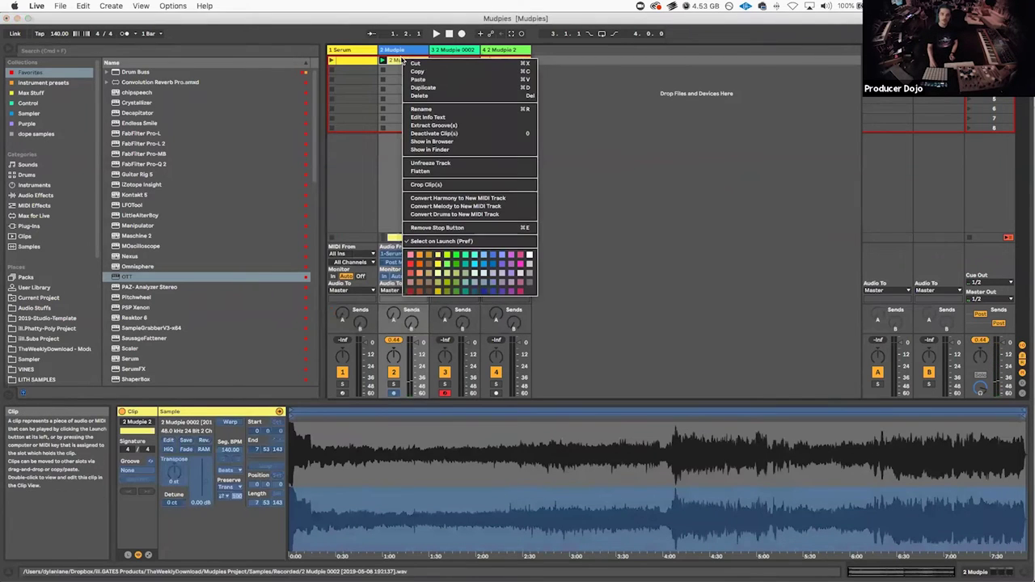
click(441, 172)
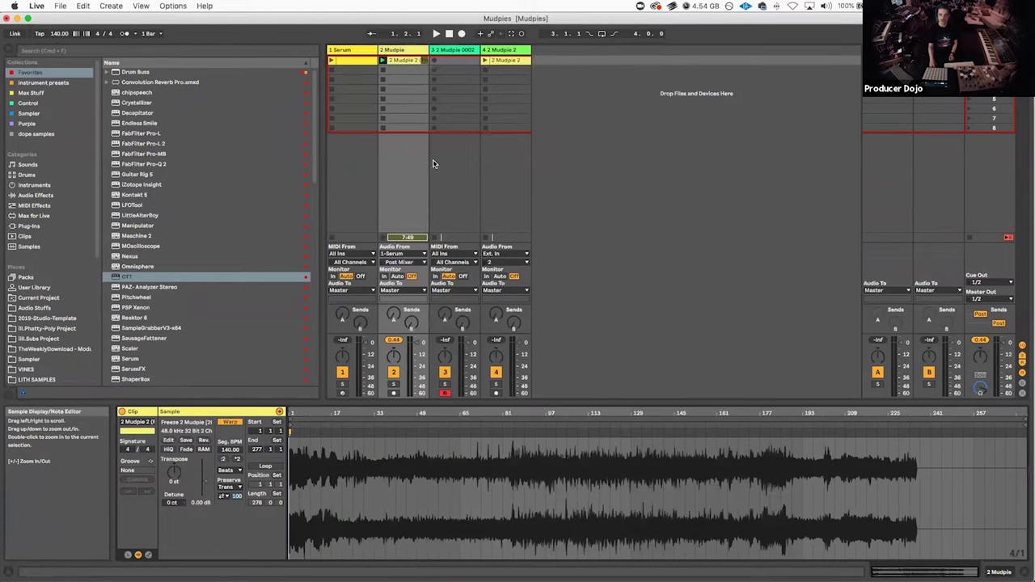
Step: Load the flattened Mudpie clip into the track 3 sampler and slice it by Region into 64 regions
click(449, 63)
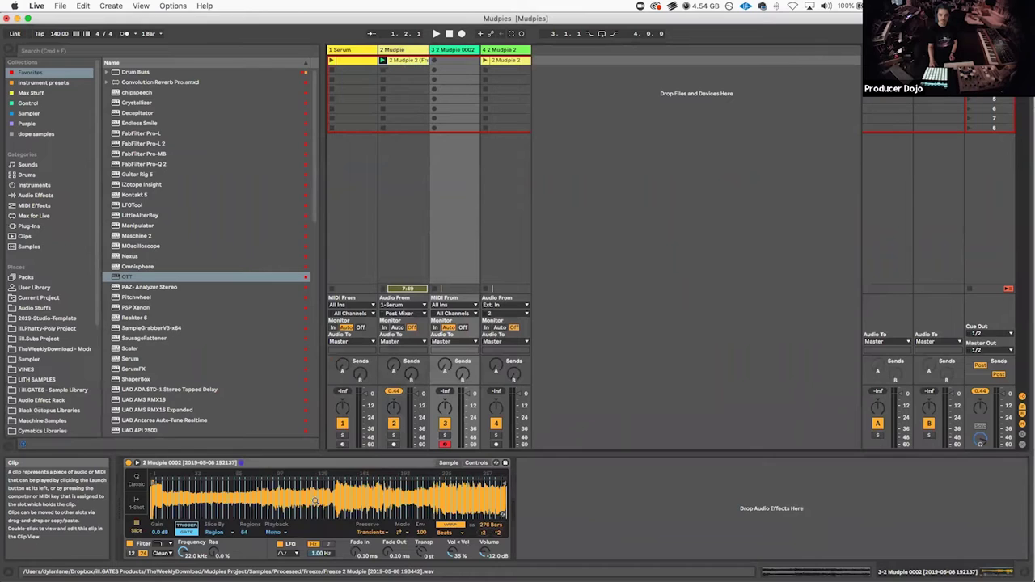
click(219, 532)
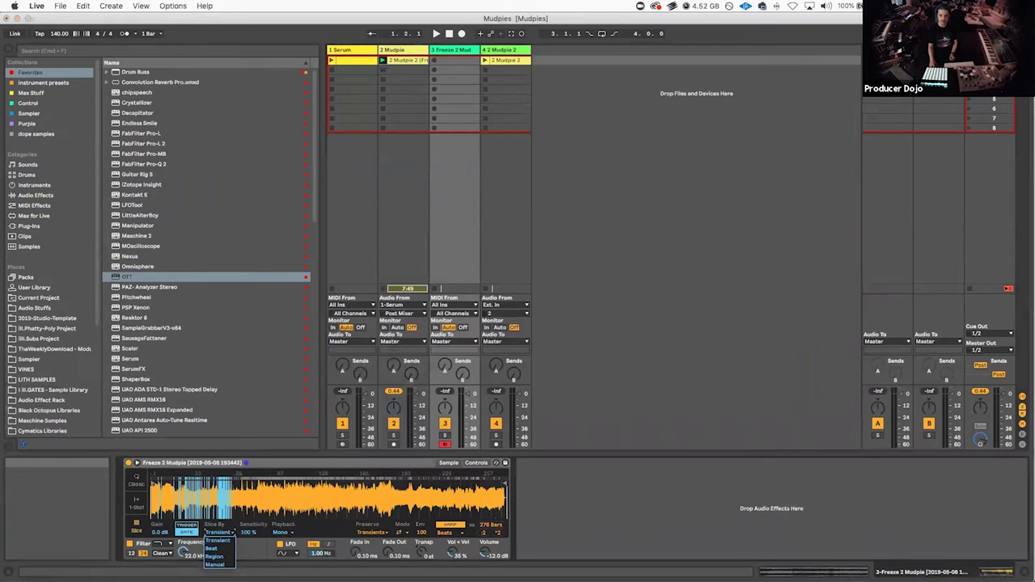
click(215, 557)
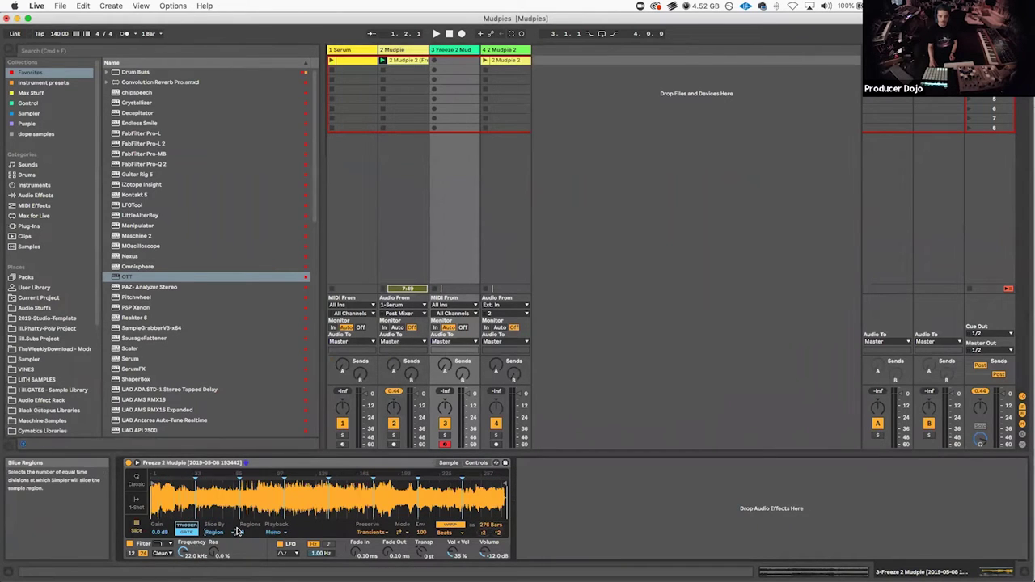
drag(245, 532, 245, 487)
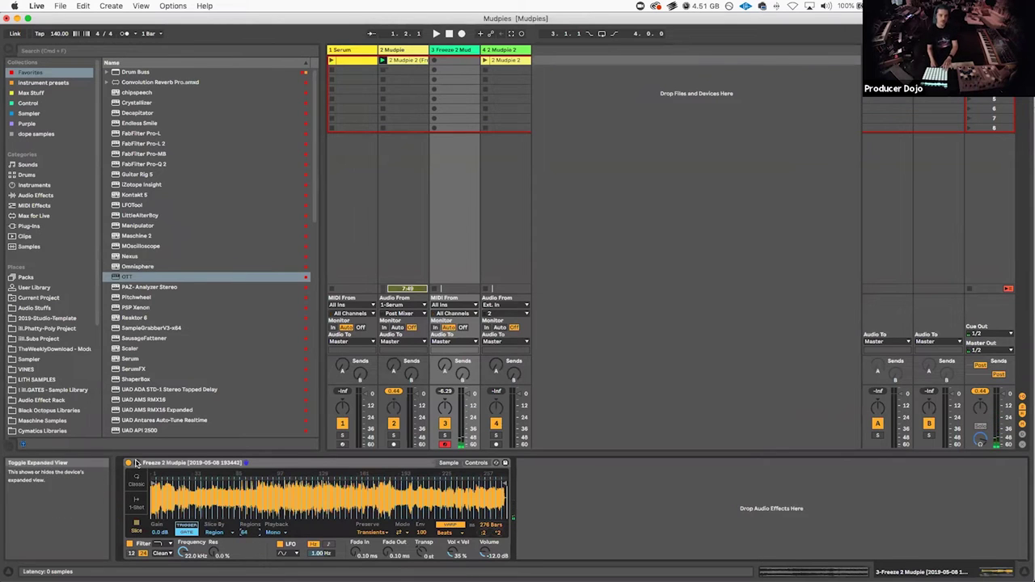
Step: Expand the sampler's waveform display and examine the slices closely around bars 74 to 85
click(497, 462)
drag(480, 387, 515, 153)
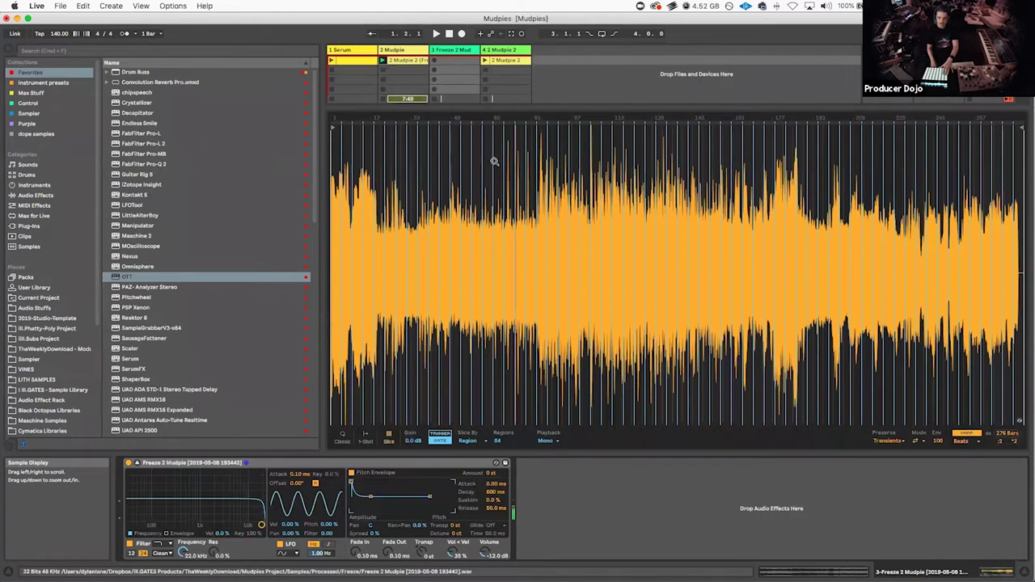
mouse_move(513, 152)
mouse_down()
mouse_move(530, 275)
mouse_move(636, 129)
mouse_move(566, 166)
mouse_move(474, 125)
mouse_move(547, 120)
mouse_move(512, 134)
mouse_move(526, 147)
mouse_up()
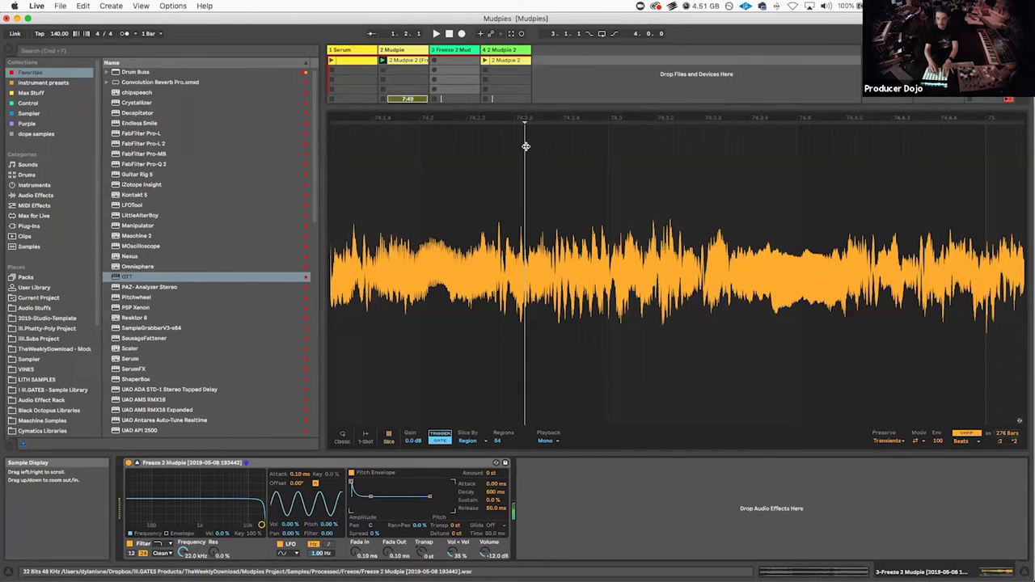
mouse_move(566, 156)
mouse_down()
mouse_move(566, 65)
mouse_move(497, 152)
mouse_move(512, 154)
mouse_move(547, 130)
mouse_move(556, 140)
mouse_move(565, 126)
mouse_up()
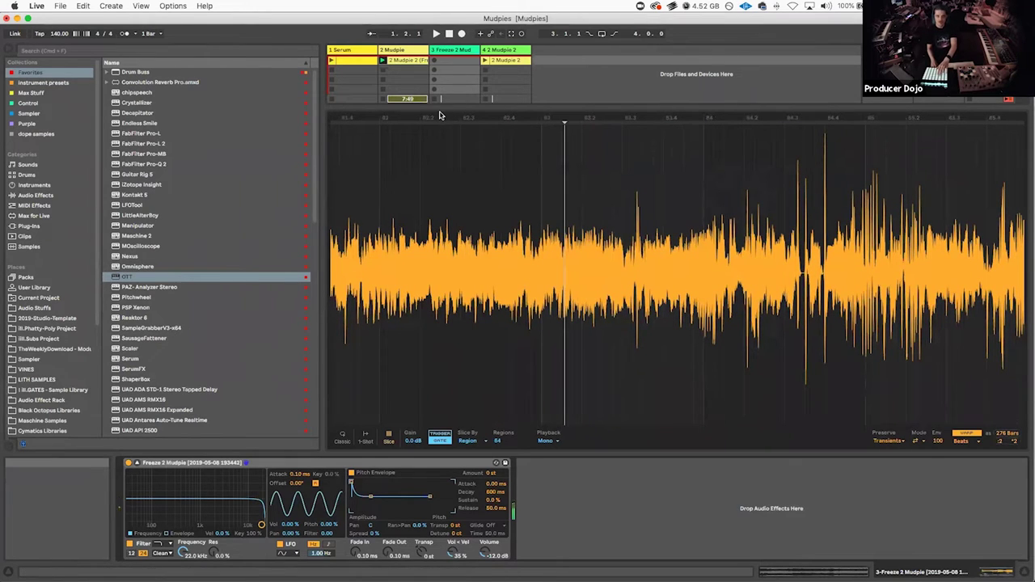
Step: Show the mixer and In/Out sections and create an empty MIDI clip in the sampler track's first slot
key(super+alt+m)
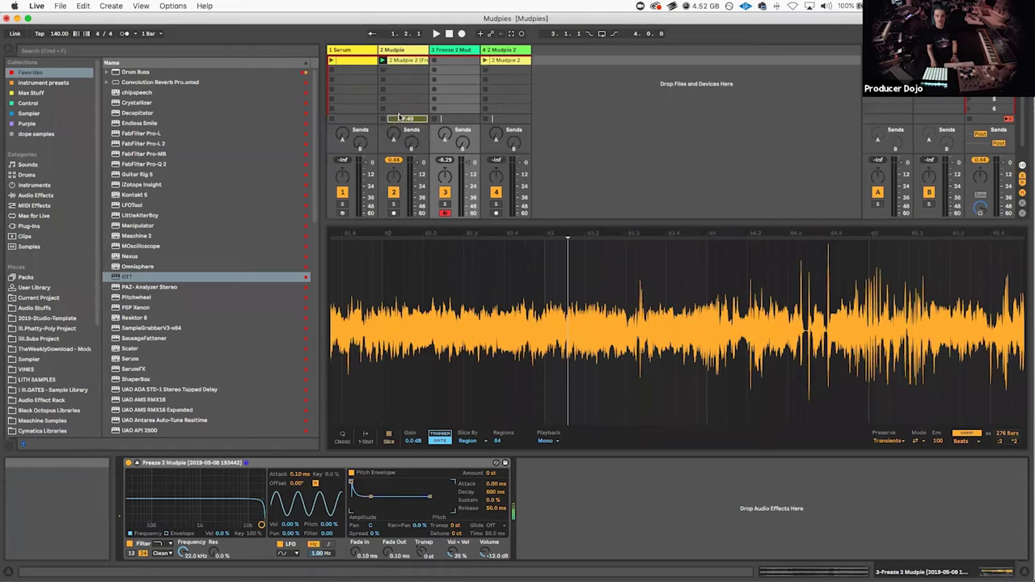
key(super+alt+i)
double_click(459, 60)
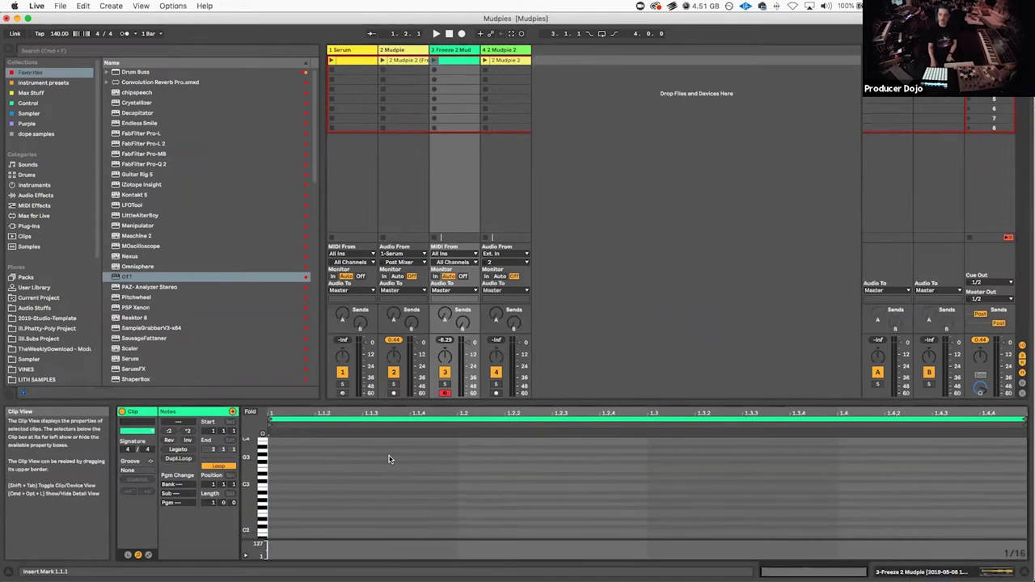
Step: Add a sixteenth note at the start of the MIDI clip and transpose it down to C-2 with note preview on
double_click(291, 481)
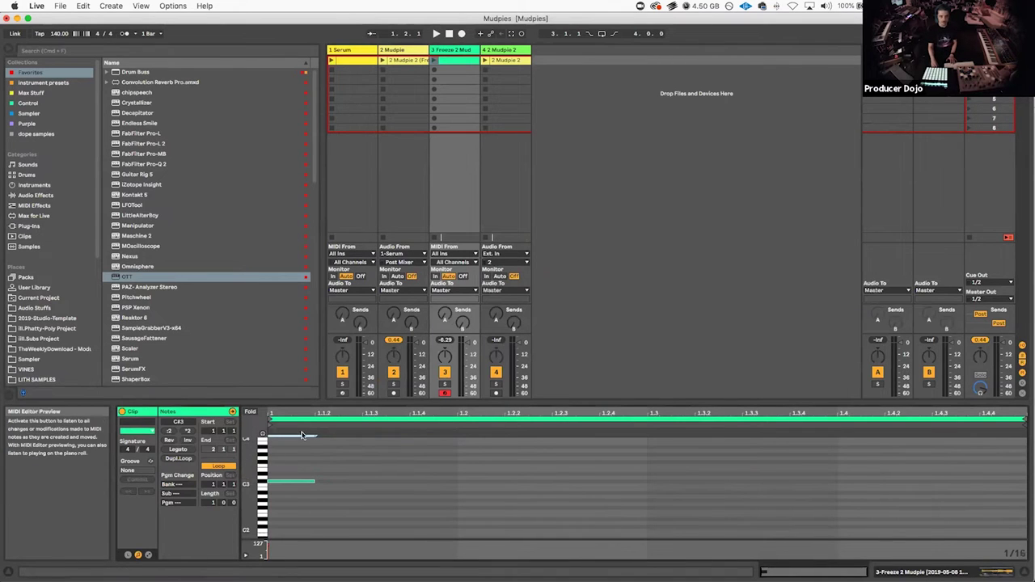
key(Down)
key(Down)
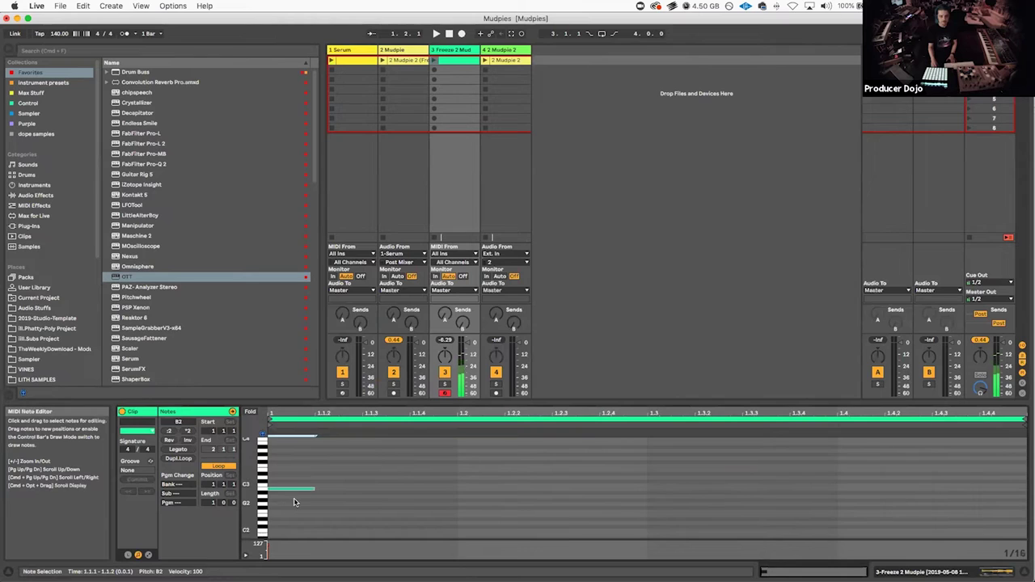
key(Down)
key(Down)
key(Down)
key(Down)
key(Down)
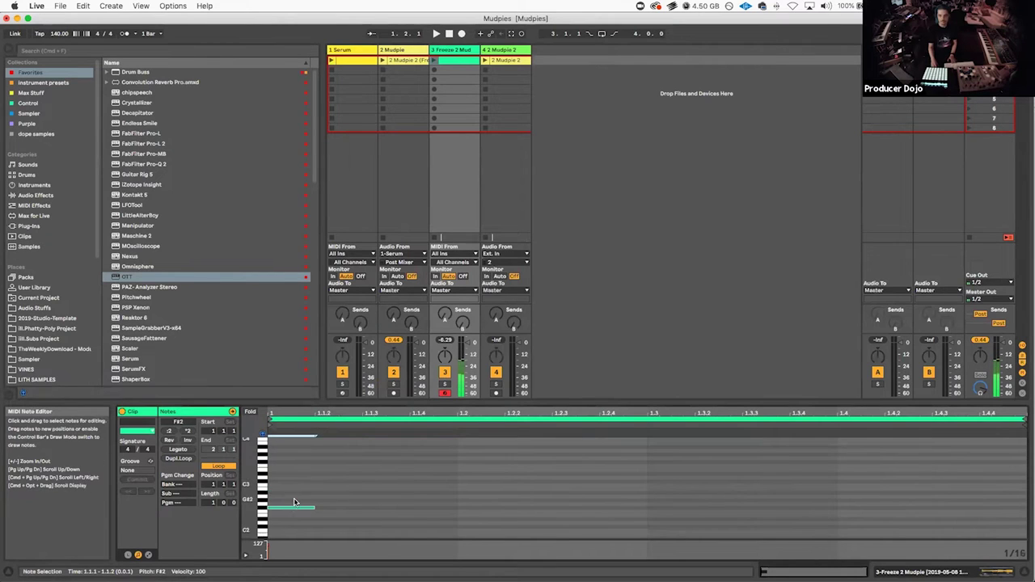
key(shift+Down)
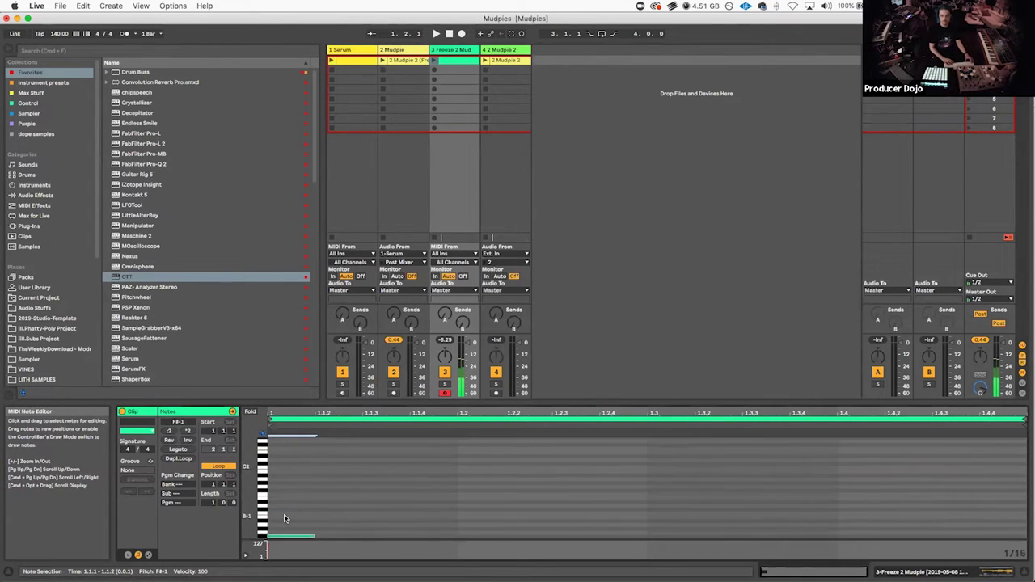
key(shift+Down)
key(shift+Down)
Step: Add Live's Limiter audio effect to the Master track
click(465, 55)
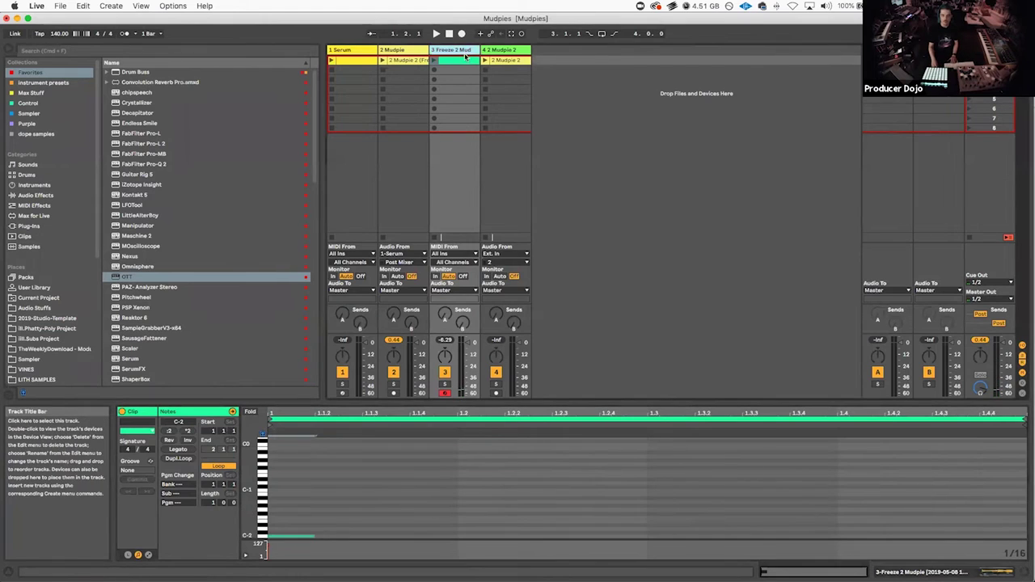
click(465, 55)
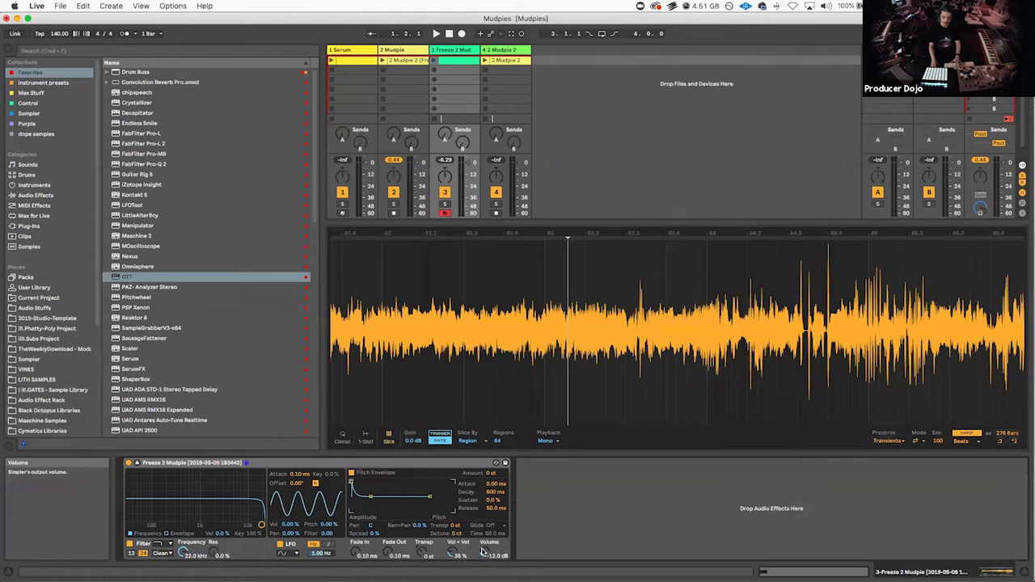
scroll(154, 194, down, 1)
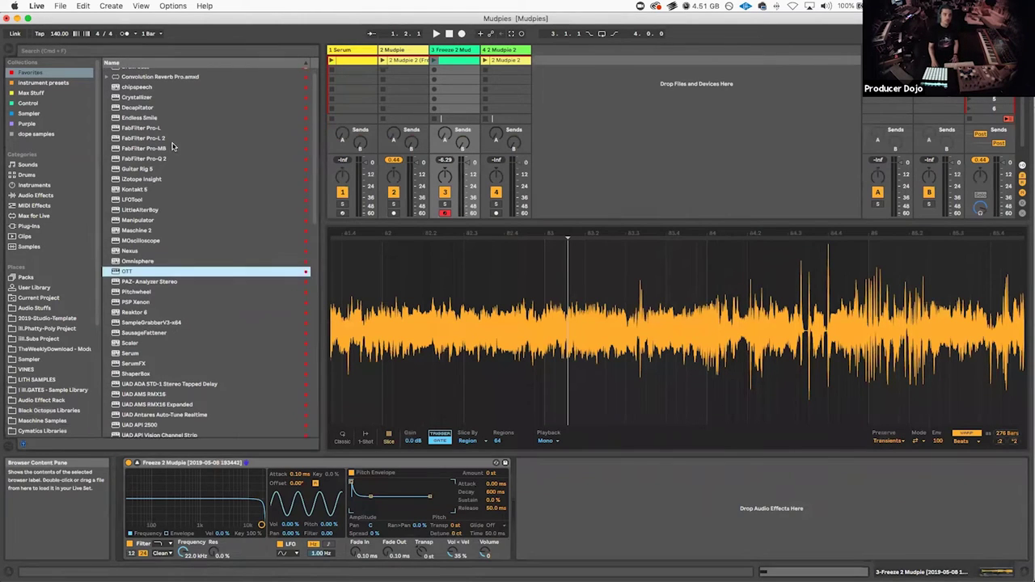
click(171, 140)
click(49, 194)
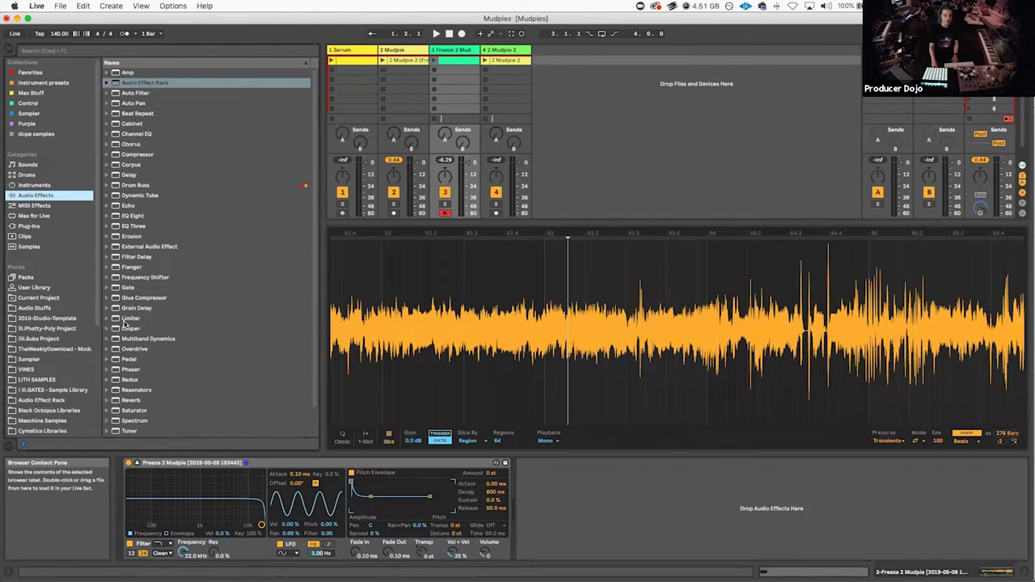
click(128, 319)
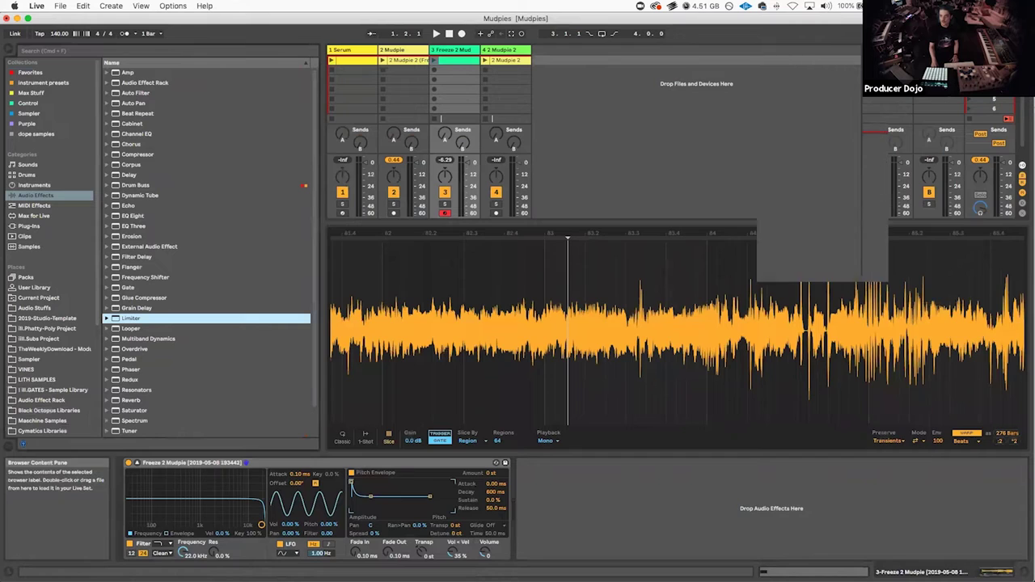
click(397, 72)
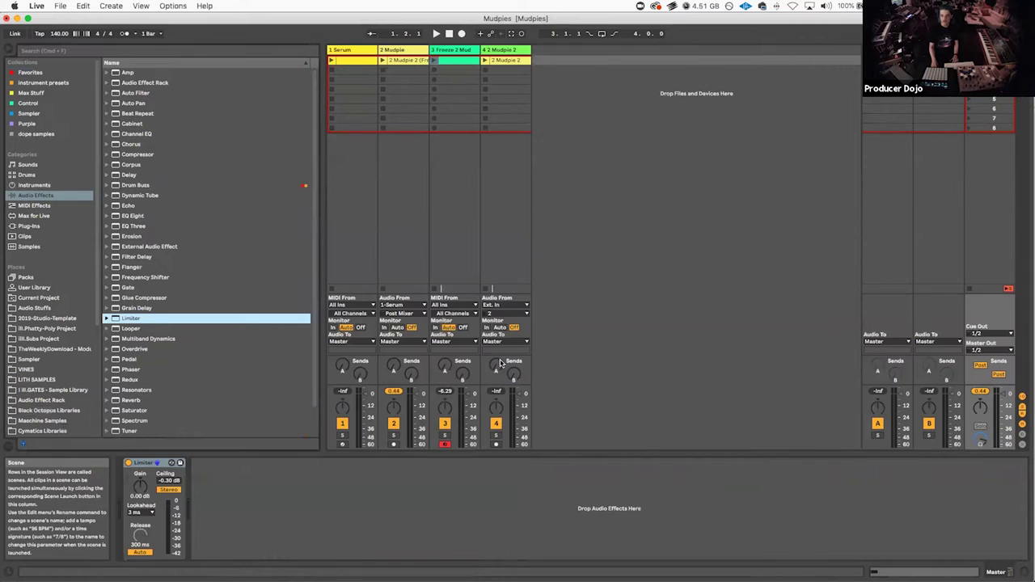
Step: Reopen the sampler track's MIDI clip and transpose its note up by semitones to C1, auditioning each slice
double_click(466, 62)
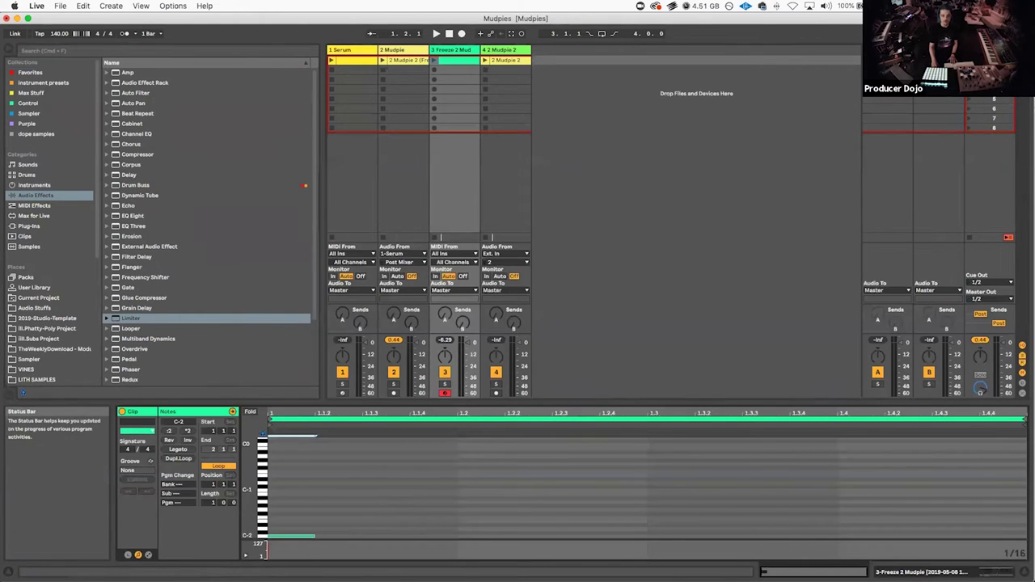
key(Up)
key(Up)
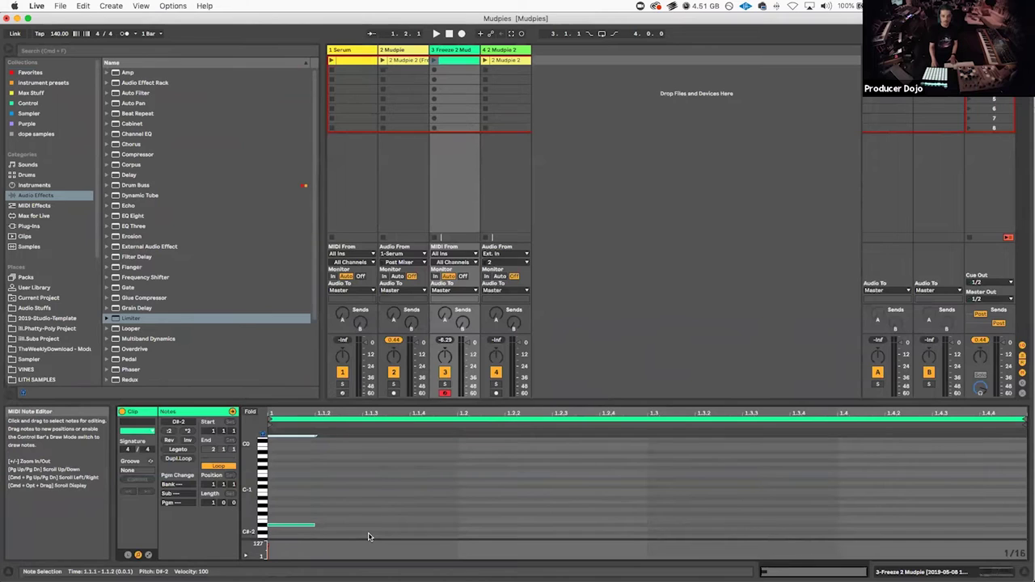
key(Up)
key(Up)
key(Up)
key(Up)
key(Up)
key(Up)
key(Up)
key(Up)
key(Up)
key(Up)
key(Up)
key(Up)
key(Up)
key(Up)
key(Up)
key(Up)
key(Up)
key(Up)
key(Up)
key(Up)
key(Up)
key(Up)
key(Up)
key(Up)
key(Up)
key(Up)
key(Up)
key(Up)
key(Up)
key(Up)
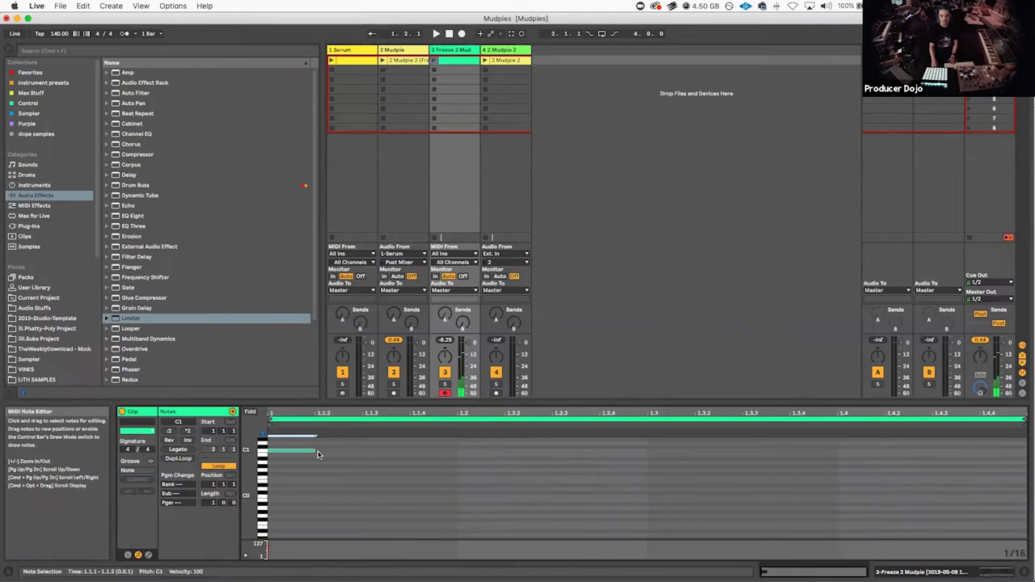
Step: Lengthen the C1 note to one full beat, start playback and enlarge the MIDI note editor
drag(311, 450, 451, 444)
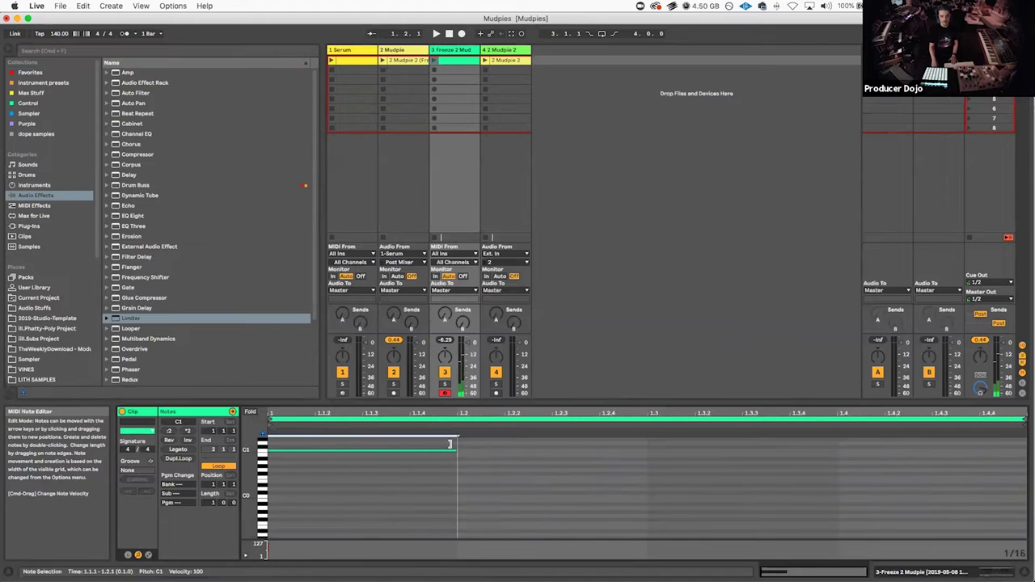
key(space)
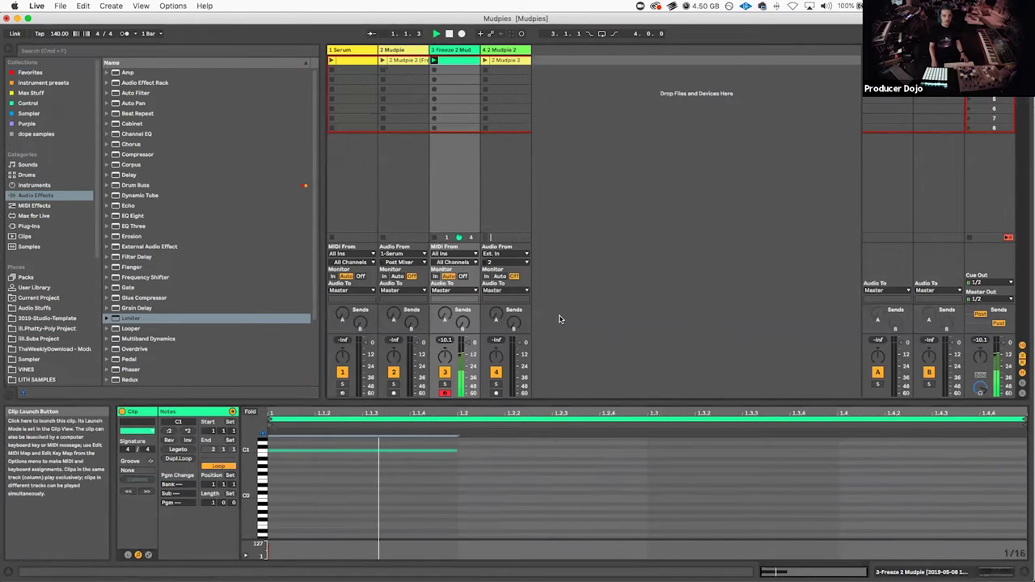
drag(577, 402, 547, 229)
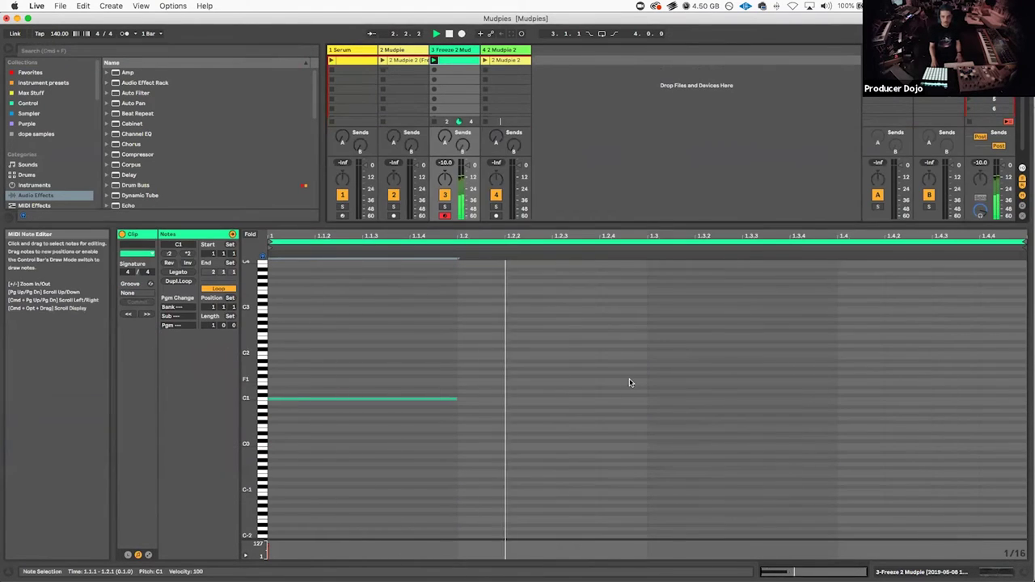
Step: Add a C1 note from 1.3.3 to the end of the bar and duplicate the pattern to two bars
double_click(764, 398)
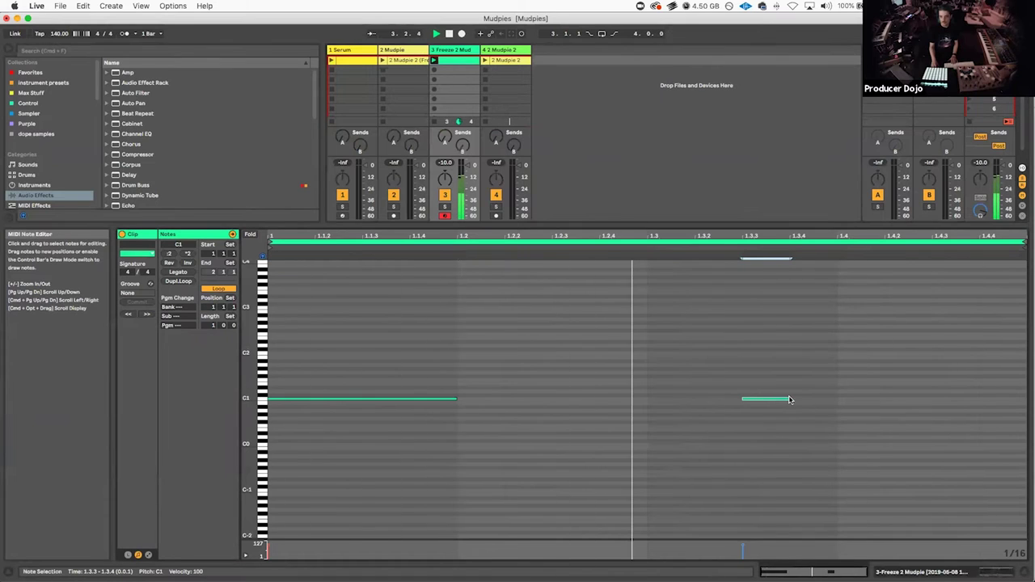
drag(787, 397, 1023, 398)
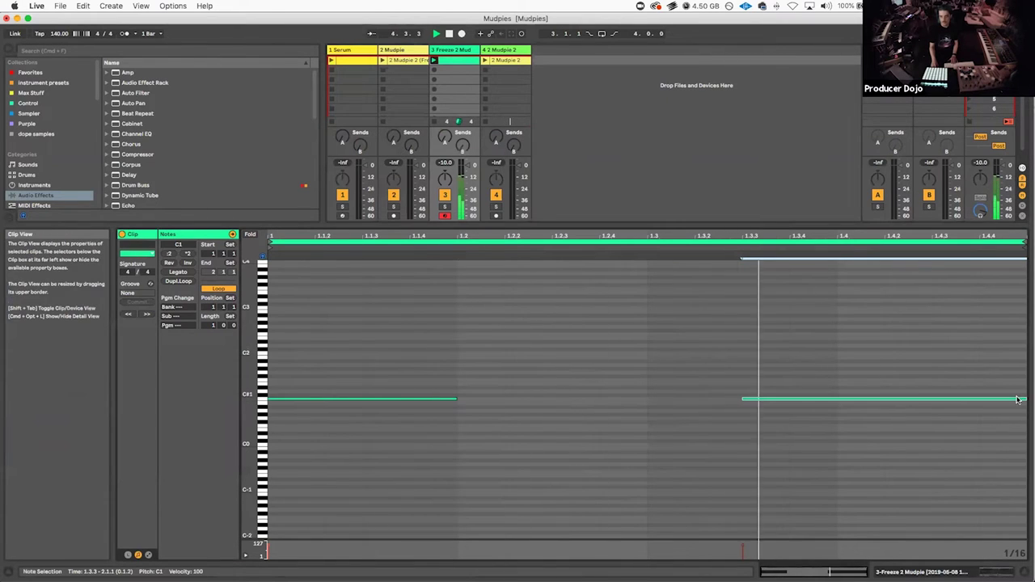
key(super+d)
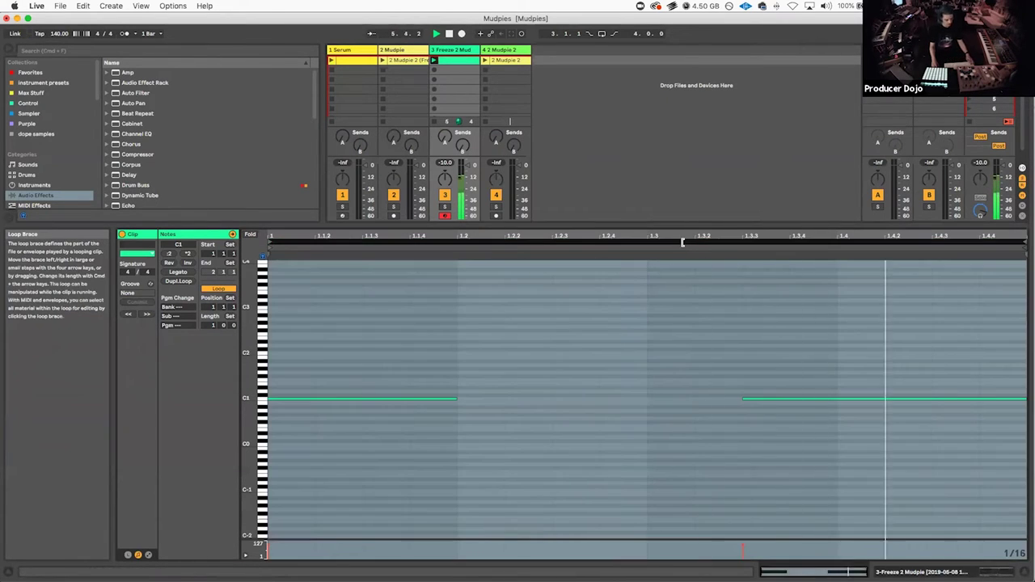
key(super+a)
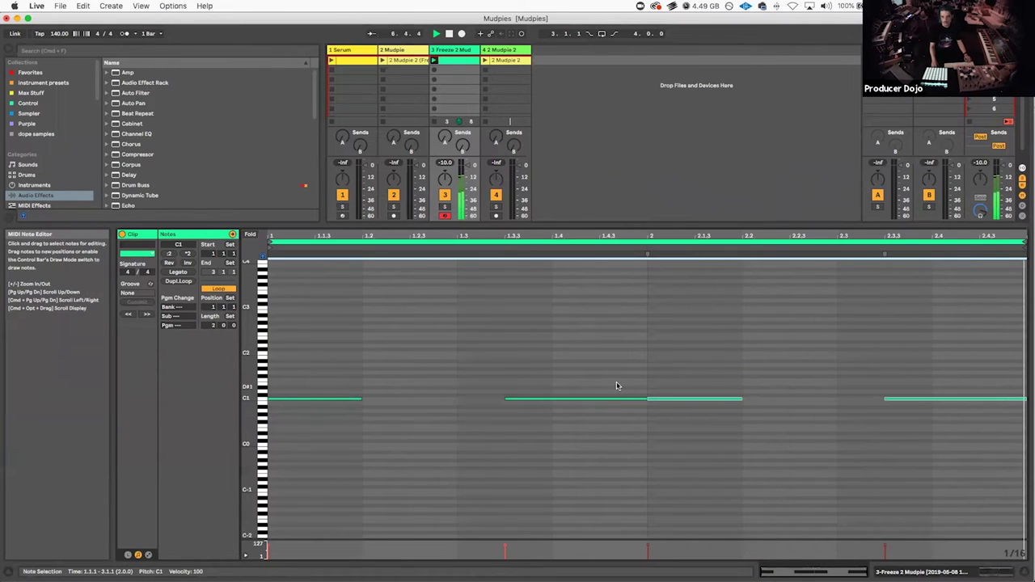
Step: Add a G2 note from 1.2 to 1.3.3
double_click(374, 337)
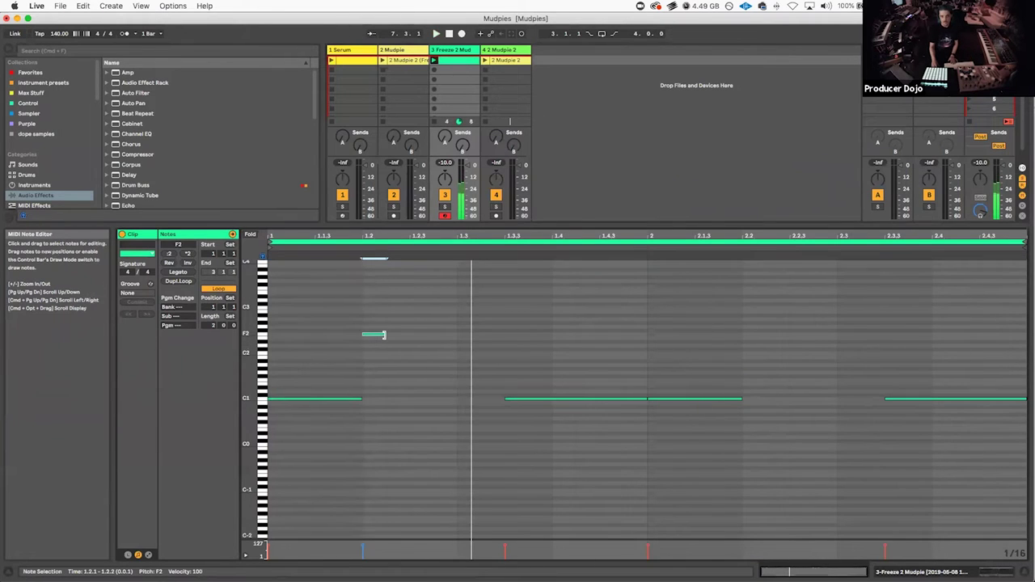
key(Up)
key(Up)
drag(385, 326, 504, 319)
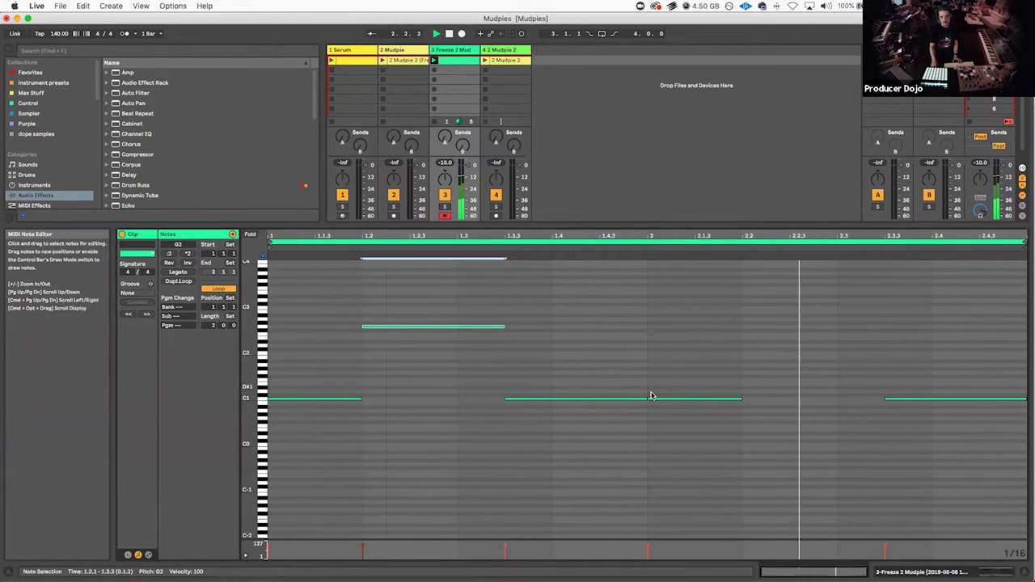
Step: Shorten the C1 note at 1.3.3 to end at 1.4.3 and copy the G2 note to 2.2
drag(644, 399, 601, 407)
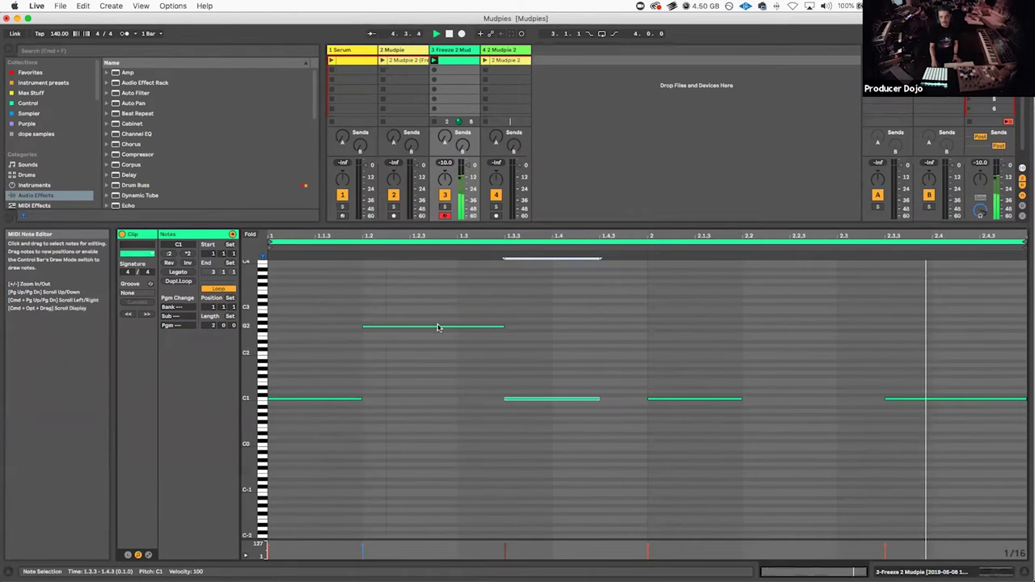
click(492, 327)
drag(491, 330, 801, 330)
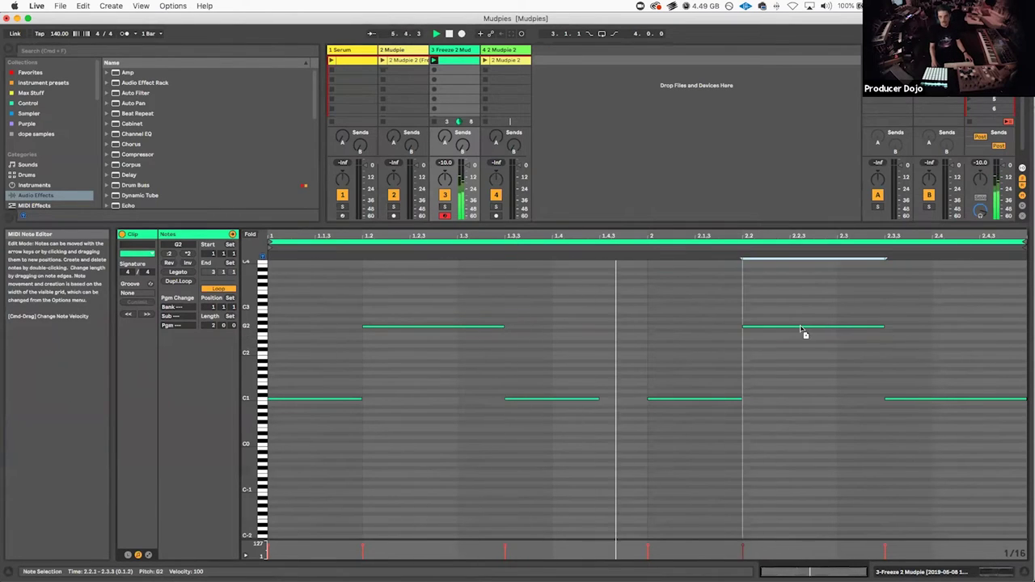
click(893, 324)
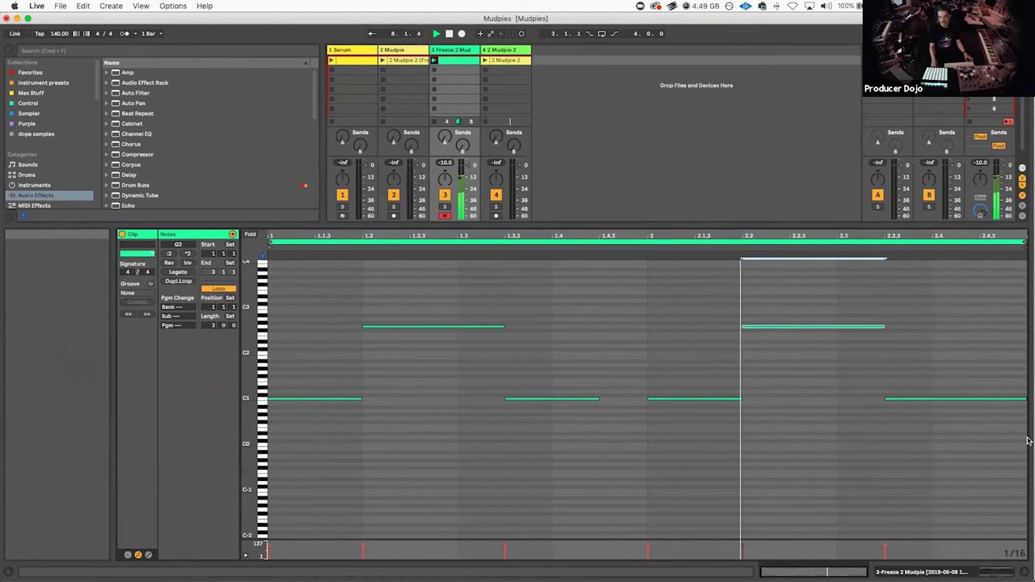
Step: Shorten the last C1 note to end at 2.4.3 and add a C#1 note from there to the clip's end
drag(1023, 398, 979, 398)
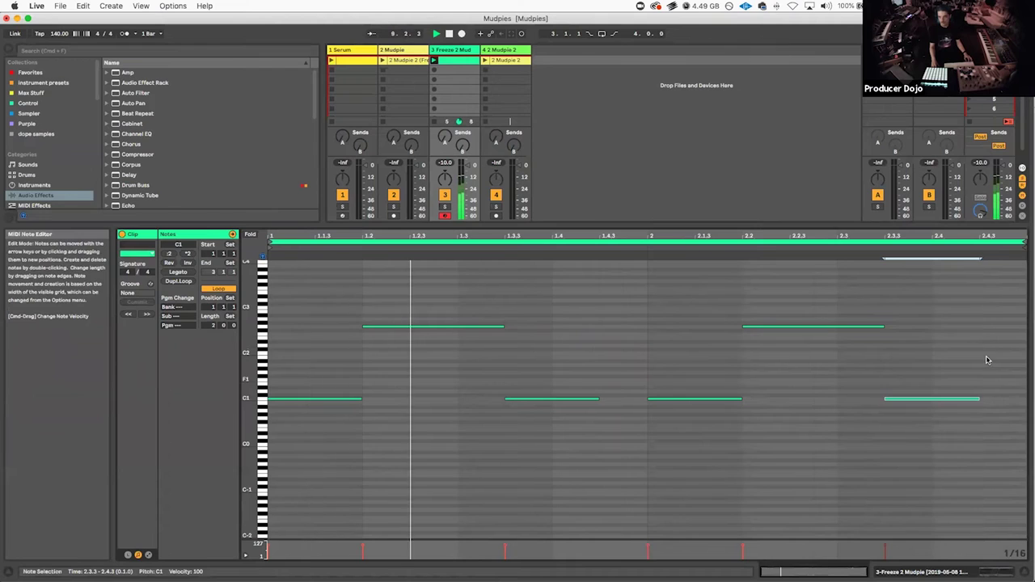
double_click(991, 396)
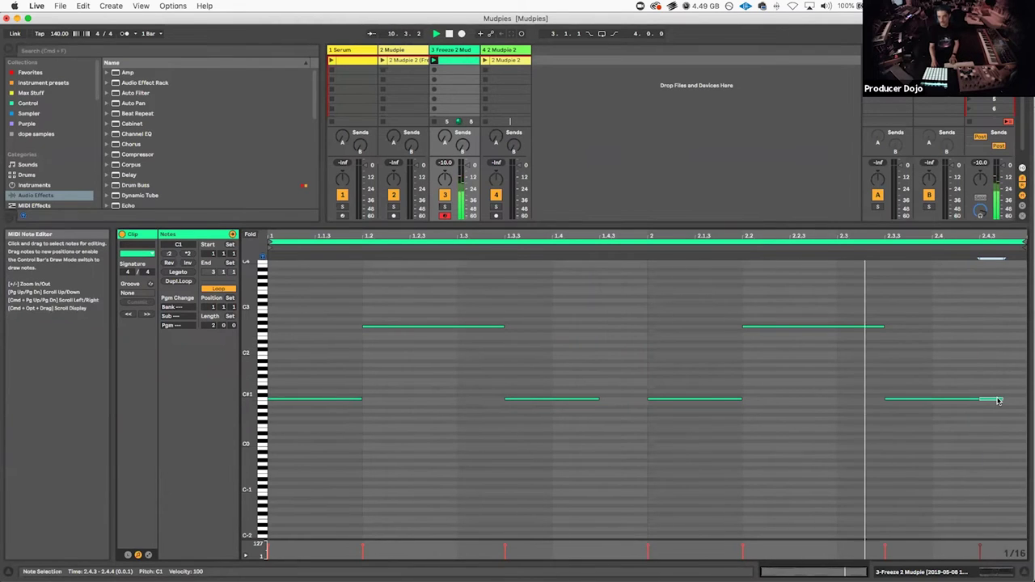
drag(1001, 397, 1027, 397)
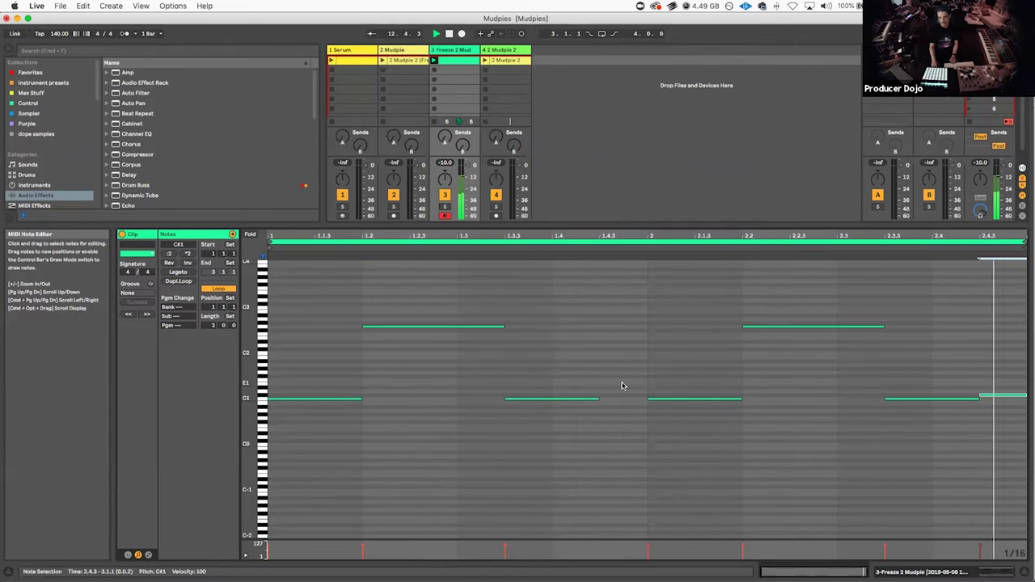
Step: Add an E3 note from 1.4.3 to the end of bar 1
double_click(610, 314)
key(Up)
key(Up)
key(Up)
key(Up)
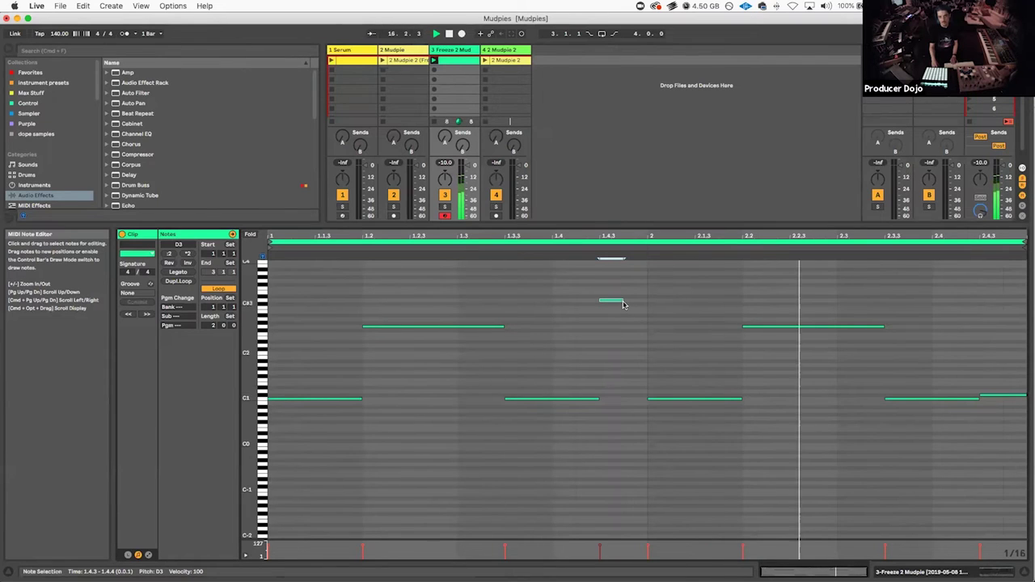
drag(623, 303, 648, 299)
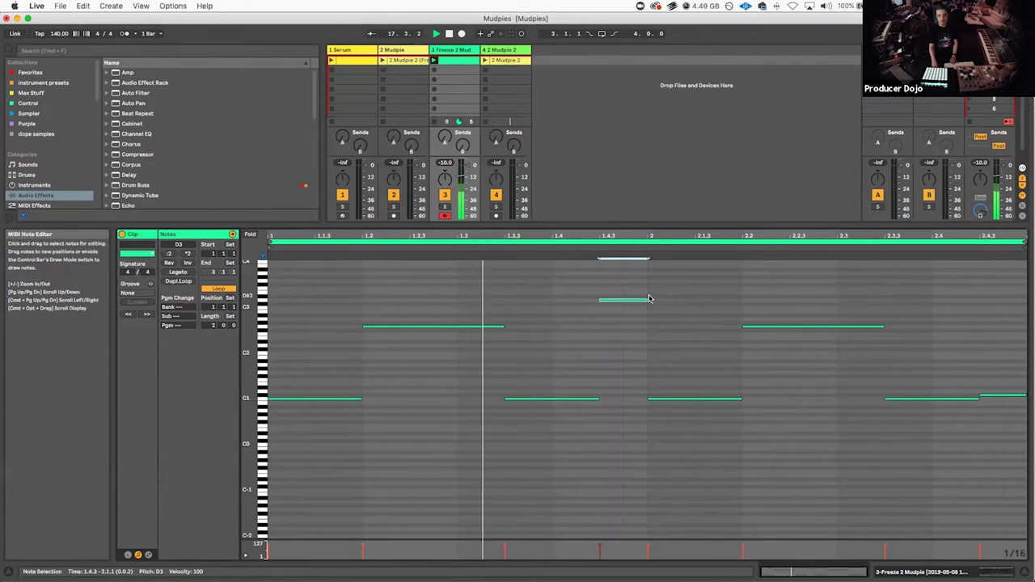
key(Up)
key(Up)
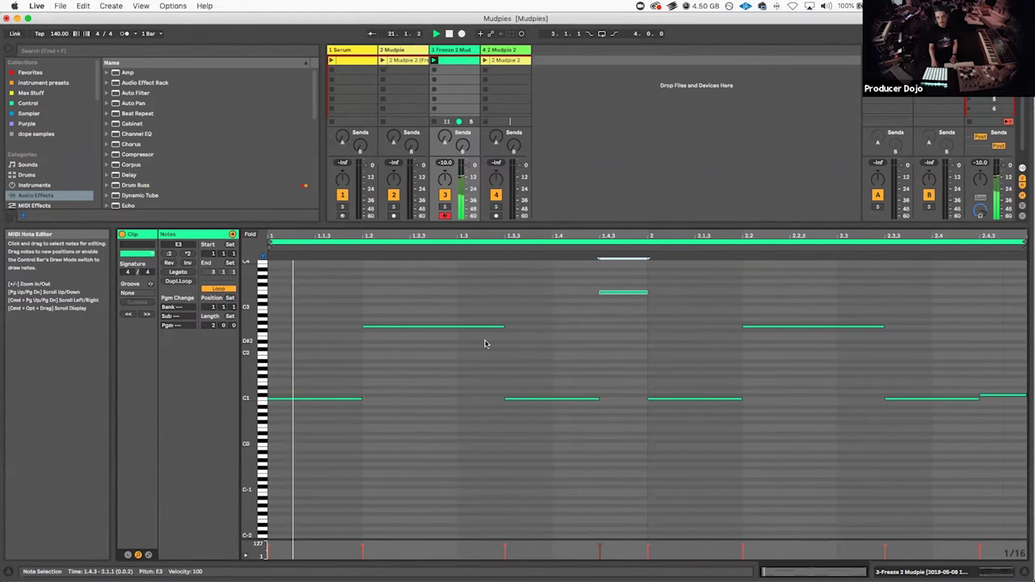
Step: Enlarge the note editor, duplicate the two-bar loop to four bars and restart playback
click(536, 225)
key(space)
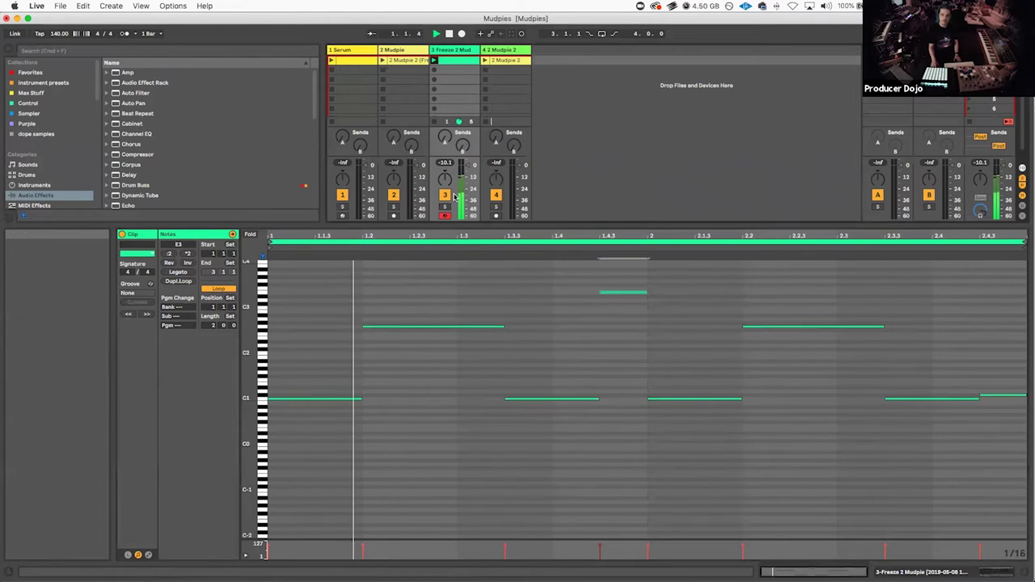
drag(494, 225, 495, 187)
key(space)
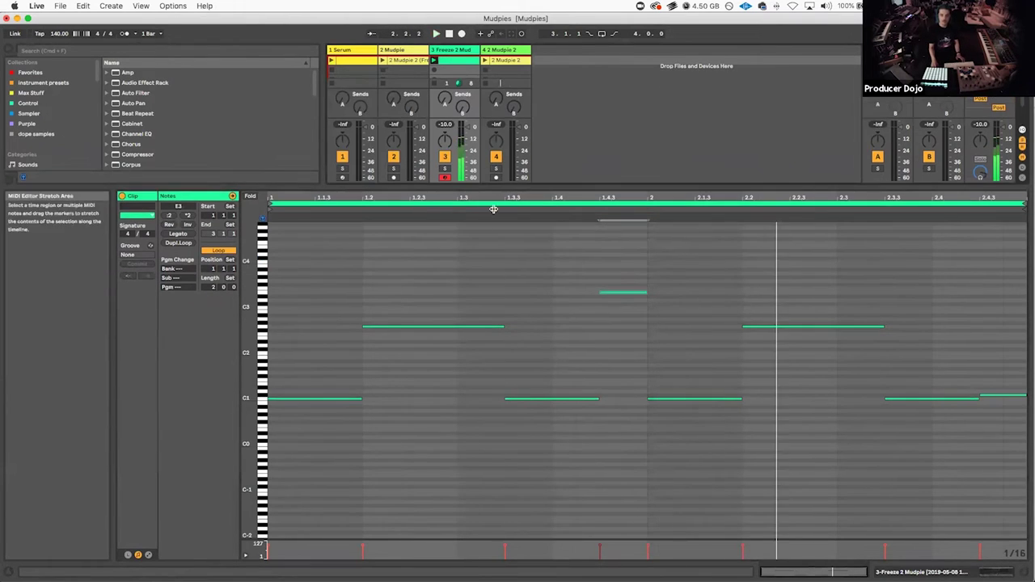
click(496, 205)
key(super+d)
key(space)
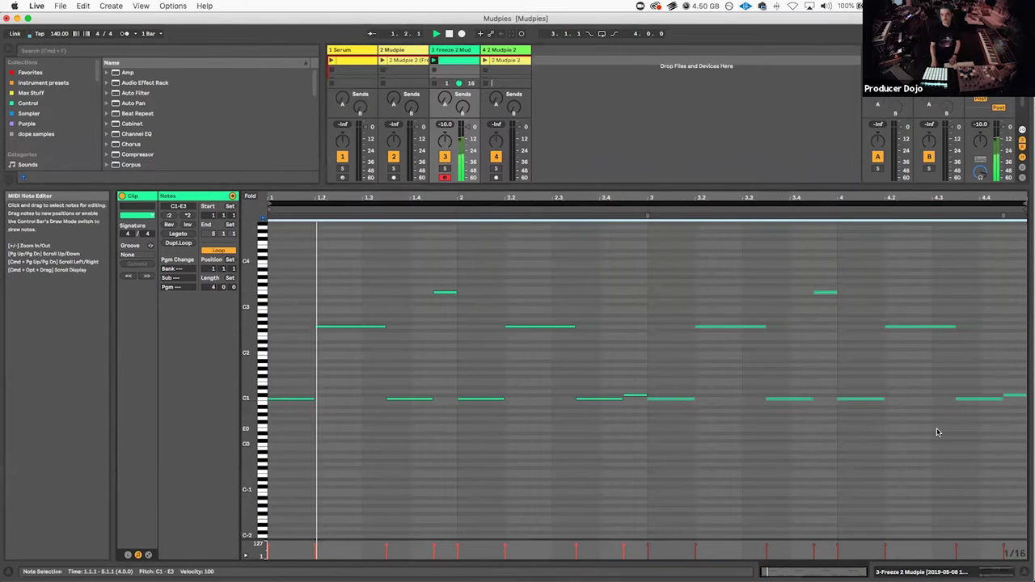
Step: Transpose the note at 4.1 up to F2 and delete all notes after it in bar 4
click(931, 432)
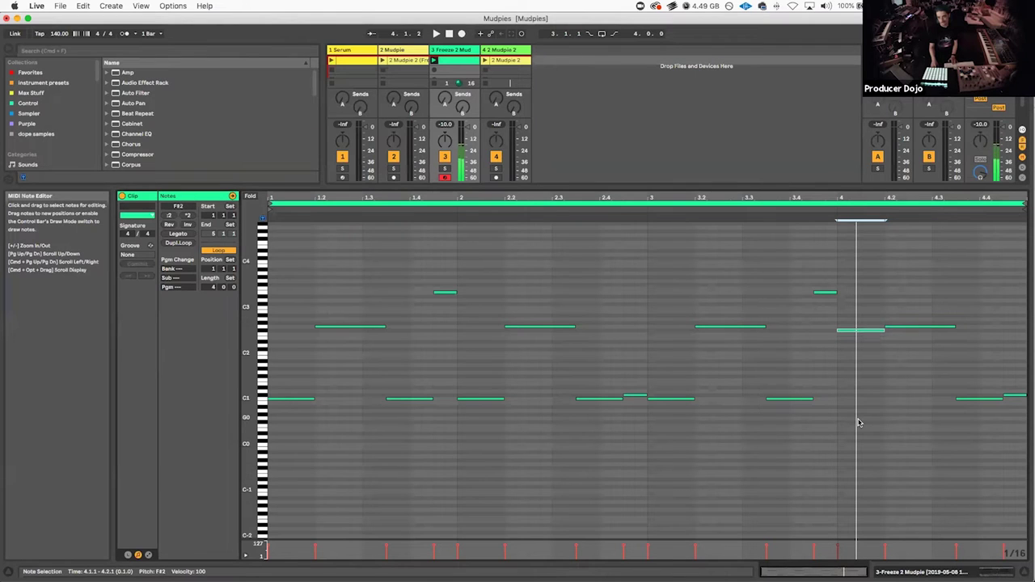
click(942, 326)
key(Delete)
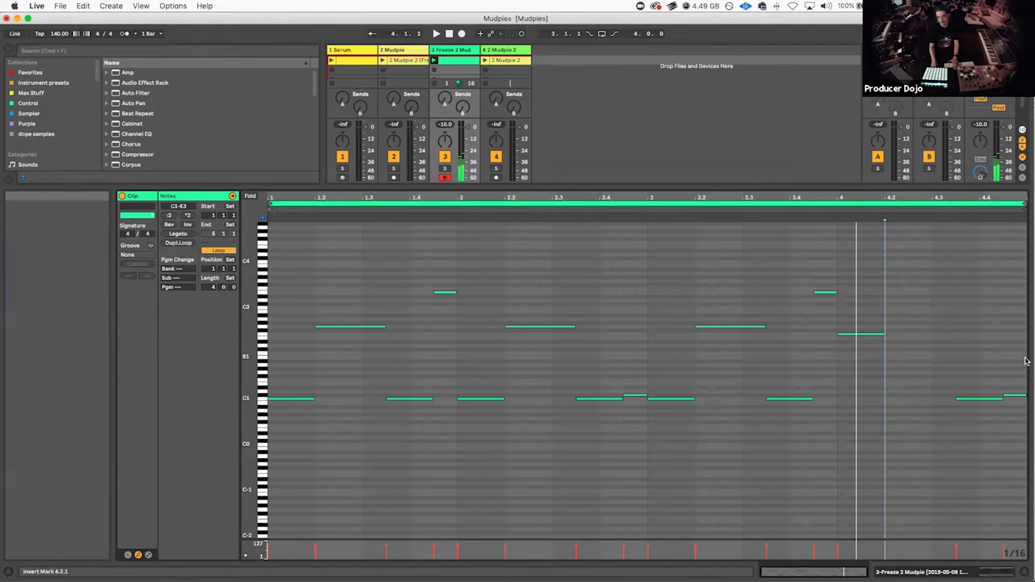
drag(1024, 363, 958, 449)
key(Delete)
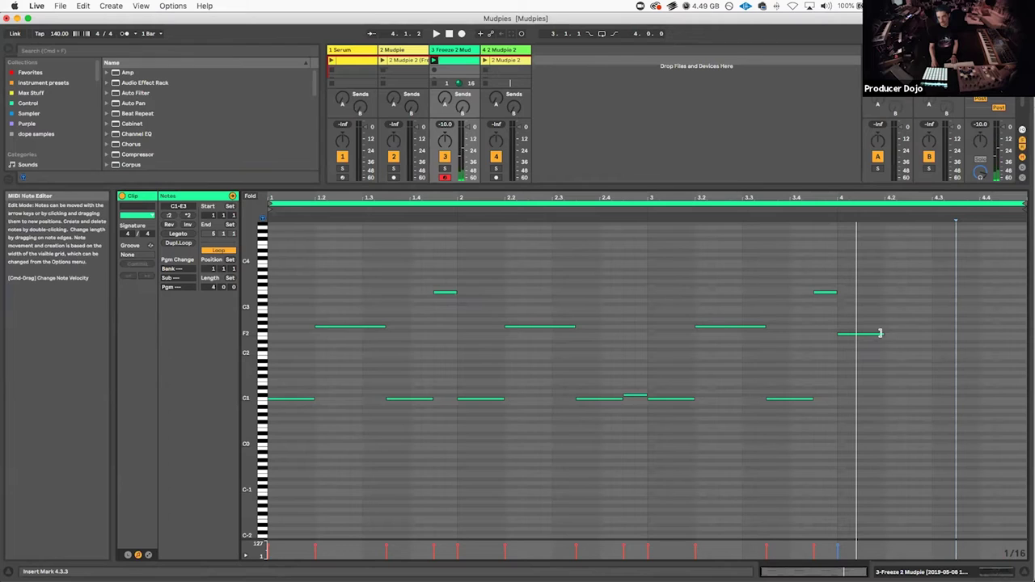
Step: Shorten the F2 note at 4.1 to three sixteenths and duplicate it twice end to end
click(875, 336)
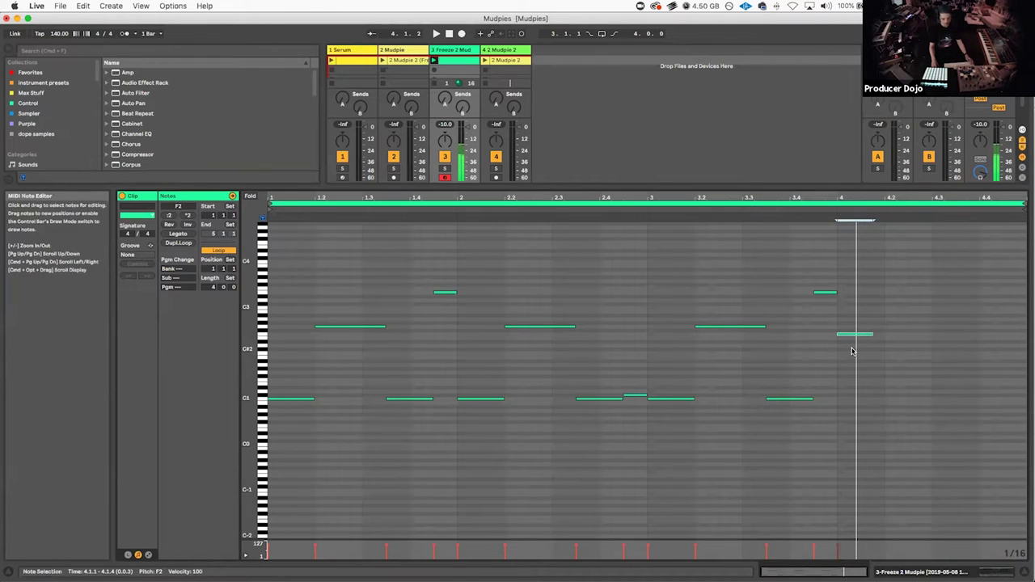
click(938, 318)
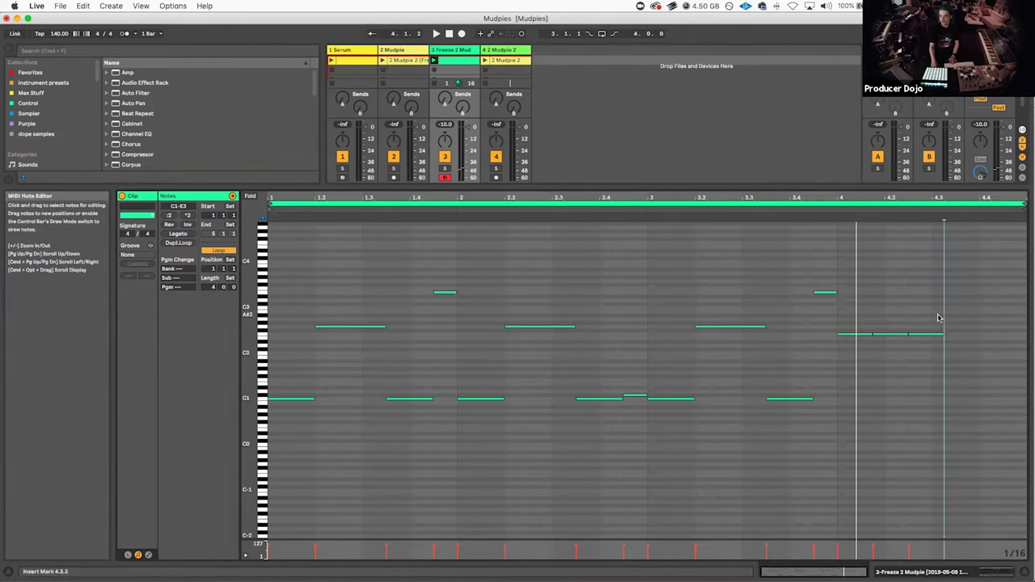
Step: Add a B2 note from 4.3 and transpose the three F2 notes at the start of bar 4 up to B2
key(Up)
key(Up)
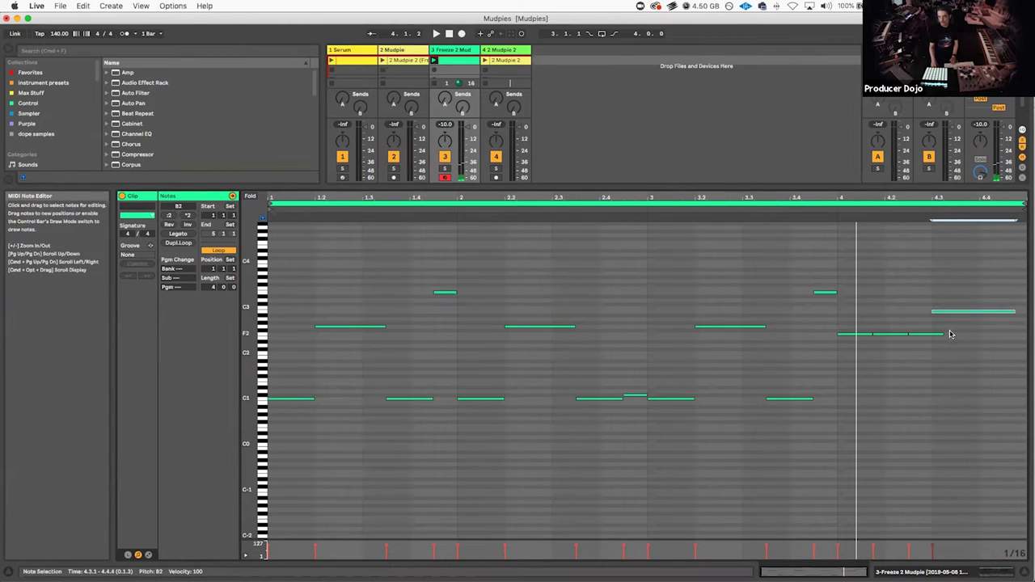
click(924, 335)
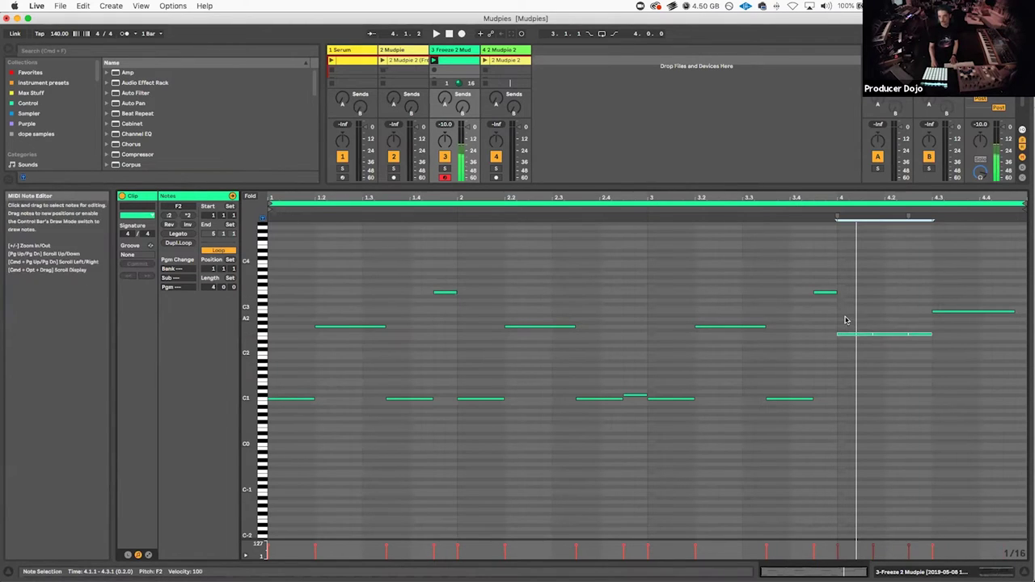
key(Up)
key(Up)
click(954, 316)
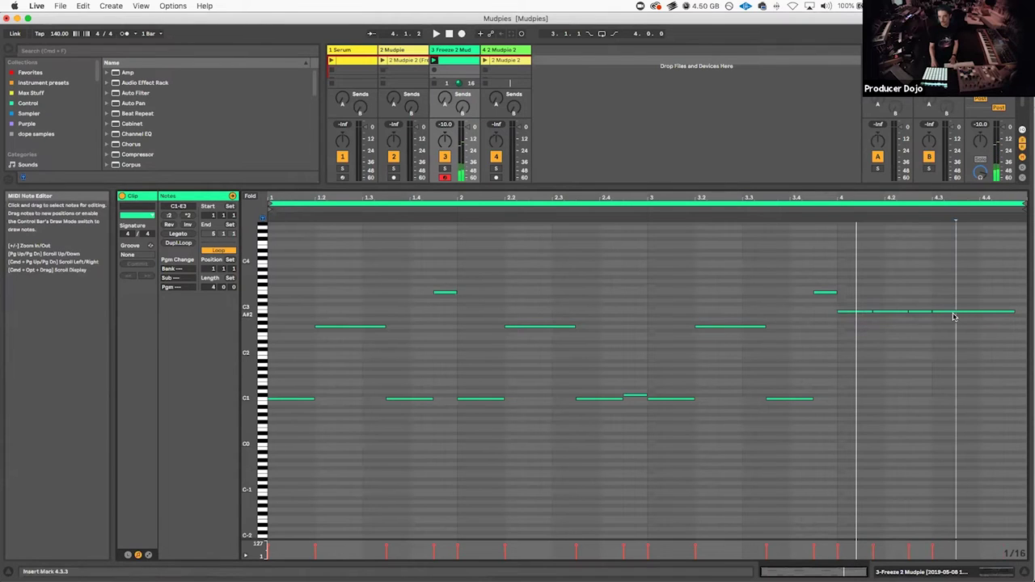
Step: Add a G4 note from 4.4 to the end of bar 4 and shorten the B2 note at 4.3 to a quarter note
double_click(985, 257)
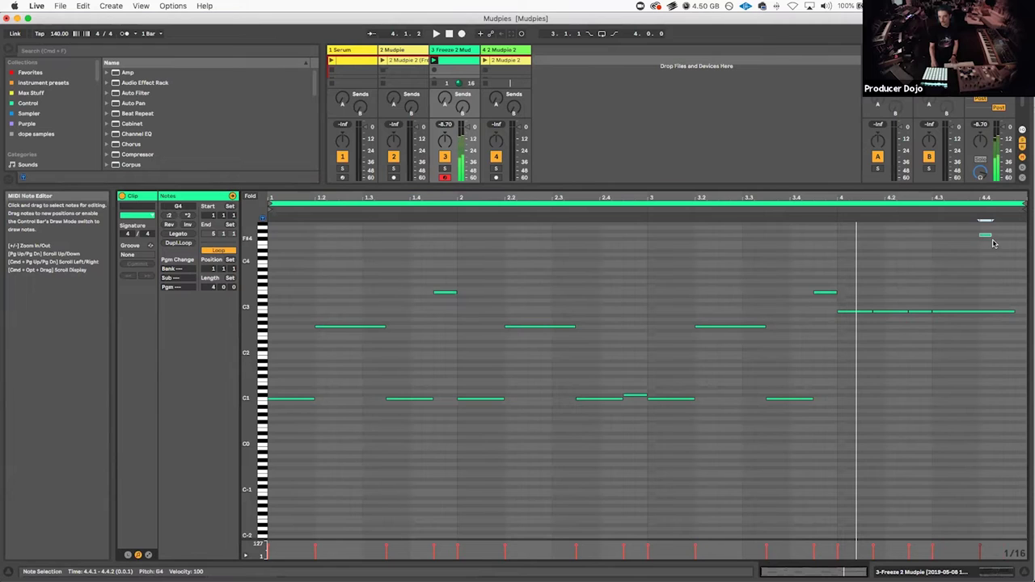
drag(991, 236, 1008, 239)
click(979, 311)
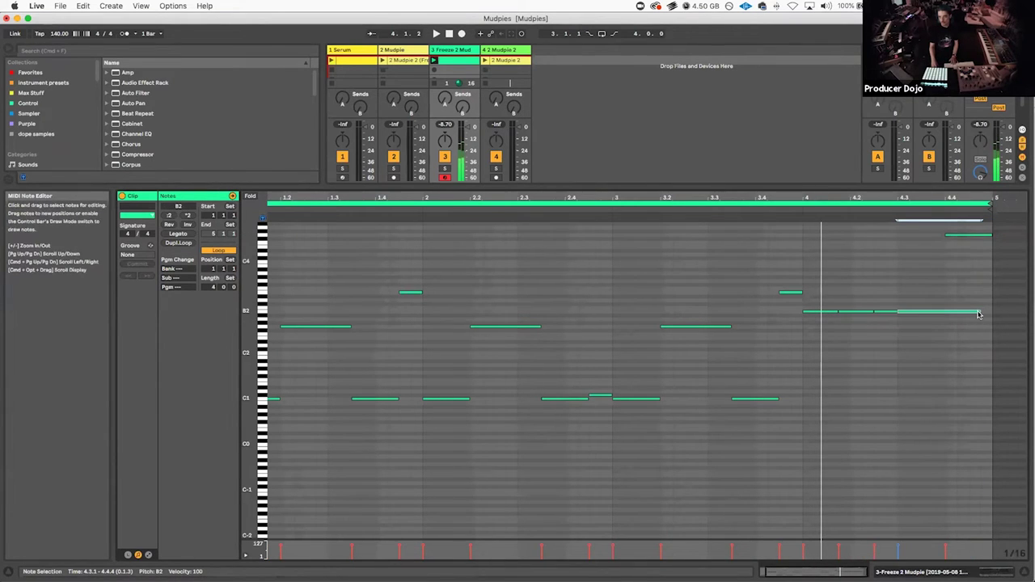
key(space)
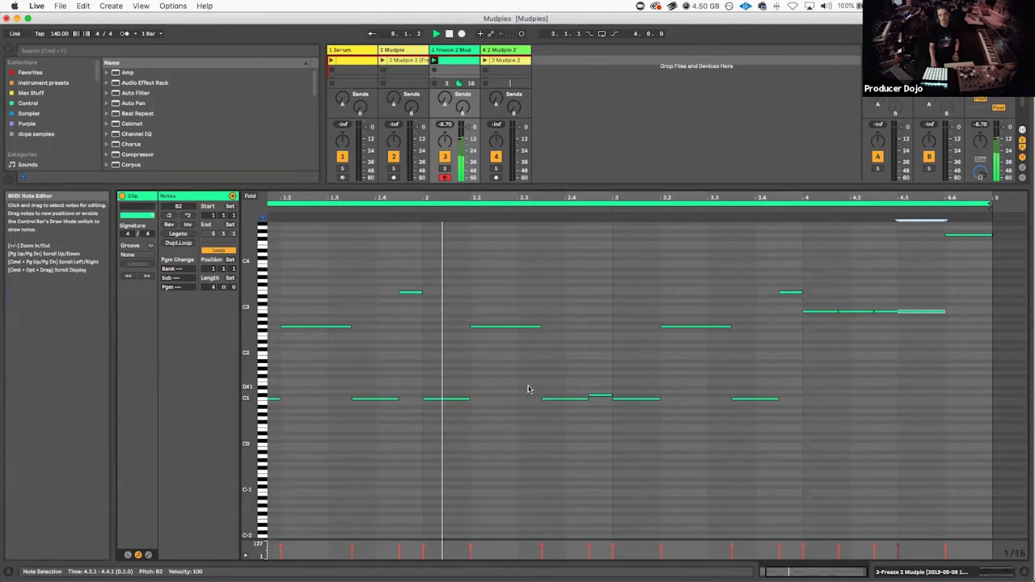
Step: Shorten the three G2 notes on beat 2 of bars 1 to 3 to three sixteenths and transpose them up to D4
scroll(528, 389, up, 2)
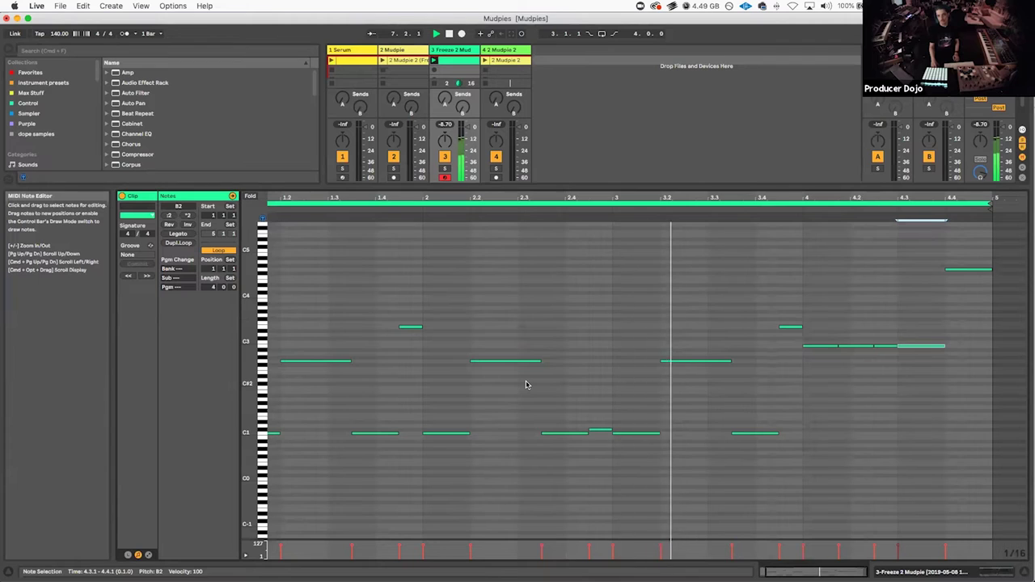
drag(690, 374, 287, 356)
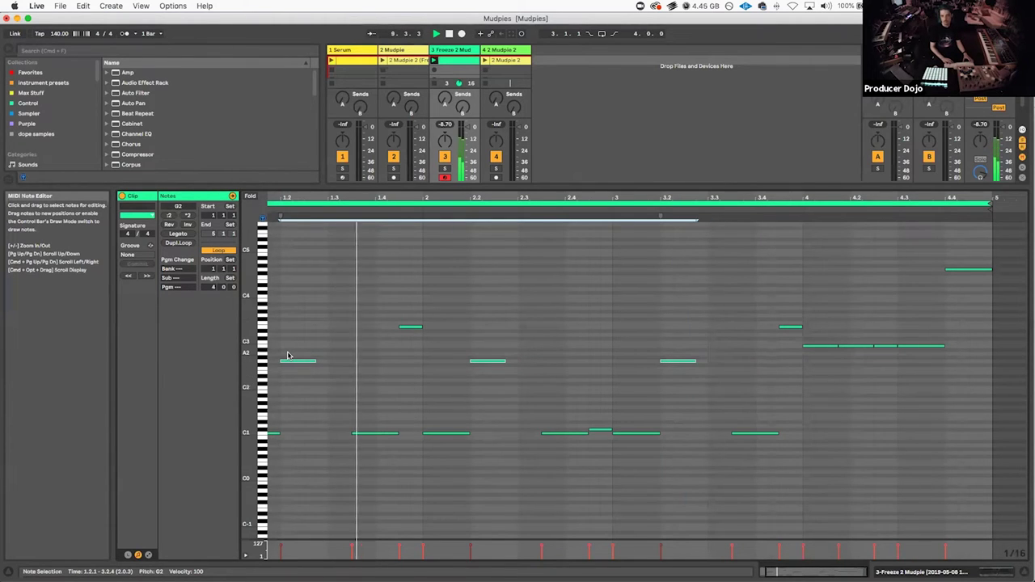
key(shift+Right)
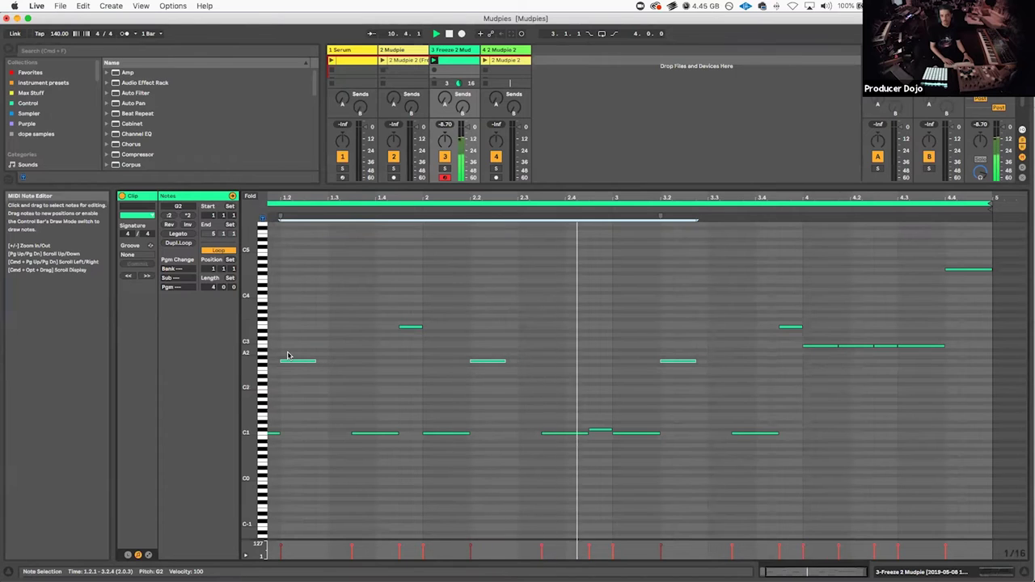
key(shift+Left)
key(Up)
key(Up)
key(Up)
key(Up)
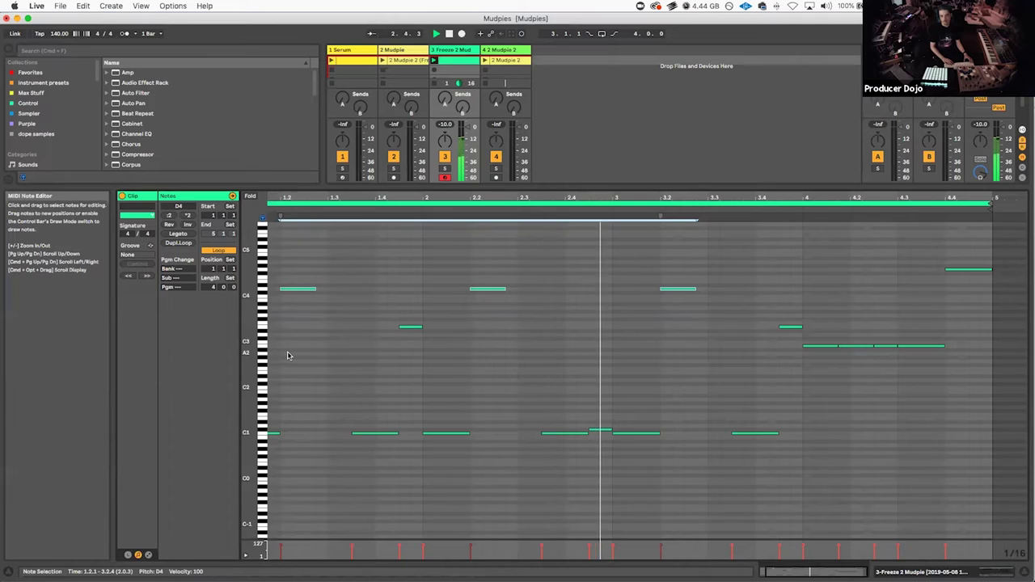
Step: Raise the three beat-2 notes from D4 to A4 and lengthen them to a quarter note during playback
key(space)
key(Up)
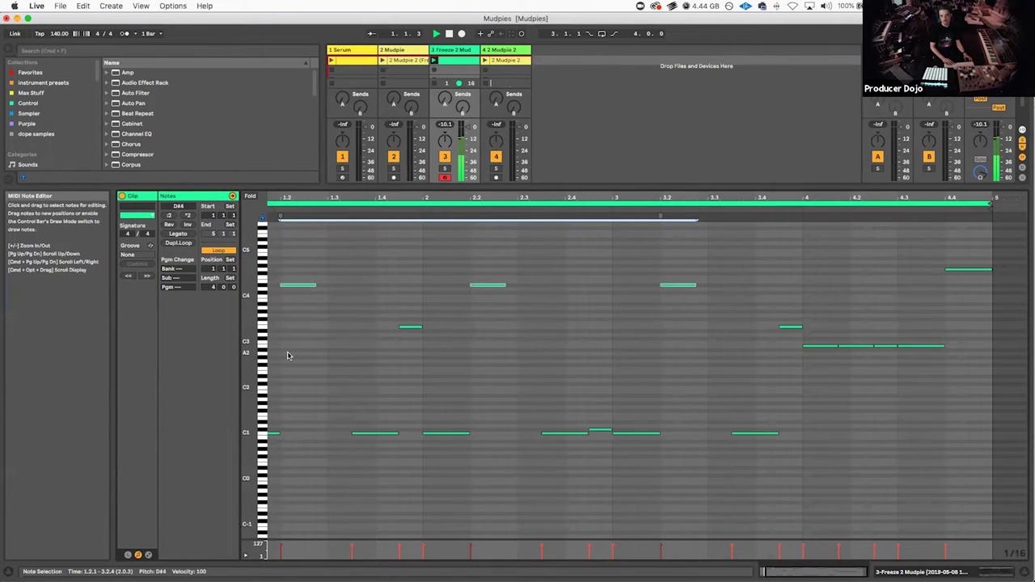
key(Up)
key(Up)
key(Up)
key(space)
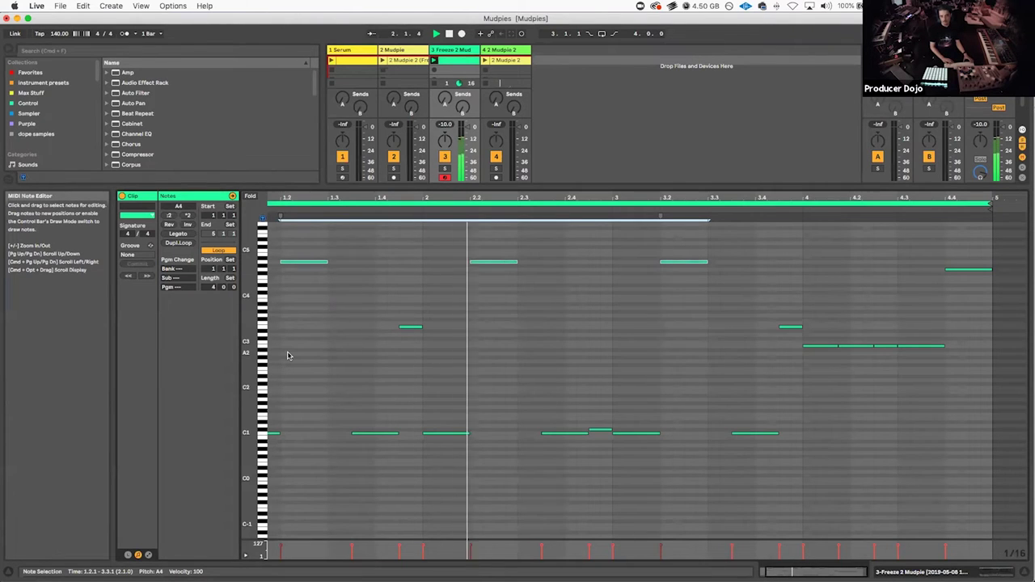
Step: Try the three A4 notes at a length of six sixteenths and at three sixteenths
key(shift+Right)
key(shift+Right)
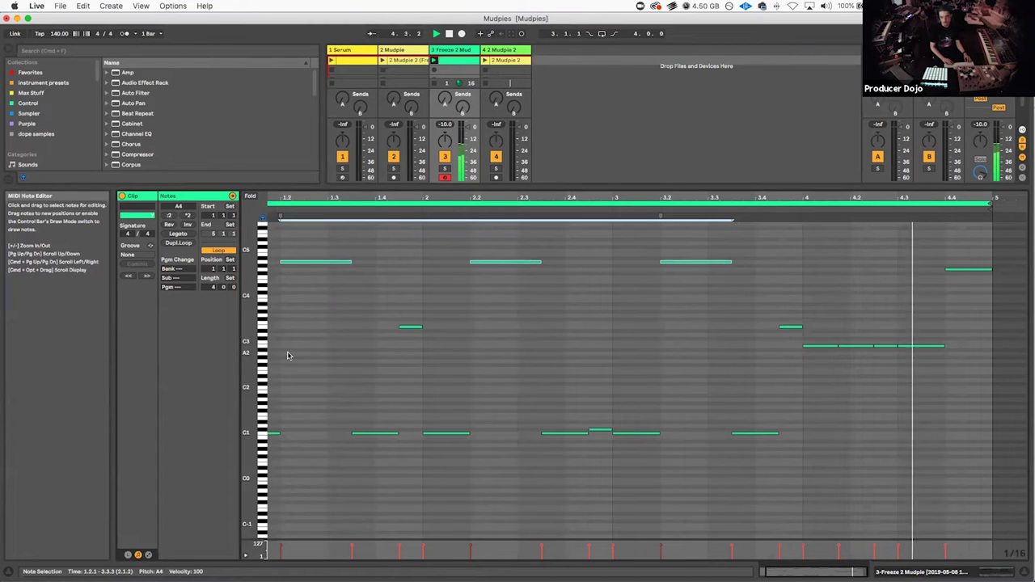
key(shift+Left)
key(shift+Left)
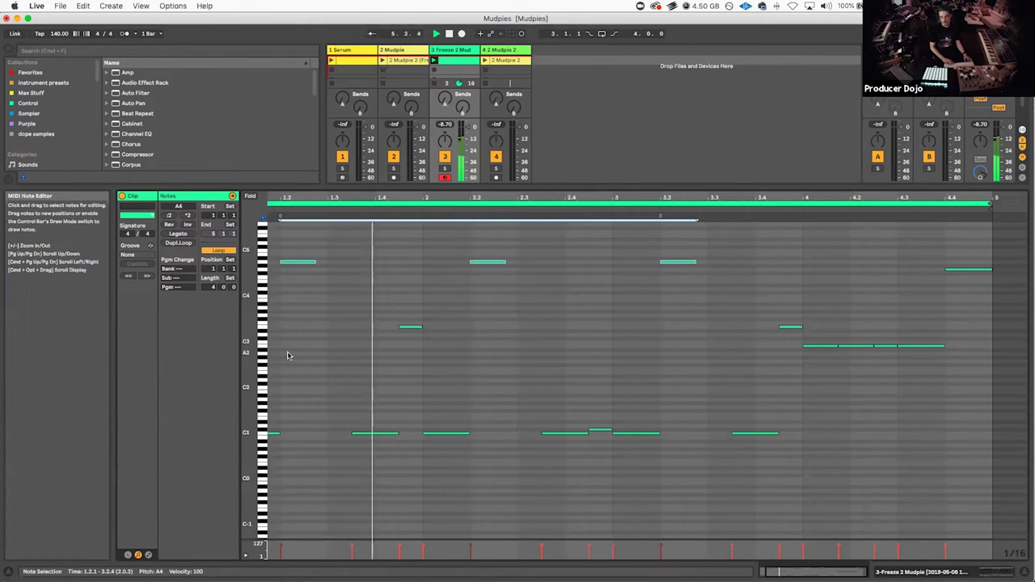
Step: Transpose the three A4 notes up to D#5 and set their length to a quarter note
key(Up)
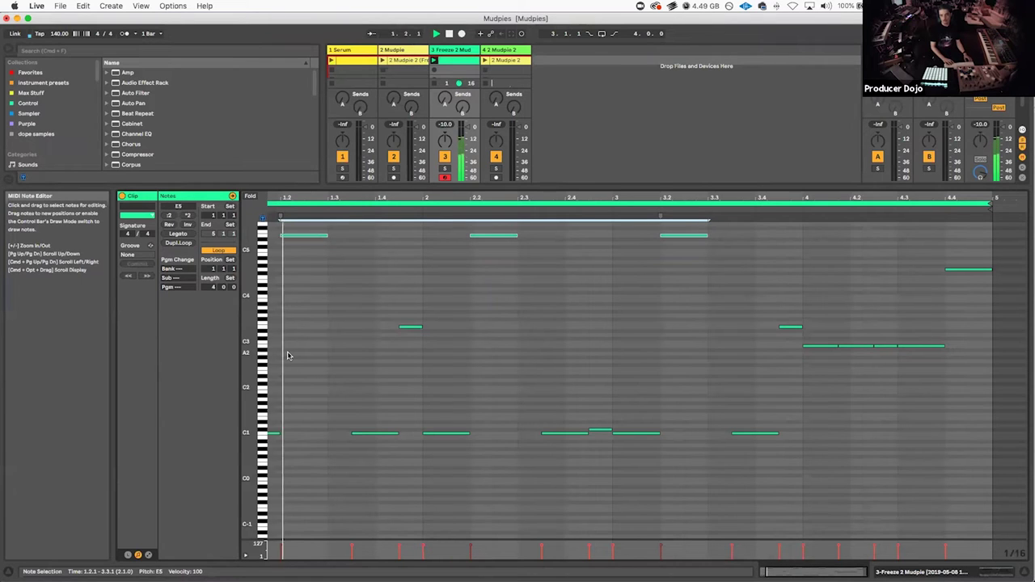
key(Down)
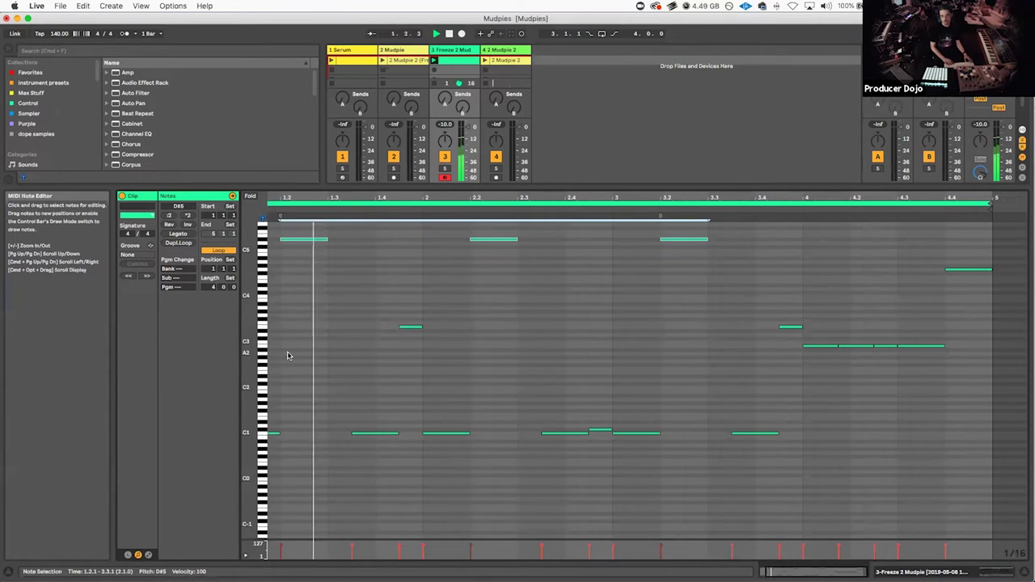
key(shift+Right)
key(shift+Right)
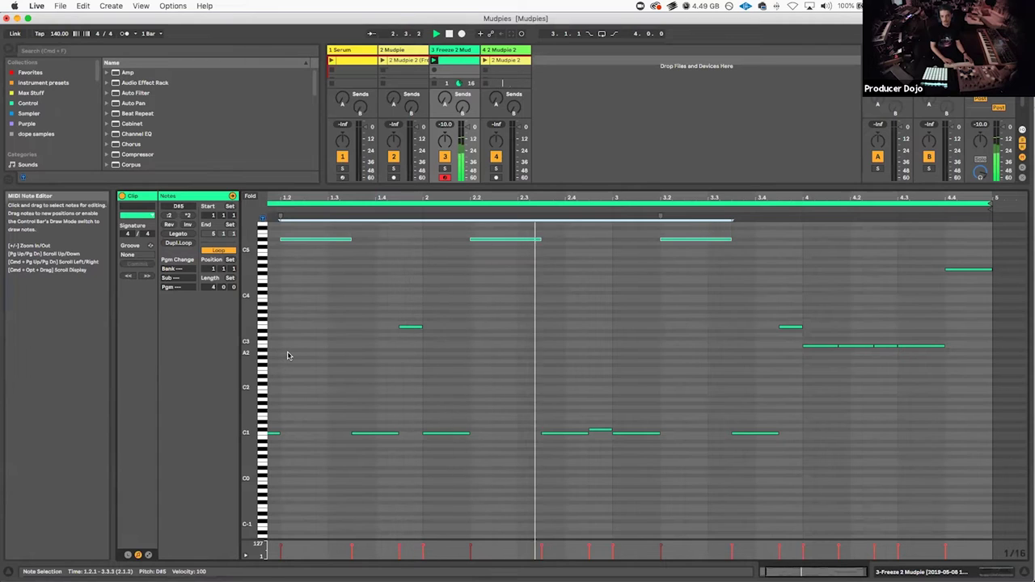
key(shift+Left)
key(shift+Left)
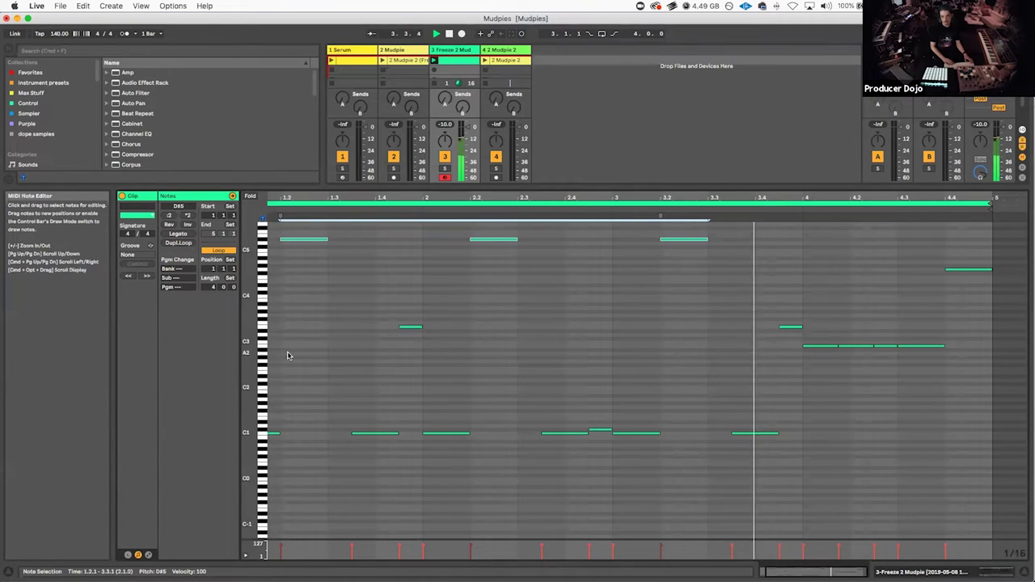
Step: Try transposing all C1 notes in bars 1 to 3 up five octaves to C6, leaving out the C#1 note, and play the pattern
scroll(801, 461, down, 1)
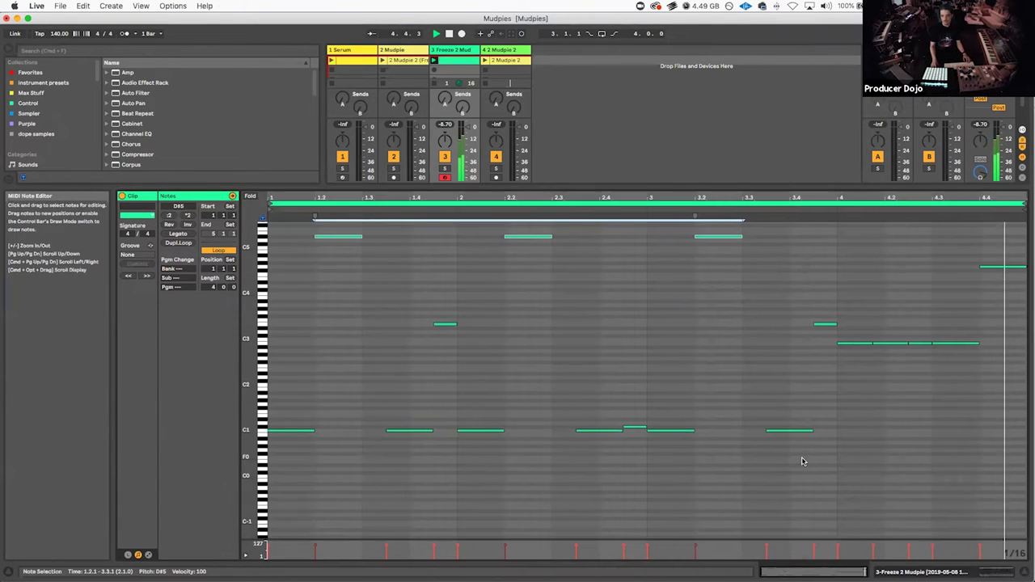
drag(801, 461, 291, 430)
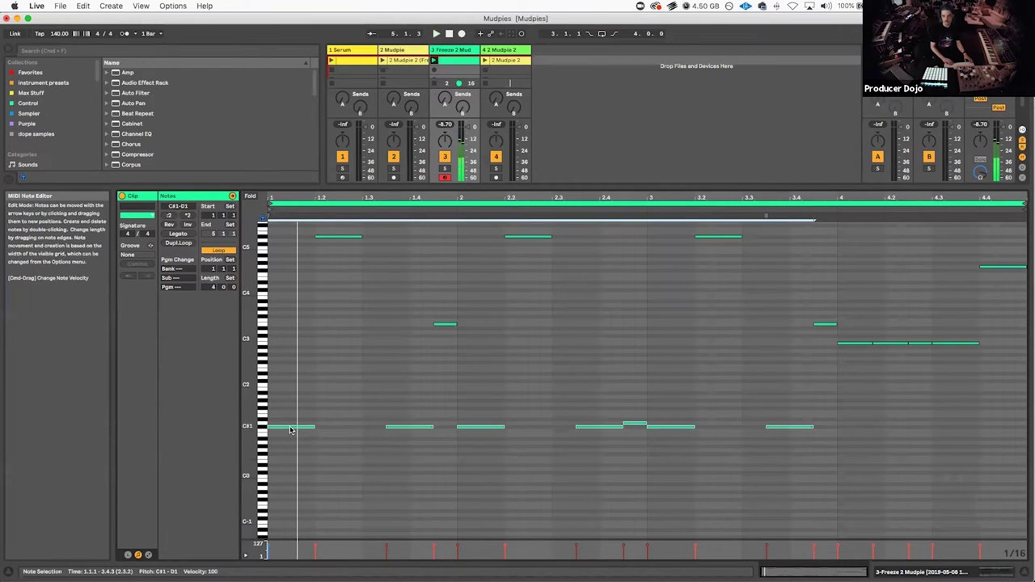
scroll(358, 425, down, 3)
drag(784, 418, 293, 401)
key(shift+Up)
key(shift+Up)
key(shift+Up)
key(shift+Up)
key(shift+Up)
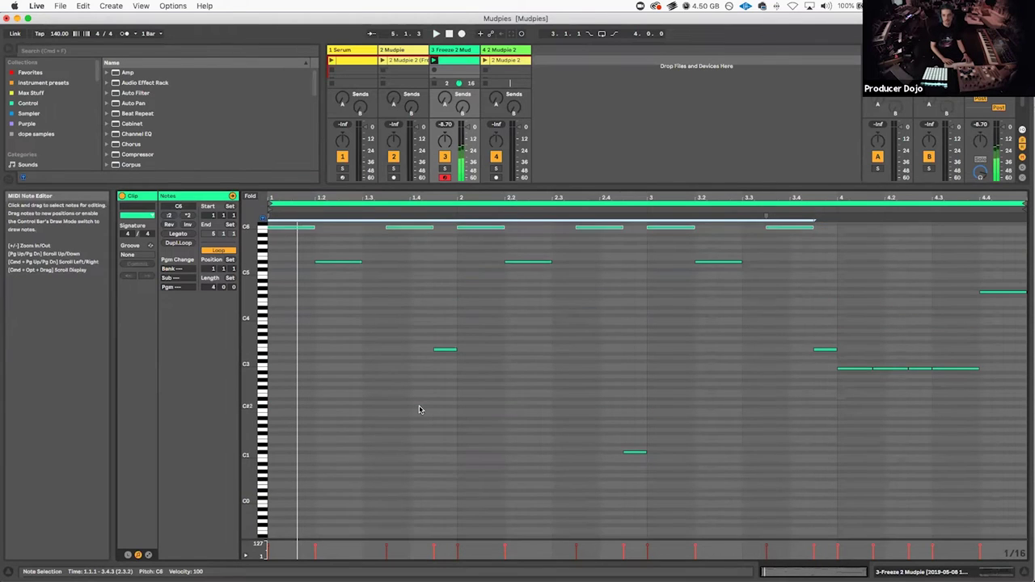
key(space)
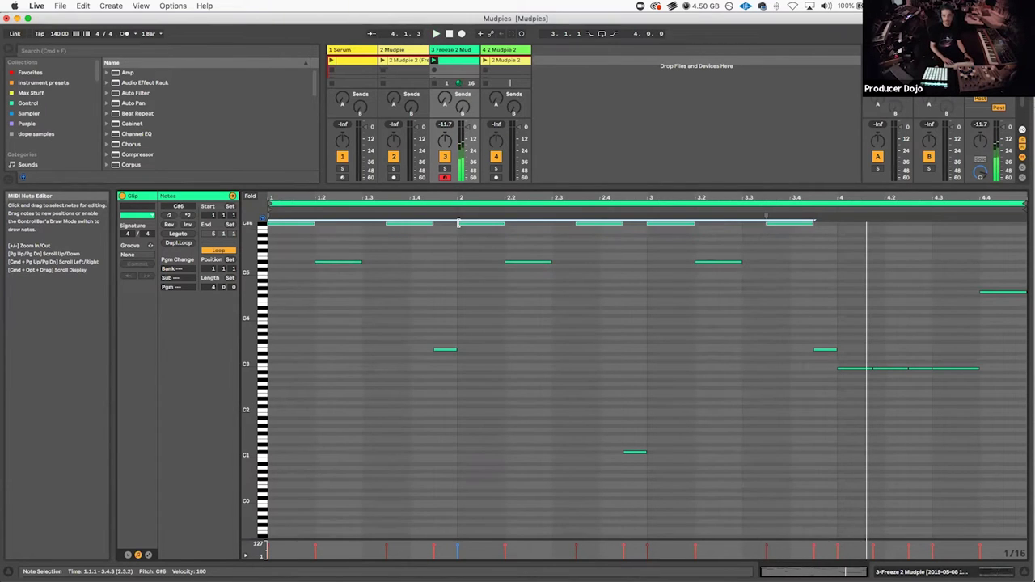
Step: Try the raised C6 notes at C#6 and at A#5 while auditioning the pattern
drag(458, 227, 458, 223)
key(space)
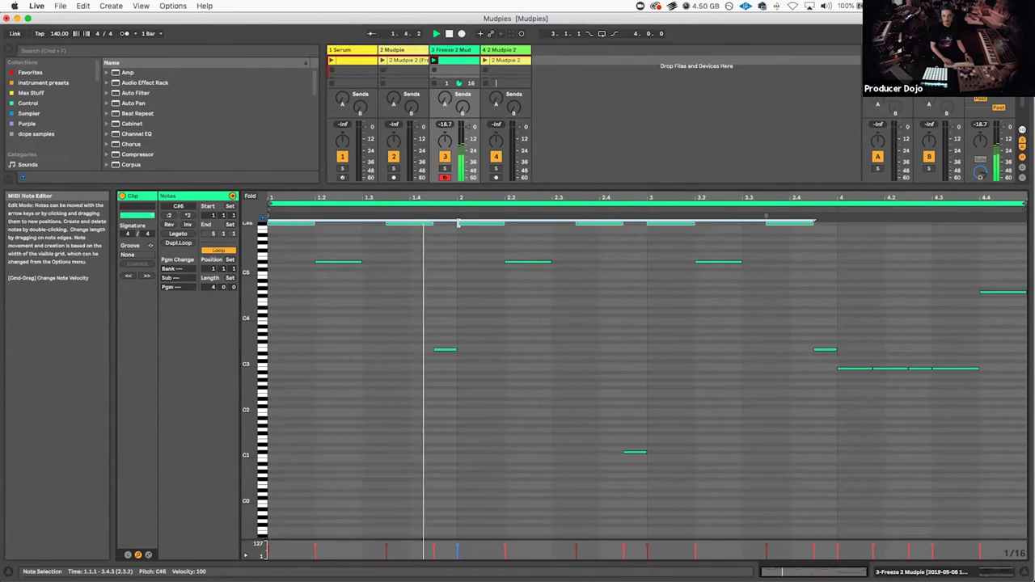
key(Down)
key(Down)
key(Down)
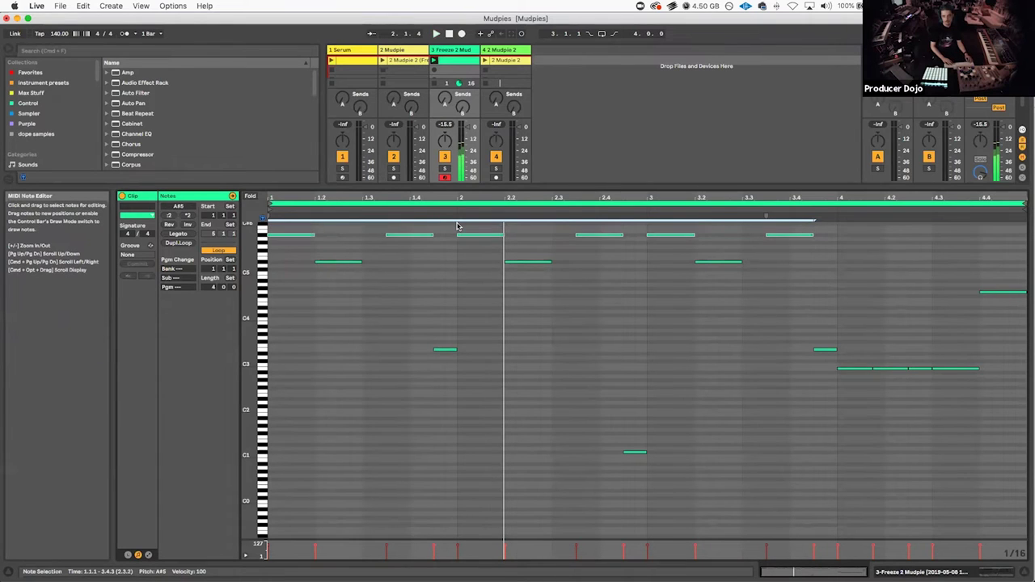
Step: Stop playback and try transposing the selected A#5 notes up to D#6
key(space)
key(Up)
key(Up)
key(Up)
key(Up)
key(Up)
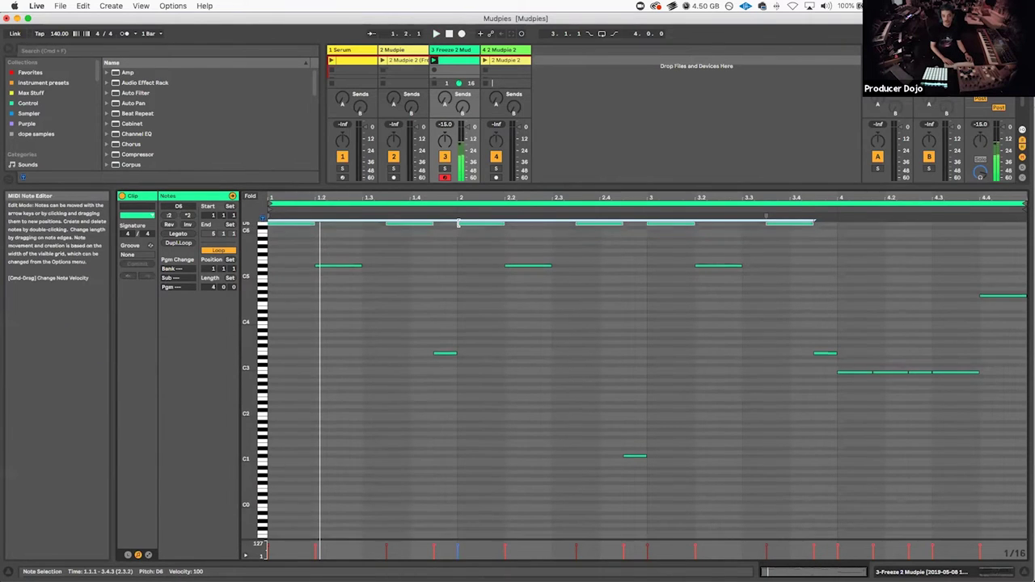
key(Down)
key(Down)
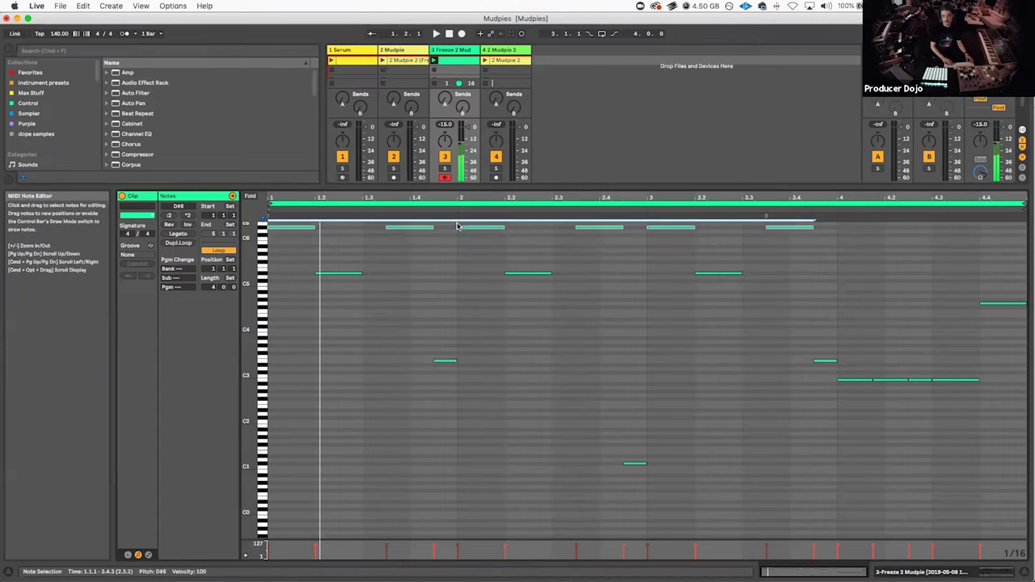
Step: Transpose the selected D#6 notes back down to C1 and restart playback
key(shift+Down)
key(shift+Down)
key(shift+Down)
key(shift+Down)
key(shift+Down)
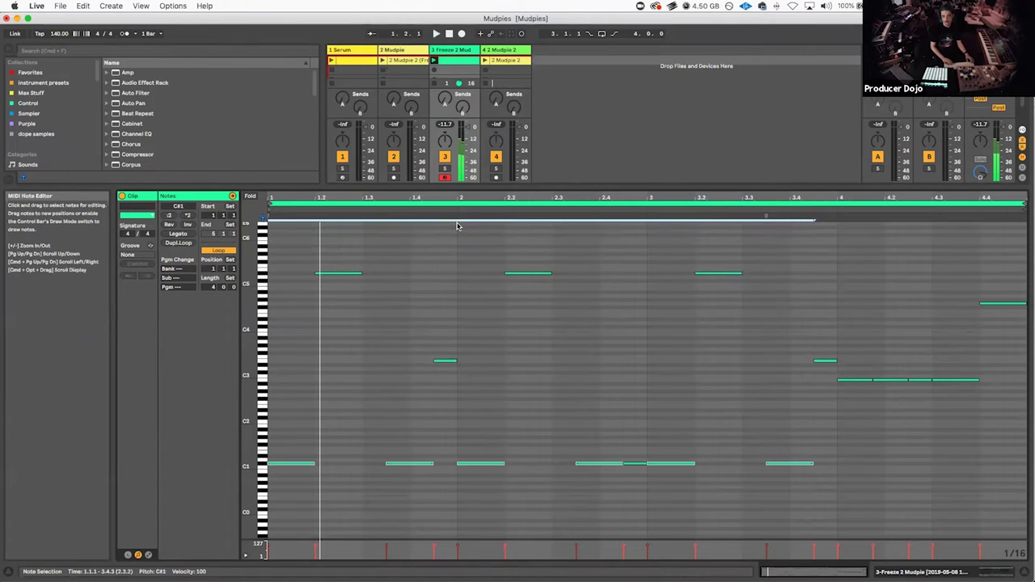
key(Down)
key(space)
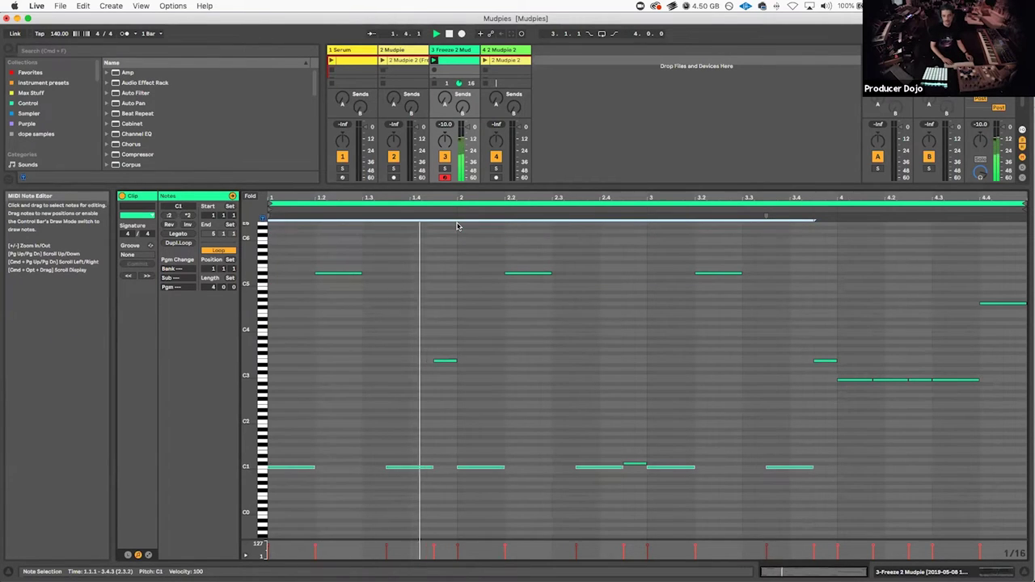
Step: Duplicate the bass clip into the slot below and transpose the copy's C1 notes in bars 1 to 3 up five octaves to C6
key(space)
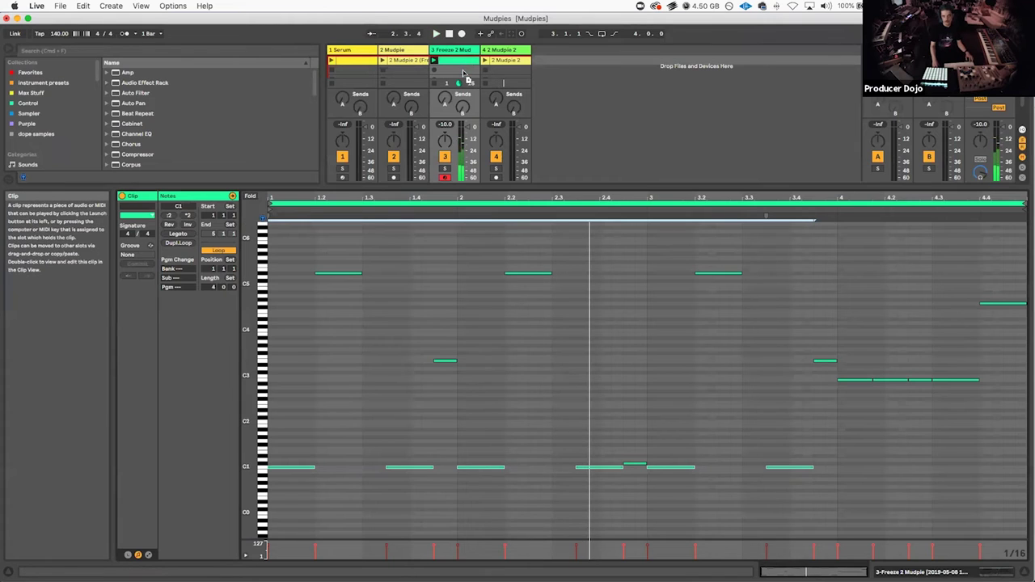
drag(467, 86, 466, 80)
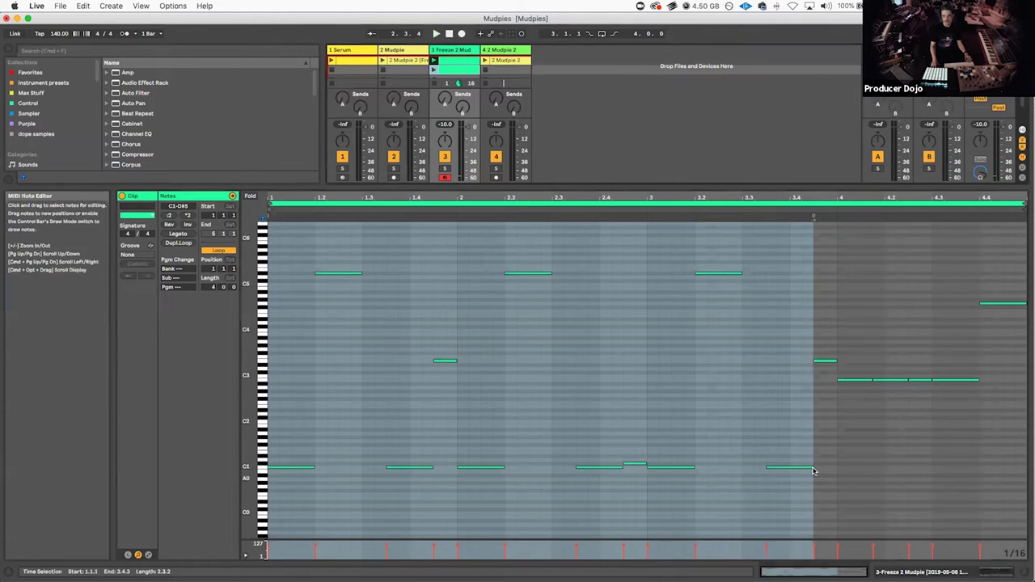
drag(835, 495, 287, 470)
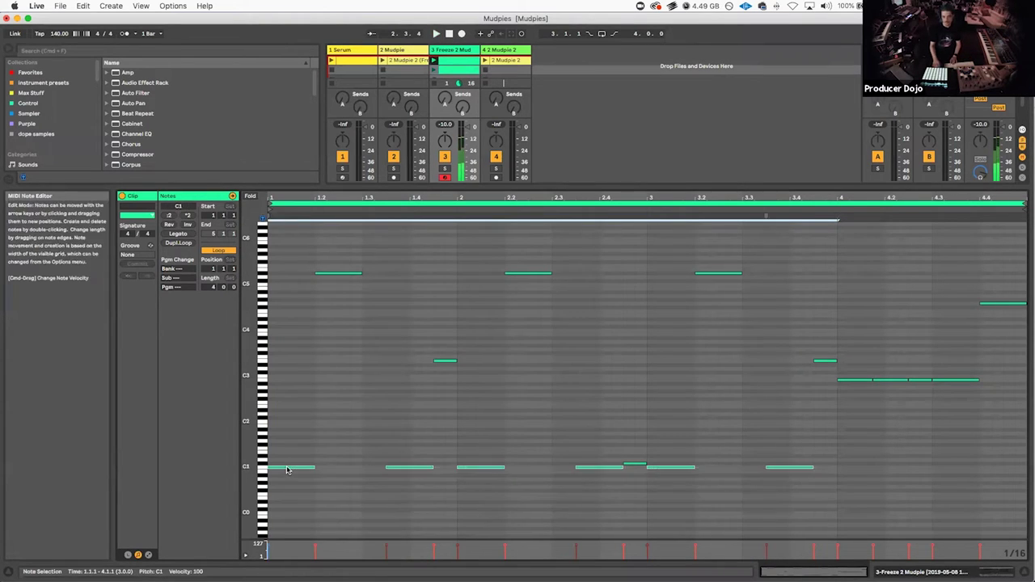
key(shift+Up)
key(shift+Up)
key(shift+Up)
key(shift+Up)
key(shift+Up)
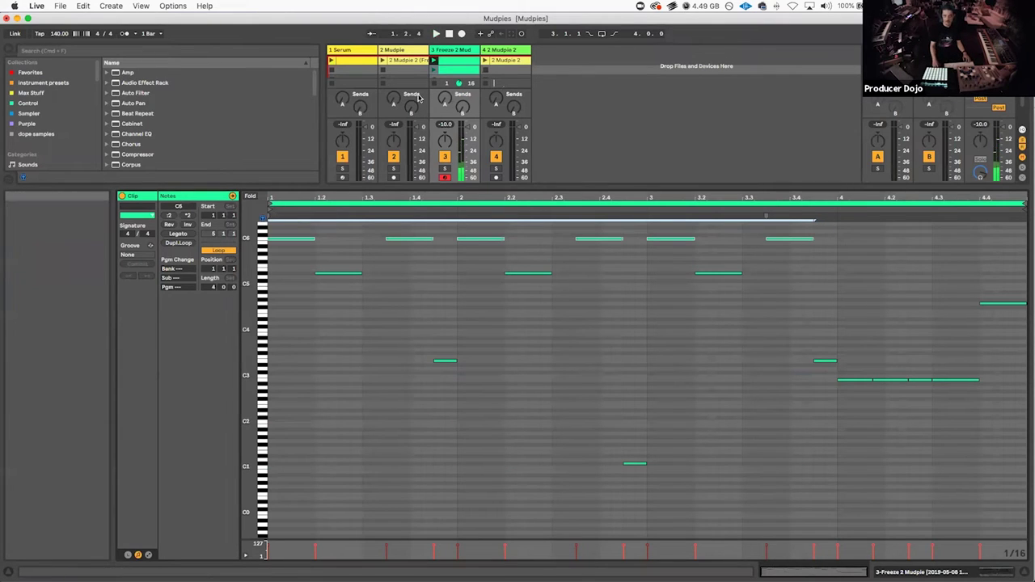
Step: Launch the duplicated clip and transpose its three D#5 notes on beat 2 up to F5
click(434, 70)
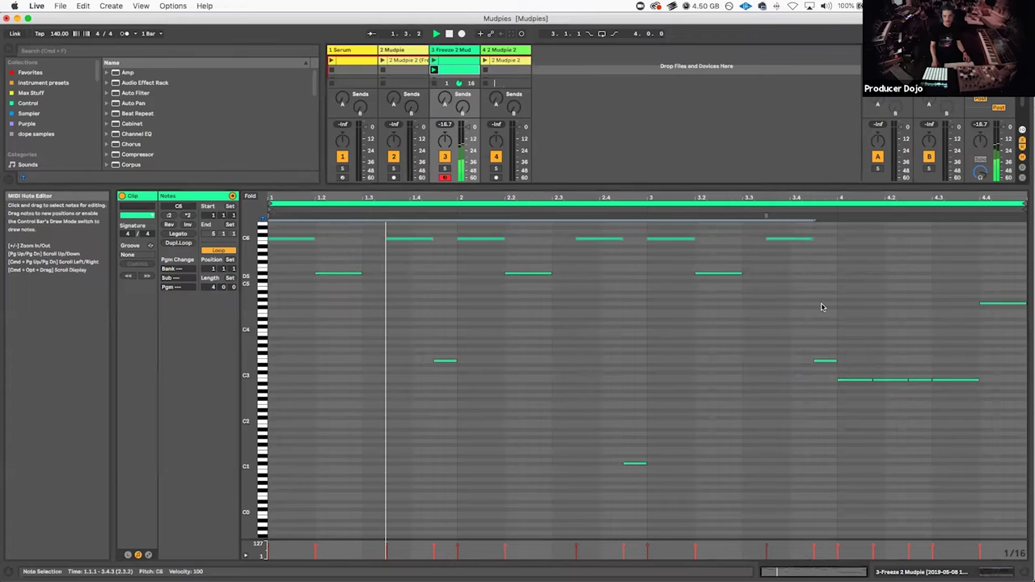
drag(753, 312, 351, 270)
key(Up)
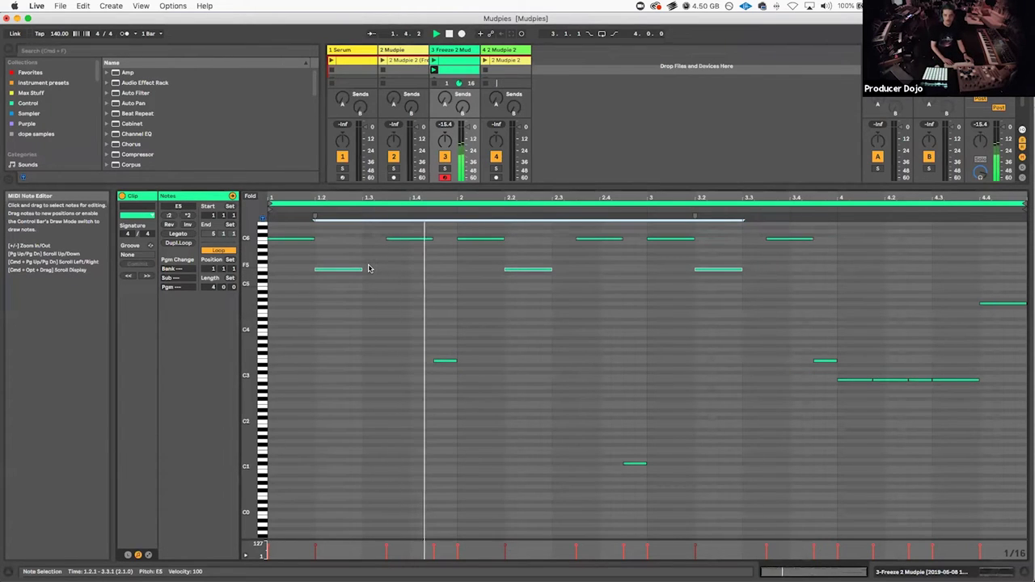
key(Up)
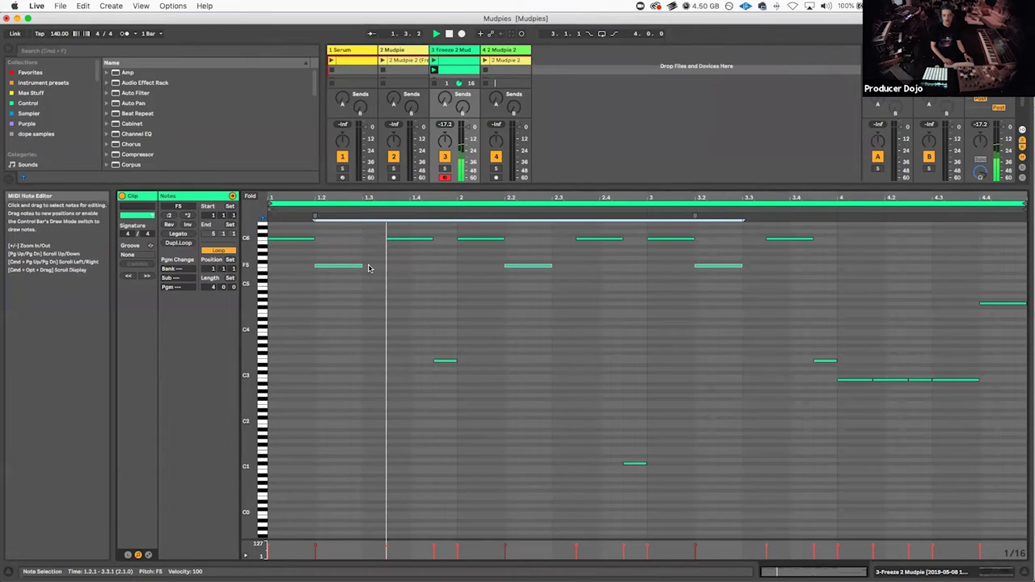
Step: Lengthen the three F5 notes by two sixteenths, transpose the four consecutive notes starting bar 4 down to G2, and restart playback
key(shift+Right)
key(shift+Right)
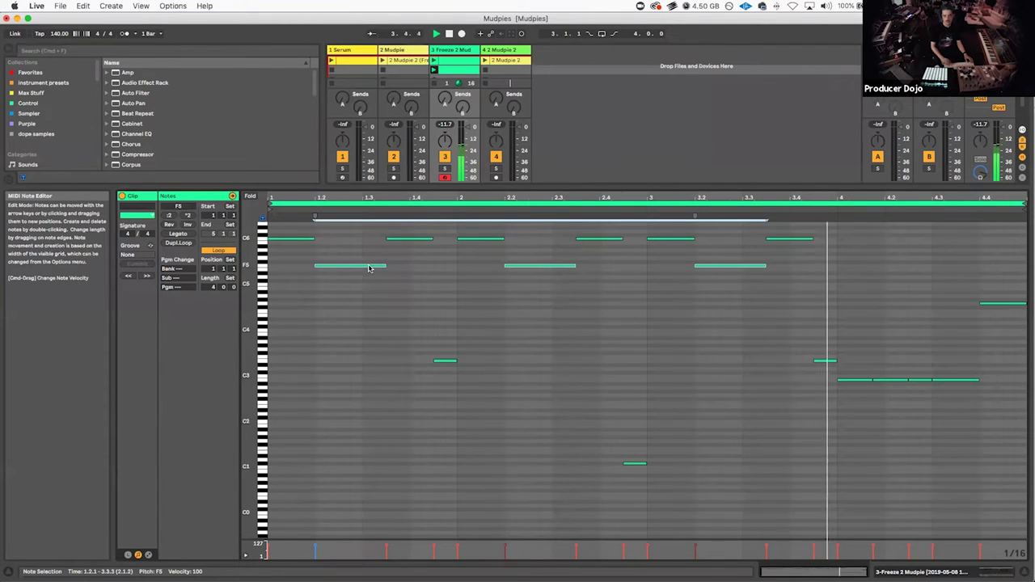
scroll(433, 293, down, 4)
scroll(987, 385, up, 3)
scroll(988, 386, up, 1)
drag(984, 401, 832, 360)
drag(960, 399, 859, 368)
key(Down)
key(Down)
key(Down)
key(Down)
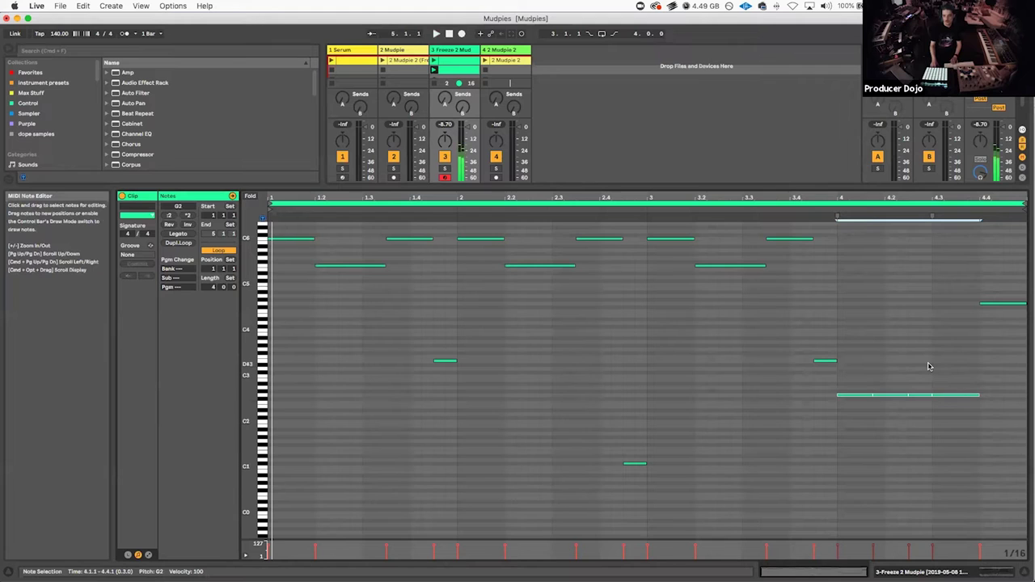
key(space)
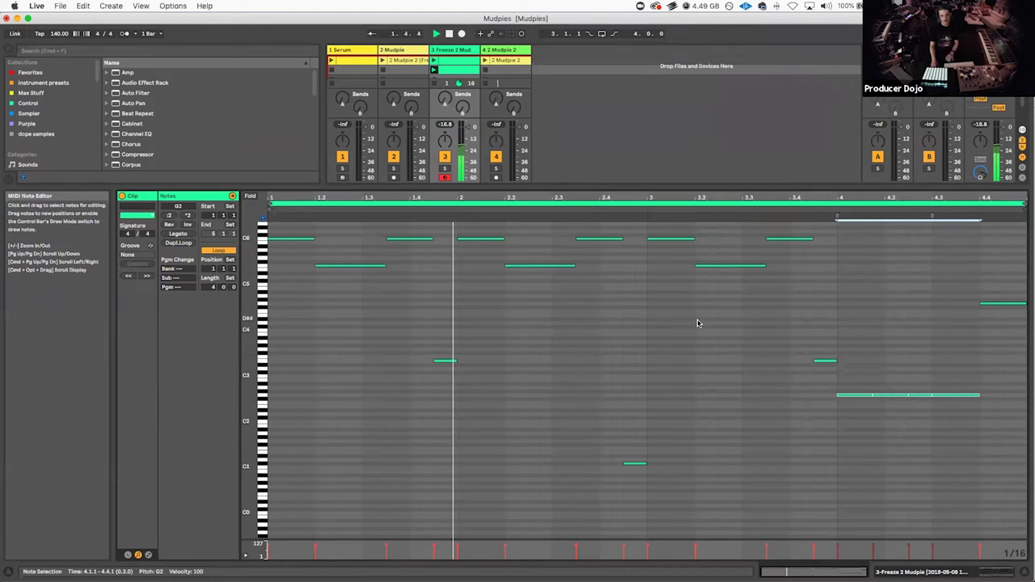
Step: Transpose the three long notes on beat 2 of bars 1 to 3 down to A#3 and play the clip
drag(741, 285, 346, 269)
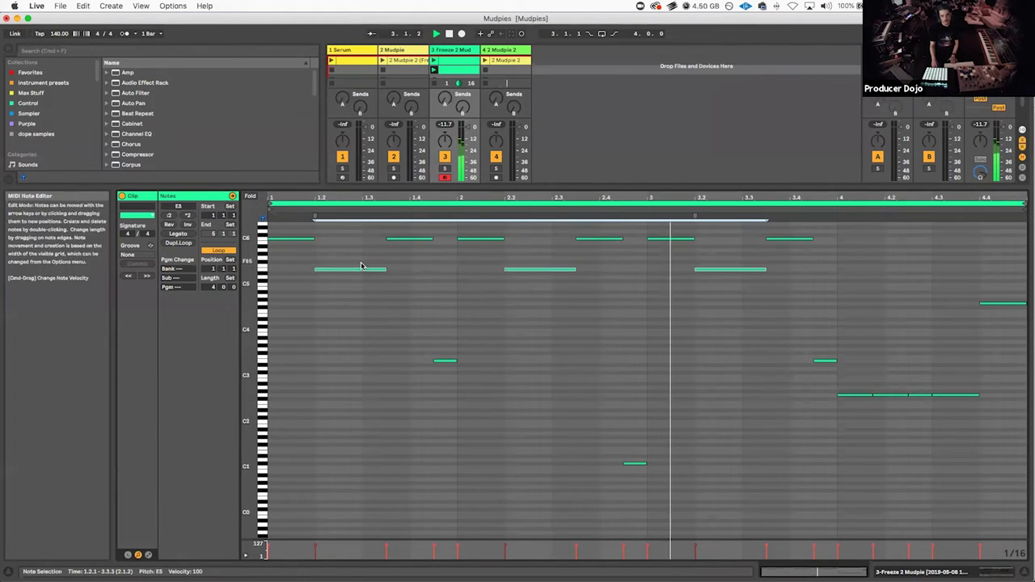
key(Down)
key(Down)
key(Down)
key(Down)
key(Down)
key(Down)
key(Down)
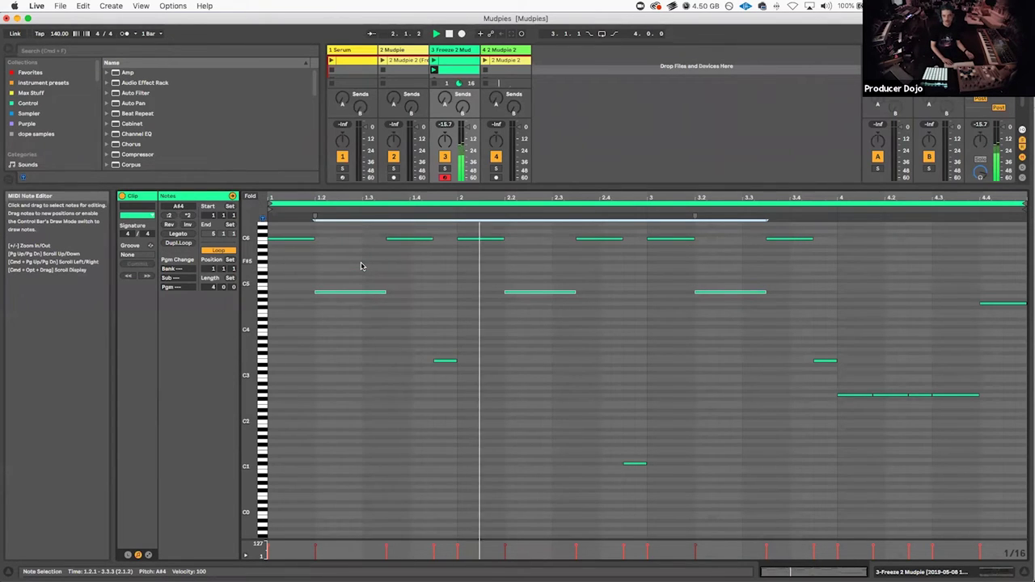
key(Down)
key(Down)
key(Down)
key(Down)
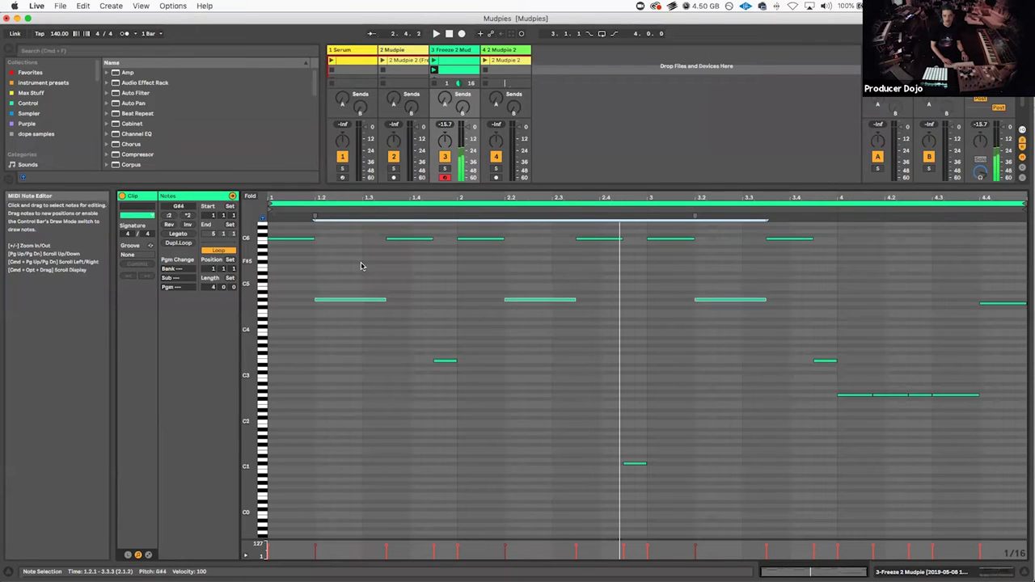
key(Down)
key(Down)
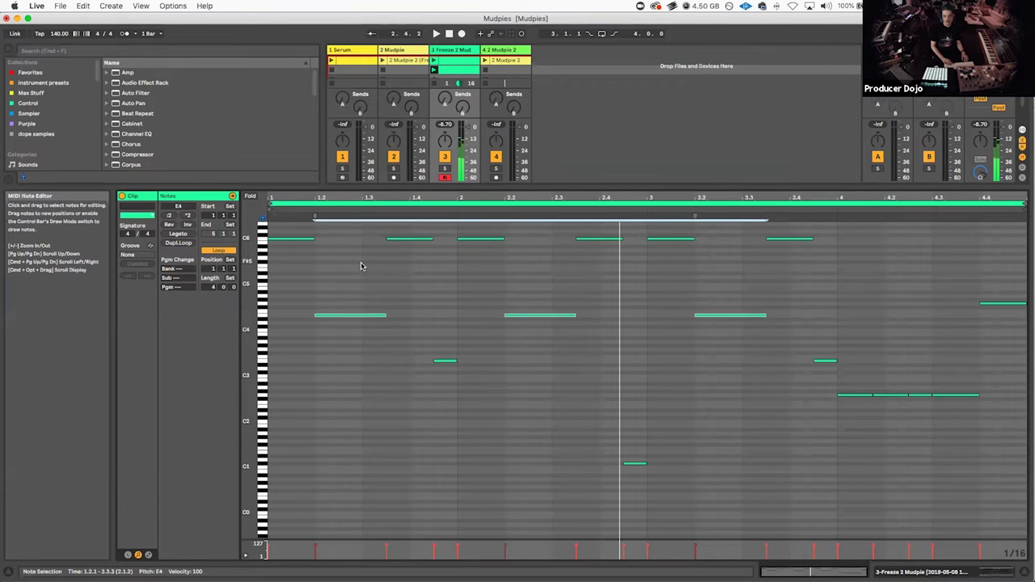
key(Down)
key(Down)
key(Down)
key(Down)
key(Down)
key(Down)
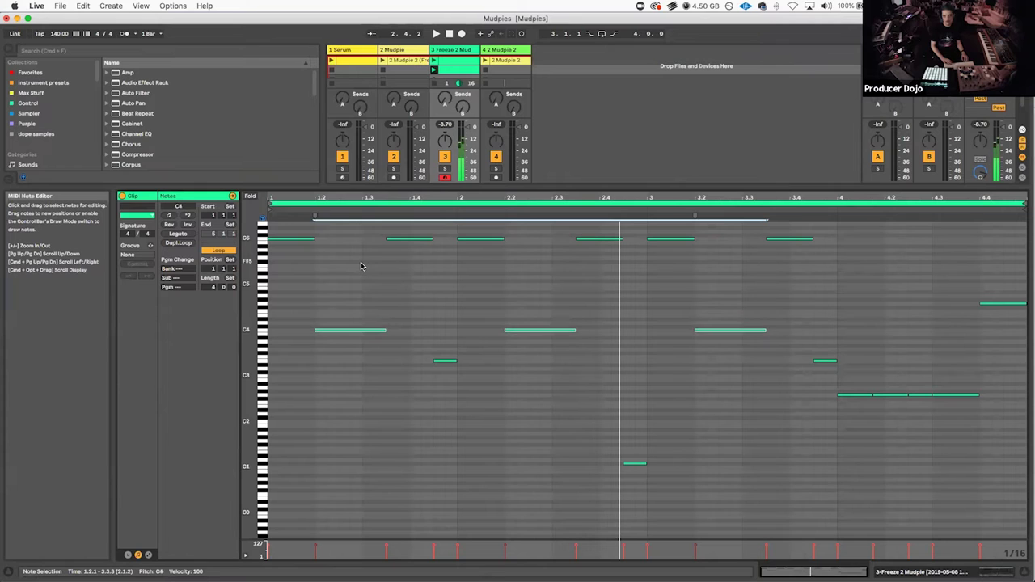
key(space)
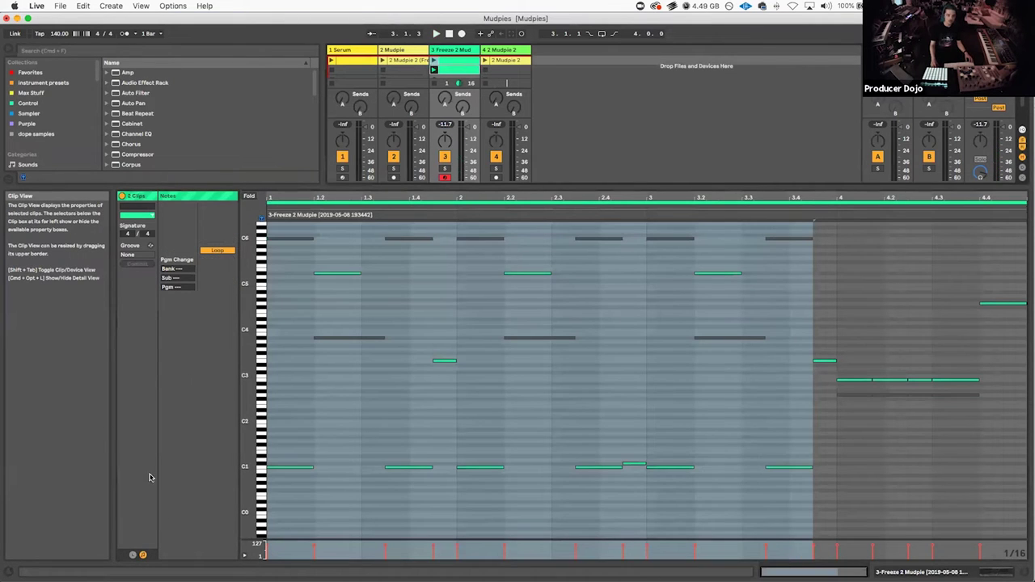
Step: Set both bass clips to a Next follow action with a follow action time of 4 bars and launch them
click(133, 555)
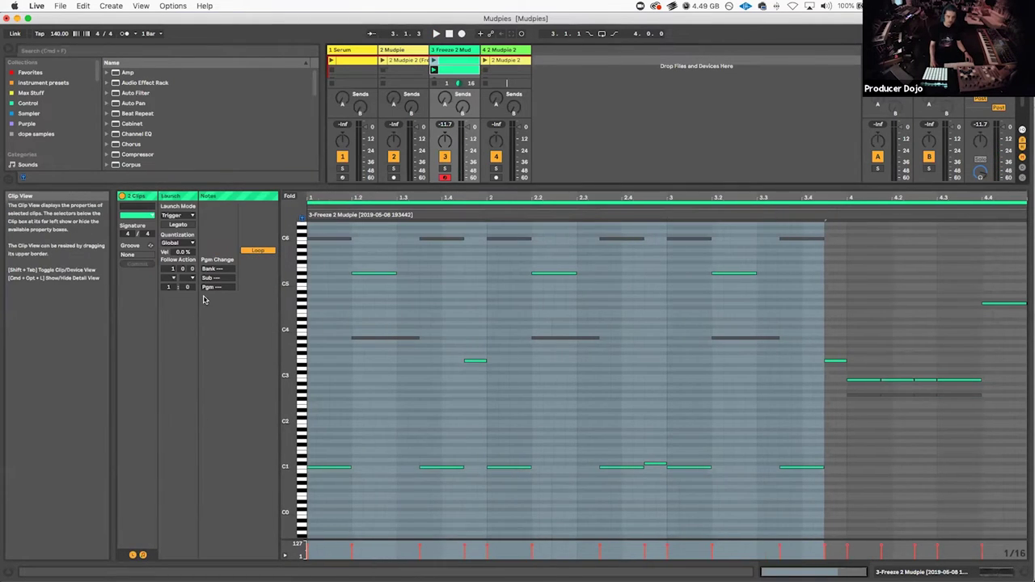
click(171, 279)
click(172, 285)
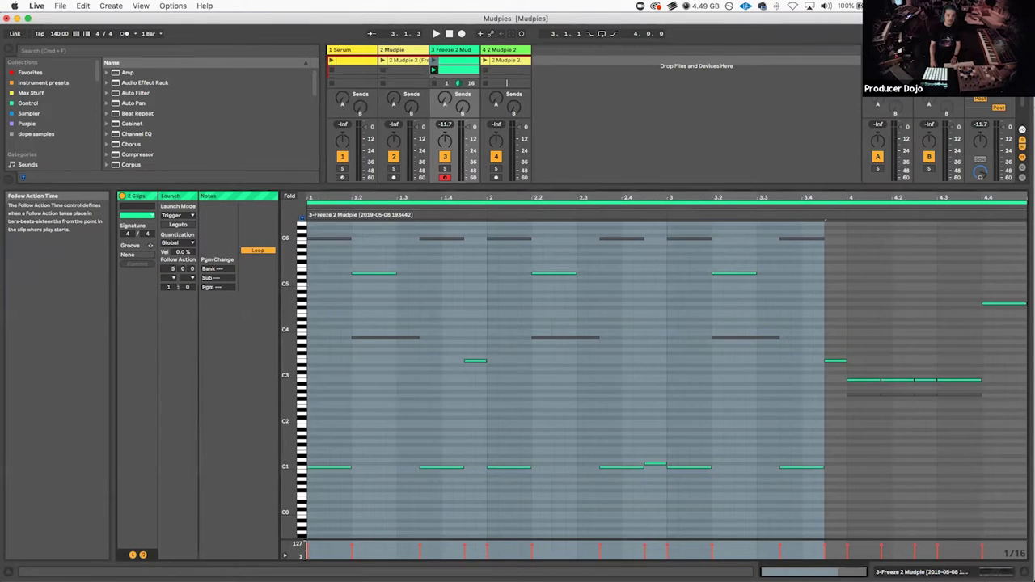
click(171, 279)
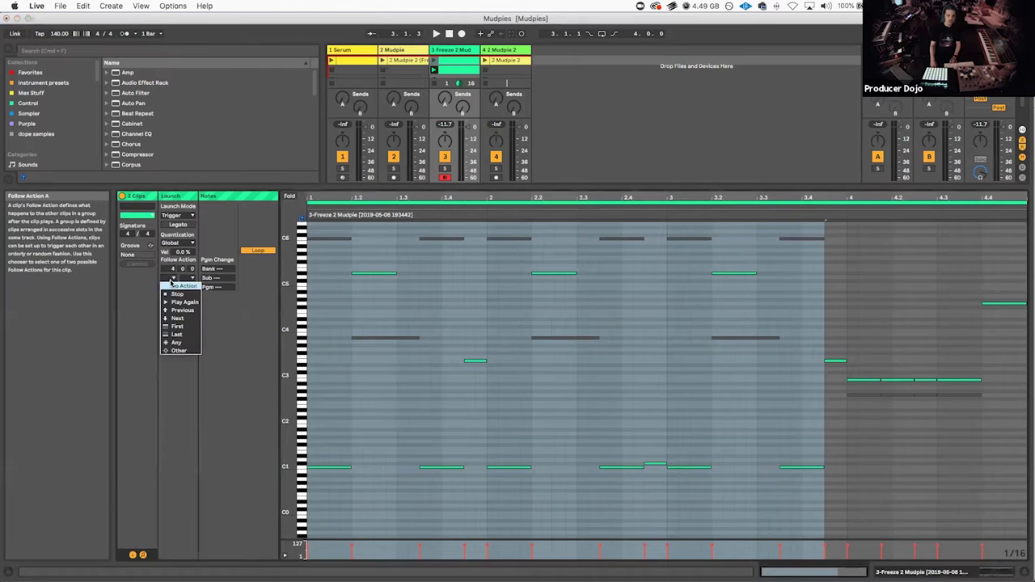
click(177, 318)
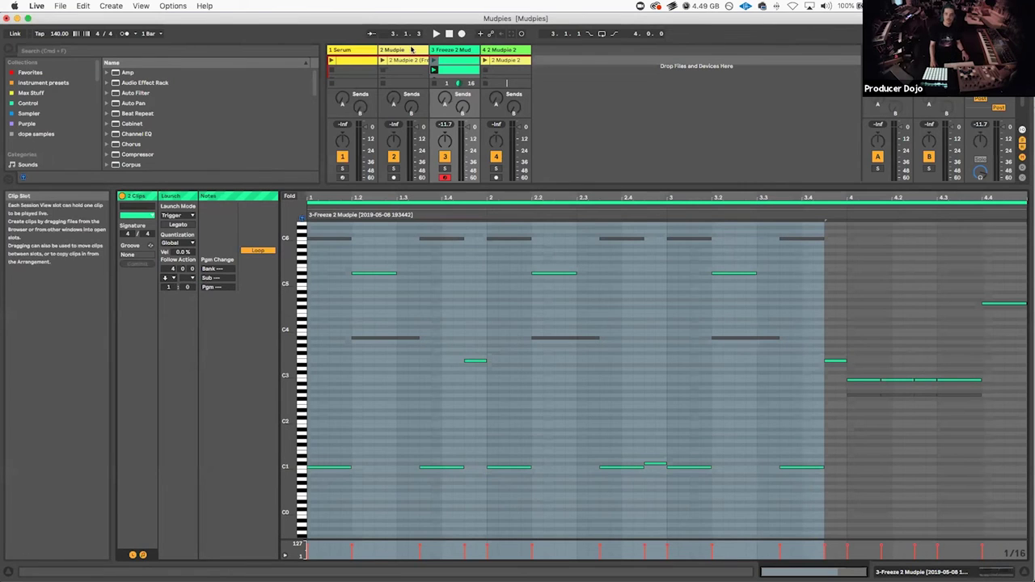
click(434, 68)
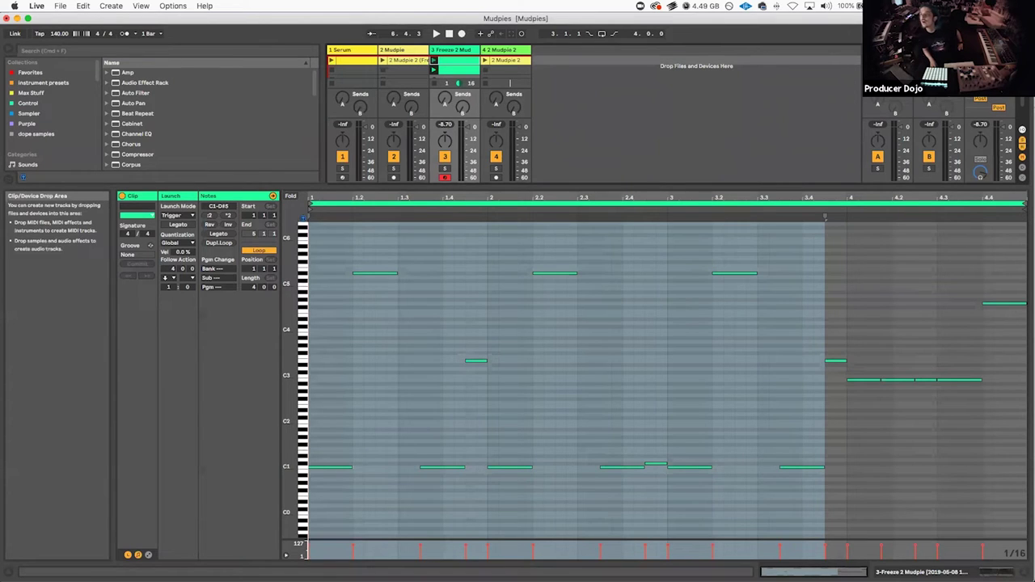
Step: Route the 3-Freeze 2 Mudpie track into audio track 4 and start recording it into that track's second slot
click(518, 233)
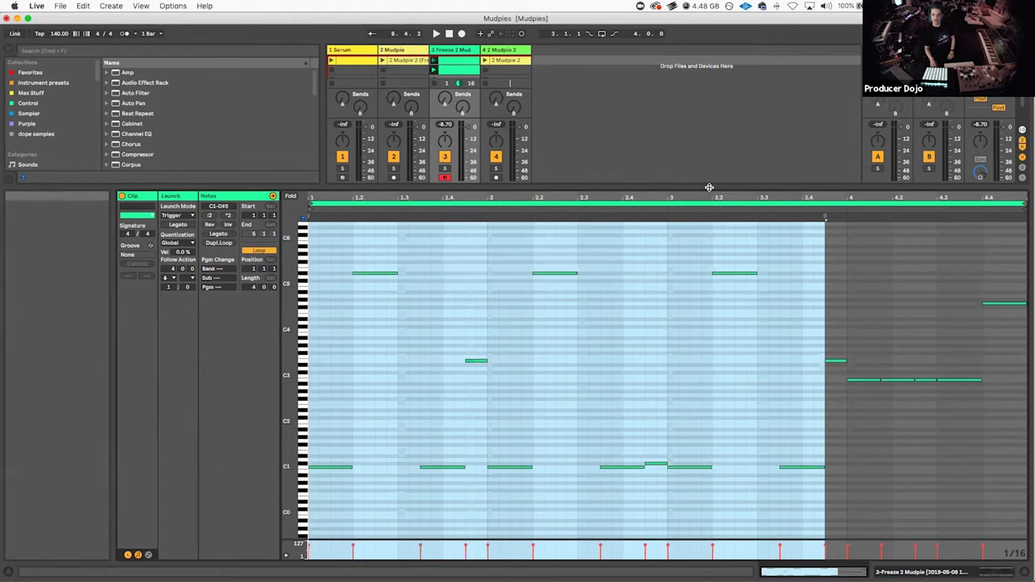
key(super+alt+i)
drag(670, 269, 670, 427)
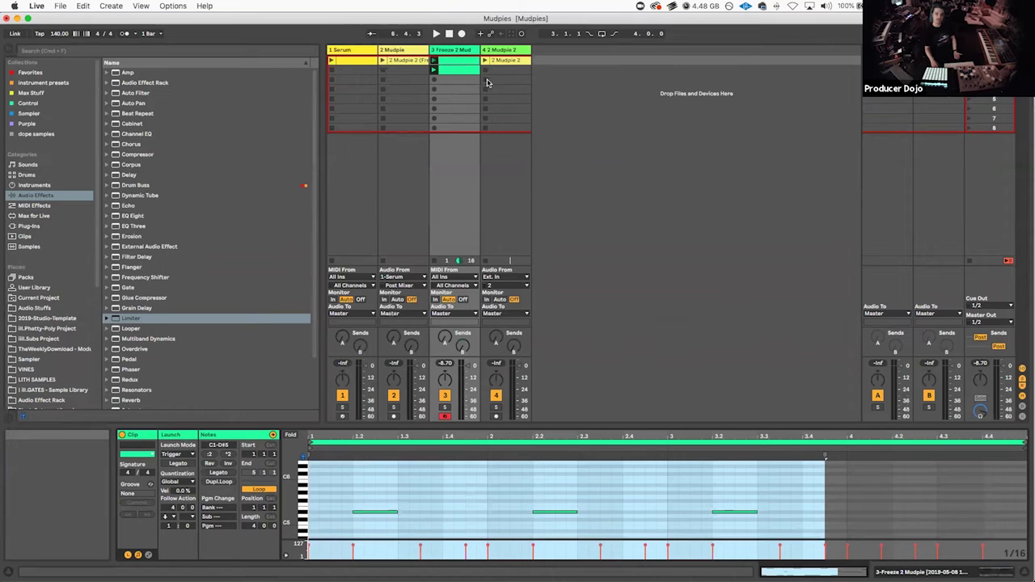
click(506, 277)
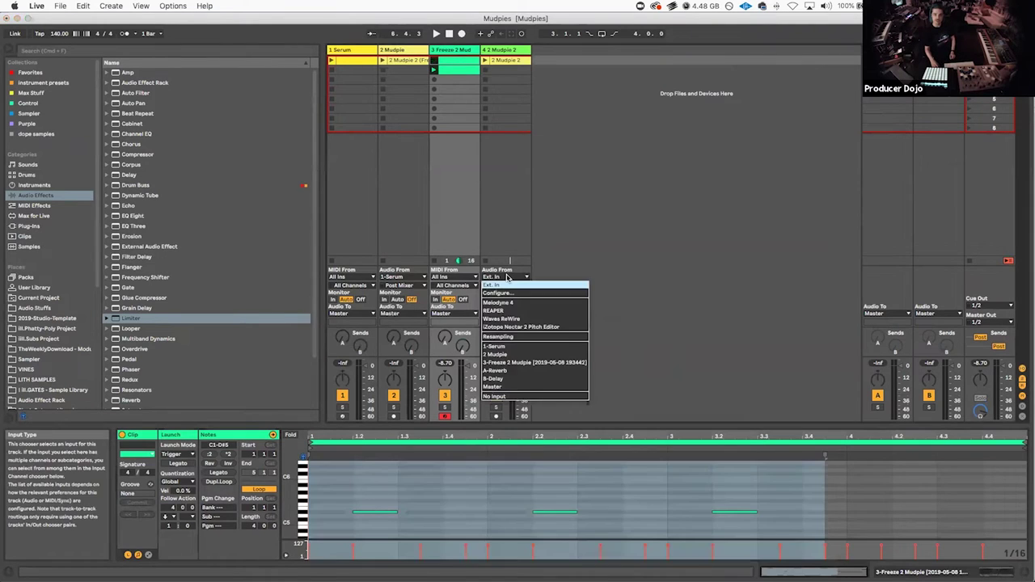
click(522, 363)
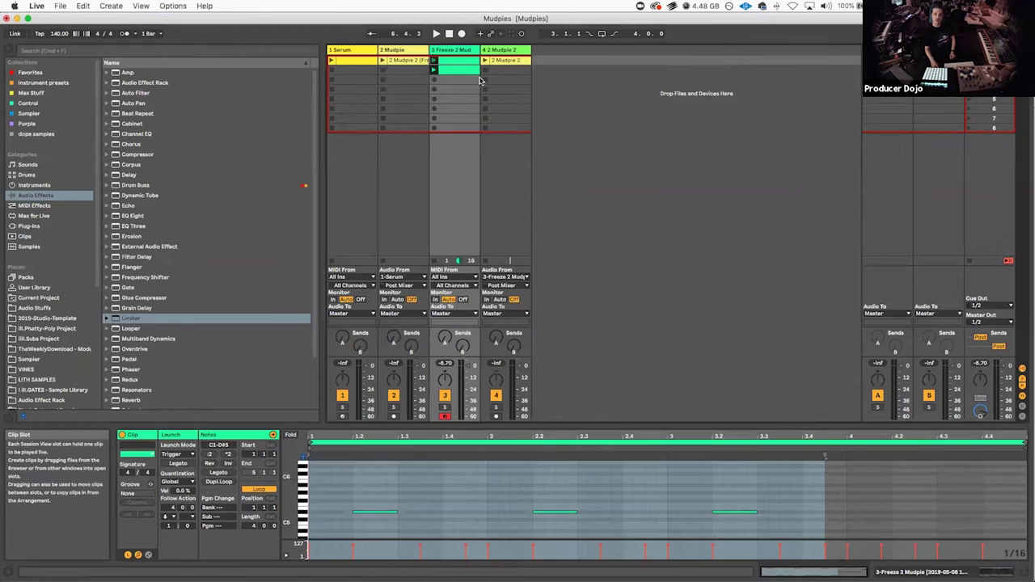
click(496, 417)
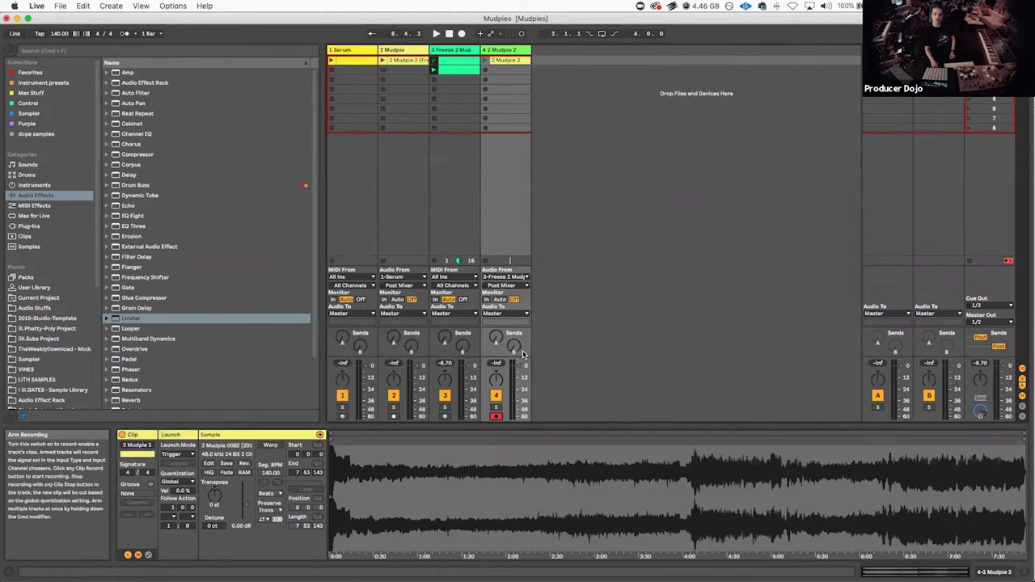
click(485, 72)
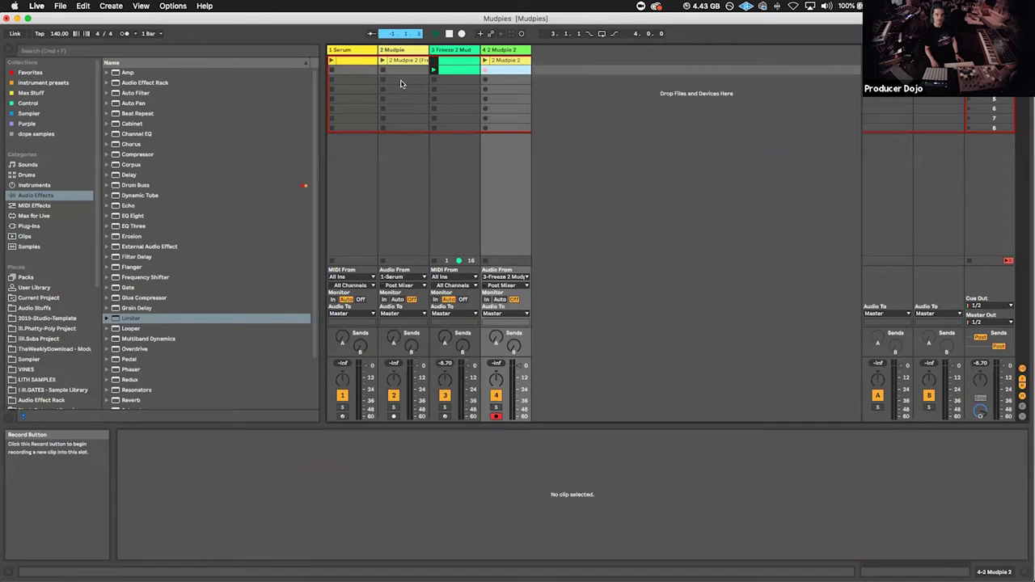
Step: Load Guitar Rig 5 from the Favorites collection onto the 3-Freeze 2 Mudpie track and enable its right input channel
click(29, 227)
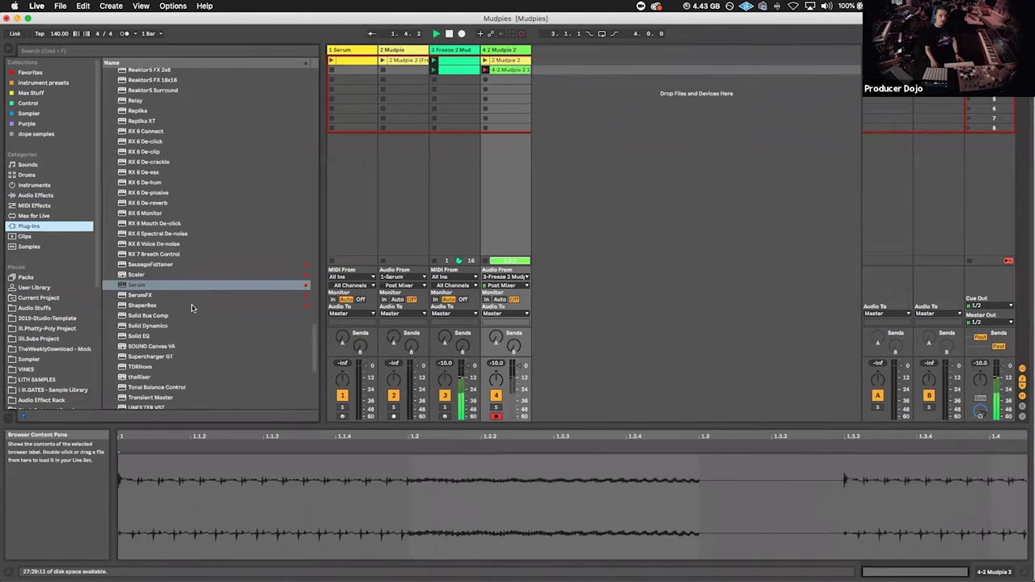
scroll(149, 332, up, 10)
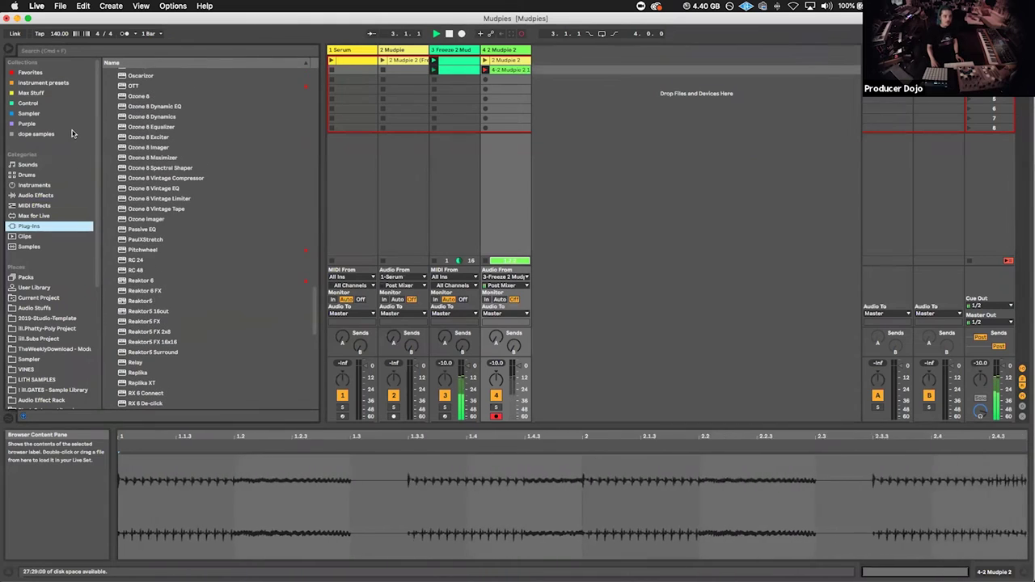
click(31, 73)
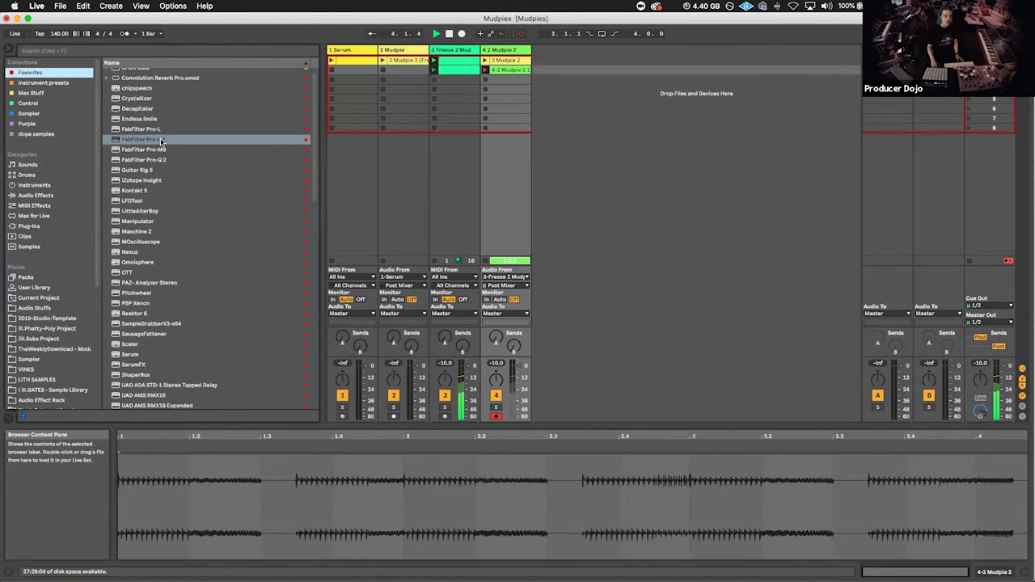
click(222, 169)
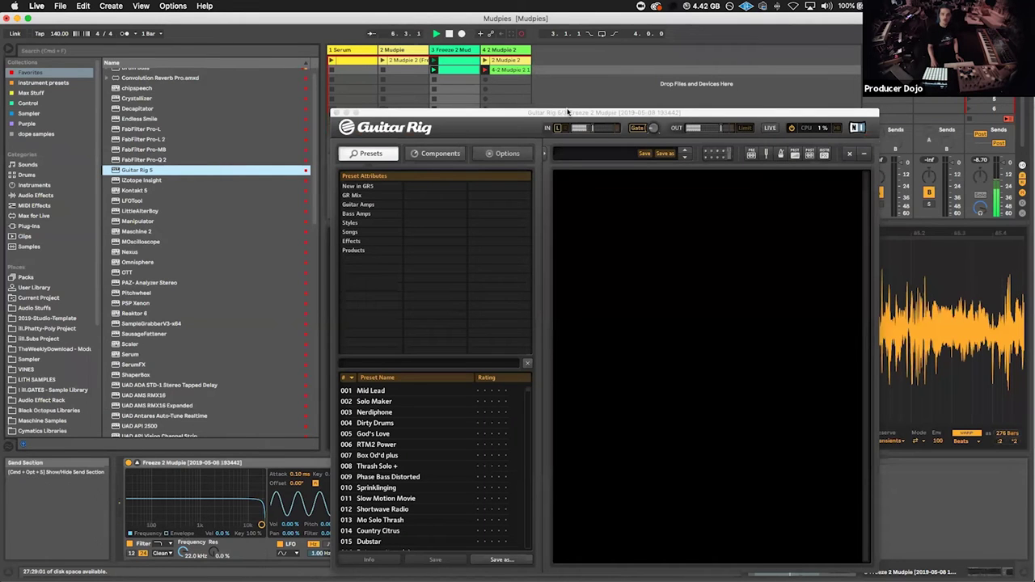
click(564, 128)
drag(563, 113, 299, 47)
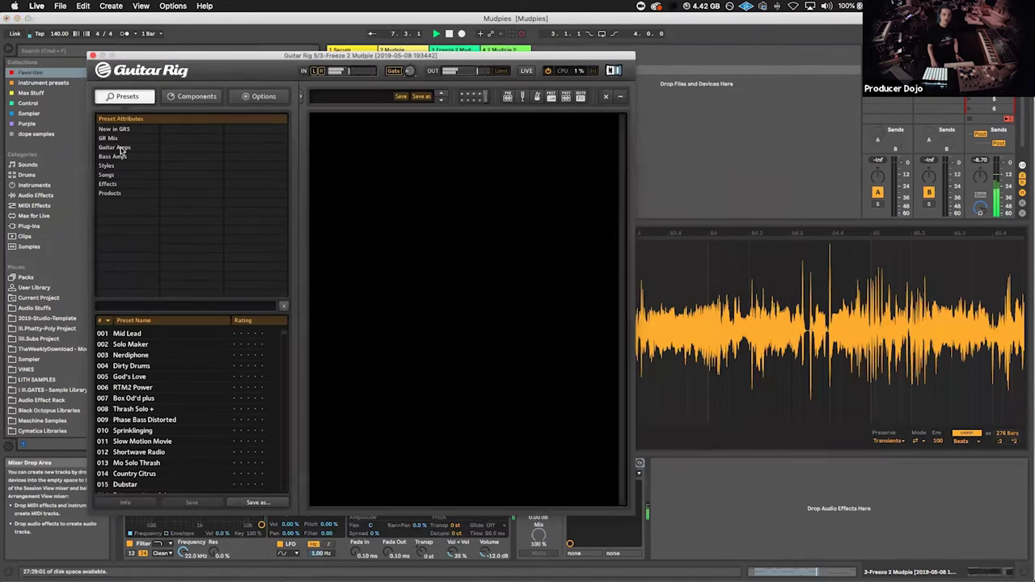
Step: Audition the Guitar Rig presets Thrash Solo +, Country Citrus and Smashed Biggerizer while recording
click(140, 402)
click(247, 413)
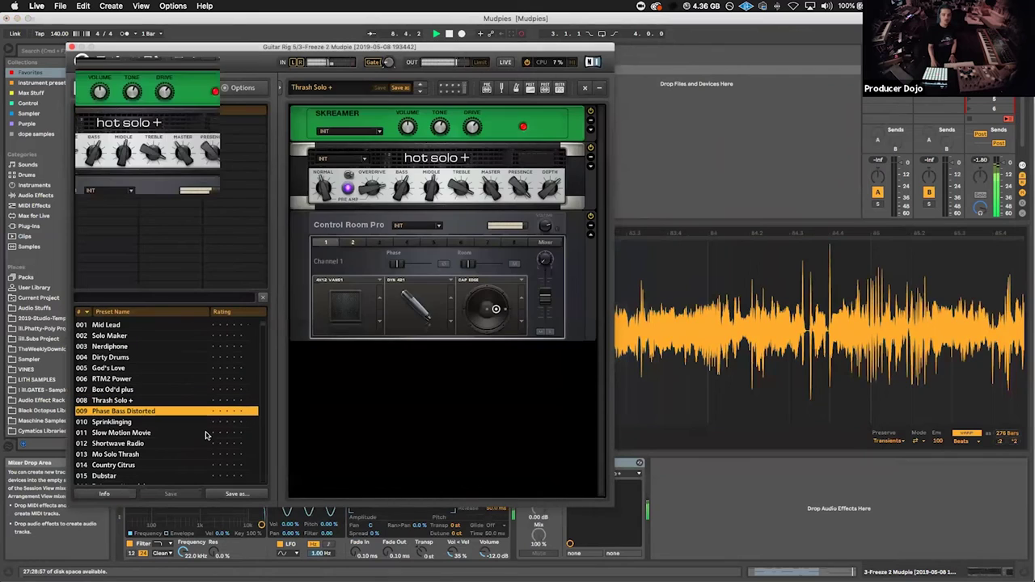
key(Down)
double_click(122, 469)
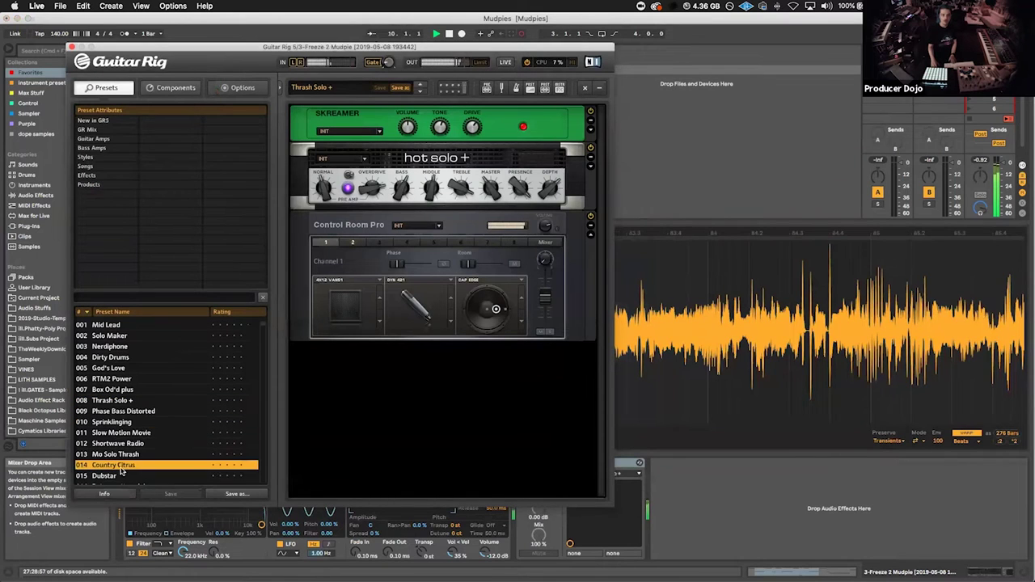
scroll(140, 439, down, 10)
click(156, 442)
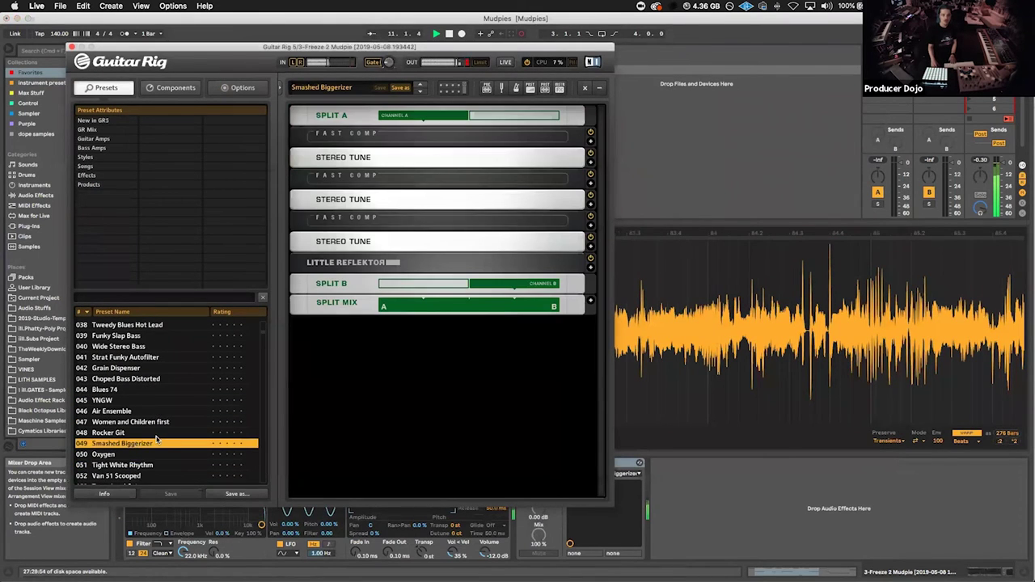
Step: Run the recorded bass through the presets Blues 74, Grain Dispenser, Oxygen, Para More, Kurt in Bloom and Teksturize
click(123, 389)
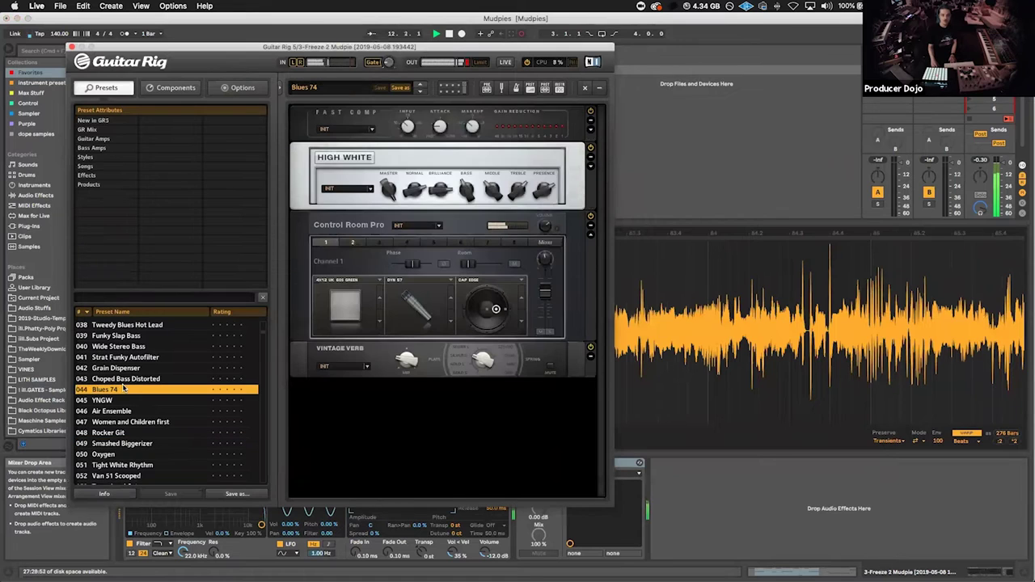
click(127, 372)
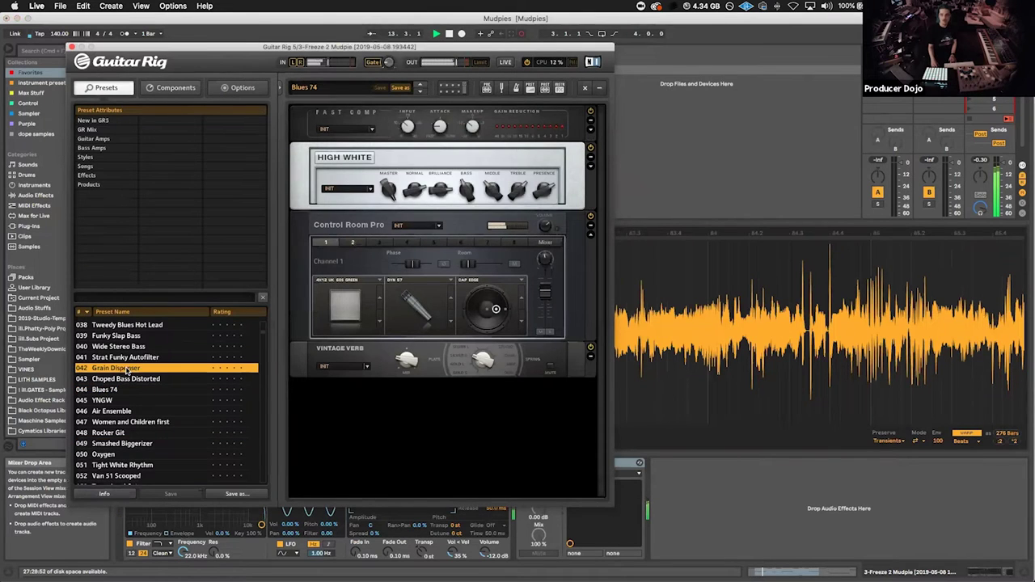
click(148, 453)
scroll(148, 454, down, 4)
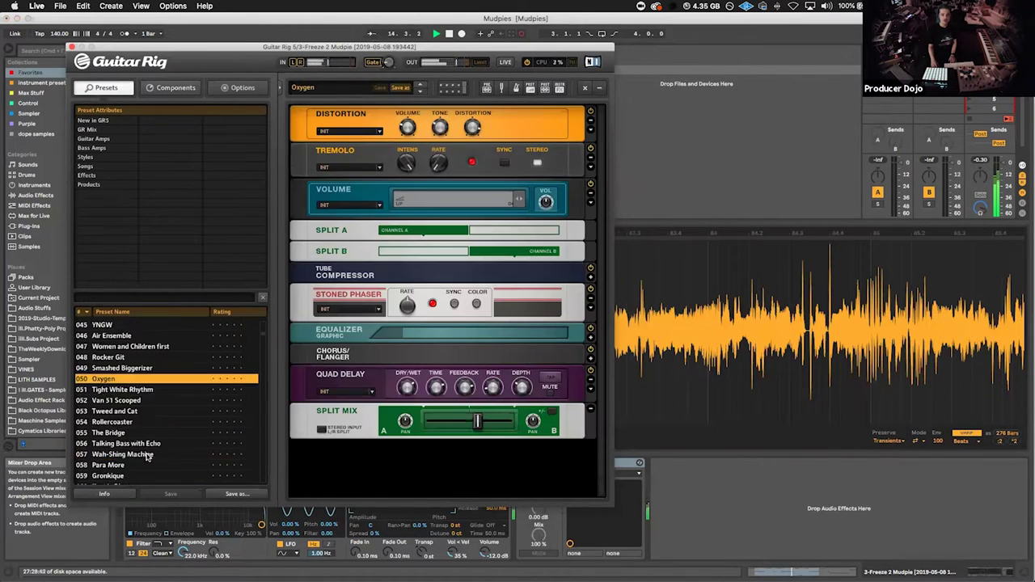
click(114, 410)
click(126, 433)
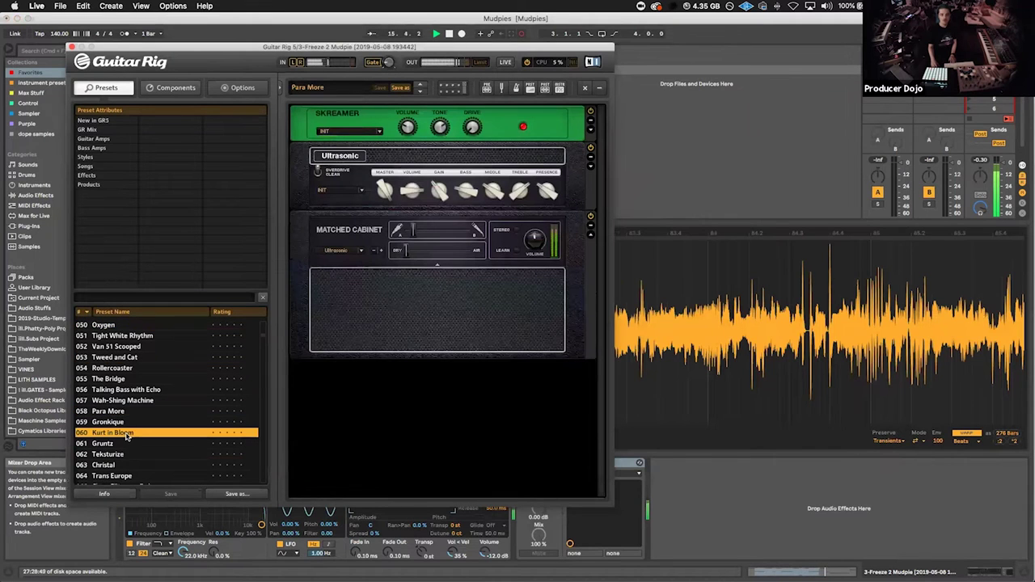
click(126, 455)
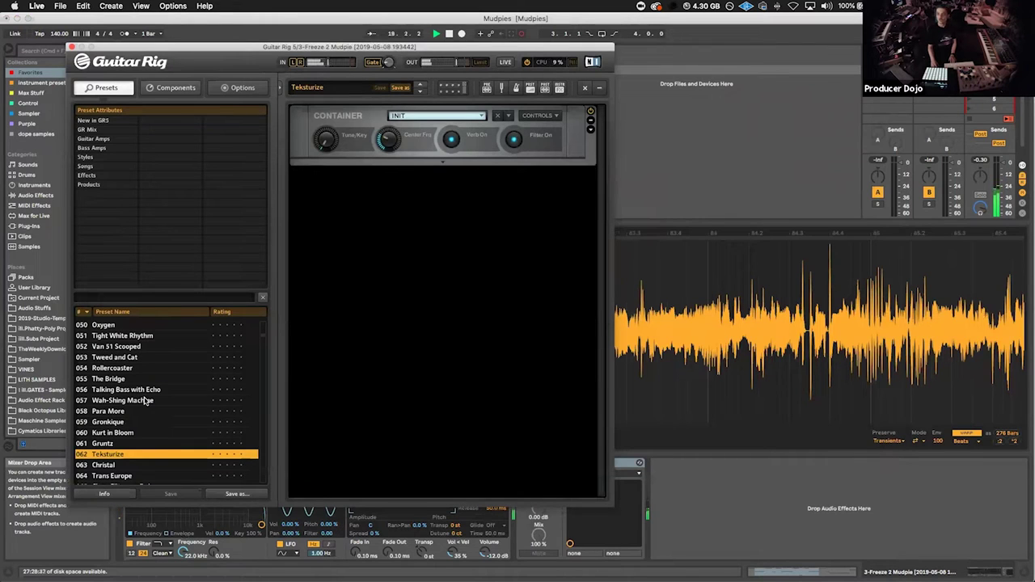
Step: Switch Guitar Rig to the delay presets Delay Funbox and Irish Delay during the recording
scroll(127, 423, down, 2)
scroll(127, 423, down, 3)
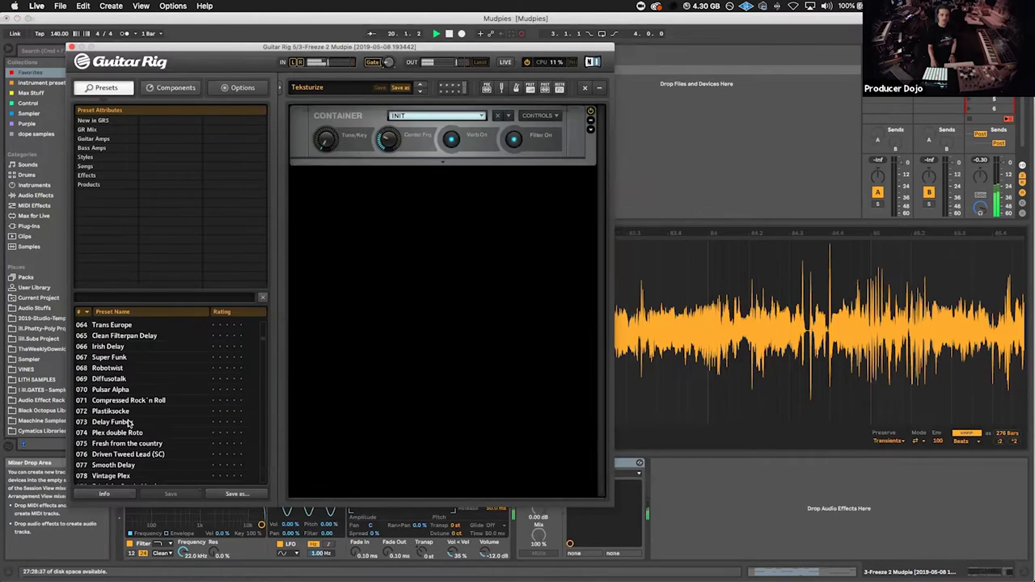
click(128, 421)
click(110, 346)
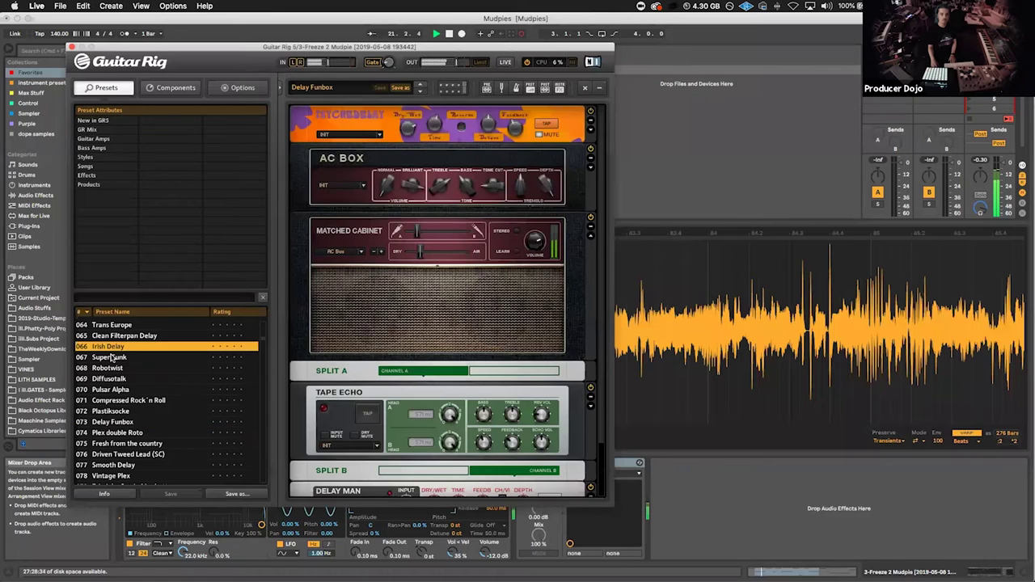
Step: Switch Guitar Rig through the presets Pitchedelica, Street Of Broken Dreams (HB) and Van Slight Crunch while recording
scroll(117, 374, down, 15)
click(137, 411)
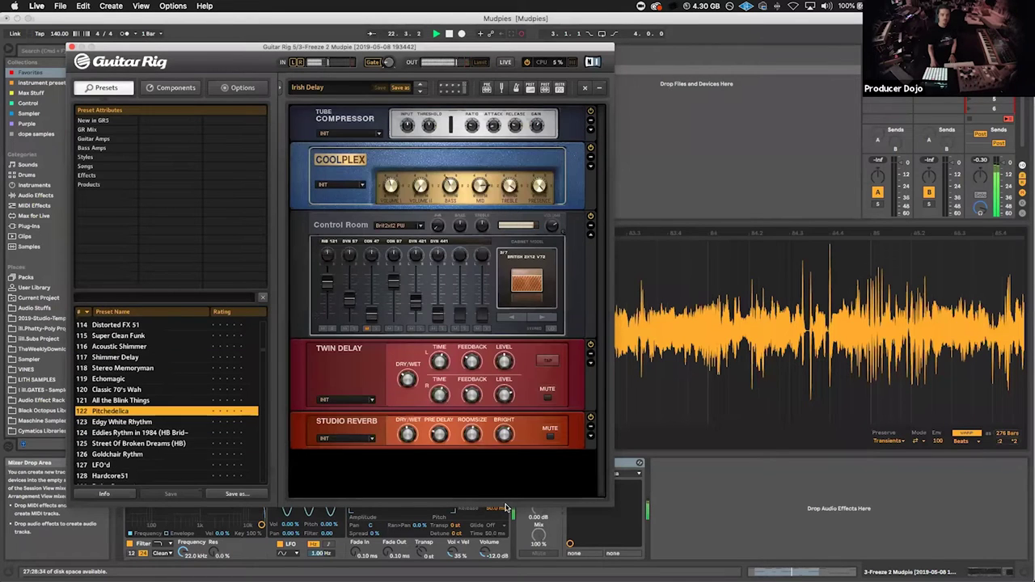
click(140, 443)
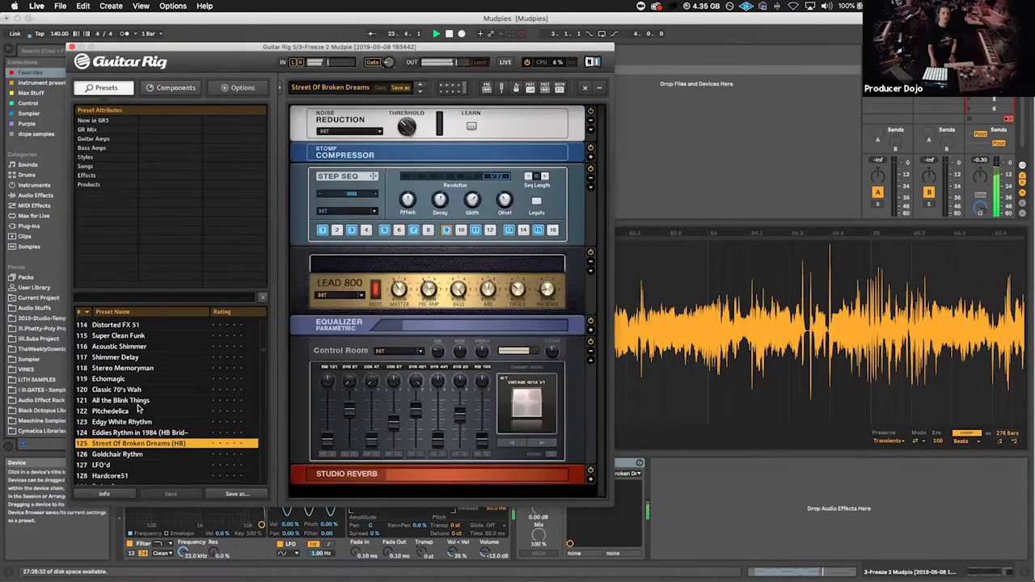
scroll(137, 410, down, 20)
scroll(139, 410, down, 2)
click(146, 411)
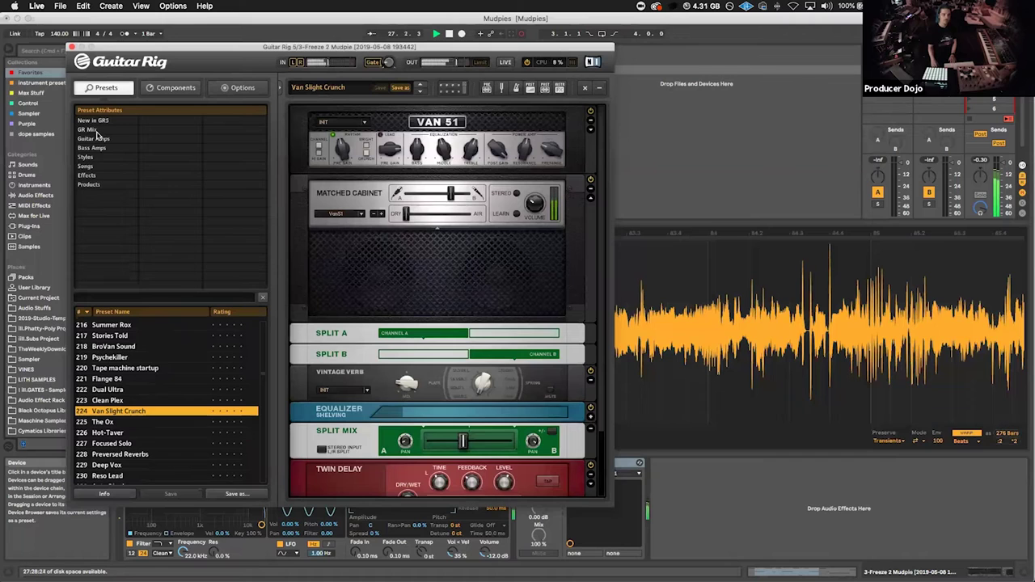
Step: Filter the Guitar Rig presets to Effects and run the bass through Krankk, Pump Drive, Ring Mud and Earthquake Bass
click(86, 176)
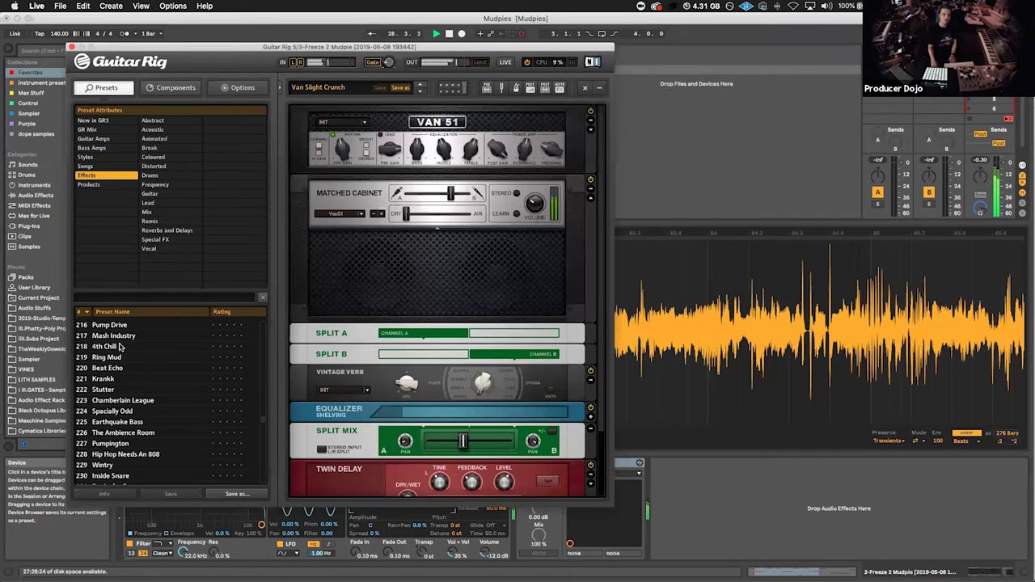
click(105, 378)
scroll(112, 340, up, 1)
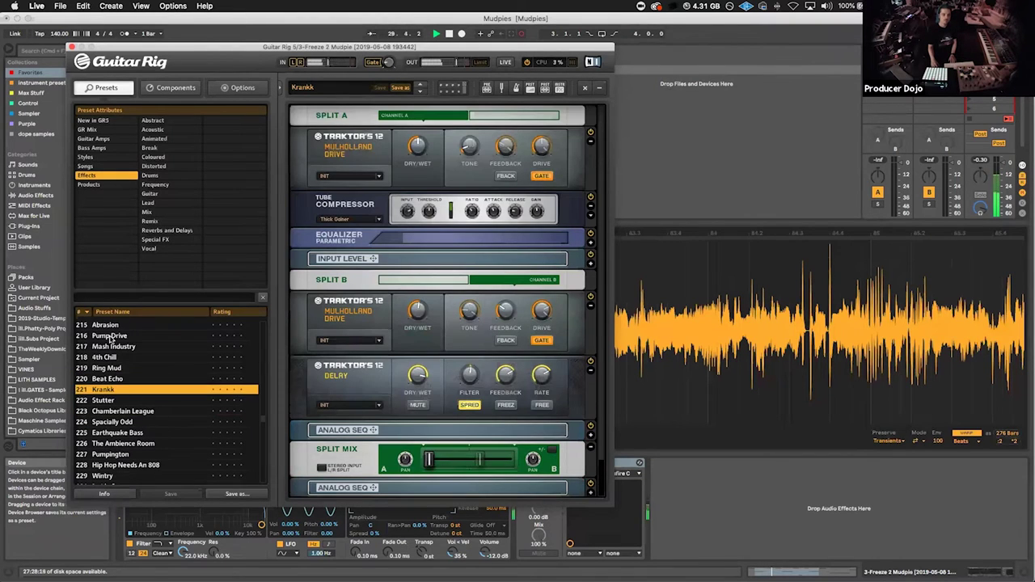
click(111, 336)
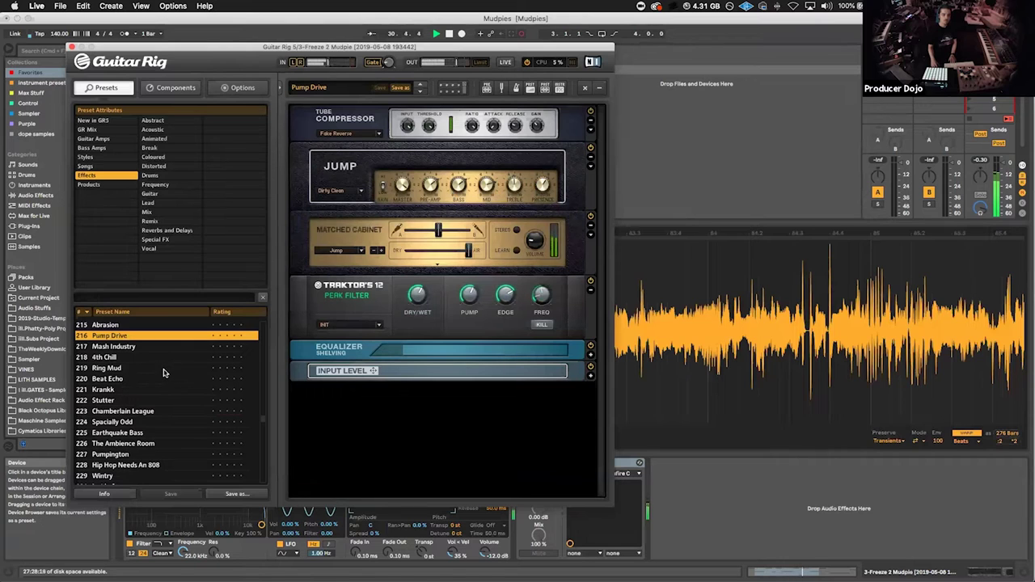
click(117, 368)
click(109, 433)
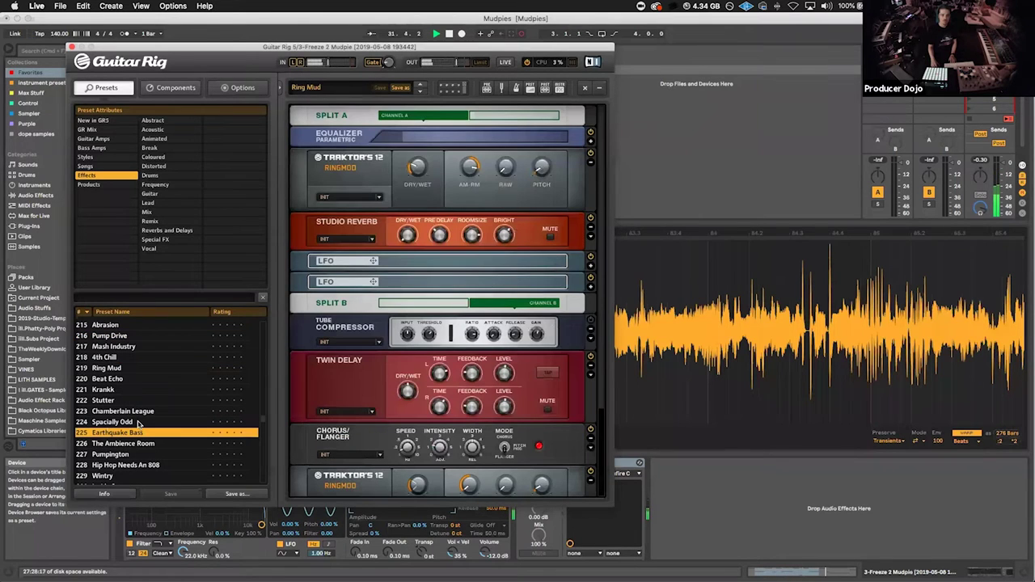
Step: Change the Guitar Rig effect preset to Water and Fuzz vs Reverse Split - MC during the recording
scroll(122, 437, down, 17)
click(136, 422)
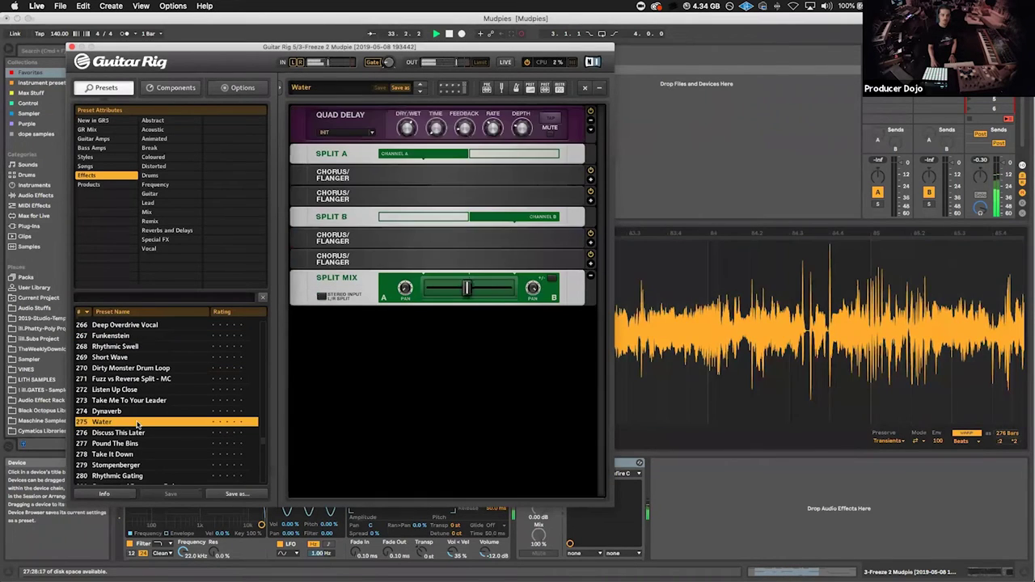
click(127, 379)
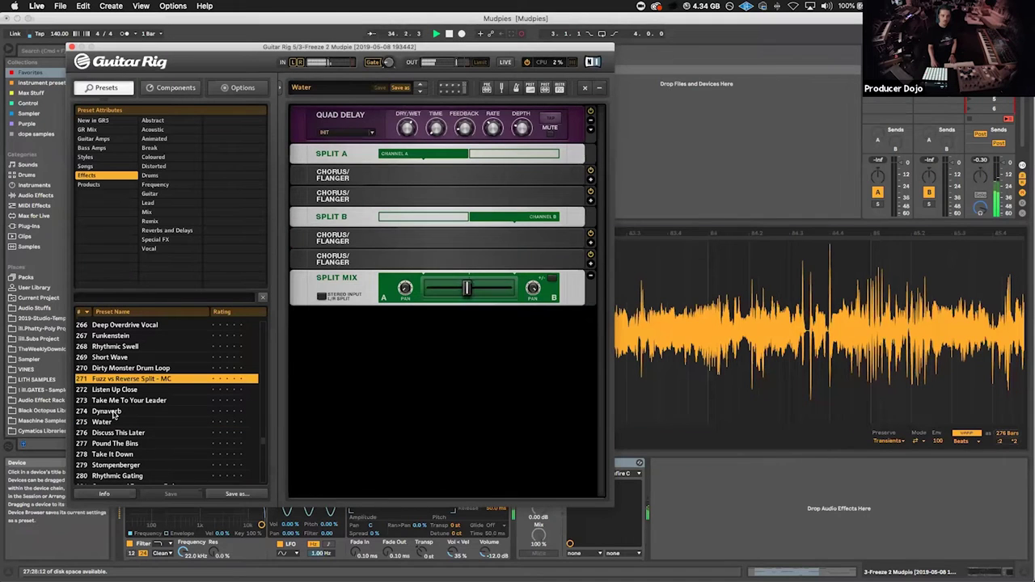
scroll(113, 414, down, 20)
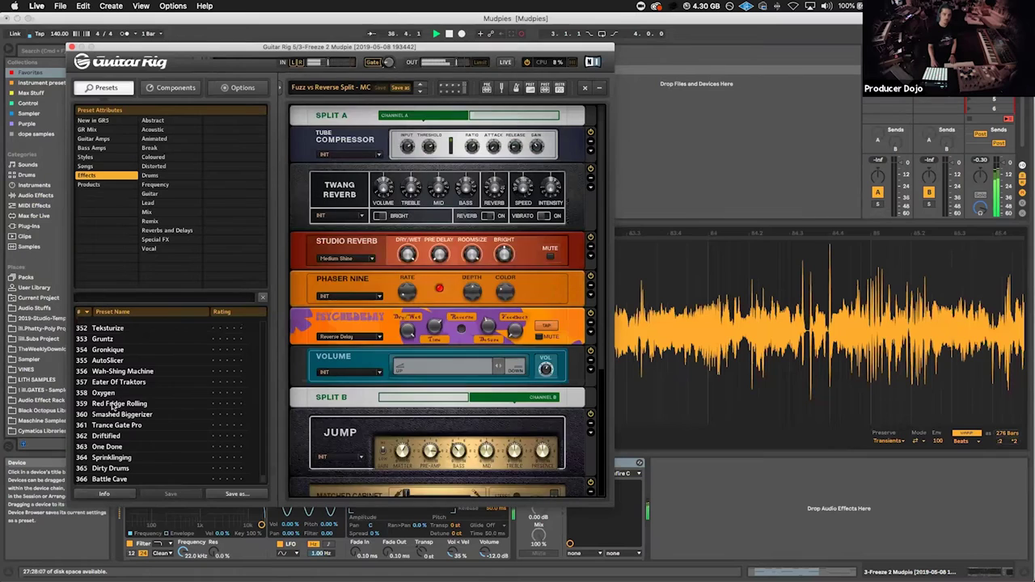
Step: Audition the Red Fridge Rolling and Trance Gate Pro presets and try moving the crossover below the step sequencer
click(114, 406)
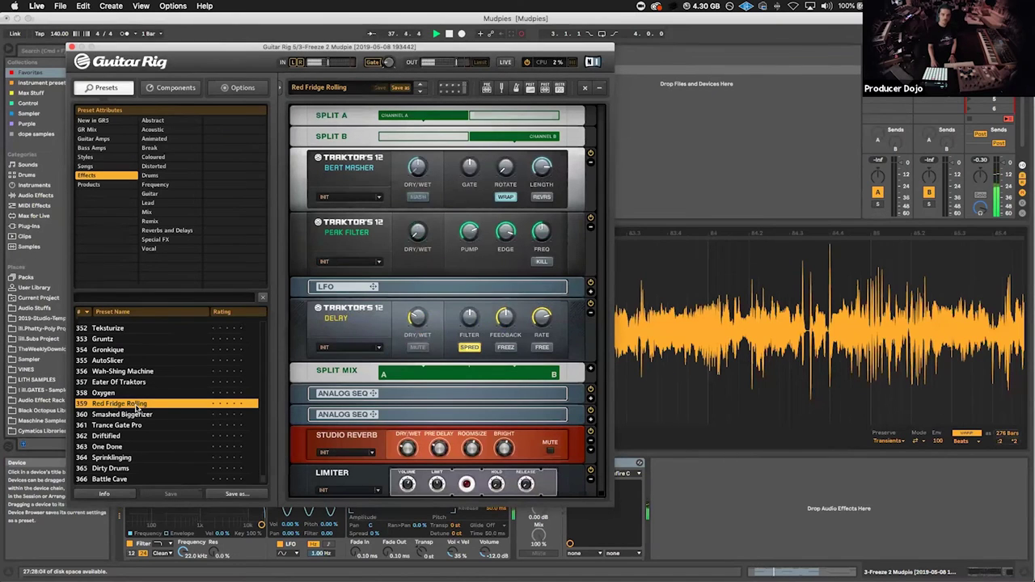
click(110, 427)
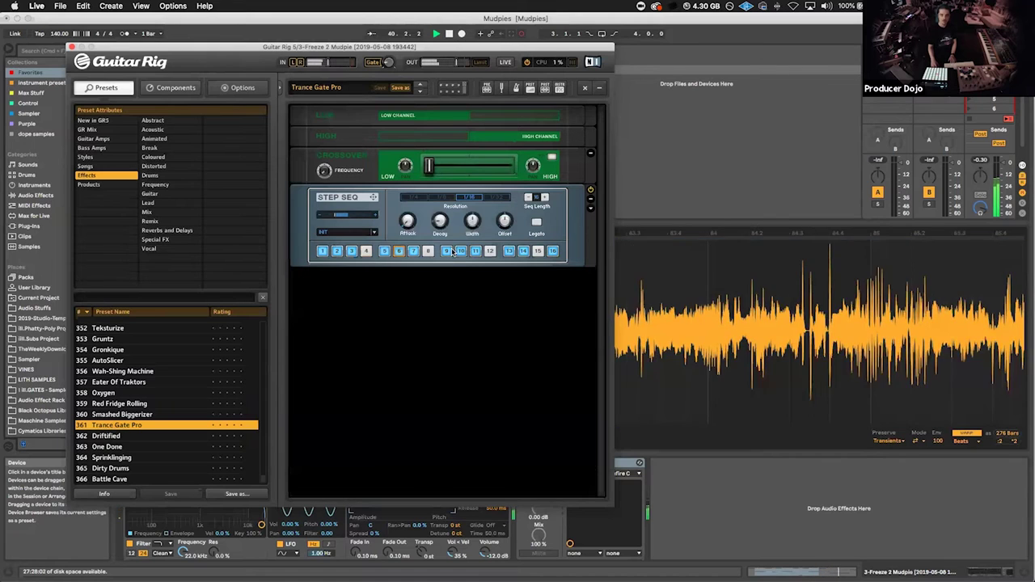
drag(438, 165, 439, 162)
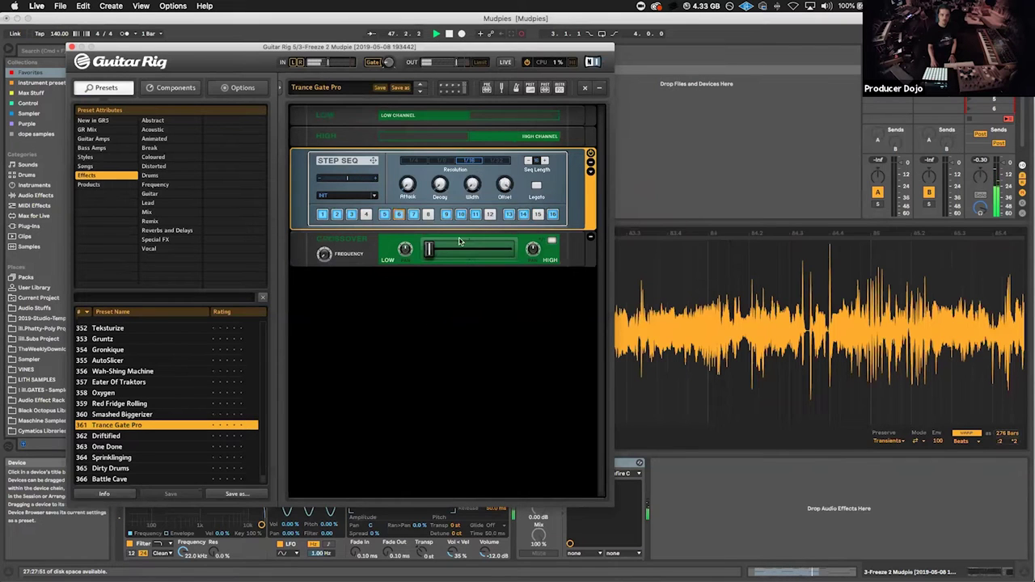
key(super+z)
Step: Load the One Done preset and adjust its container's Emphasis, Intensity and FX Mix knobs
click(133, 447)
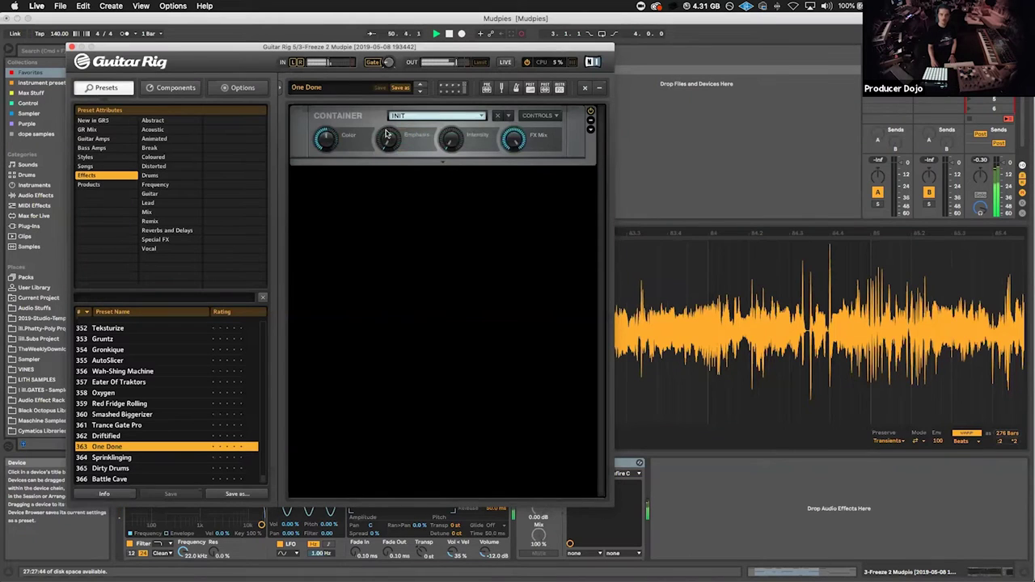
drag(386, 90, 374, 125)
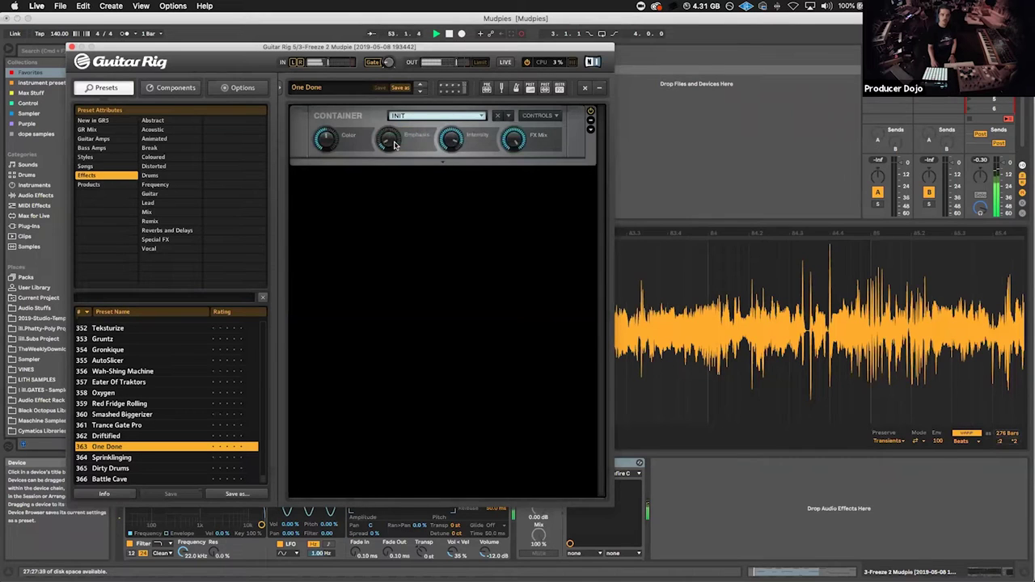
drag(395, 144, 402, 90)
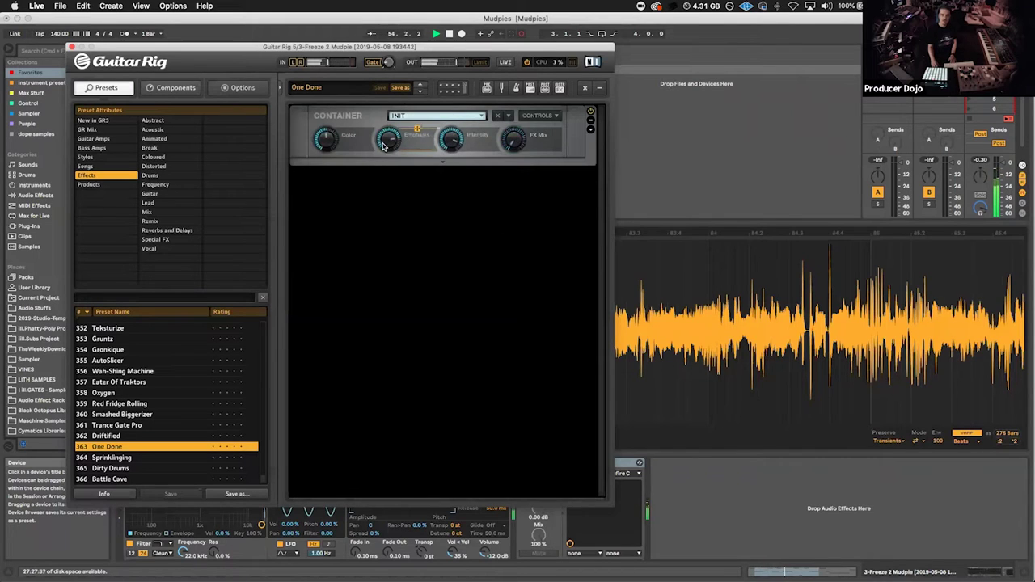
Step: Audition the Granular Sparkle and No Controll At All presets in the container, adjusting the latter's macro knobs
click(480, 115)
click(493, 116)
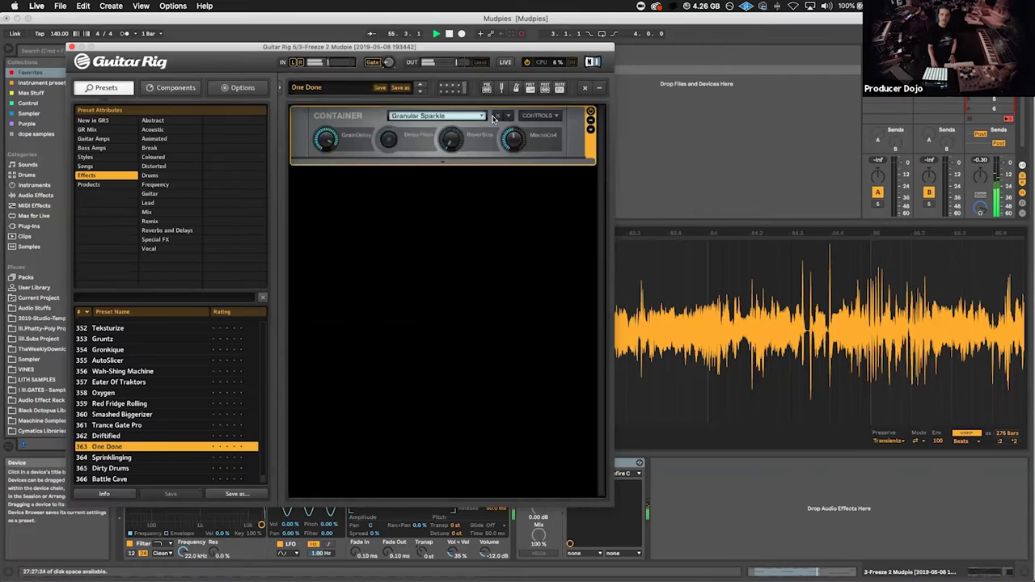
click(481, 116)
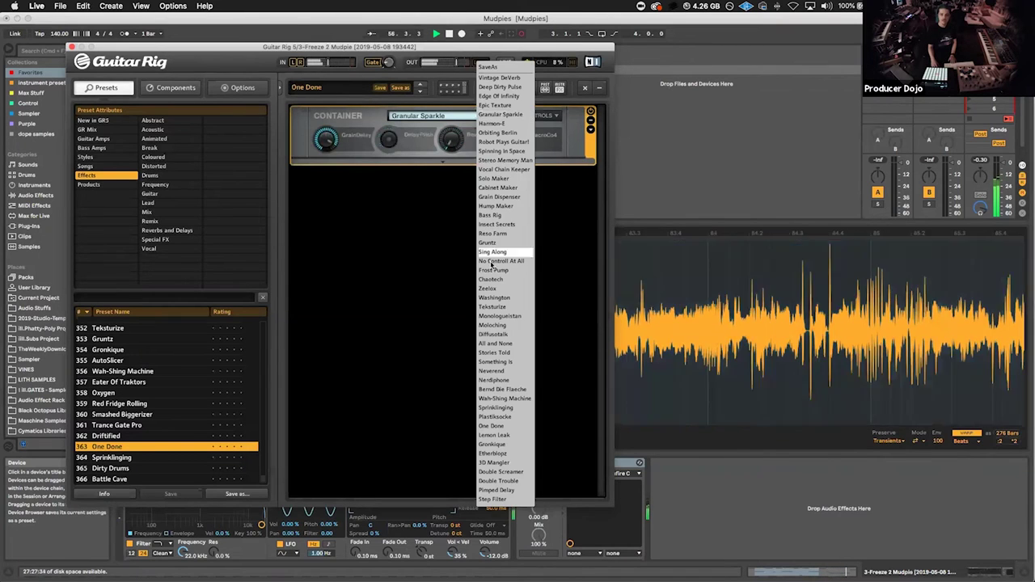
click(489, 265)
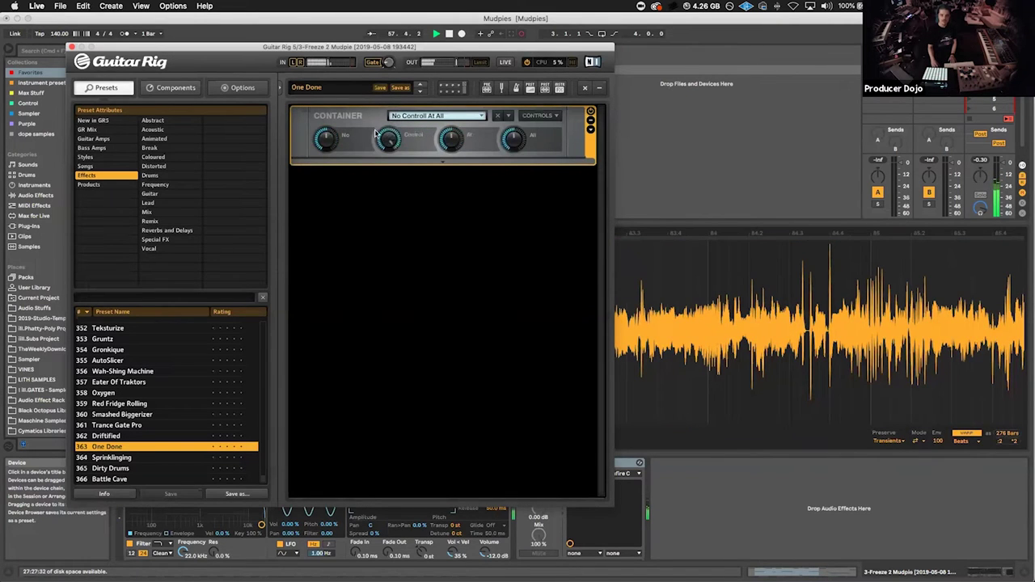
click(464, 131)
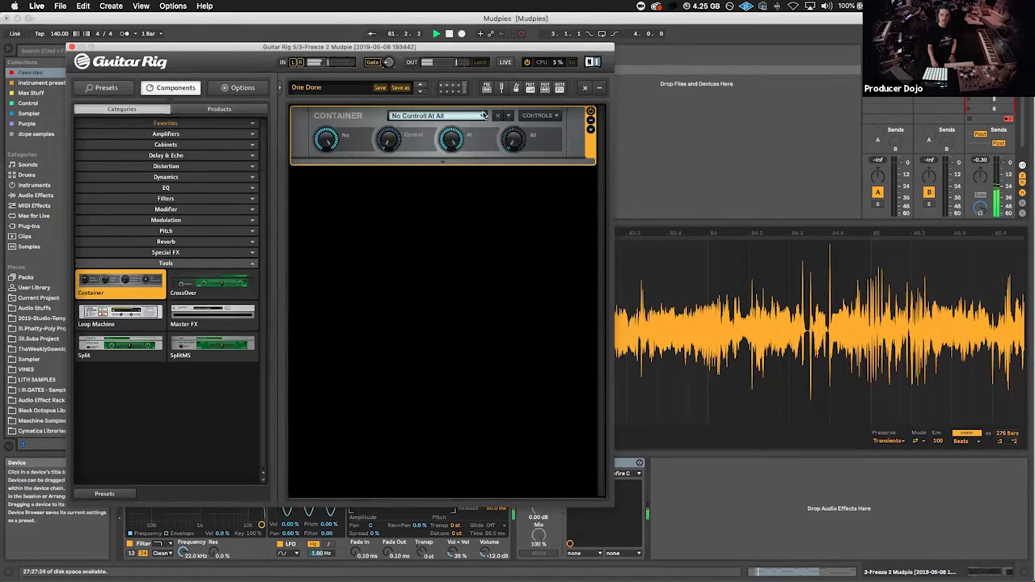
Step: Audition the Washington and Gruntz presets in the container
click(483, 116)
click(484, 301)
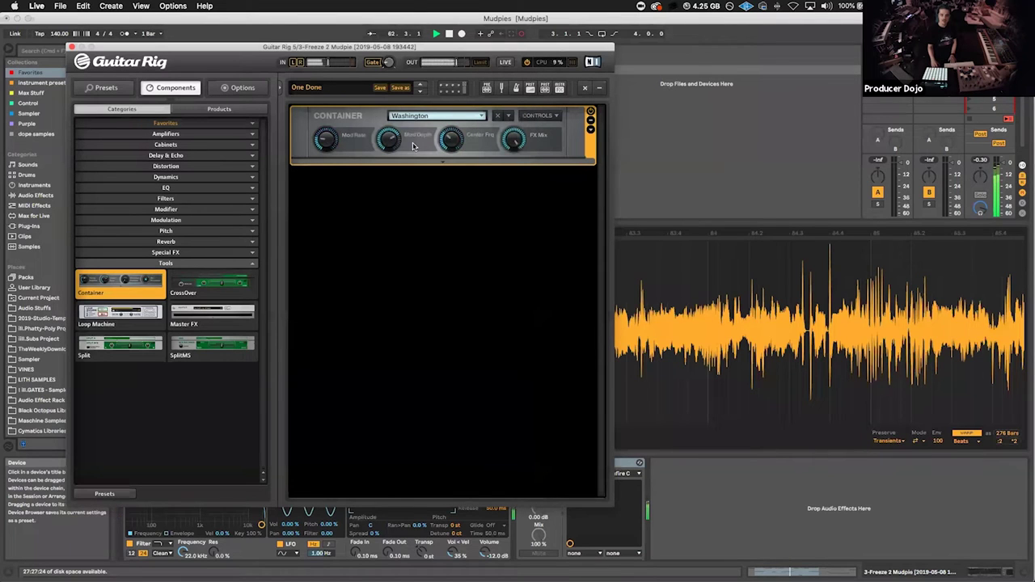
click(481, 117)
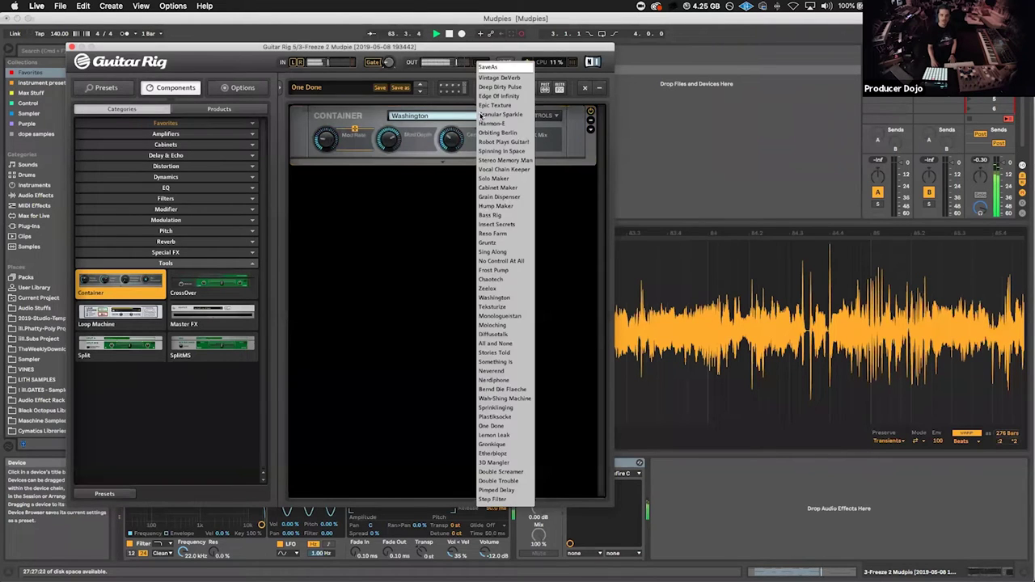
click(486, 245)
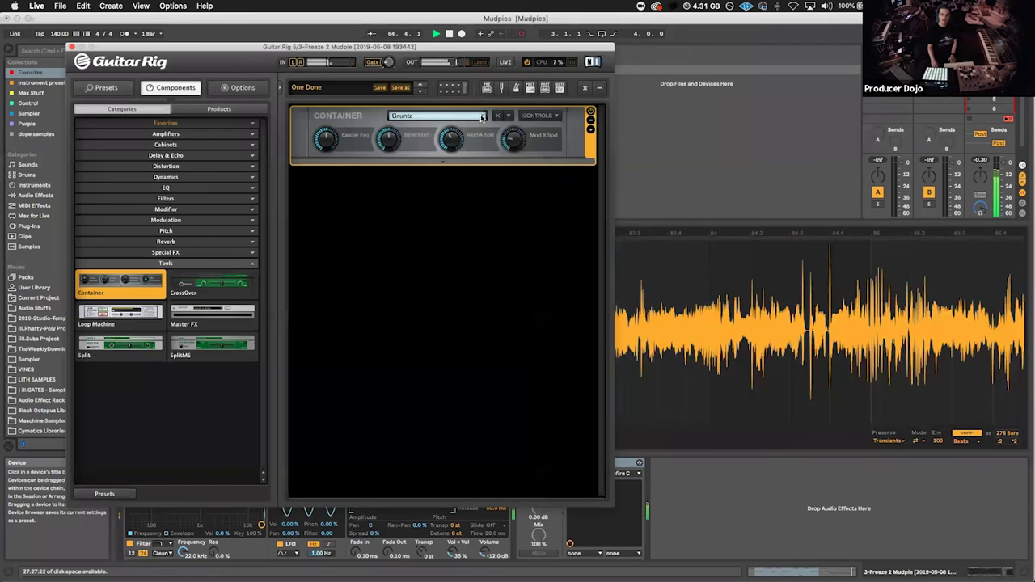
Step: Audition the Stereo Memory Man and Double Trouble presets in the container
click(481, 118)
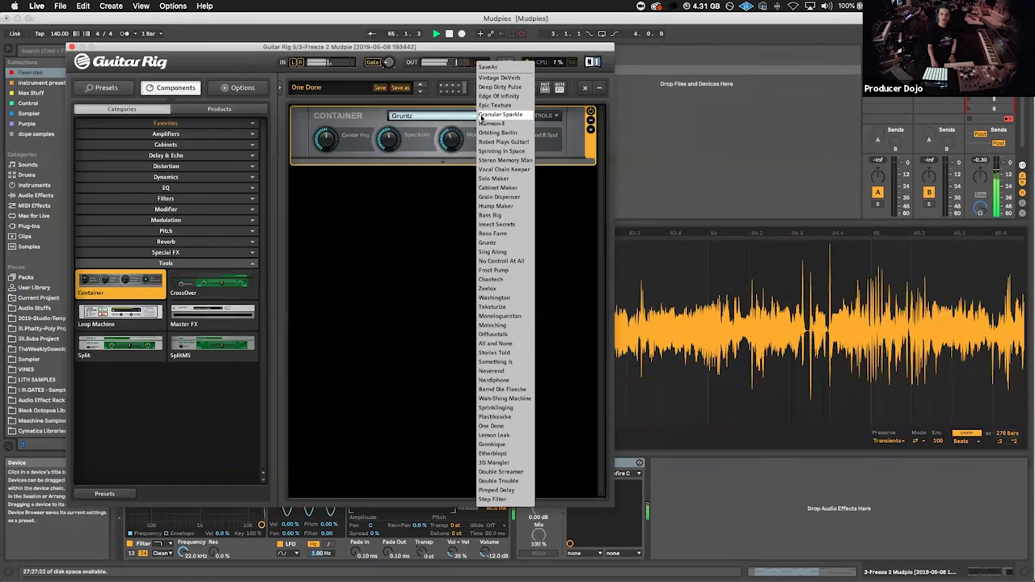
click(512, 161)
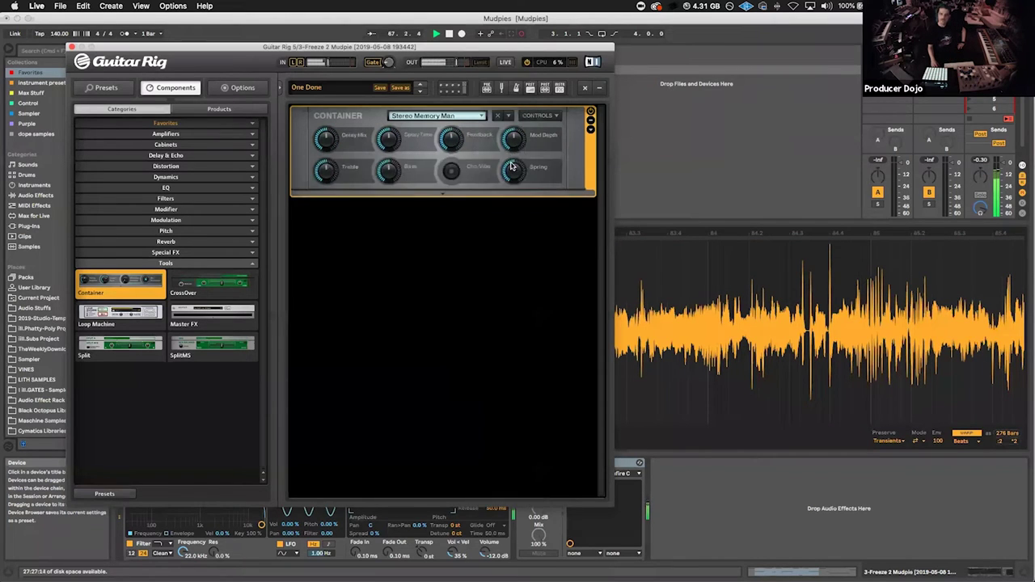
click(484, 118)
click(510, 475)
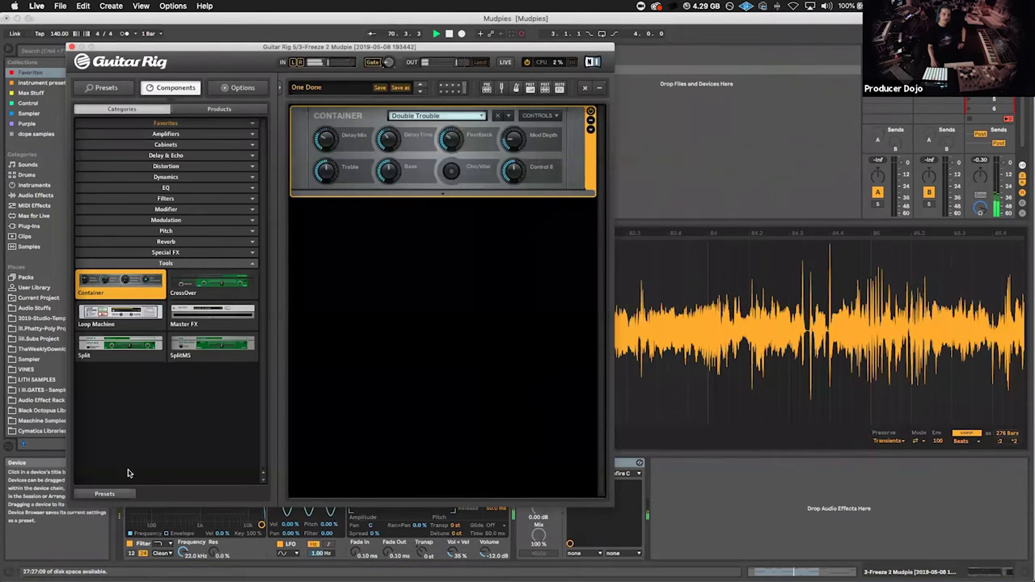
Step: Show the container's factory preset list and audition the Lemon Leak and Vintage DeVerb presets
click(104, 493)
click(118, 403)
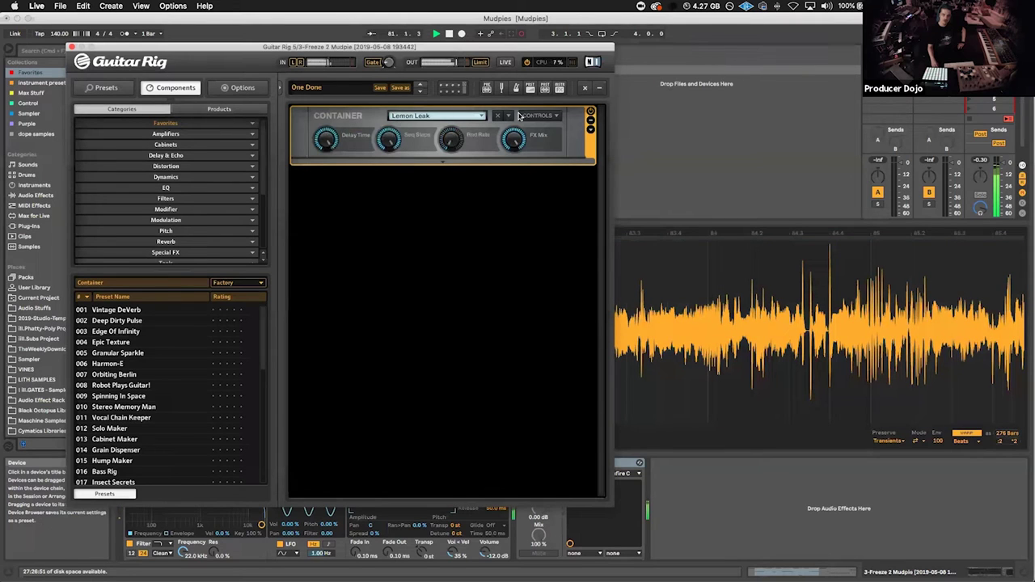
click(481, 116)
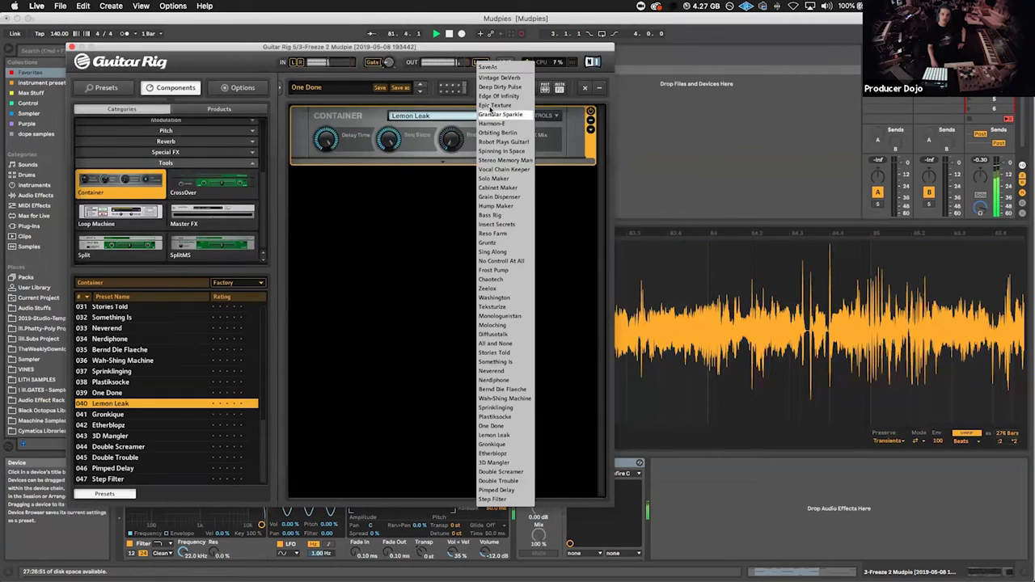
click(494, 78)
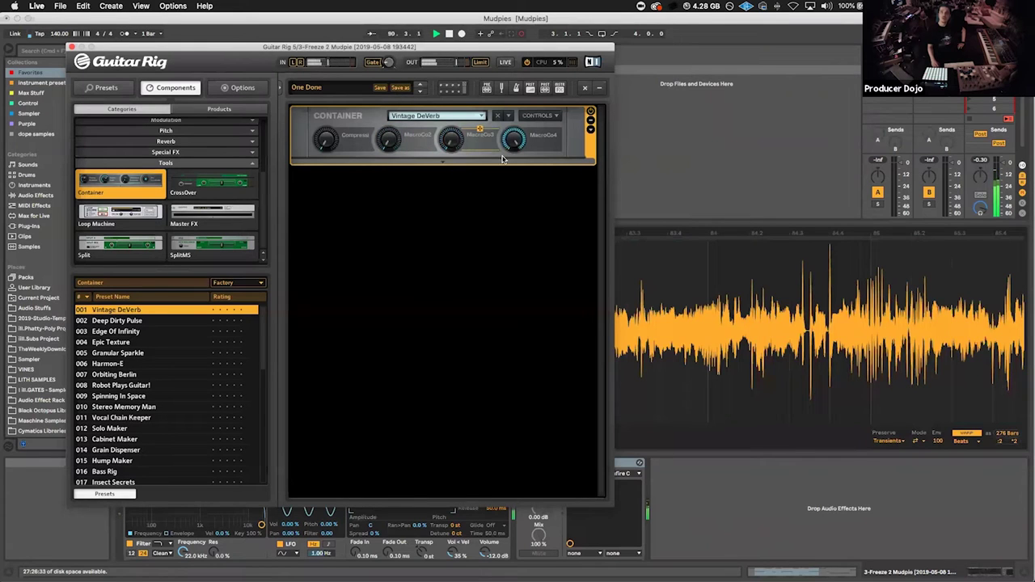
Step: Audition the Zeelox and Insect Secrets presets in the container
click(478, 117)
click(505, 291)
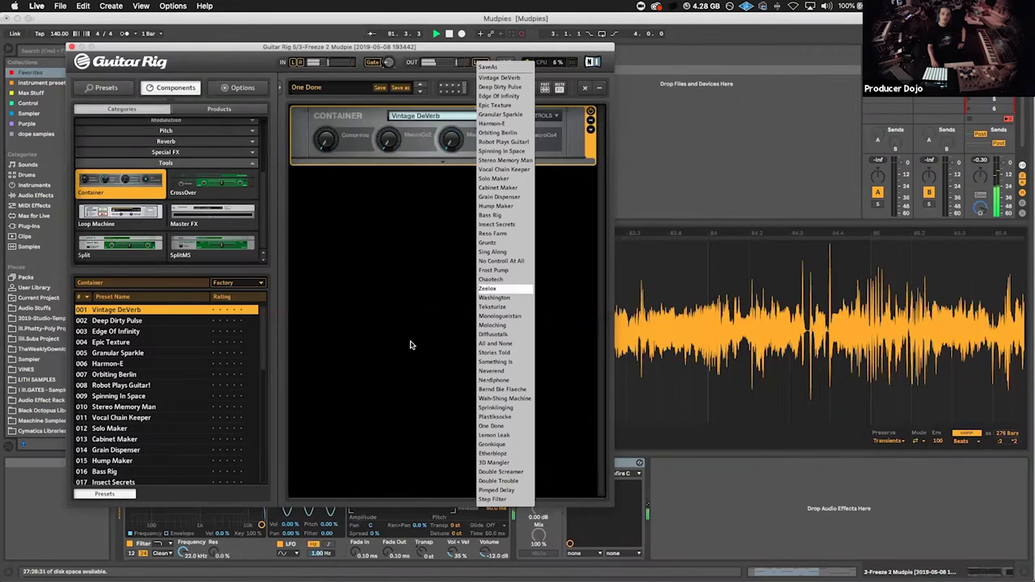
scroll(154, 397, up, 2)
click(158, 396)
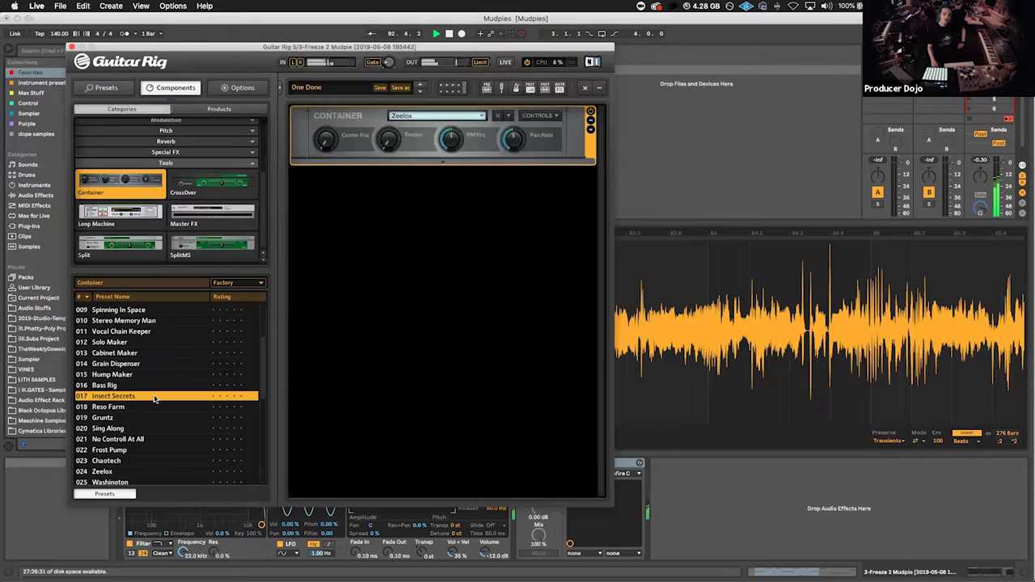
Step: Load the Grain Dispenser preset into the container and switch on its Alien Room effect
click(117, 364)
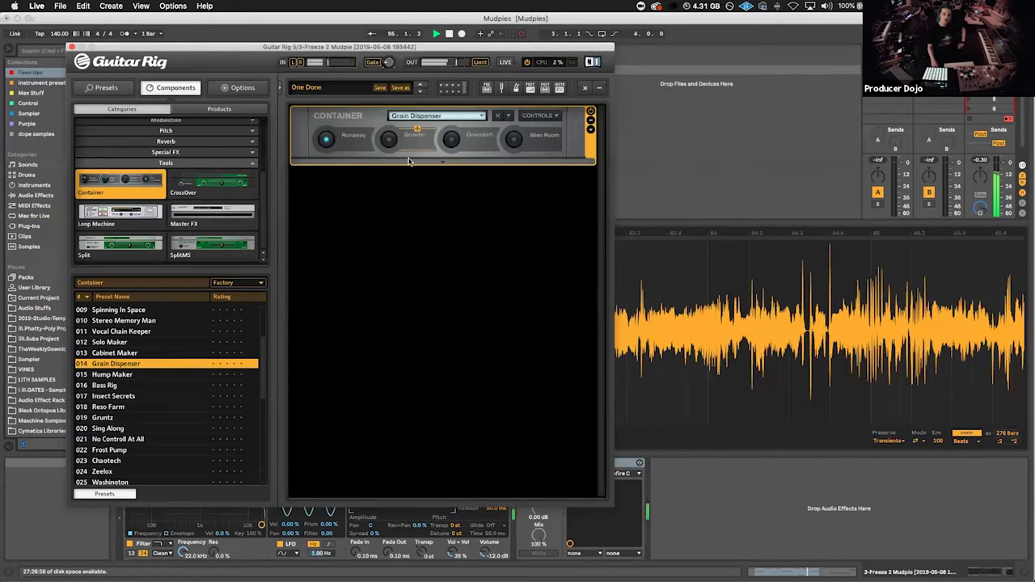
key(super+a)
click(514, 141)
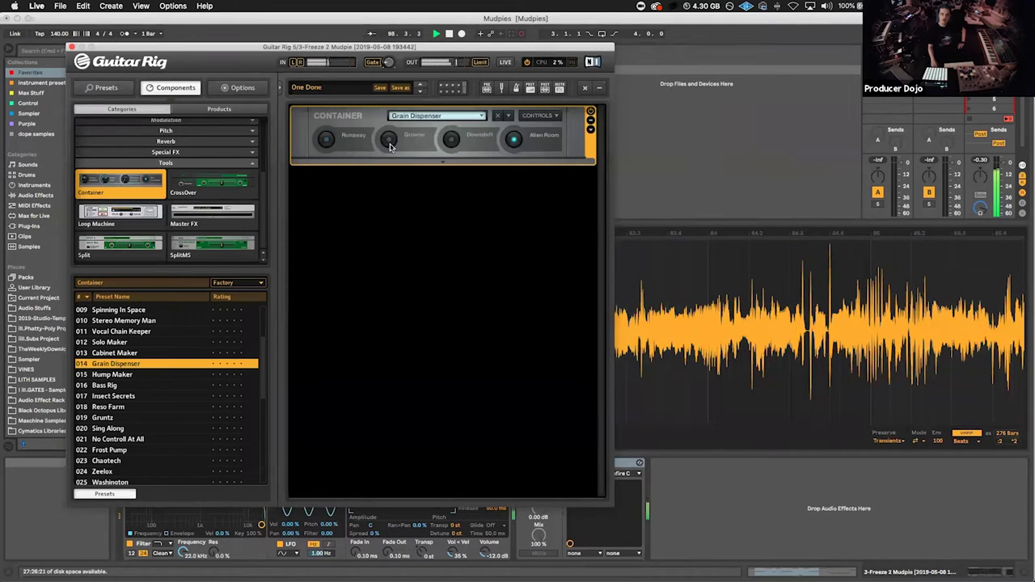
Step: Expand the Grain Dispenser container's component chain and test its Growler, Downshift, Alien Room and Runaway switches
click(444, 163)
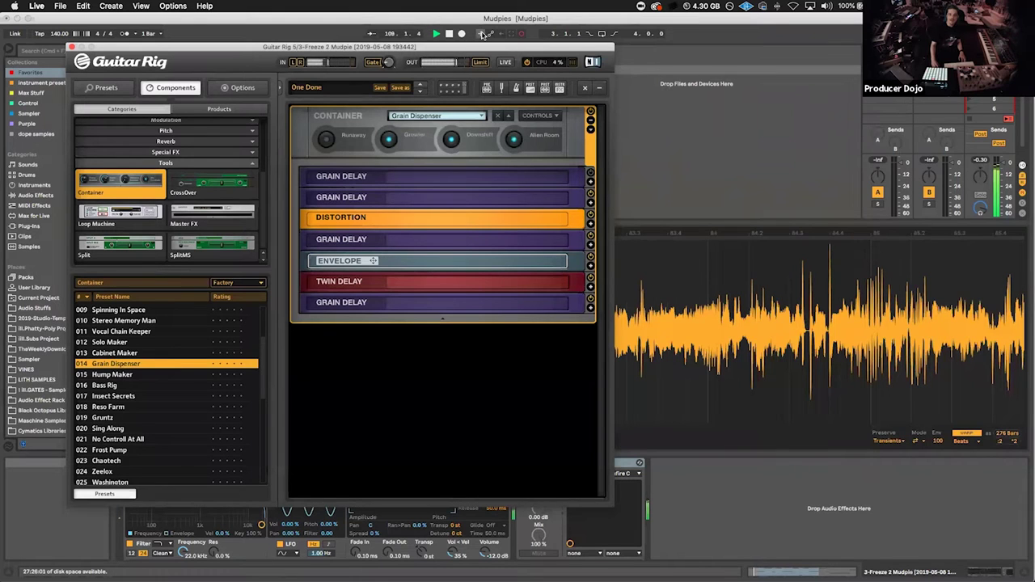
drag(483, 46, 650, 121)
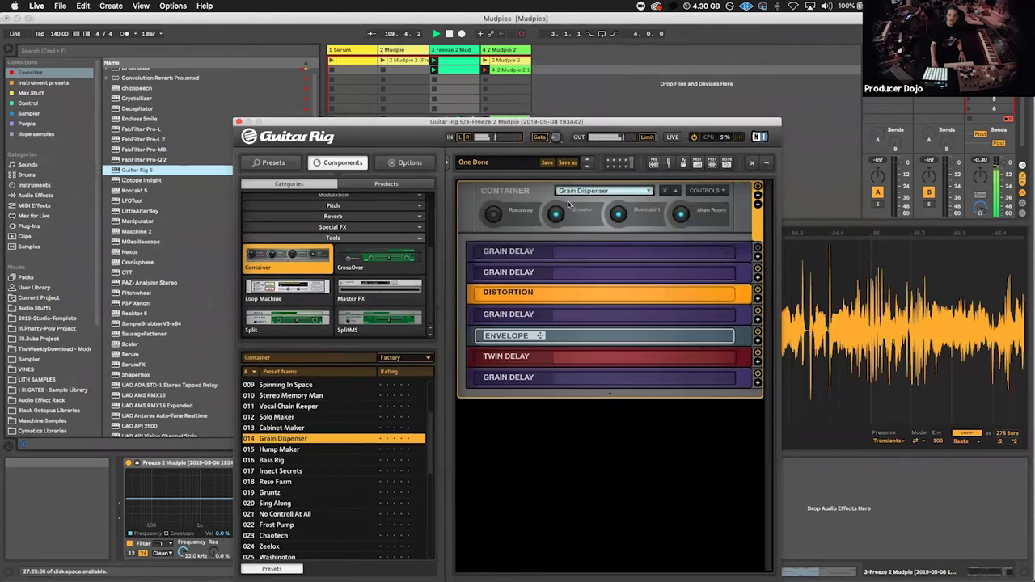
click(575, 203)
click(704, 204)
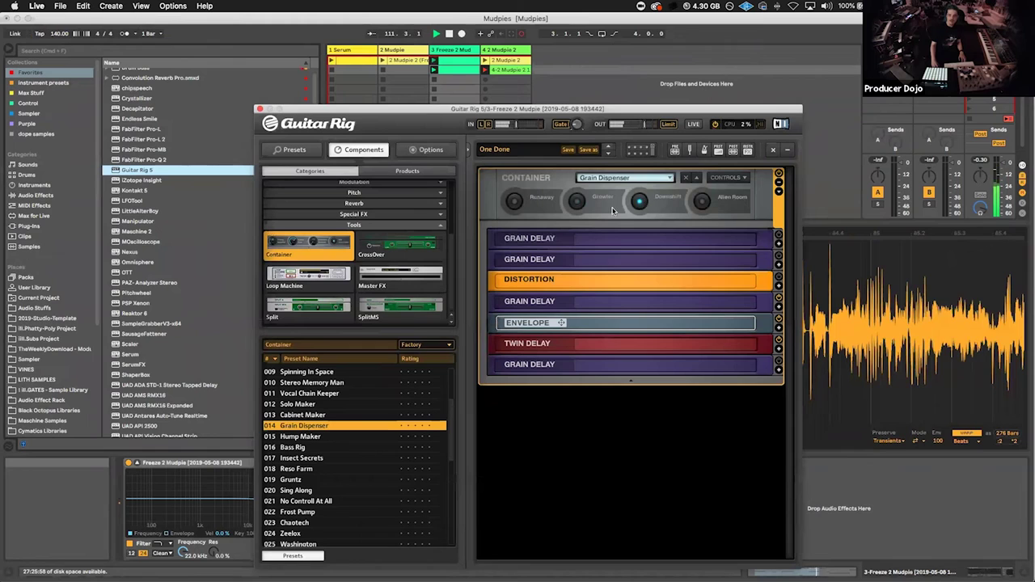
click(515, 203)
click(702, 203)
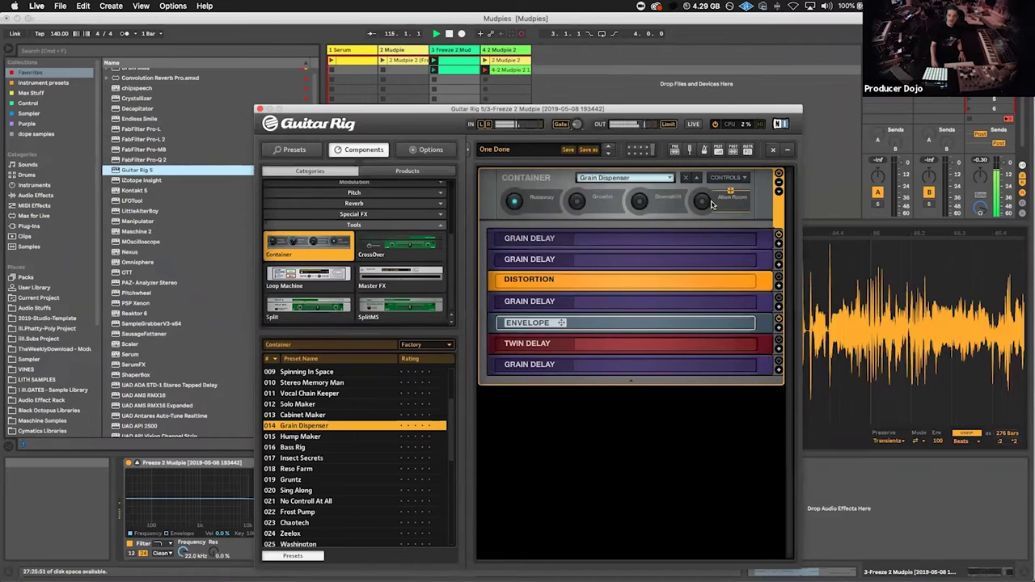
click(516, 203)
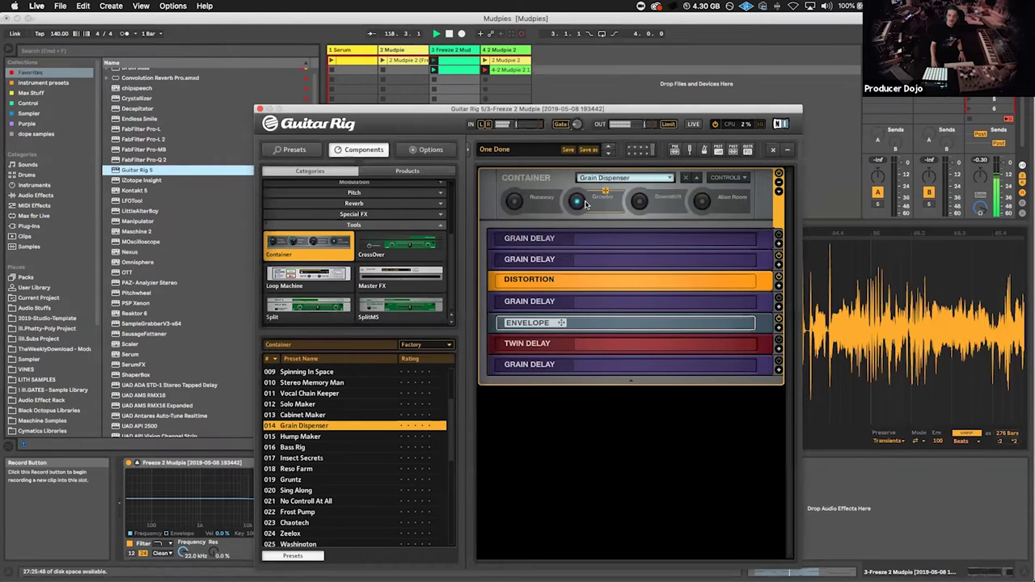
Step: Close the Guitar Rig window, transpose the Freeze 2 Mudpie sampler by +12 st, and set its LFO to 100% pitch modulation at 0.08 Hz
click(468, 52)
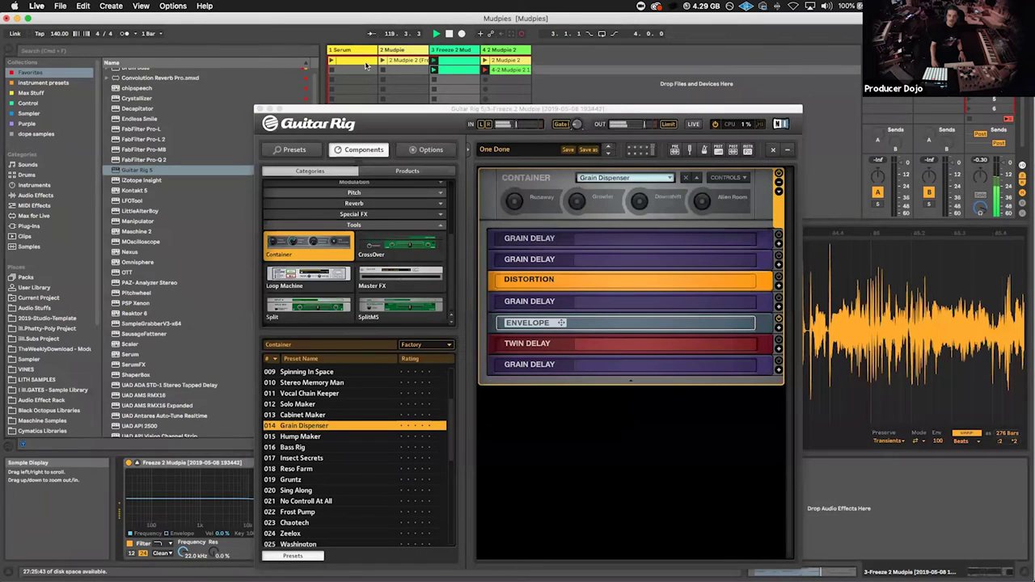
click(259, 108)
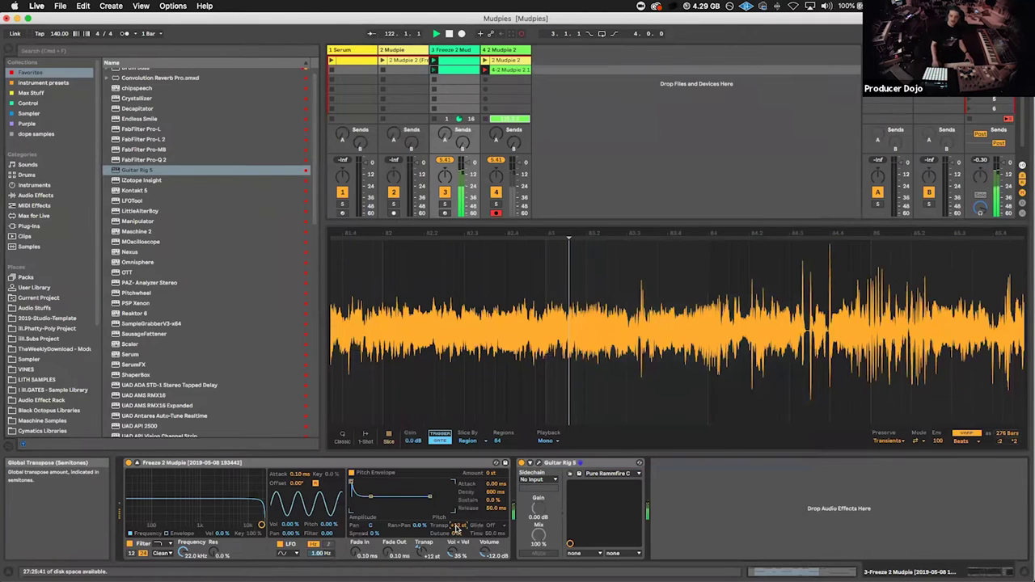
drag(456, 528, 461, 518)
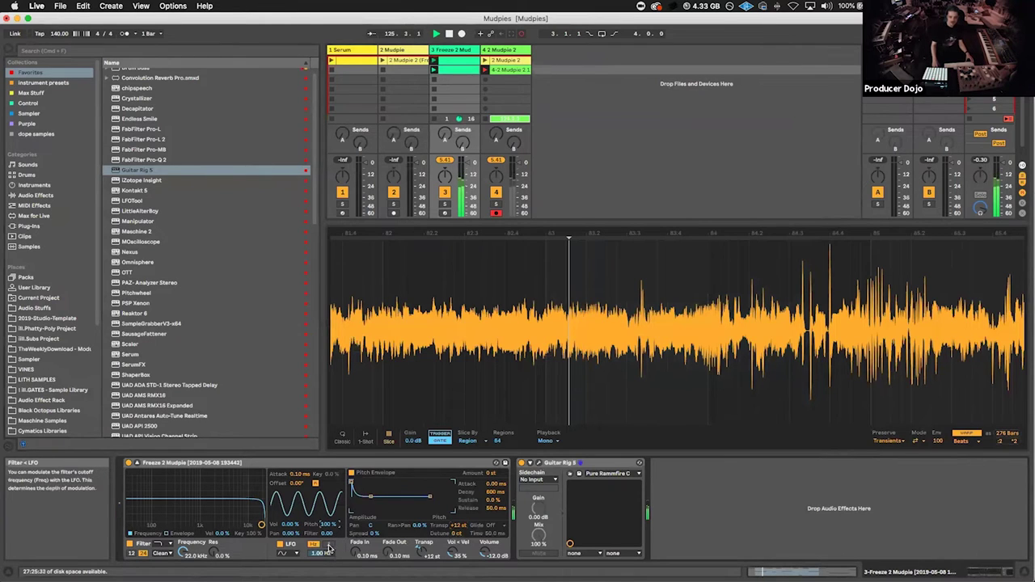
drag(328, 553, 308, 480)
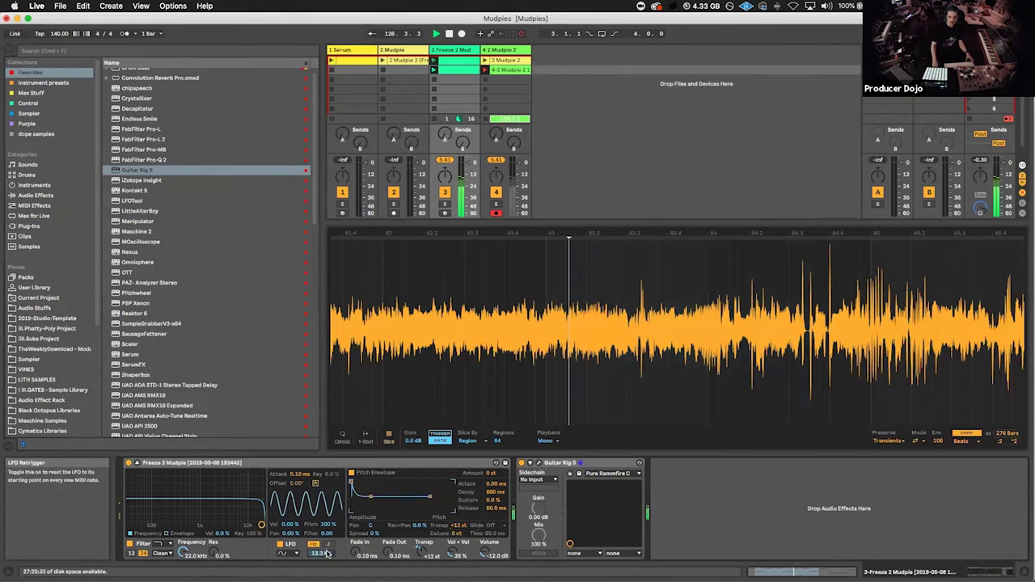
drag(328, 555, 329, 558)
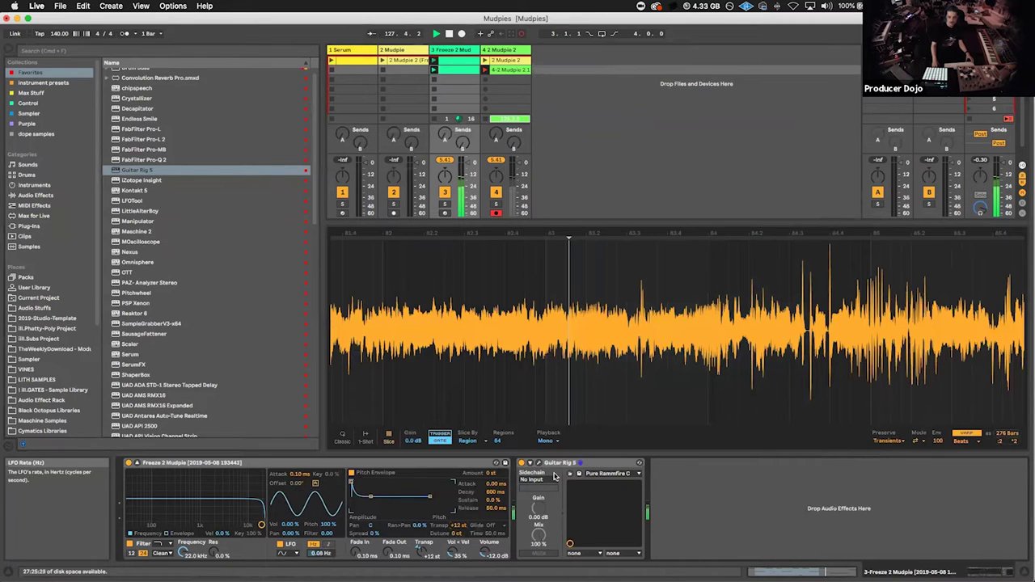
Step: Reopen the Guitar Rig window and switch on the Grain Dispenser container's Runaway effect
click(538, 464)
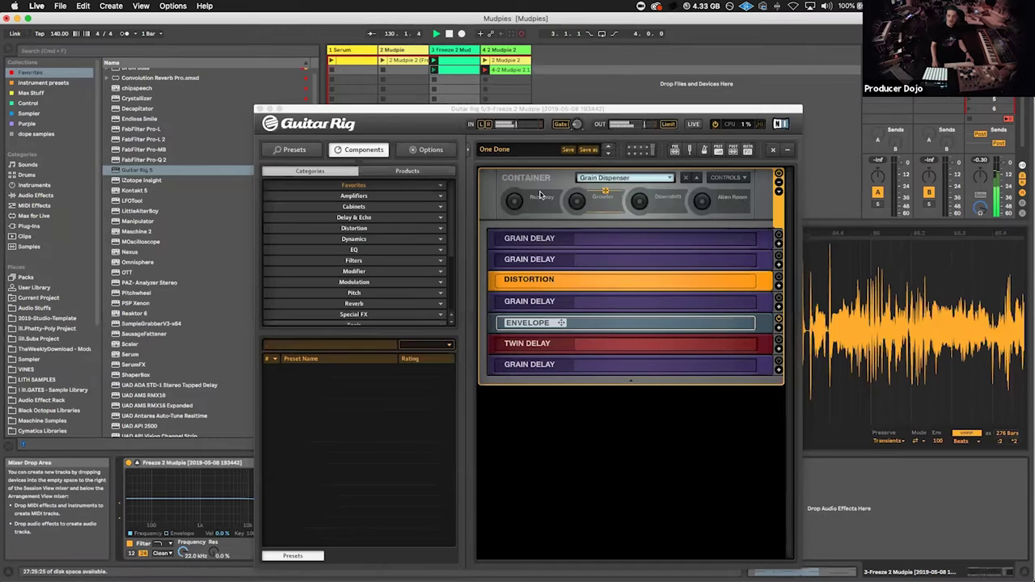
click(514, 201)
click(620, 188)
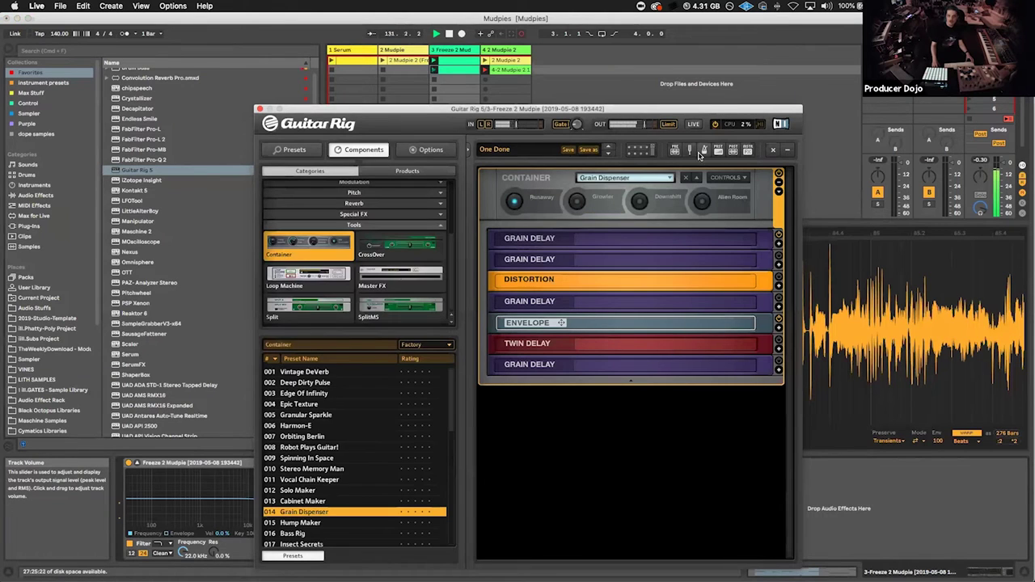
Step: Load the Deep Dirty Pulse, Epic Texture and Granular Sparkle presets into the container one after another
click(663, 179)
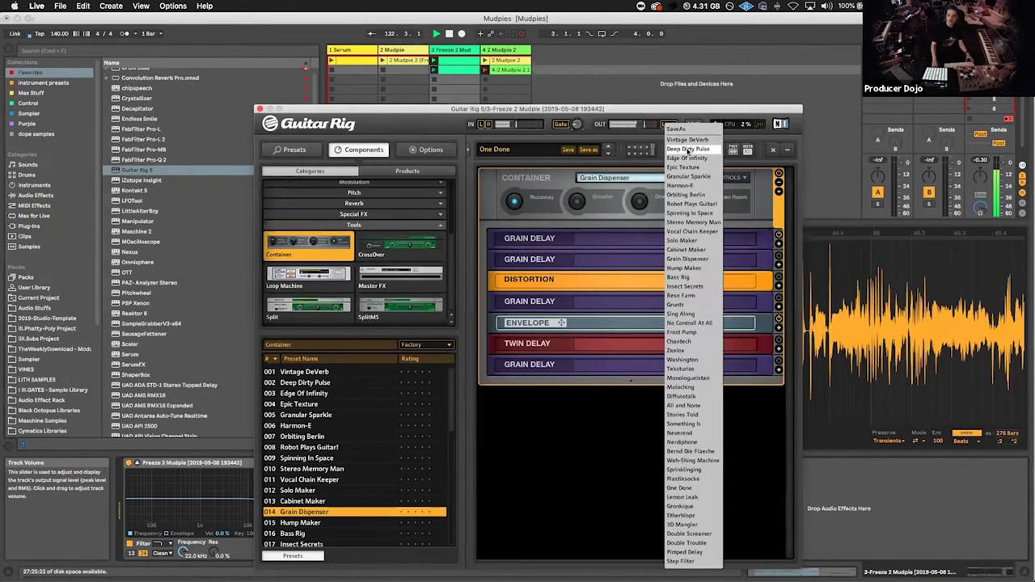
click(683, 165)
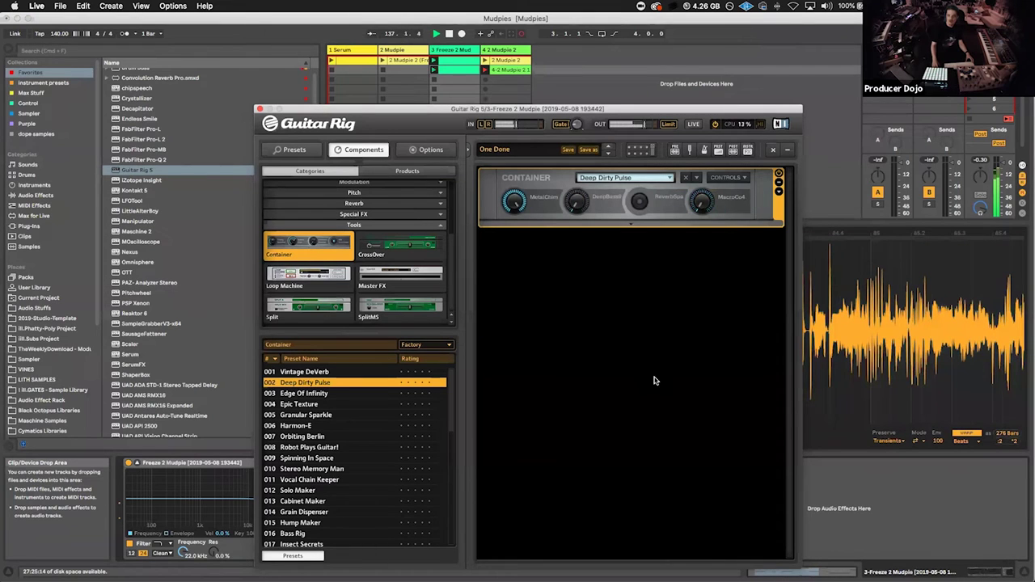
click(670, 178)
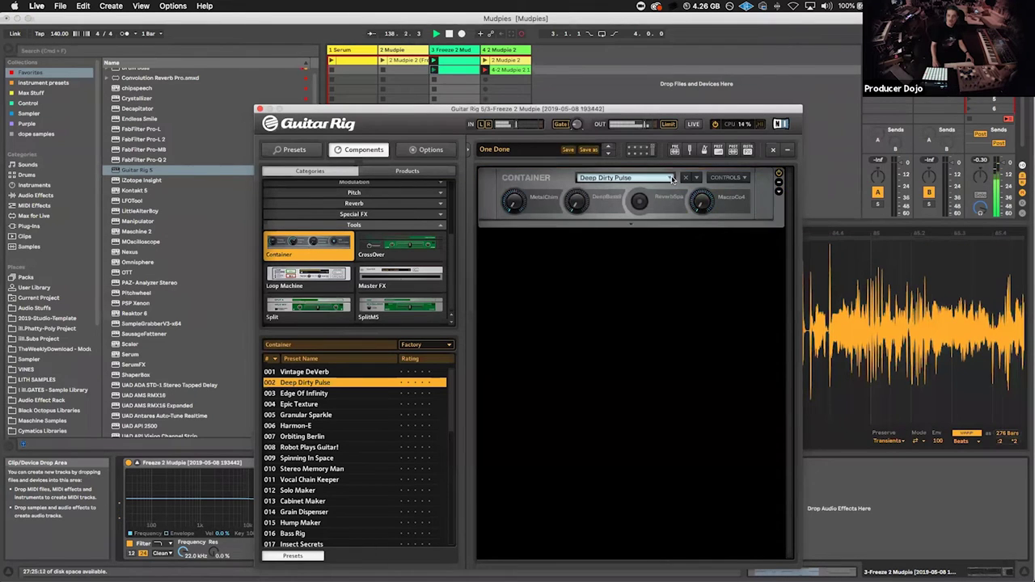
click(320, 405)
click(324, 417)
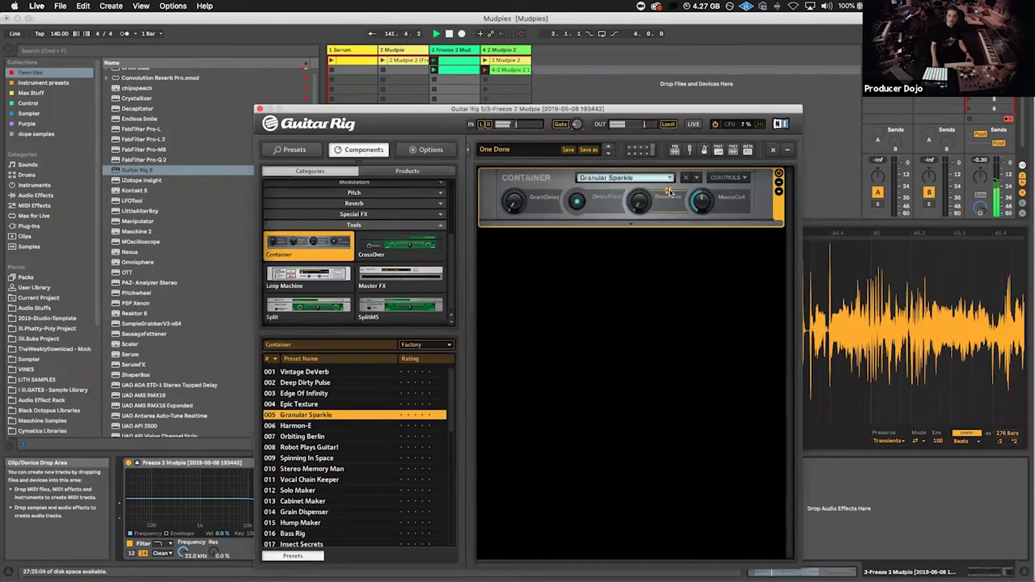
Step: Run the sample through the Stereo Memory Man and Grain Dispenser container presets, ending on Hump Maker
click(368, 469)
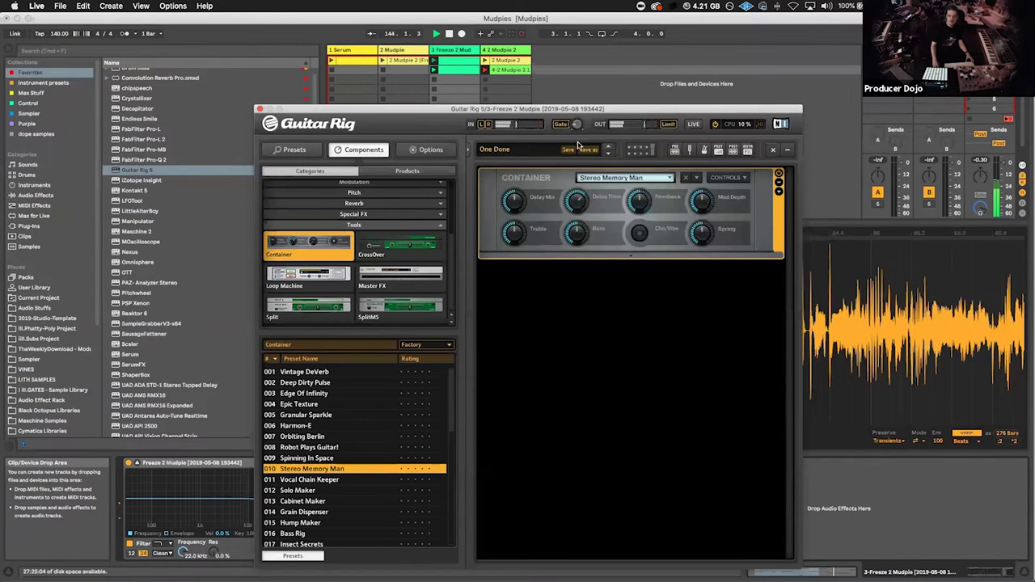
click(315, 512)
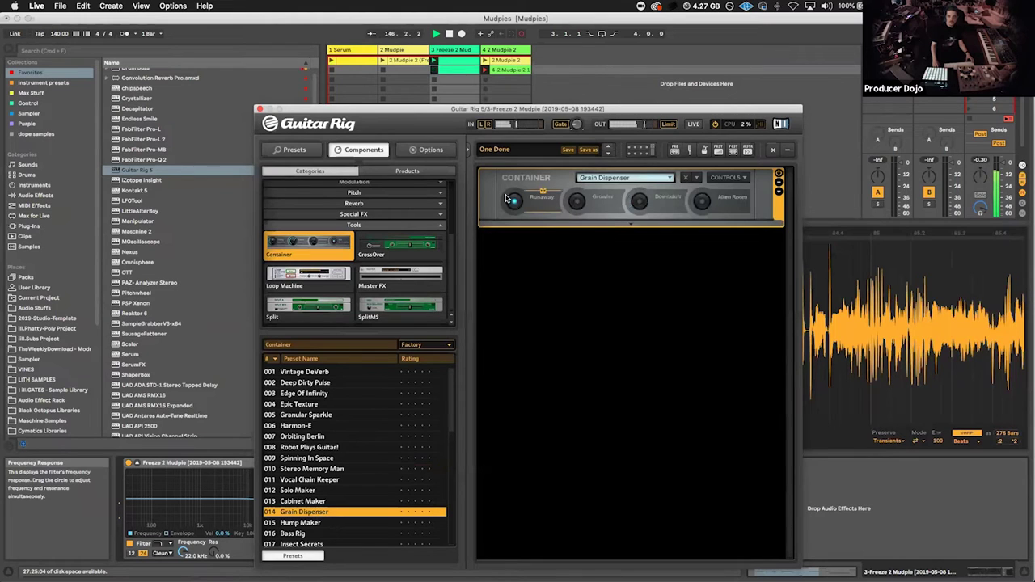
click(321, 523)
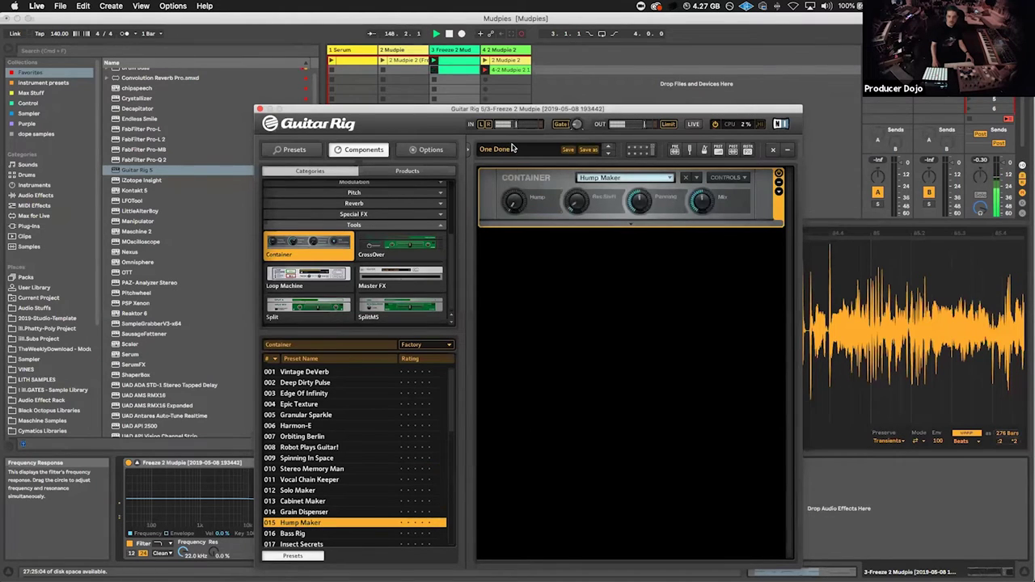
Step: Move the Guitar Rig window off the Freeze 2 Mudpie sampler, switch off the sampler's LFO and set its filter circuit to PRD
click(461, 48)
drag(303, 109, 518, 58)
click(280, 545)
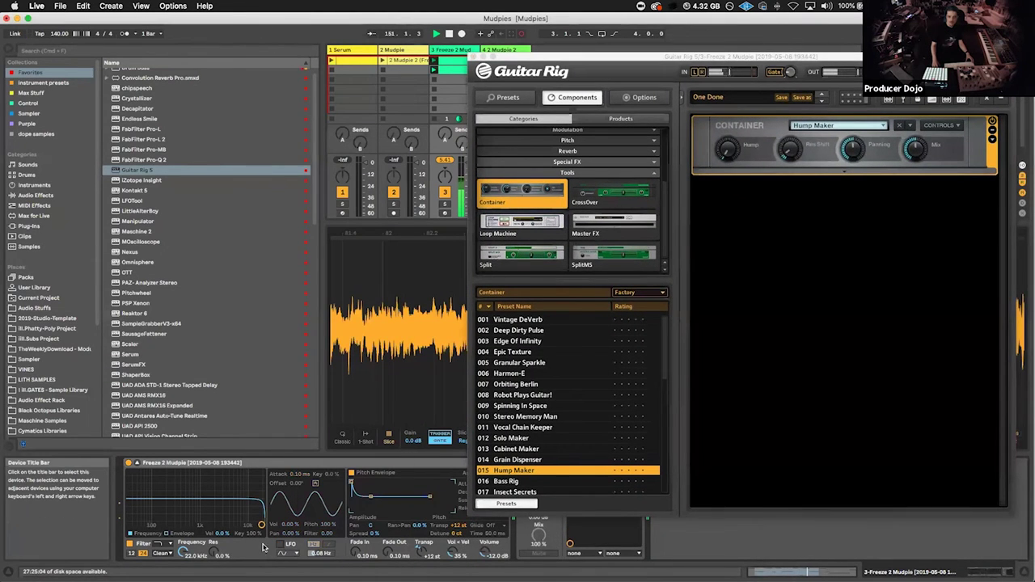
click(162, 554)
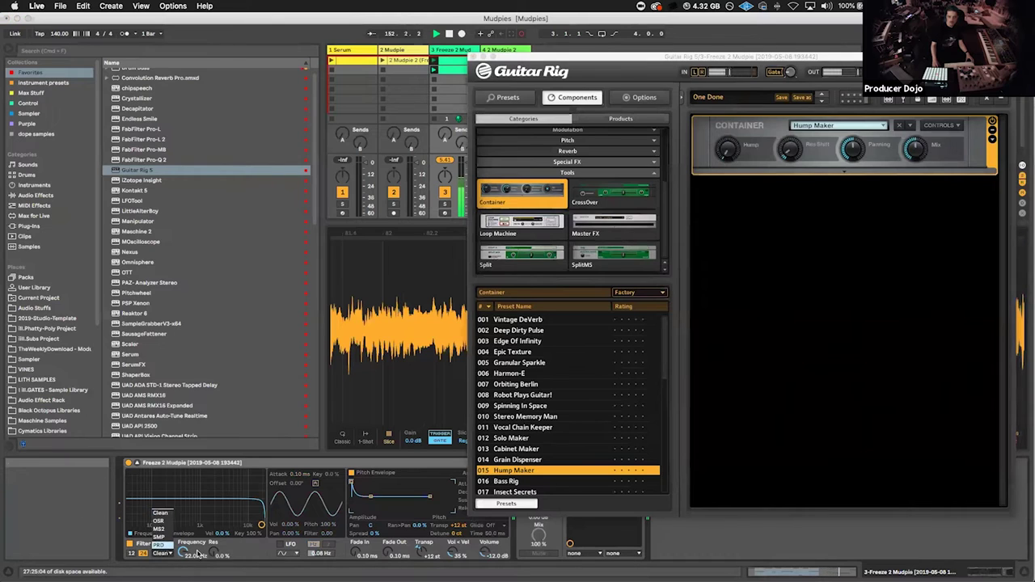
click(159, 545)
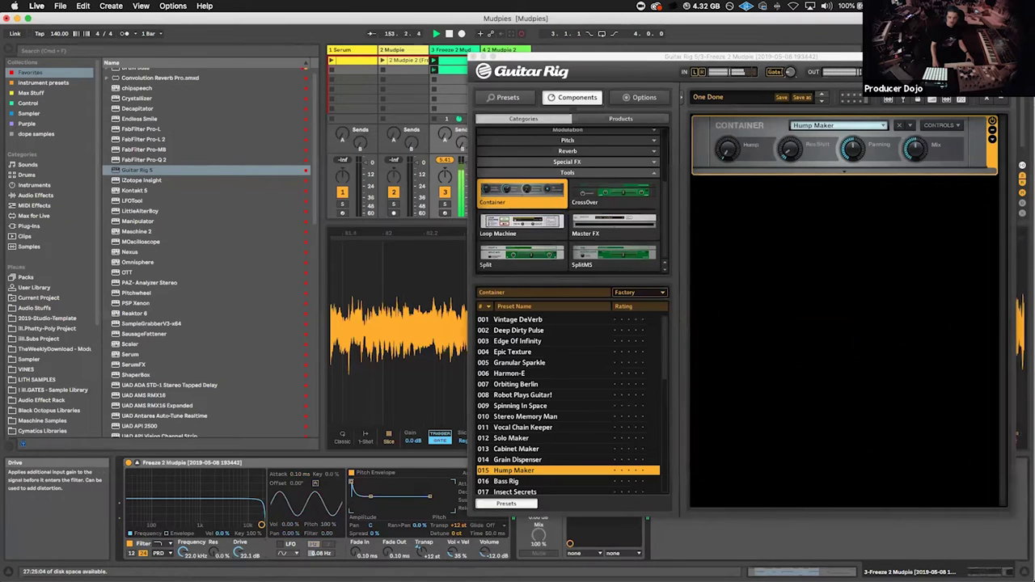
Step: Change the sampler's filter to a notch at 2.71 kHz and switch its LFO back on
drag(186, 552, 205, 570)
click(164, 543)
click(164, 530)
click(281, 544)
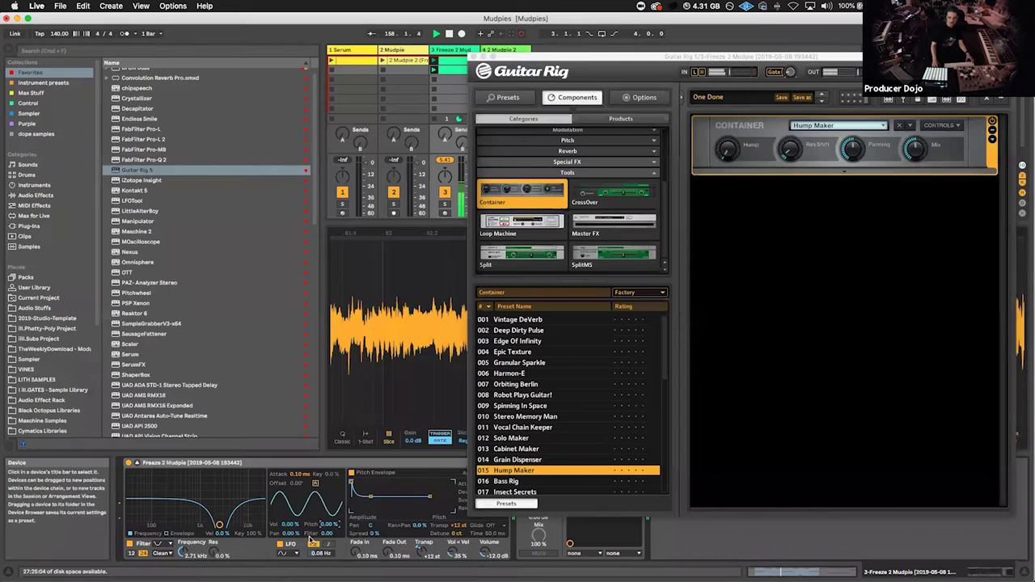
Step: Set the notch filter to the OSR circuit with a frequency of 538 Hz, 120% resonance and 11.4 dB drive
drag(217, 557, 217, 543)
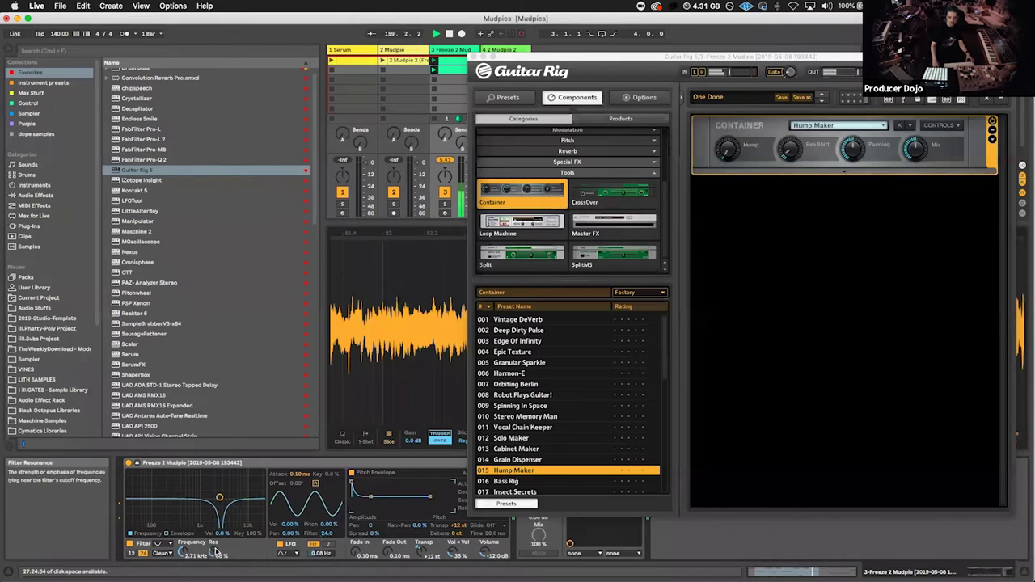
click(162, 553)
click(160, 568)
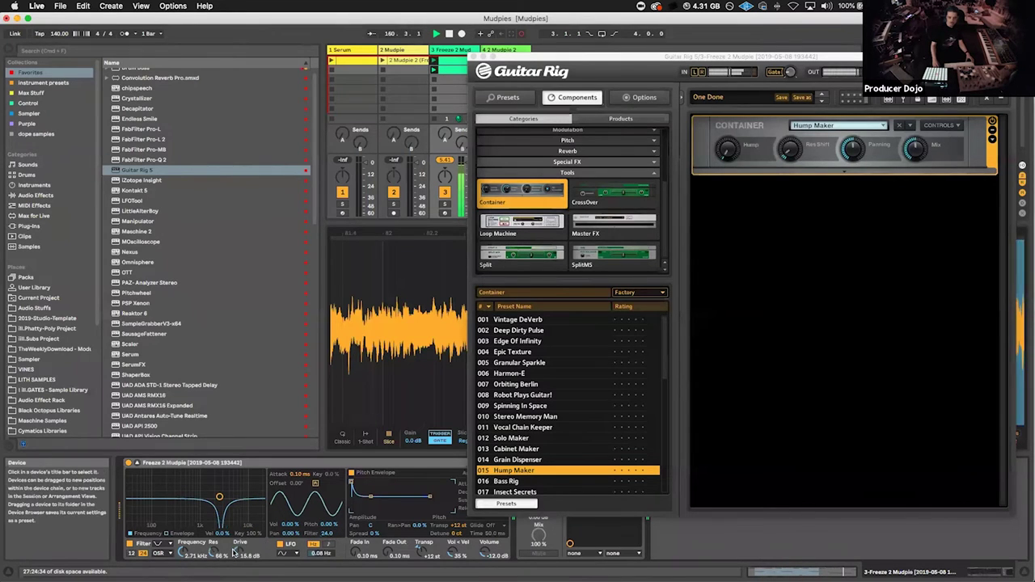
drag(184, 553, 183, 555)
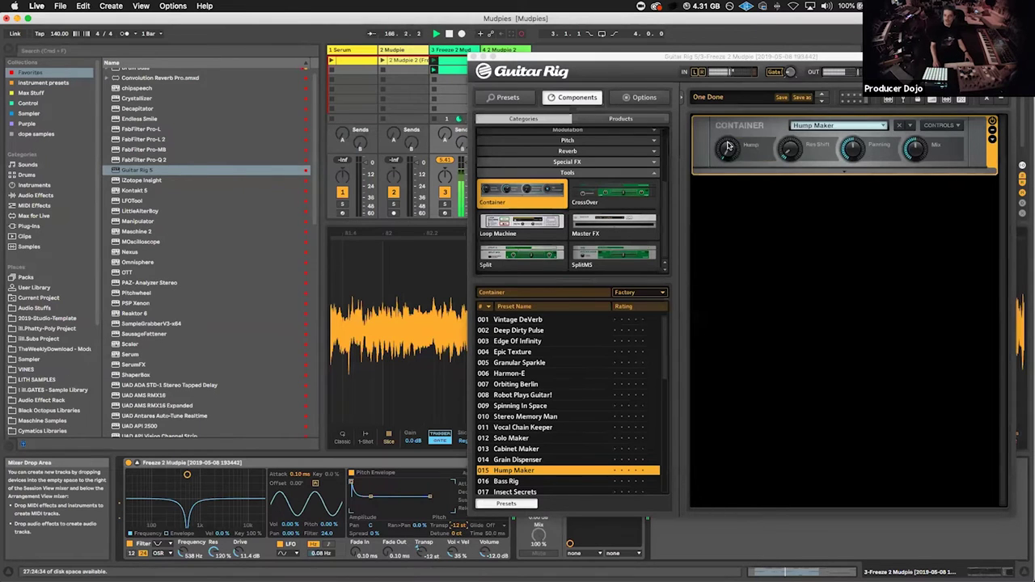
Step: Run through the Spinning In Space and Hump Maker container presets and load Sprinklinging
click(527, 406)
click(544, 469)
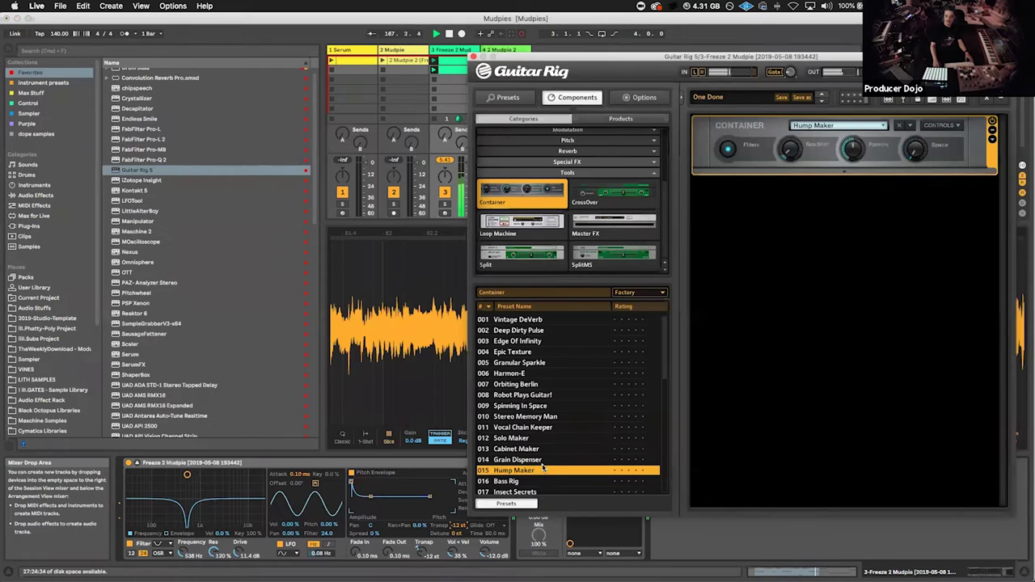
scroll(544, 468, down, 10)
click(525, 380)
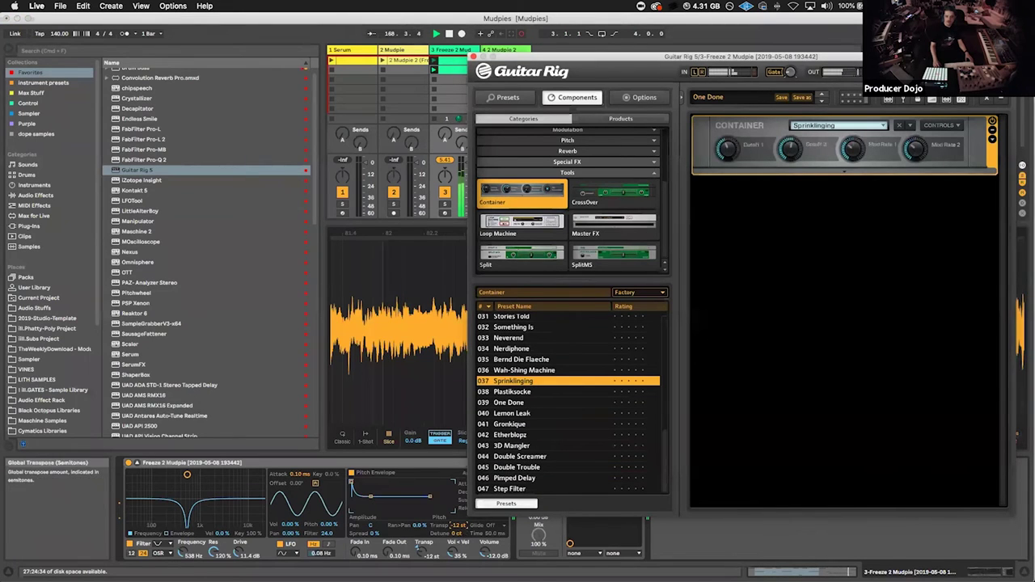
Step: Transpose the sampler to +12 st with its filter at 5.42 kHz, load the Etherblopz preset, and set the LFO rate to 5.21 Hz
click(461, 527)
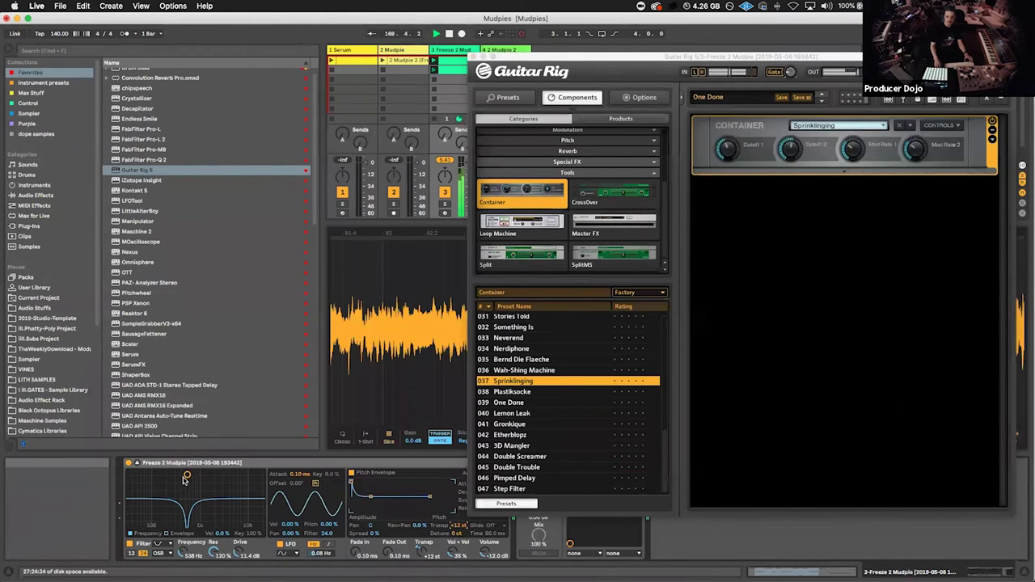
drag(187, 475, 233, 480)
click(511, 438)
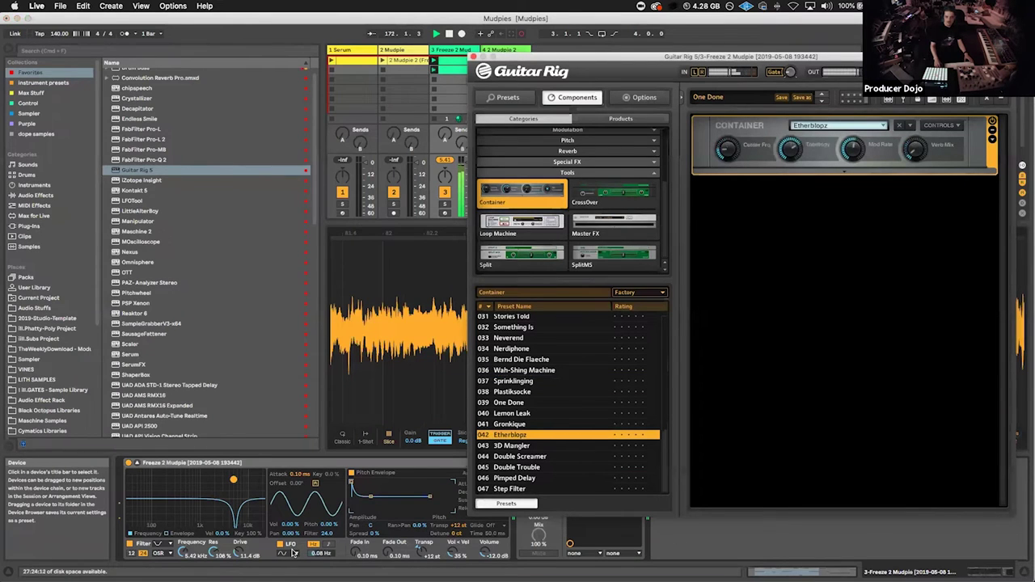
drag(316, 554, 316, 552)
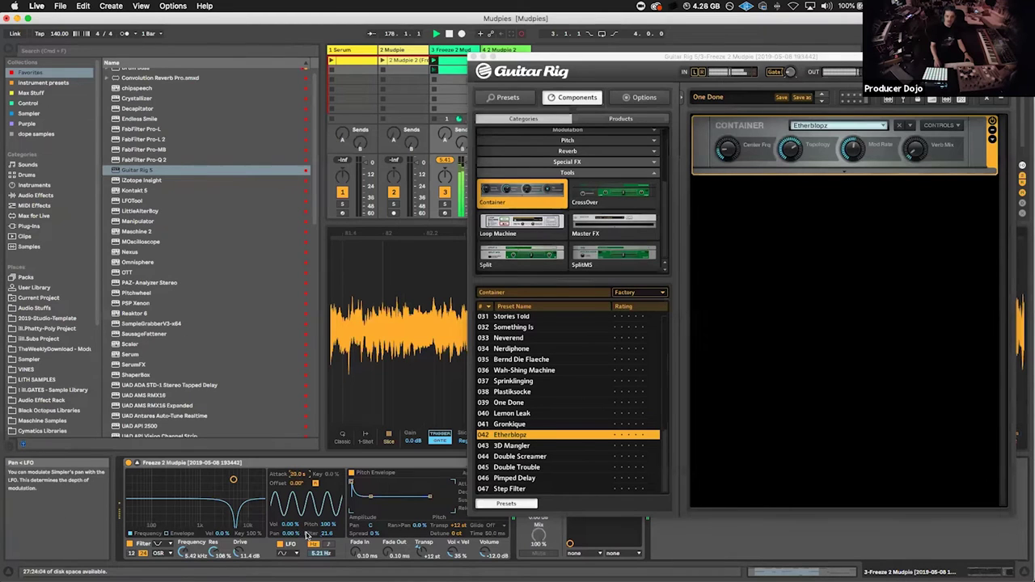
Step: Load Double Trouble and Nerdiphone, reset the sampler's transpose to 0 st, and switch the container to Something Is
click(521, 467)
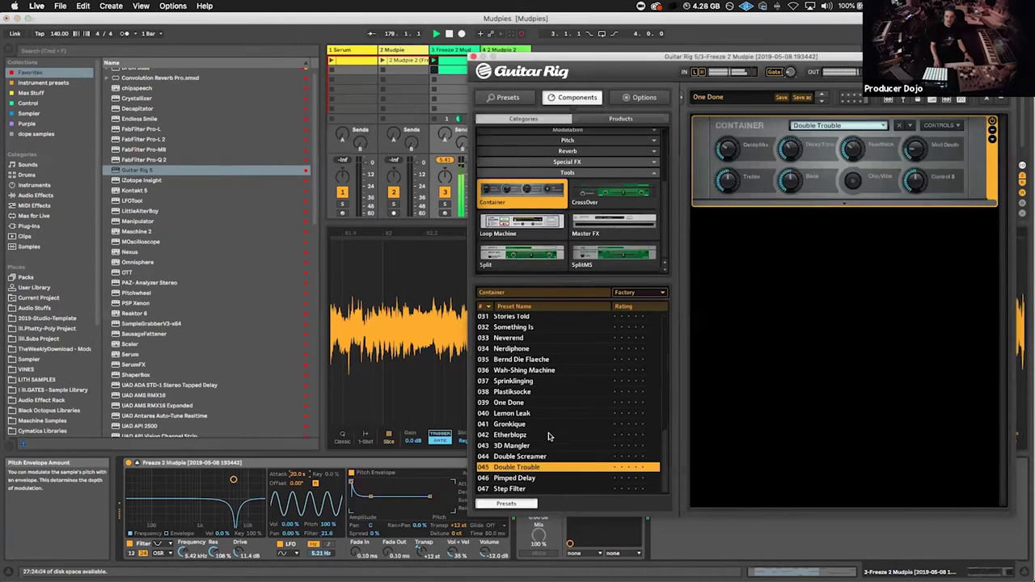
click(514, 348)
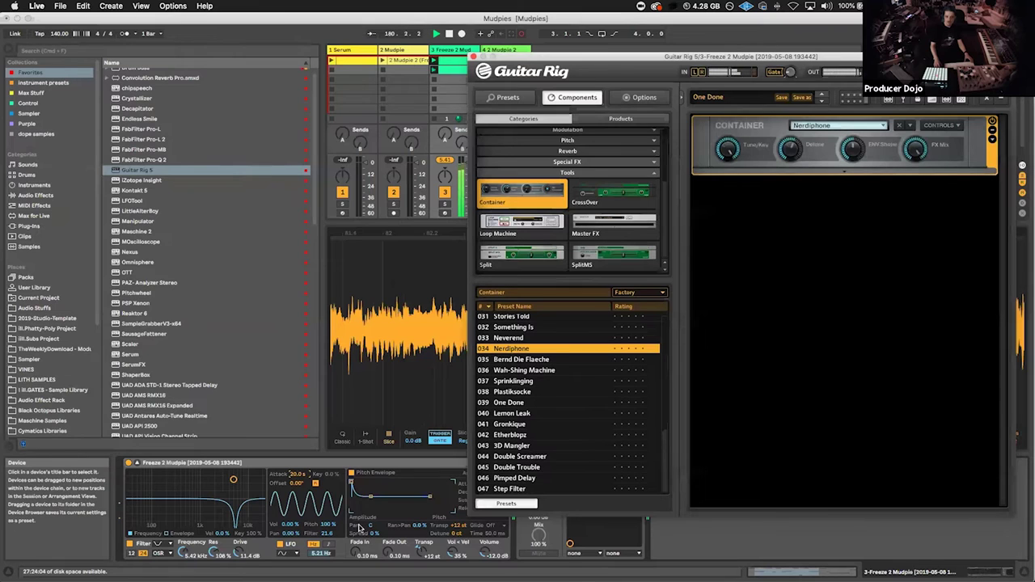
click(456, 527)
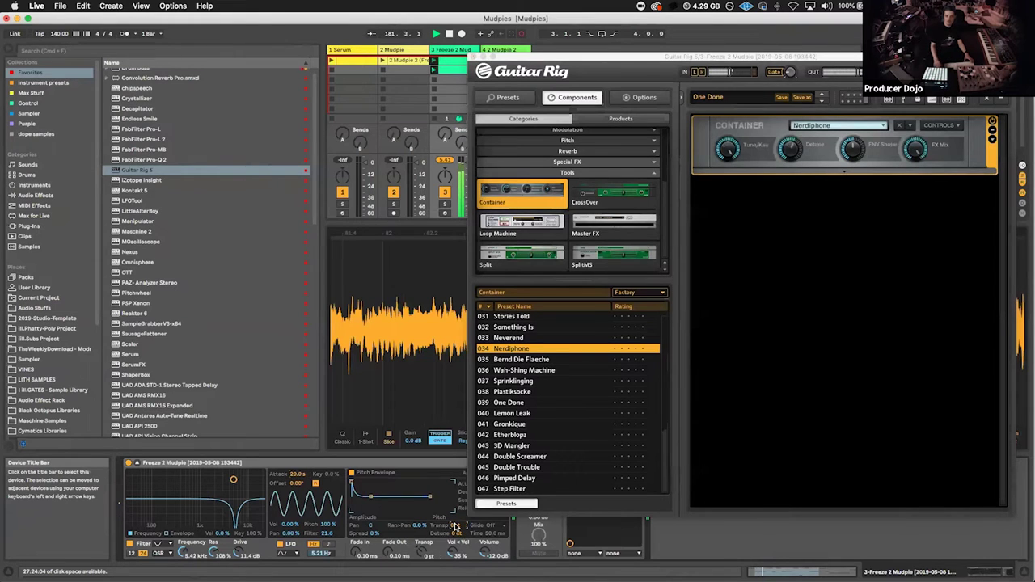
click(531, 327)
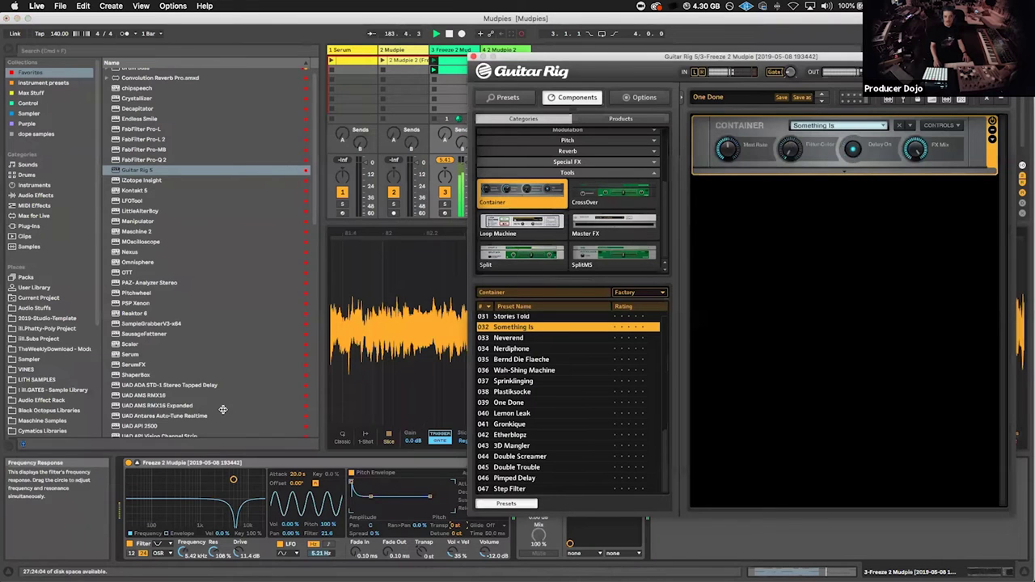
Step: Stop the recording, open the newly recorded clip on the 4-2 Mudpie 2 track and close the Guitar Rig window
drag(523, 57, 207, 210)
click(460, 79)
key(space)
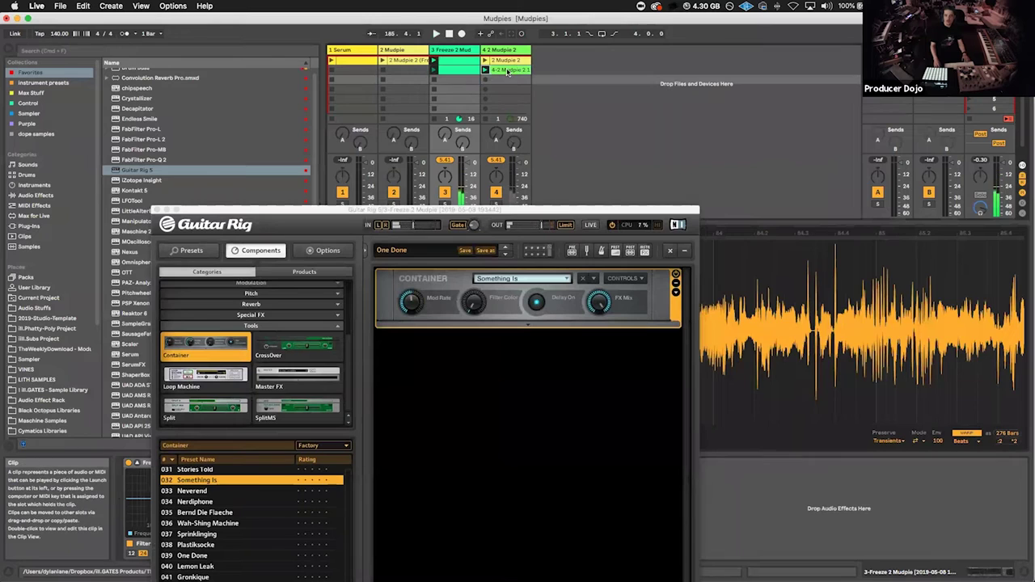
double_click(507, 71)
click(158, 210)
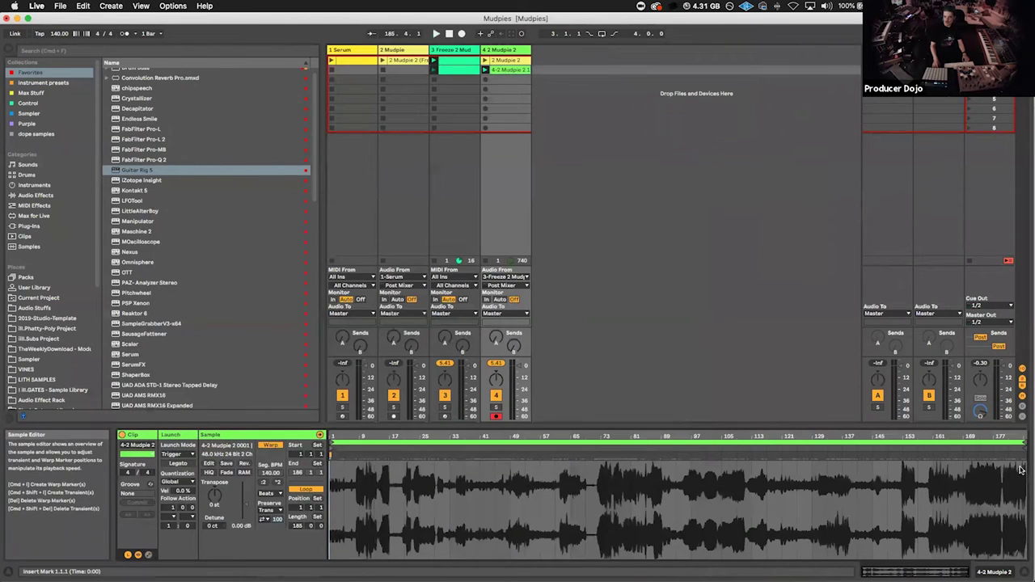
Step: Play the recorded clip briefly, review the Freeze 2 Mudpie devices and the clip, and select the empty slot below it
key(space)
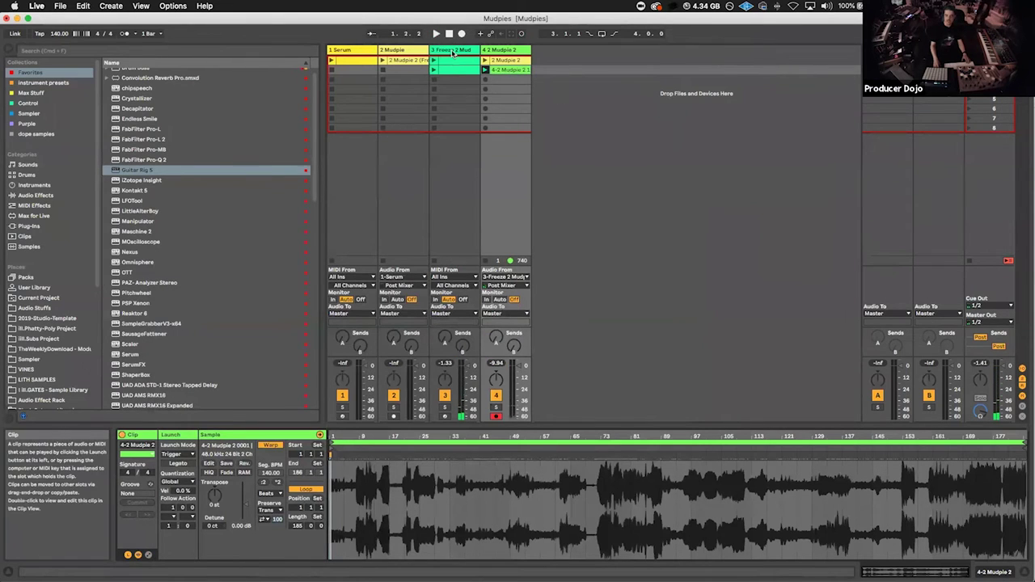
click(453, 52)
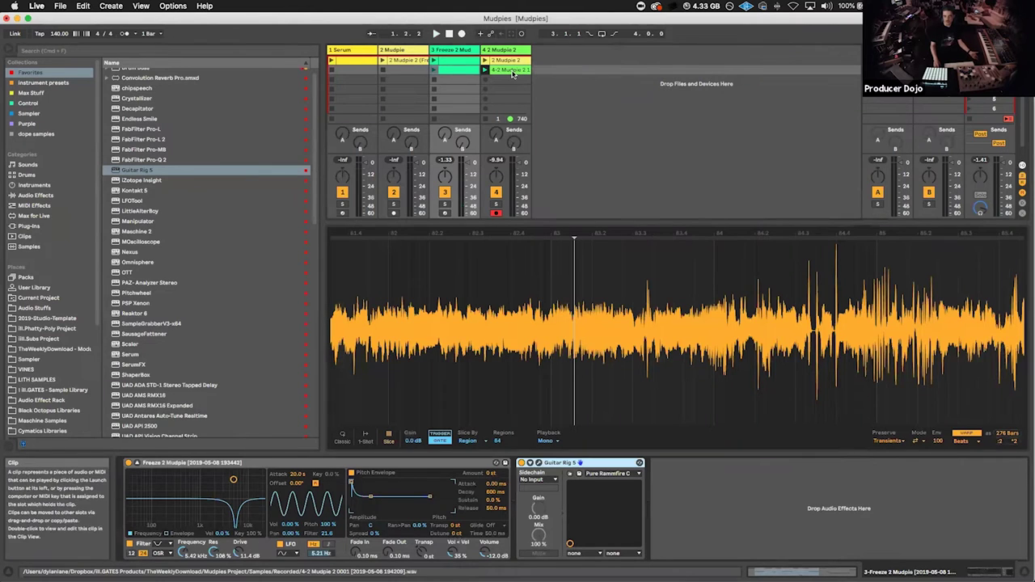
click(512, 72)
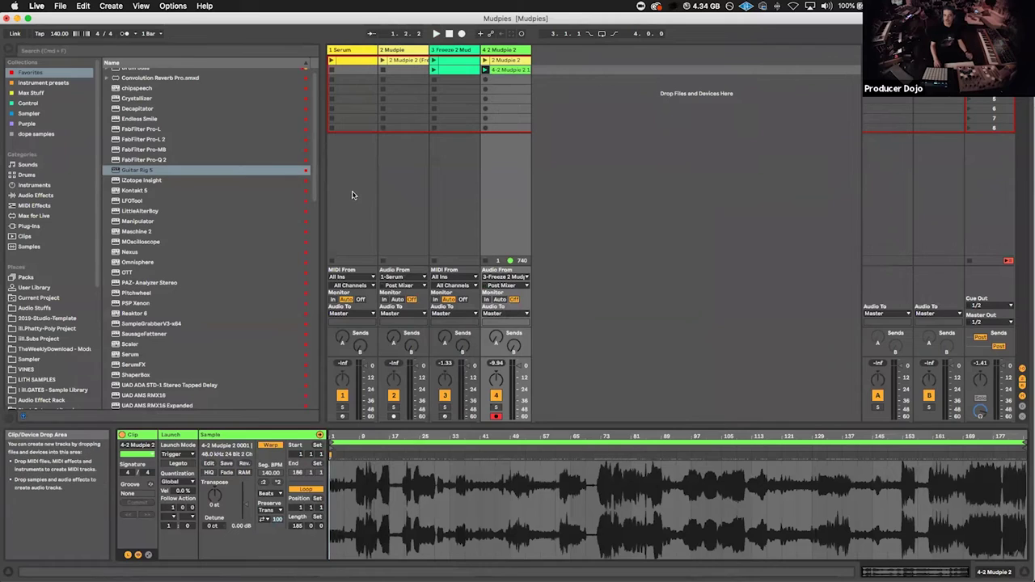
click(520, 86)
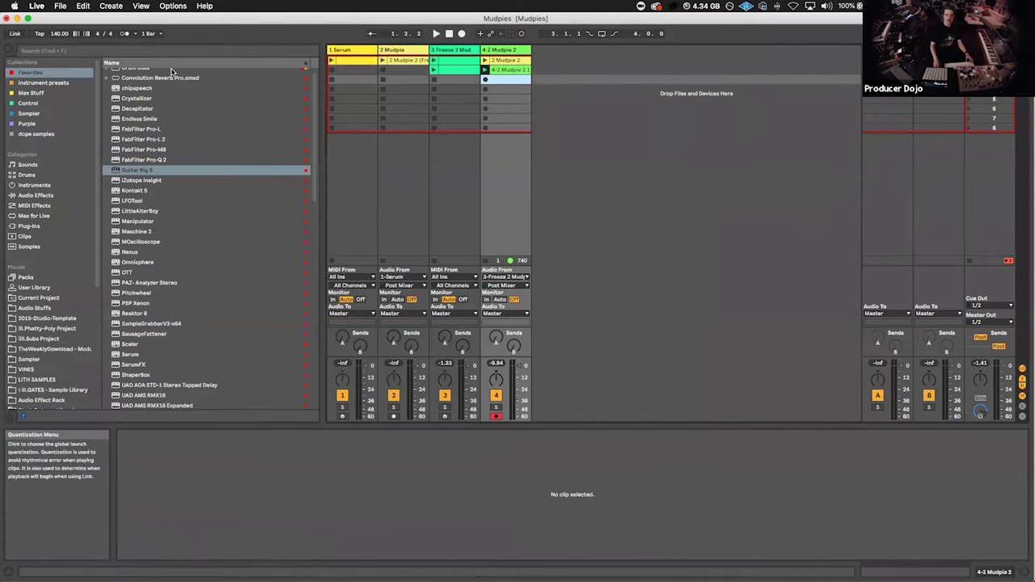
Step: Search the browser for "beat 140" across all results
click(171, 48)
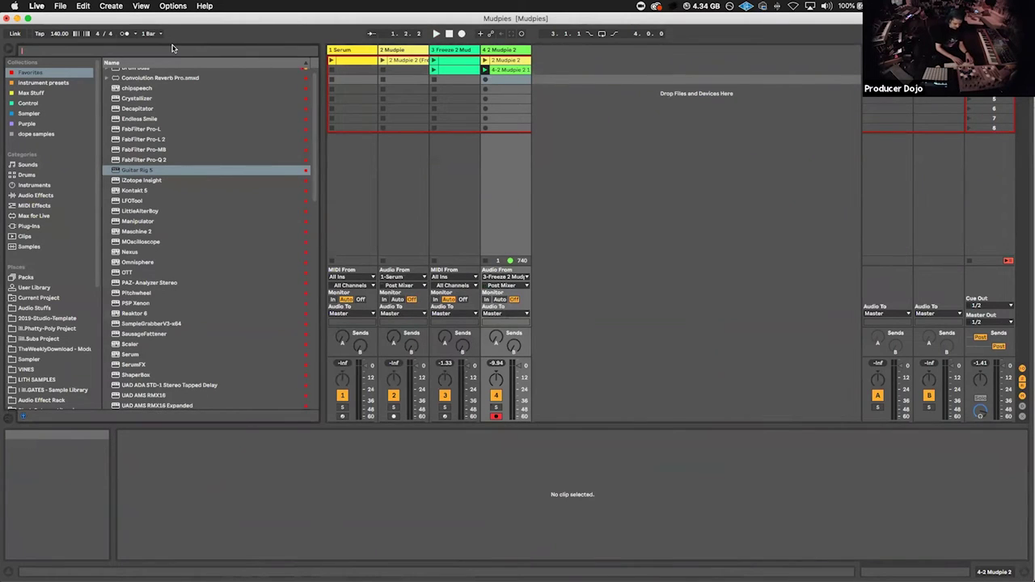
text(beat 140)
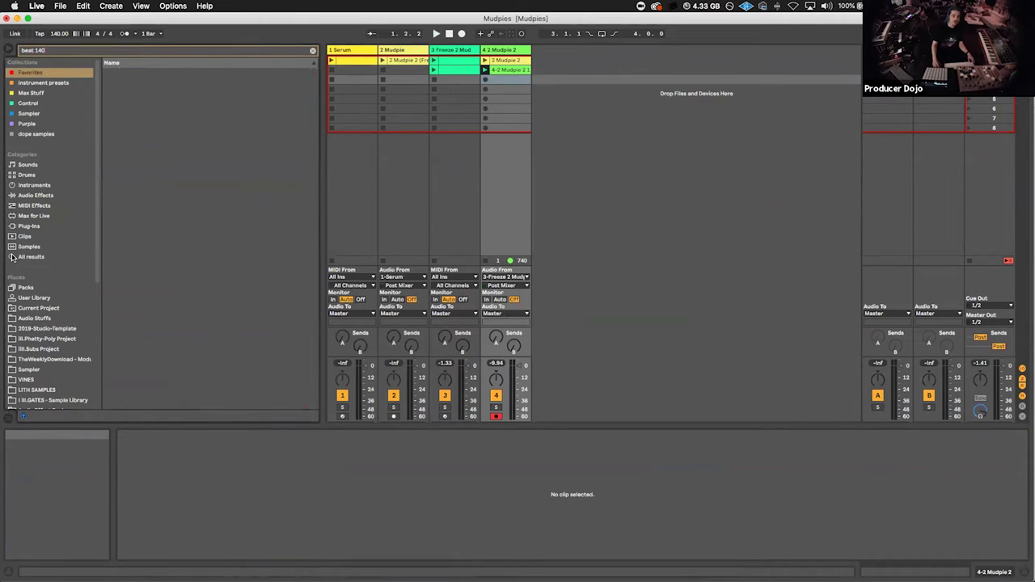
click(12, 258)
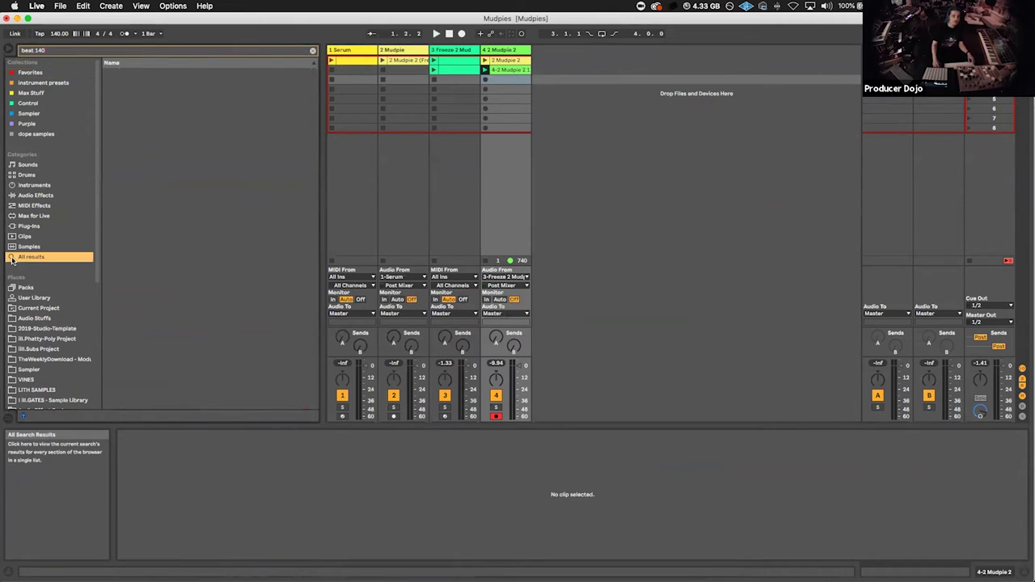
Step: Preview the 140 bpm beat samples and add Postman - Factory Beat - 140 bpm.wav to a new audio track
click(159, 144)
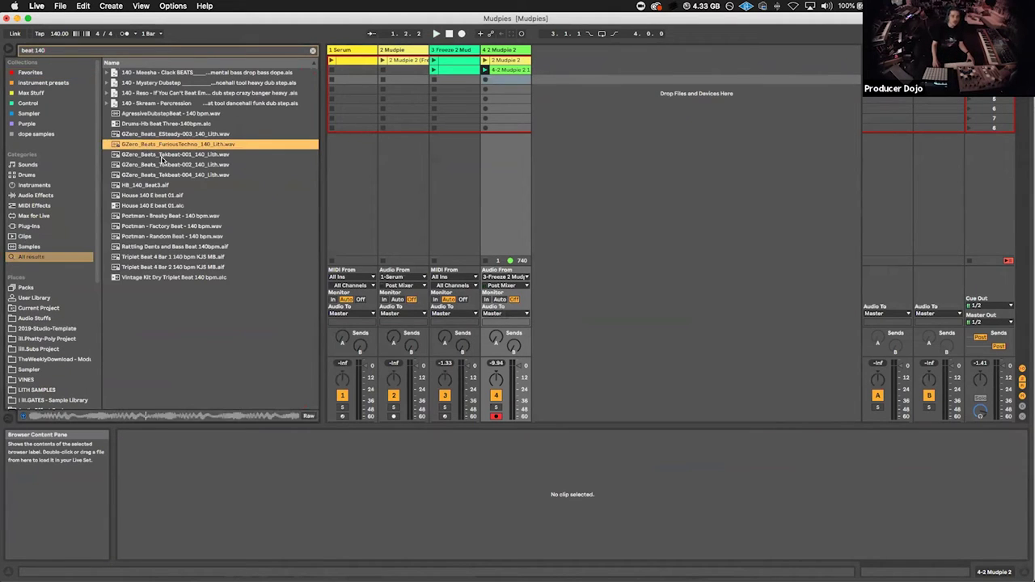
click(162, 156)
key(Down)
key(Down)
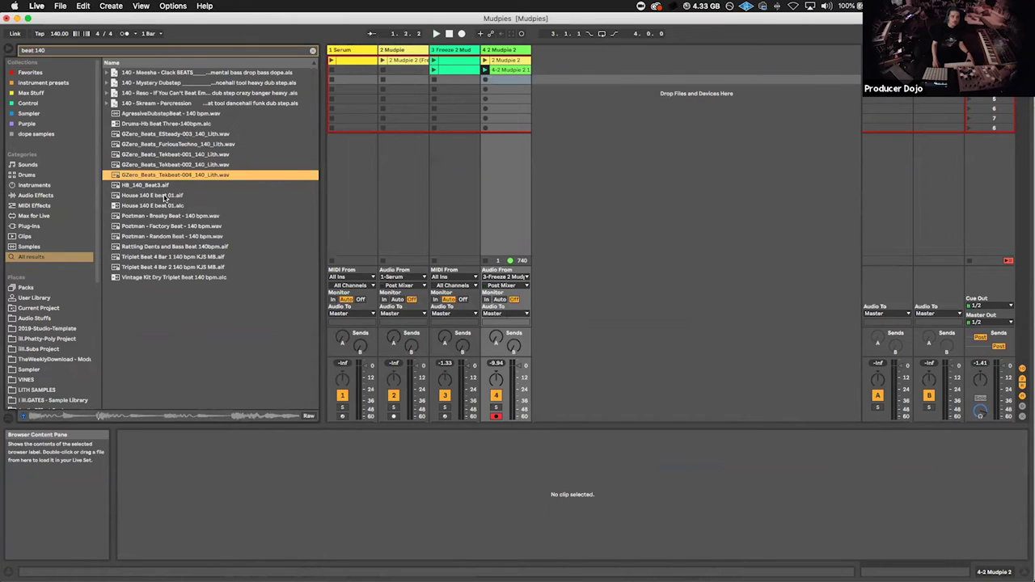
key(Down)
key(Down)
key(Down)
key(Down)
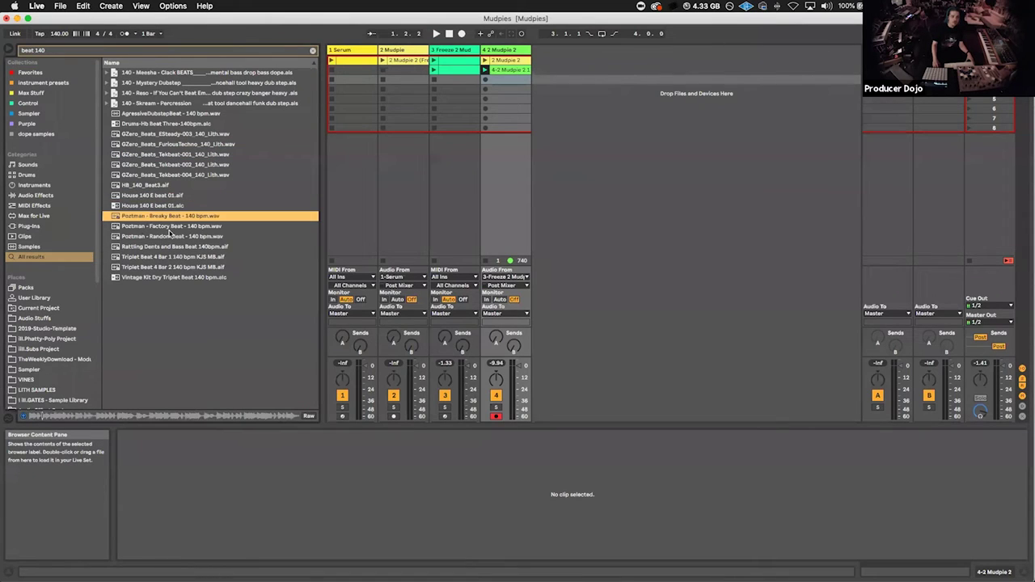
key(Down)
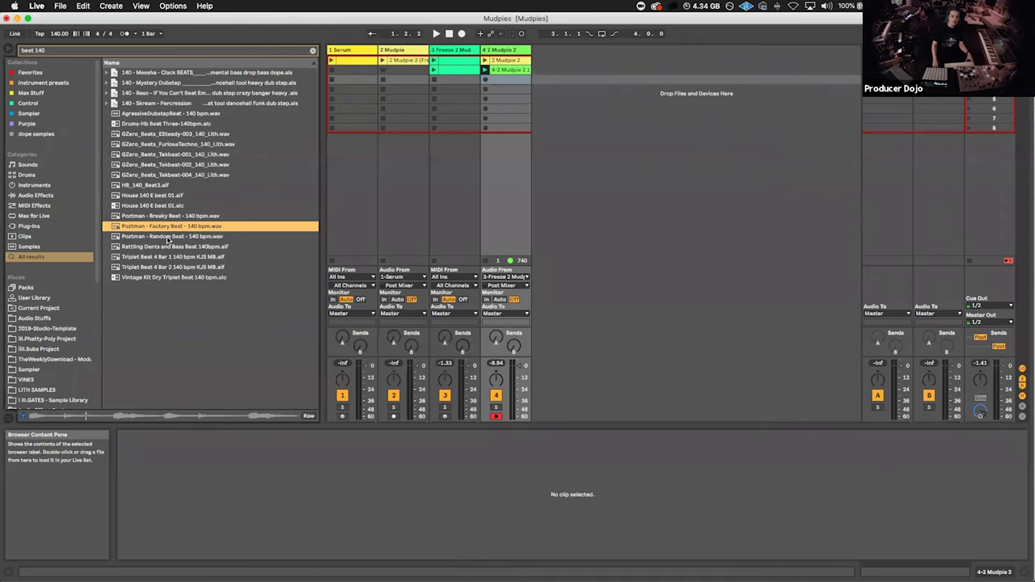
key(Down)
drag(170, 228, 558, 60)
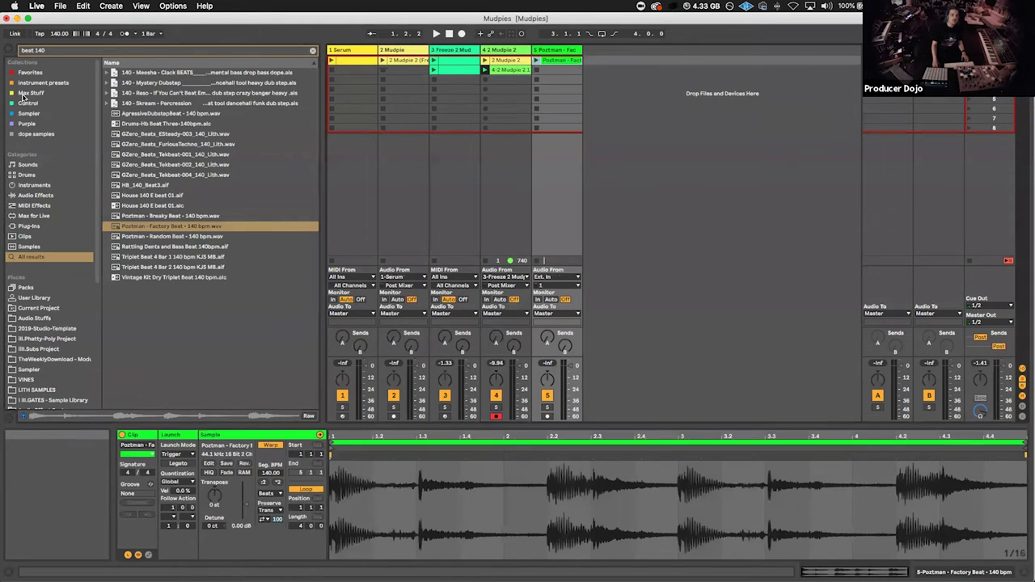
Step: Add the Drum Buss audio effect to the Factory Beat track and play its clip alongside the Mudpie recording
click(313, 50)
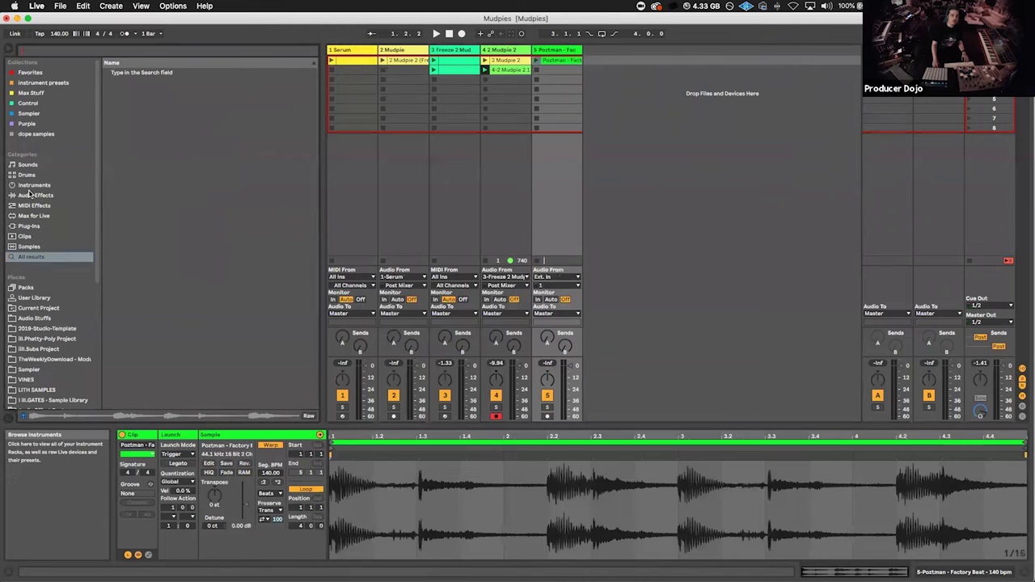
click(36, 195)
drag(154, 185, 555, 74)
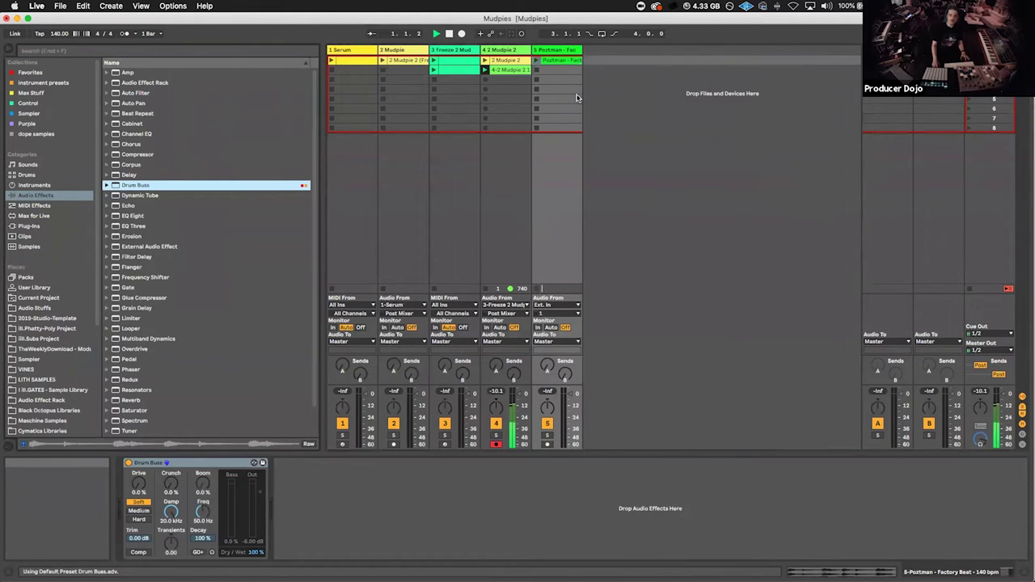
key(space)
click(535, 61)
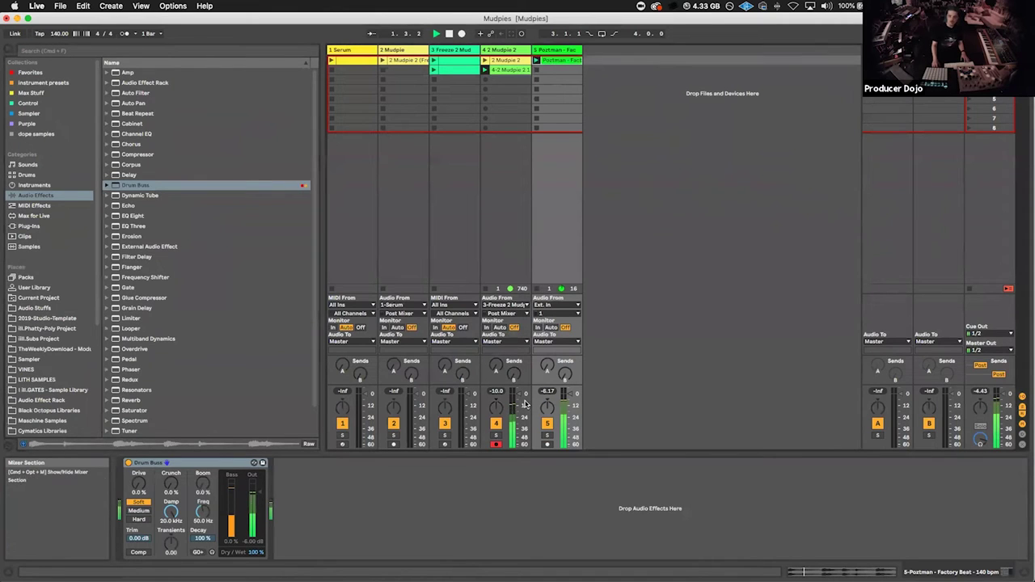
Step: Search the favorites for "ott", load OTT on the 4-2 Mudpie 2 track and lower its depth to about 95%
click(132, 185)
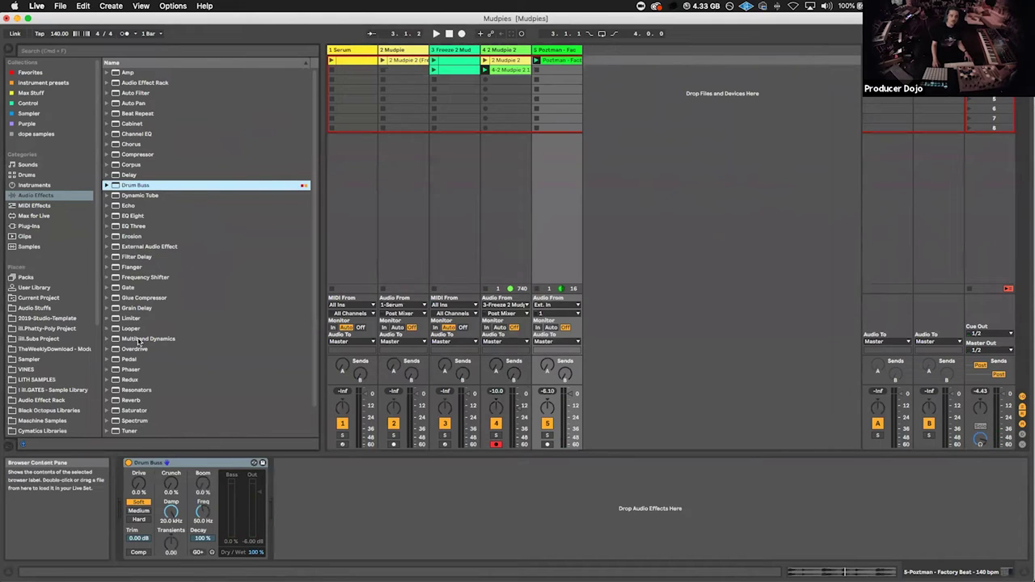
click(70, 51)
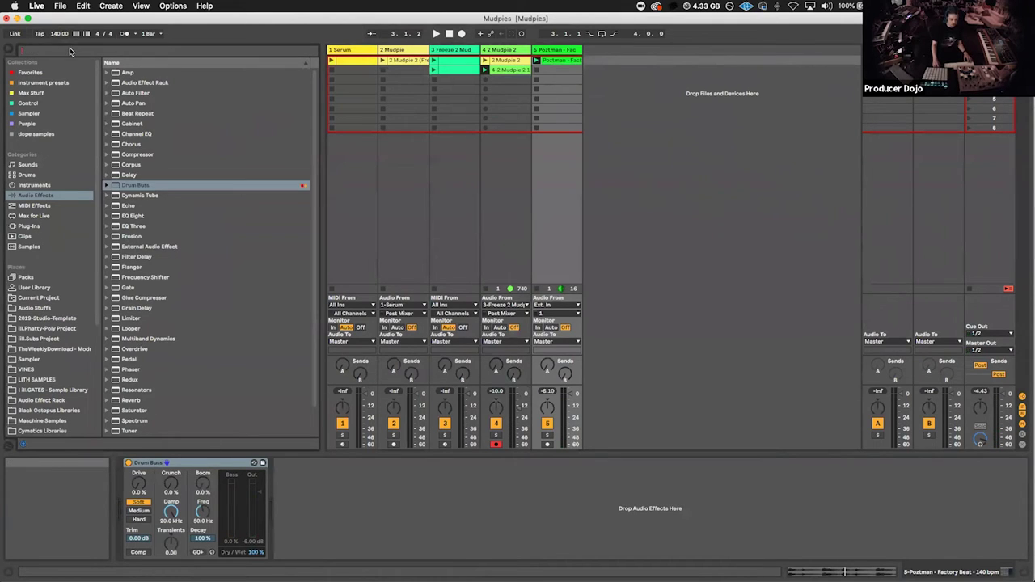
text(ott)
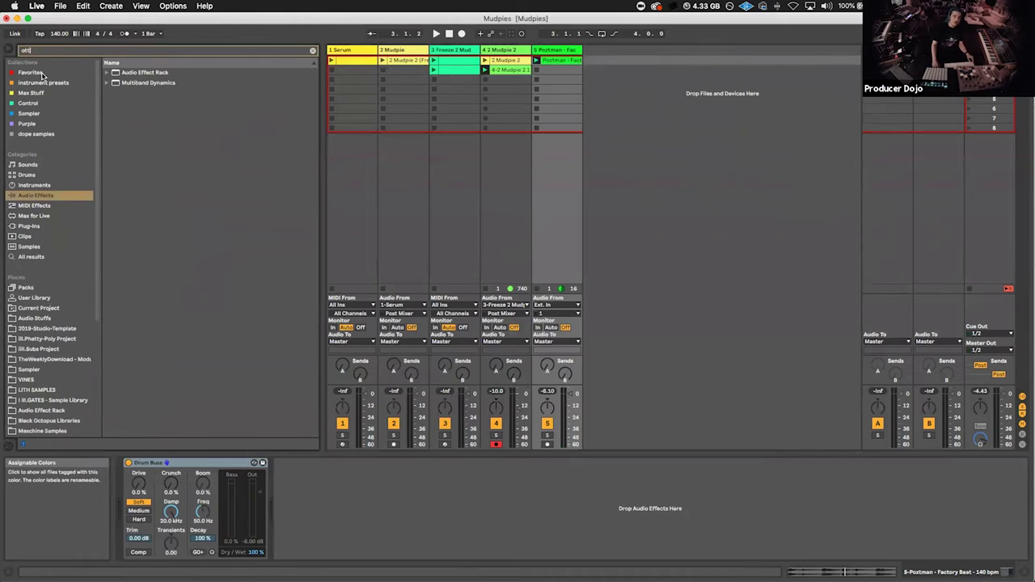
click(37, 73)
drag(126, 73, 130, 79)
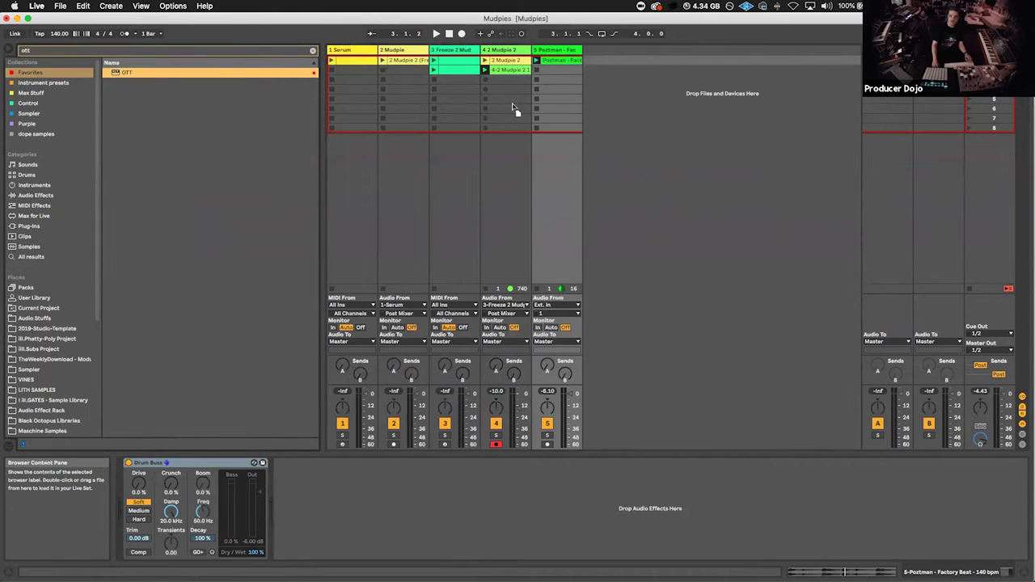
drag(508, 122, 509, 125)
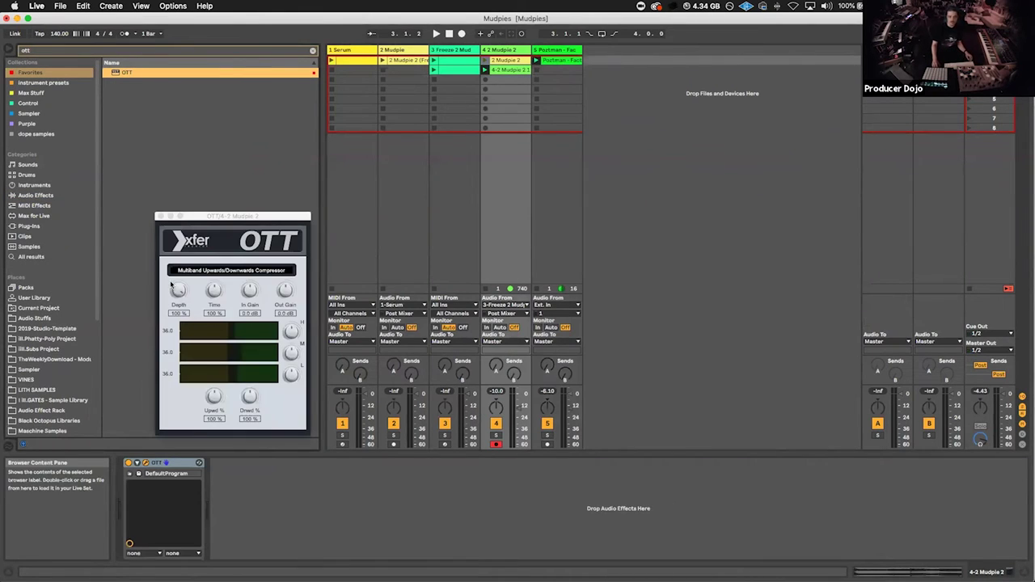
drag(179, 294, 178, 295)
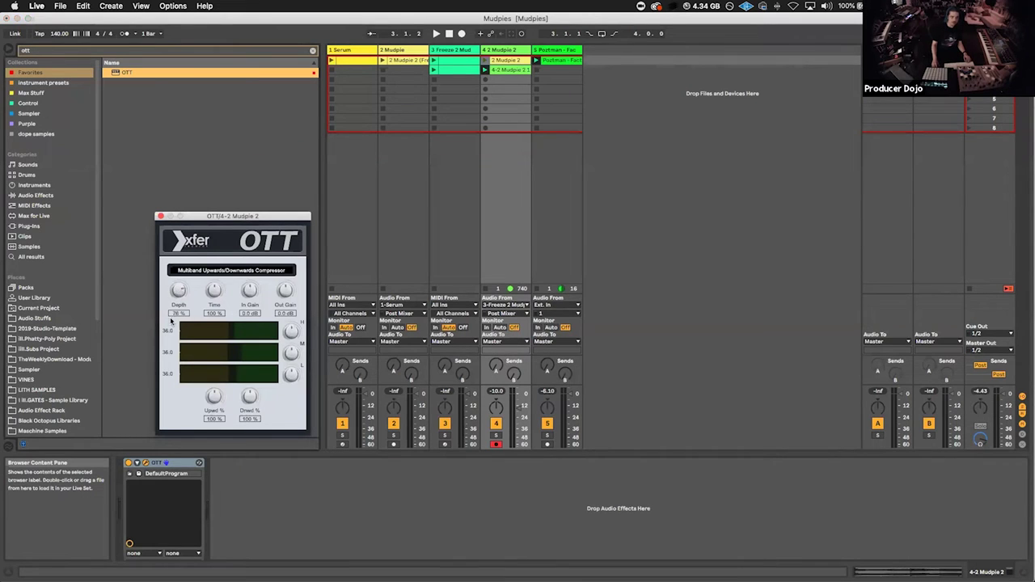
Step: Add FabFilter Pro-L after OTT on the 4-2 Mudpie 2 track and set its output level to about -12 dB
click(311, 53)
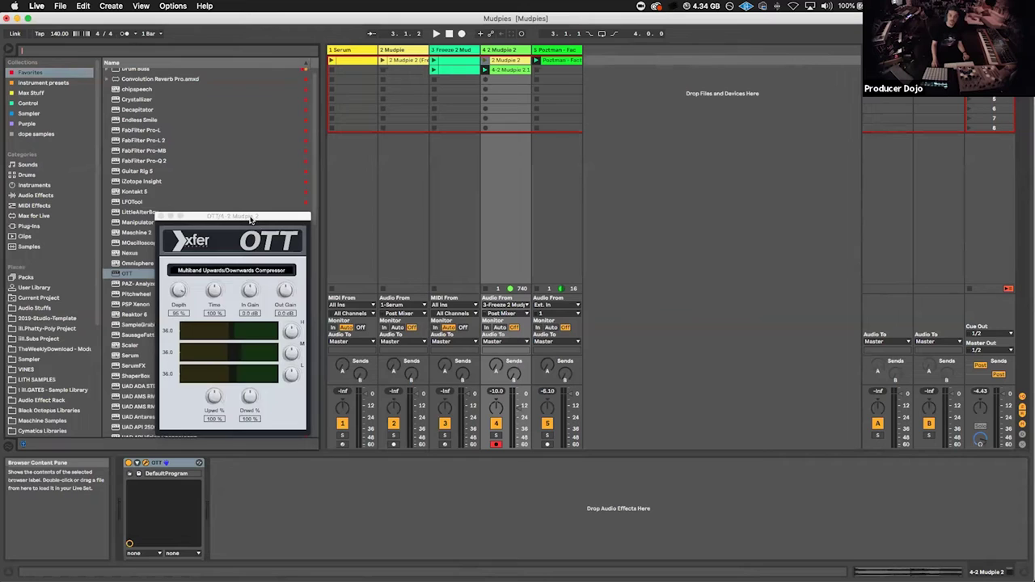
drag(251, 219, 394, 118)
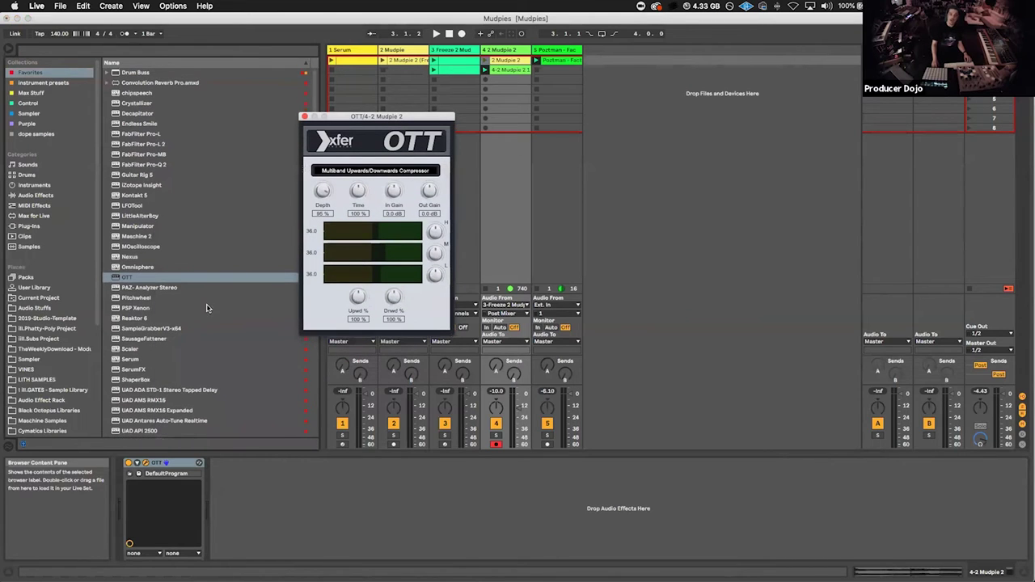
click(149, 146)
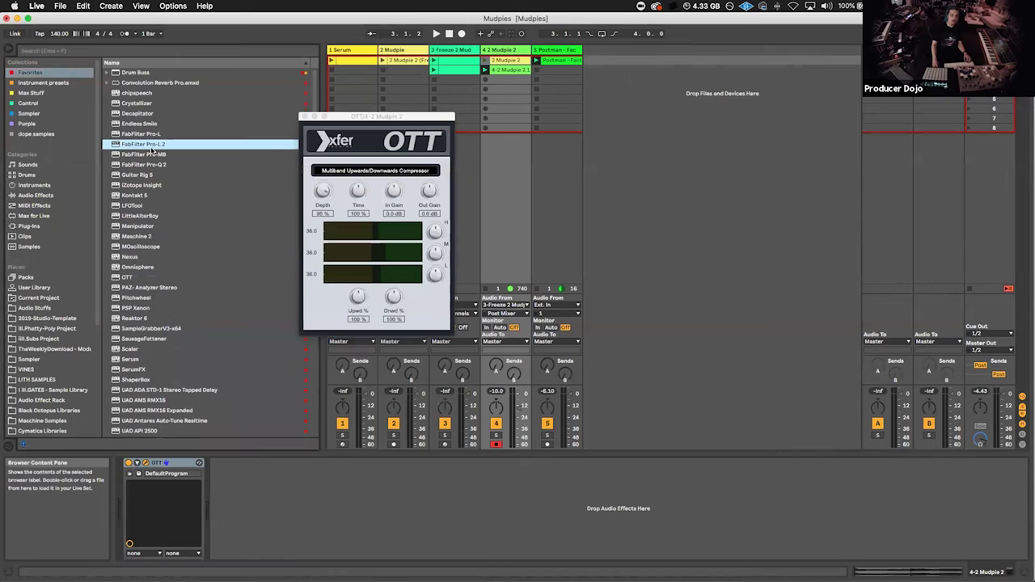
drag(142, 133, 247, 511)
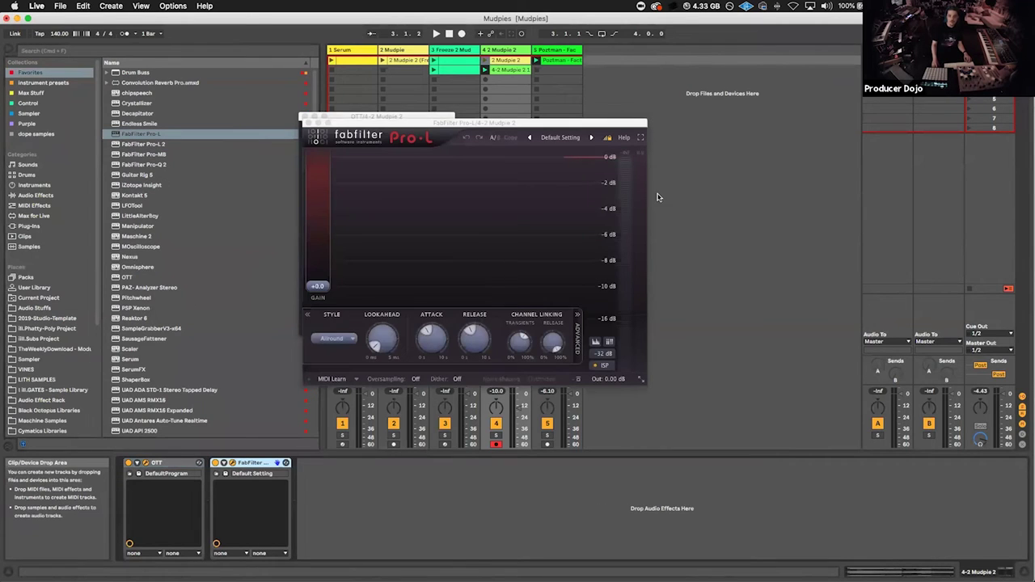
click(615, 379)
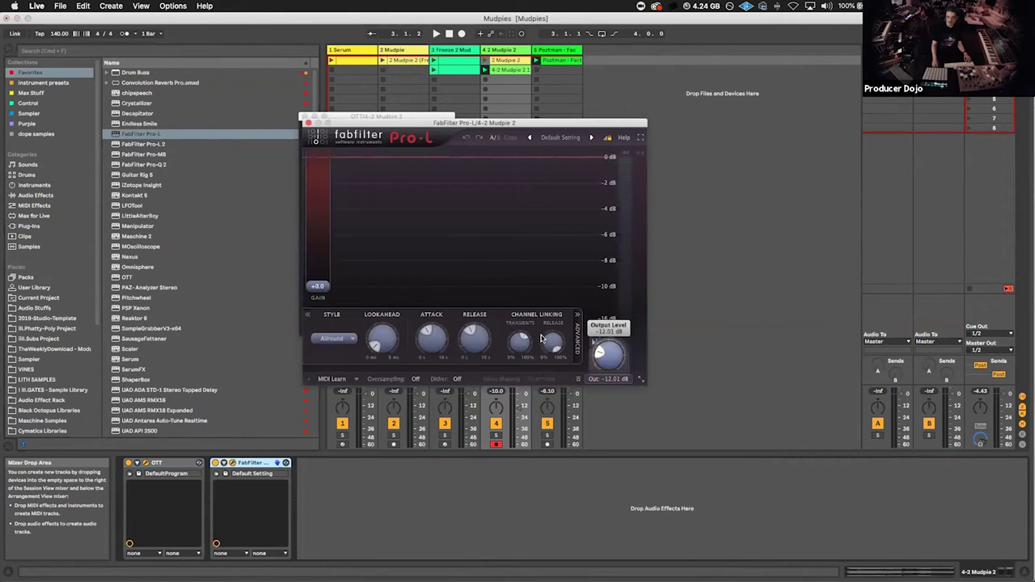
Step: Raise the Pro-L gain to +8.5 during playback, then enlarge the mixer meters and move both plug-in windows clear of the tracks
key(space)
drag(318, 288, 320, 249)
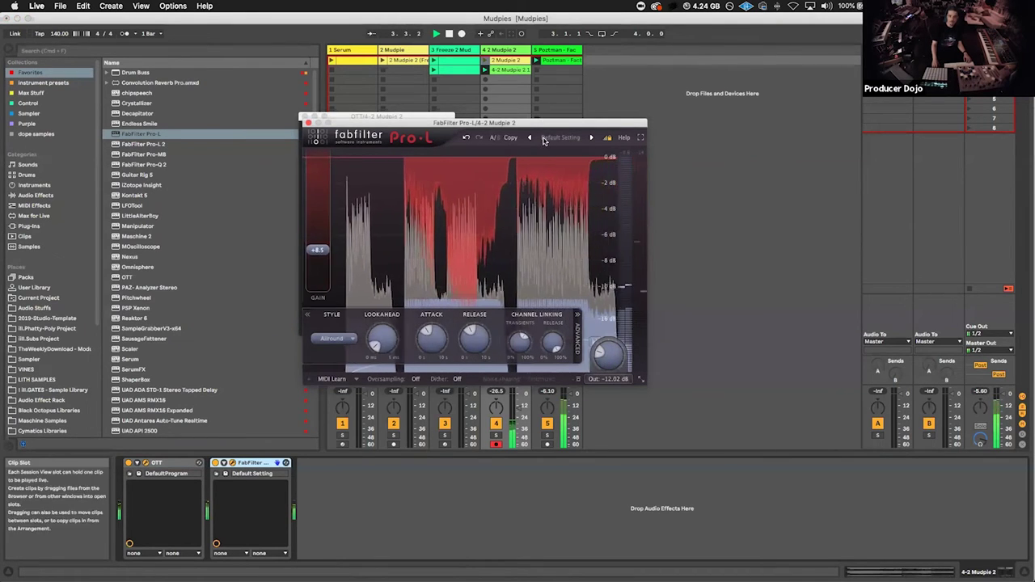
drag(453, 122, 211, 99)
drag(516, 410, 515, 297)
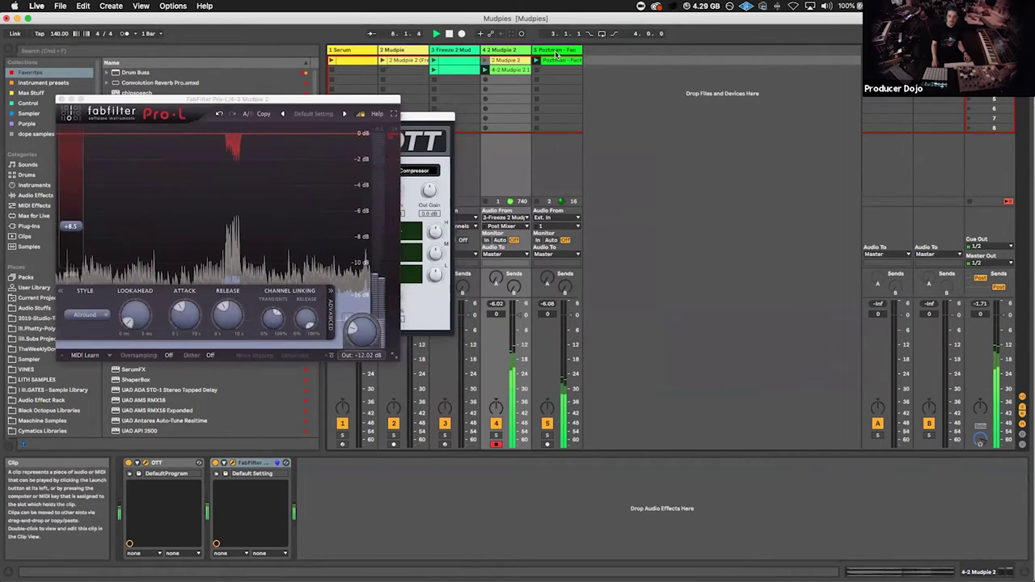
drag(426, 116, 692, 122)
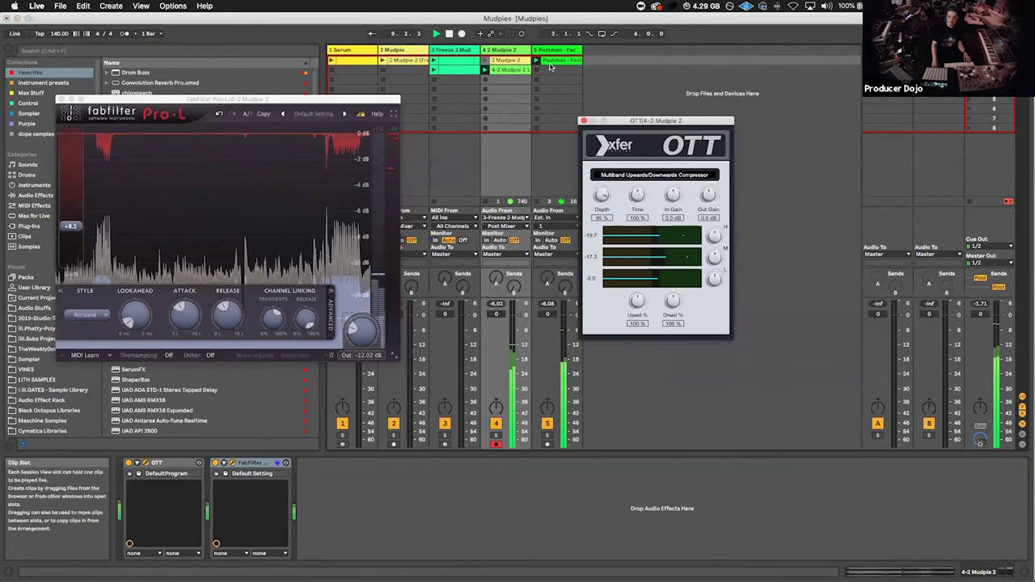
Step: Open the recorded 4-2 Mudpie 2 clip and shorten its loop to the first 28 bars
double_click(511, 70)
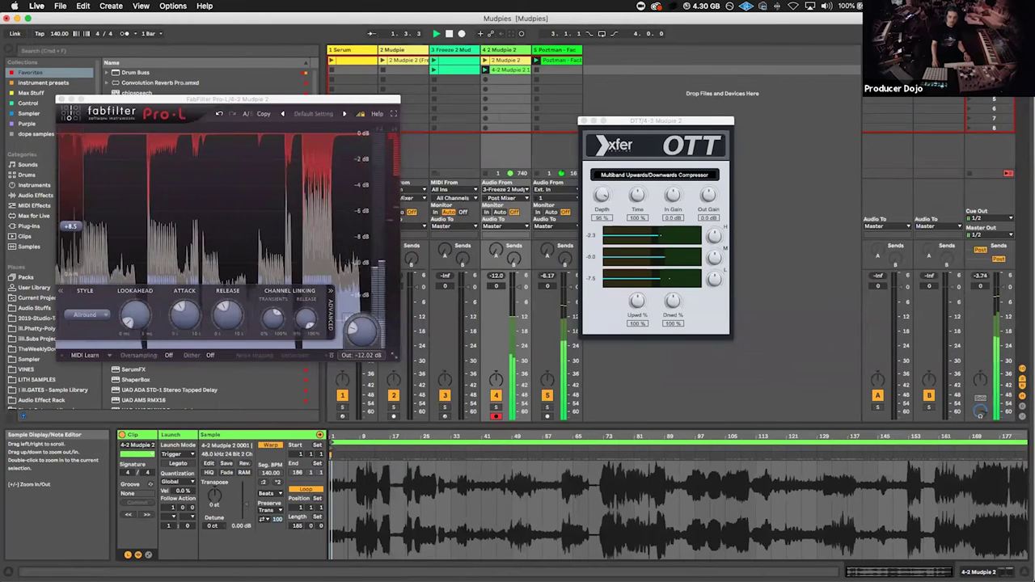
drag(337, 479, 333, 517)
drag(1021, 440, 488, 441)
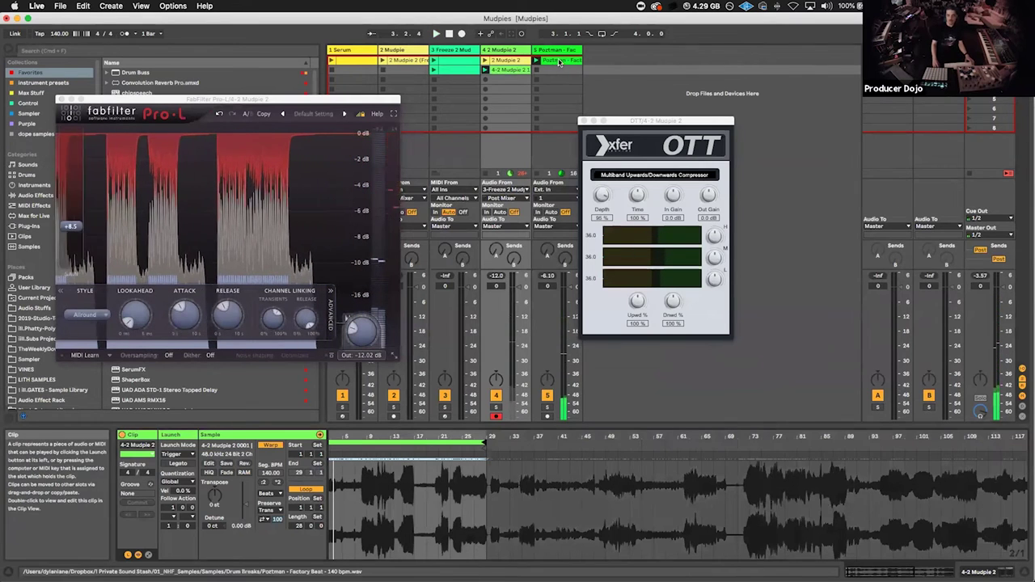
Step: Transfer the Factory Beat clip to the arrangement, hand playback back to the arrangement and place the clip at bar 1
key(Tab)
drag(558, 61, 393, 300)
click(59, 98)
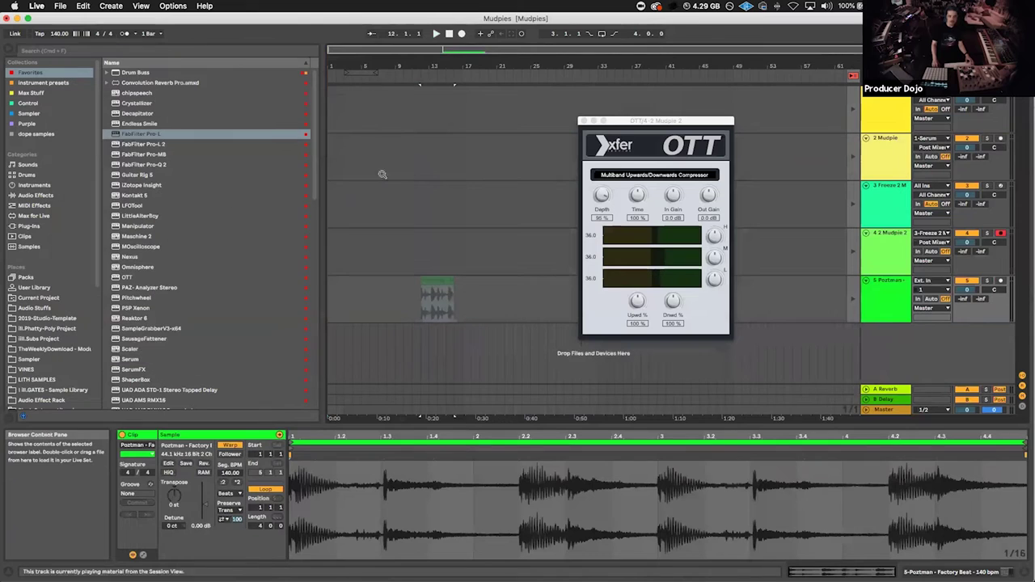
click(853, 77)
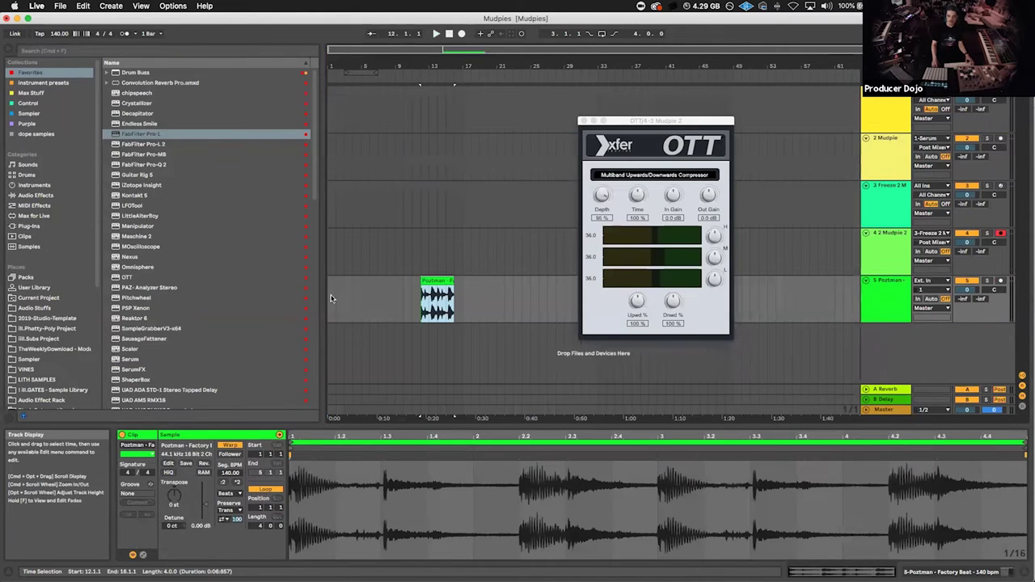
drag(439, 295, 344, 296)
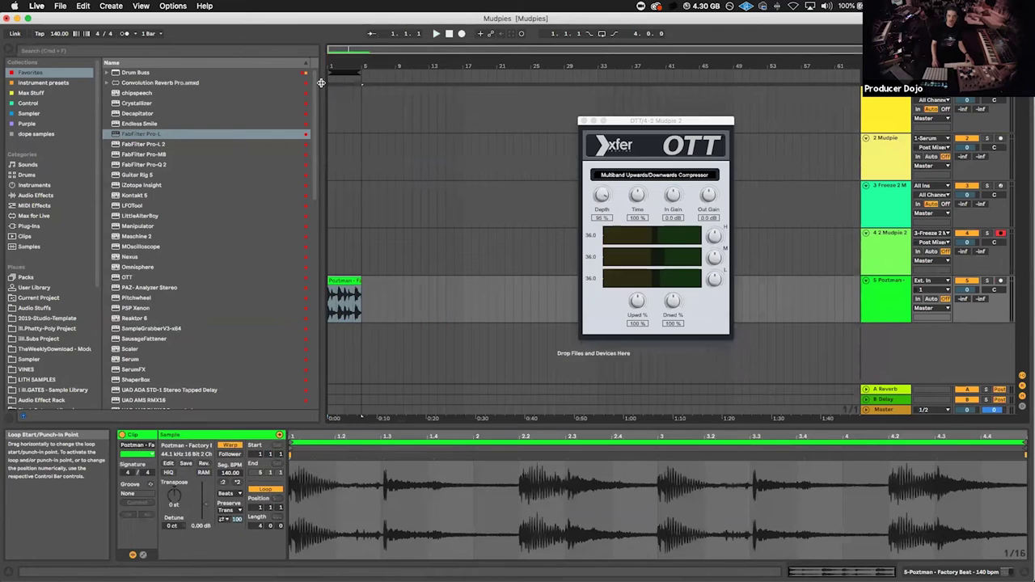
Step: Extend the Factory Beat clip to bar 17 and set the arrangement loop to 16 bars from bar 1
drag(361, 65, 602, 65)
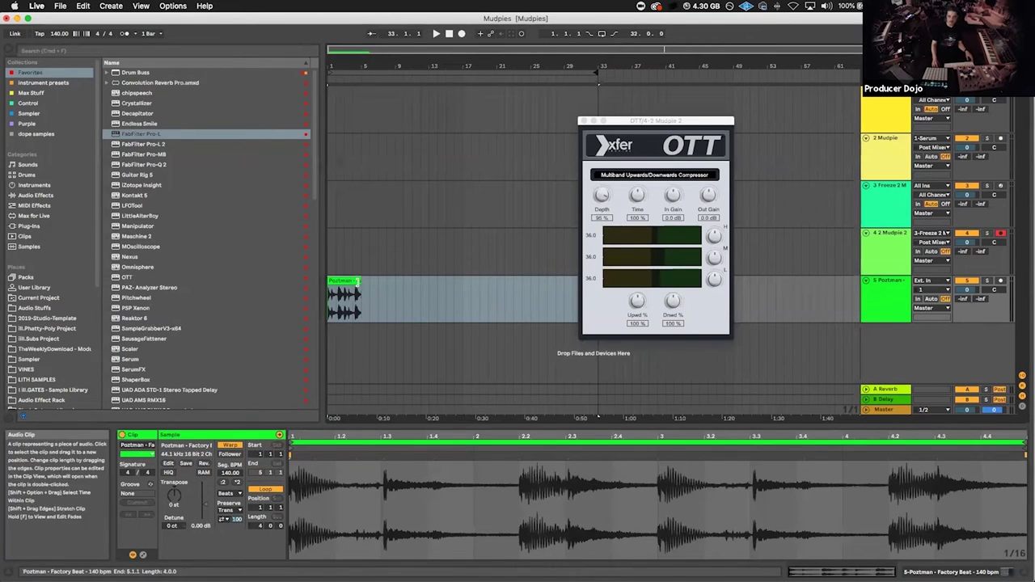
mouse_move(362, 287)
mouse_down()
mouse_move(485, 287)
mouse_move(462, 287)
mouse_up()
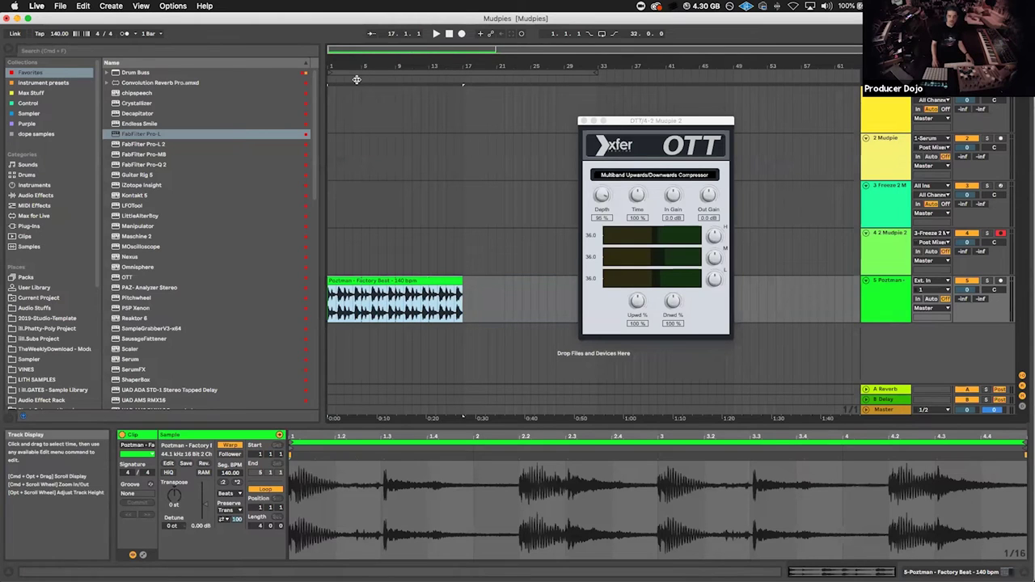
drag(606, 66, 605, 67)
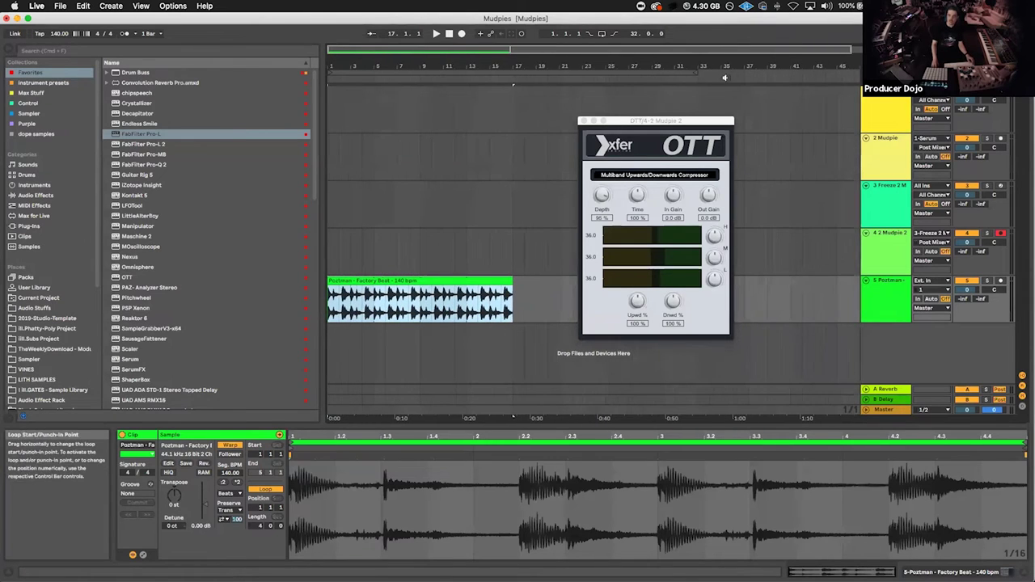
drag(691, 73, 515, 93)
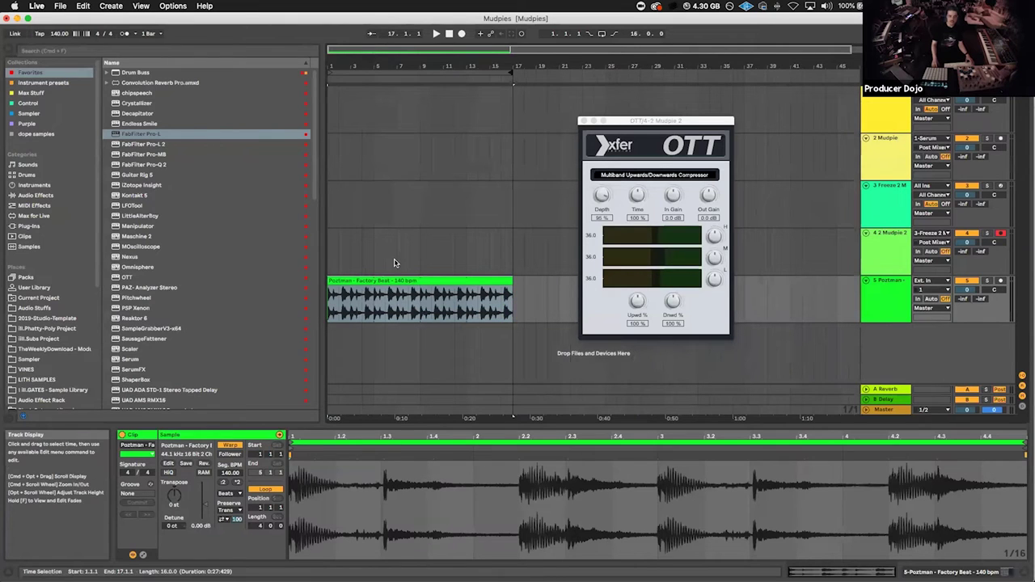
Step: Search all results for "128 kick", load 128 - ill.GATES - KICKS 2018 template.adv on a new MIDI track and select its first 16 bars
click(91, 53)
text(128 b)
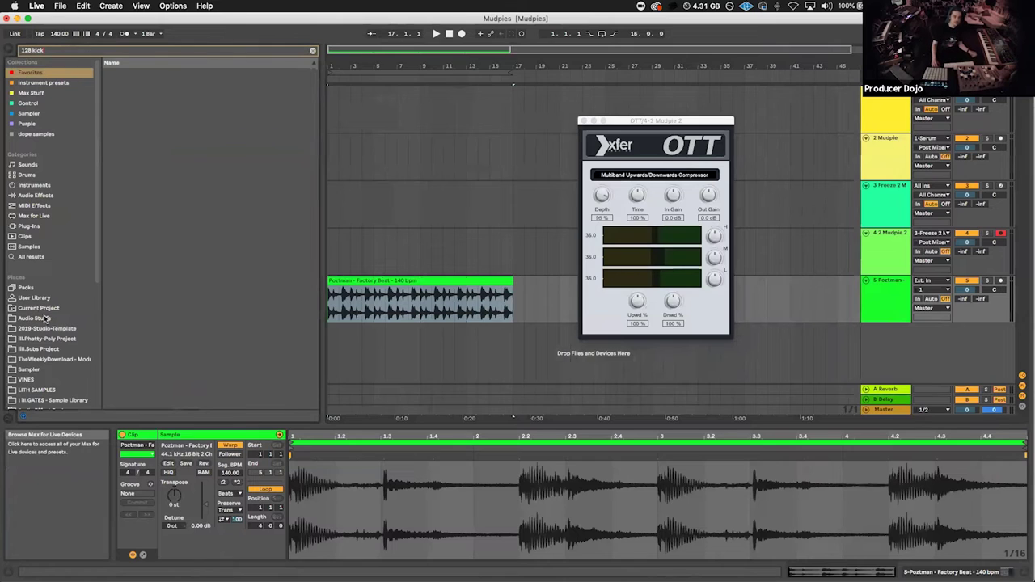
click(31, 256)
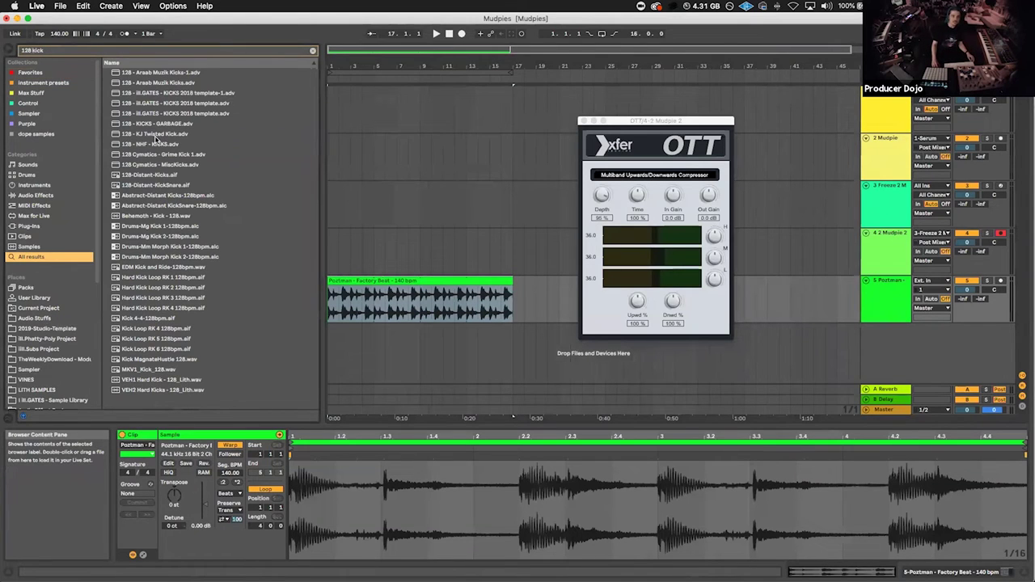
click(202, 104)
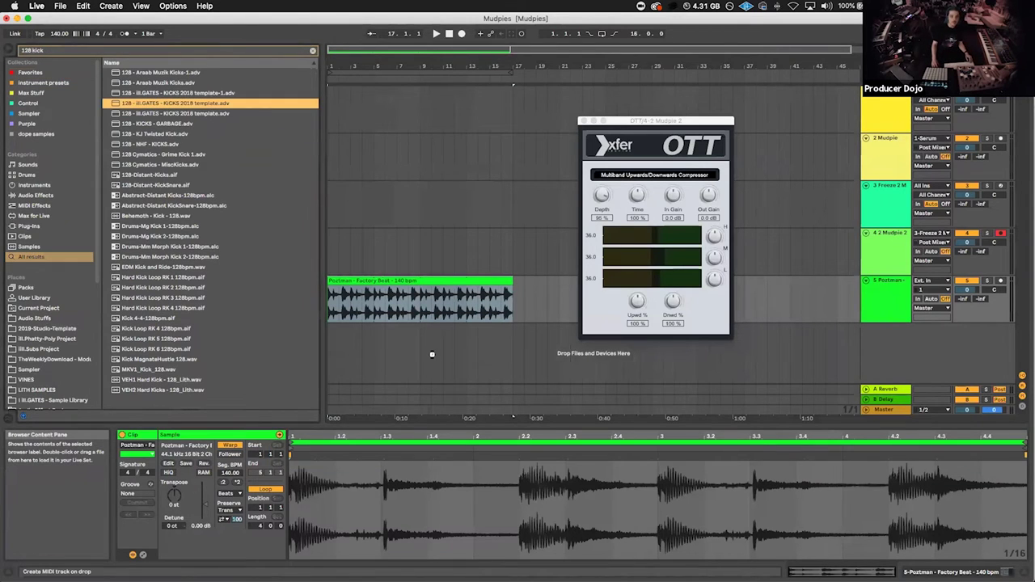
drag(489, 341, 308, 330)
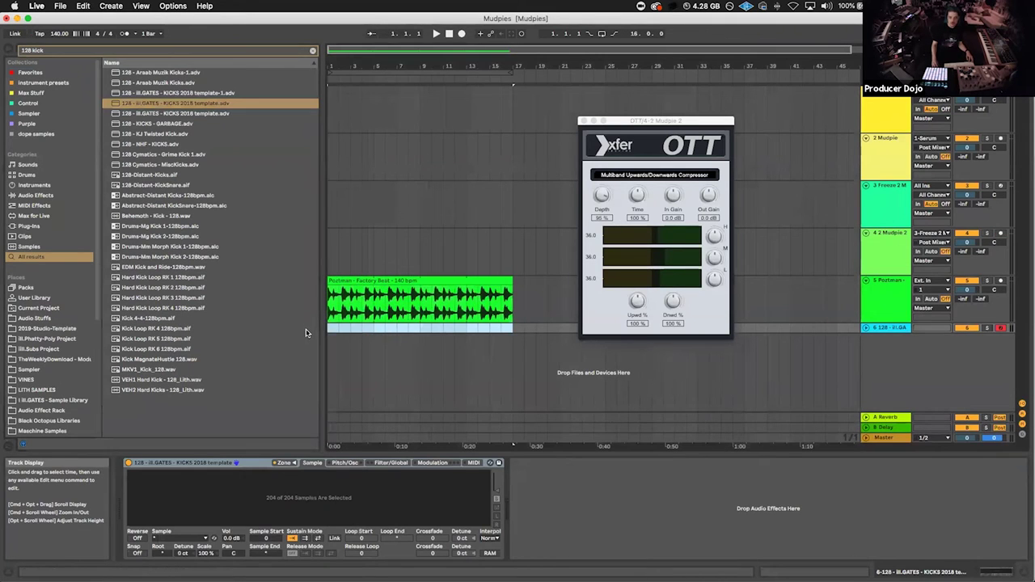
Step: Create a 16-bar MIDI clip on the kick track, add a C3 note at its start and loop only its first bar
key(super+shift+m)
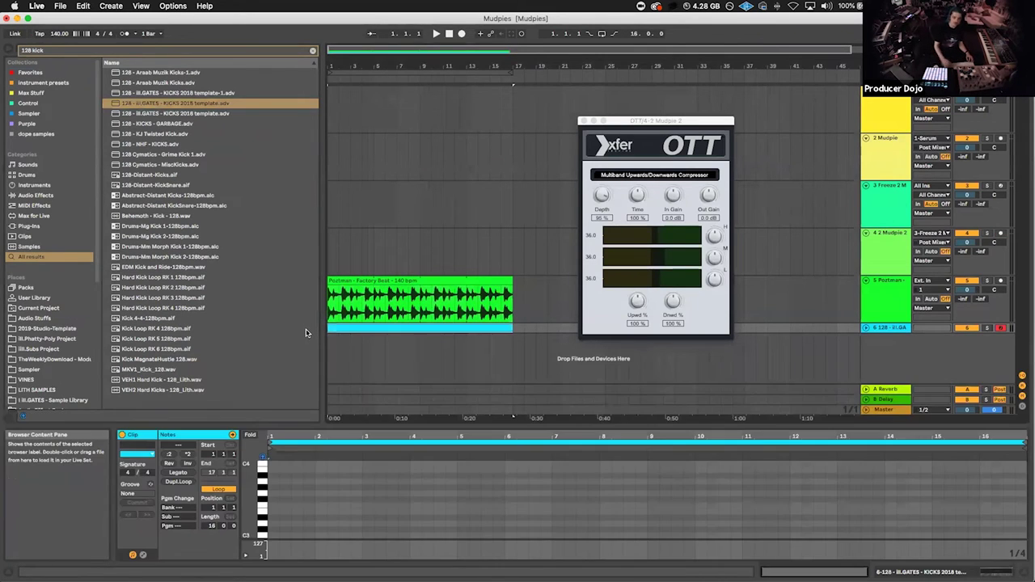
double_click(275, 534)
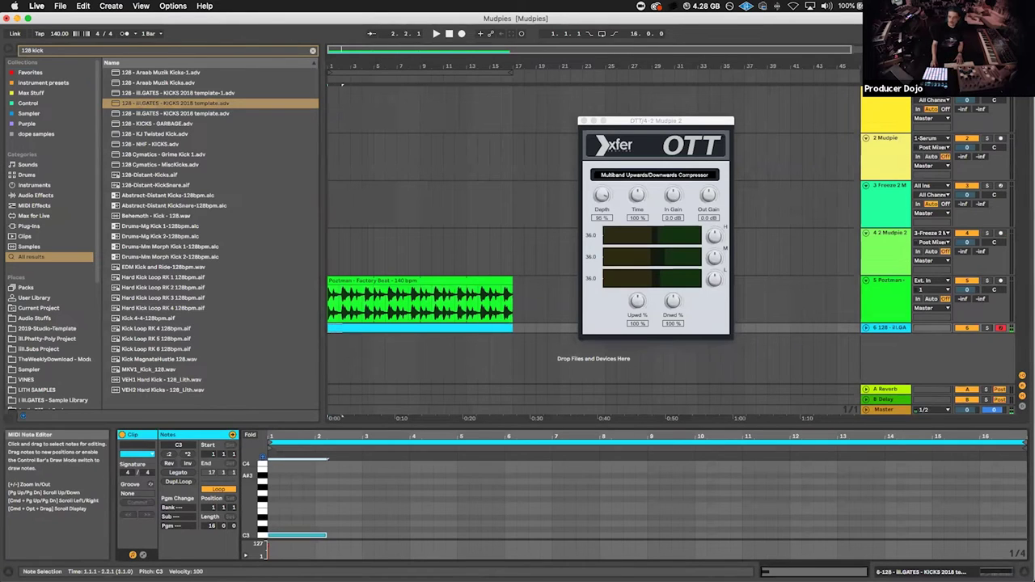
mouse_move(1021, 442)
mouse_down()
mouse_move(445, 491)
mouse_move(453, 501)
mouse_move(317, 517)
mouse_move(325, 534)
mouse_up()
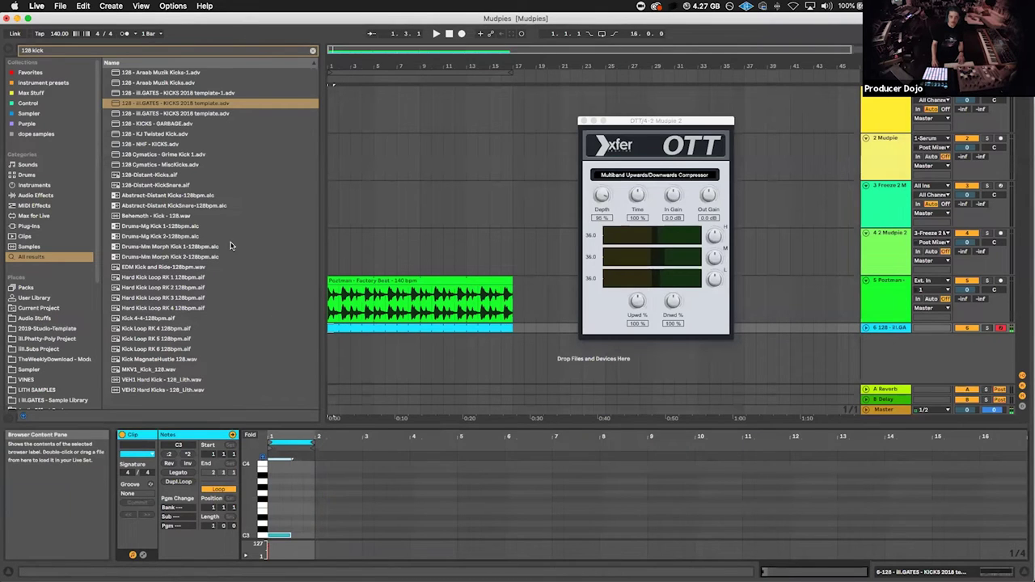
Step: Search for "128 snare" and load 128 - Snares - ill.Gates 2018 Template.adv on a new MIDI track below the kicks
double_click(38, 51)
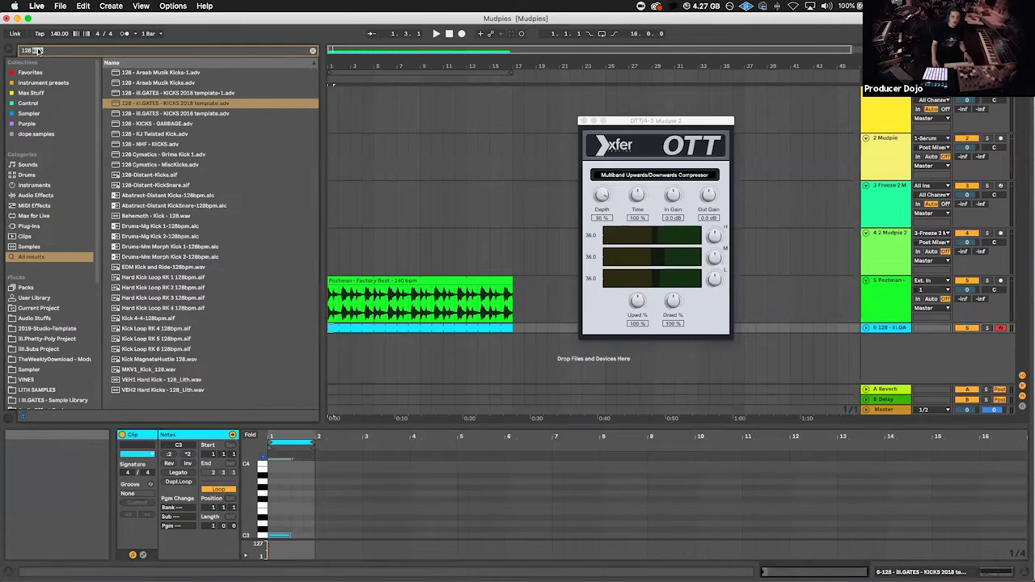
text(snare)
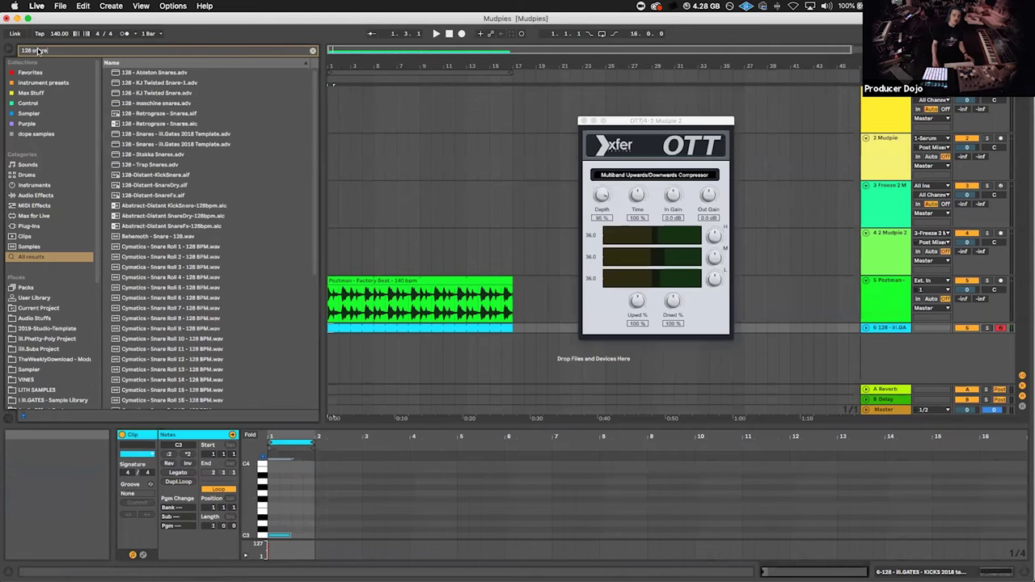
click(173, 107)
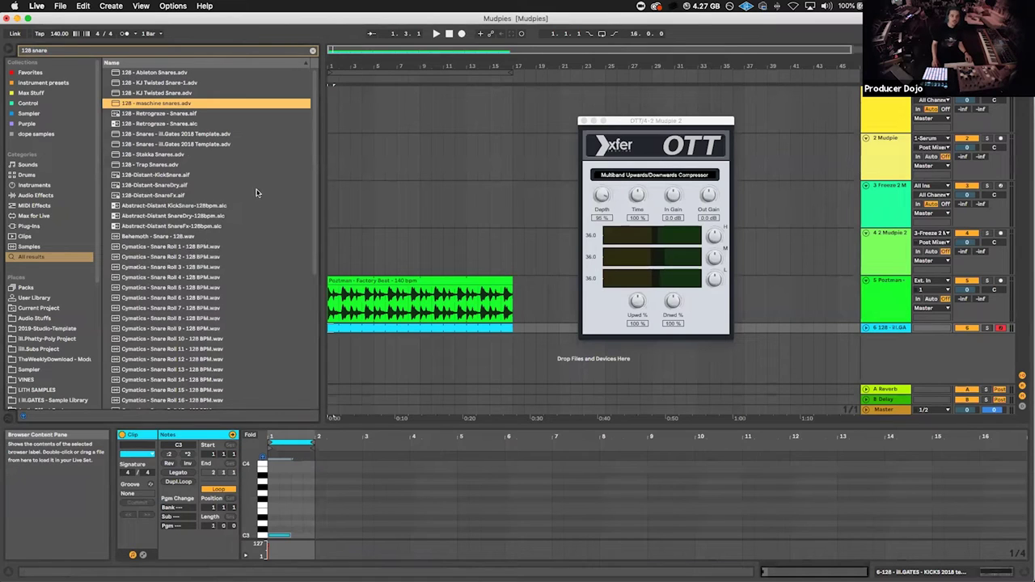
drag(212, 135, 426, 344)
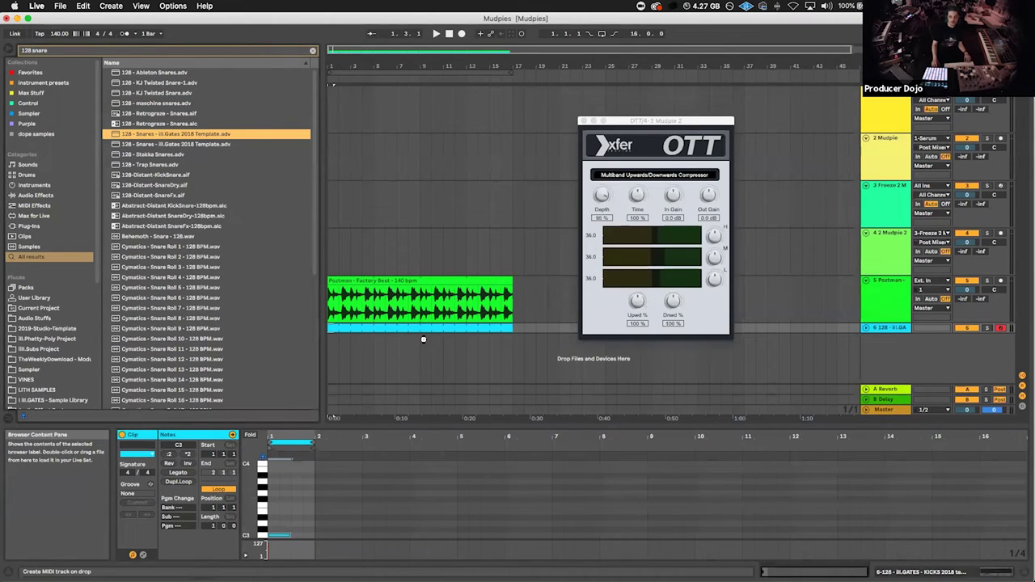
Step: Create a 16-bar MIDI clip on the snare track, add an F#3 note on beat 3 and loop only its first bar
drag(522, 358, 514, 341)
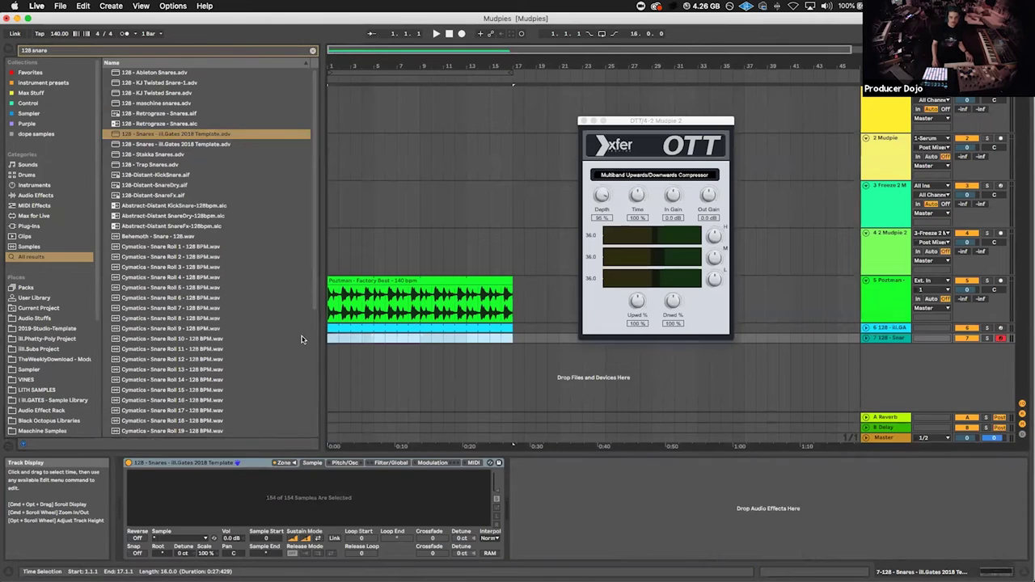
key(super+shift+m)
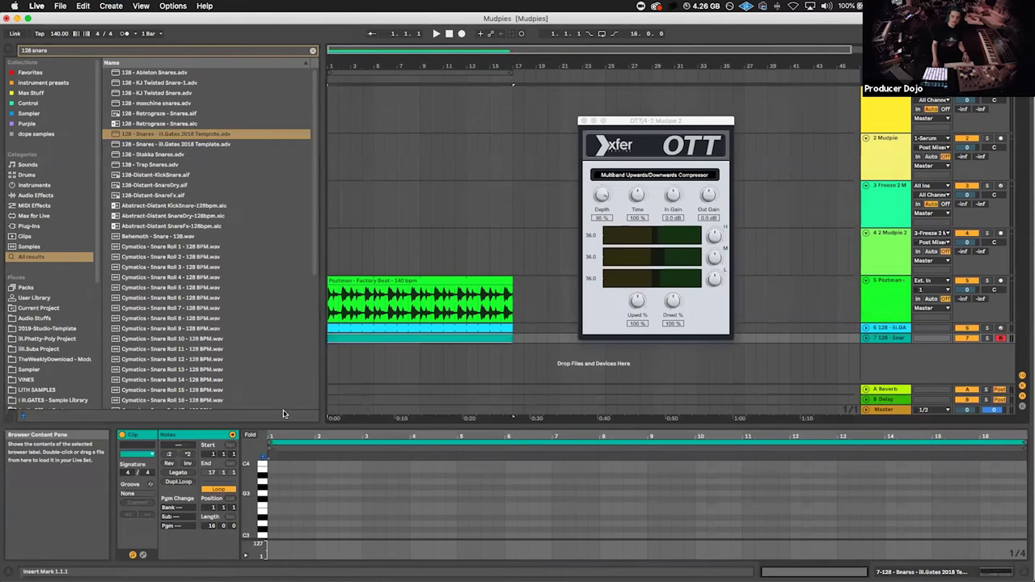
double_click(325, 498)
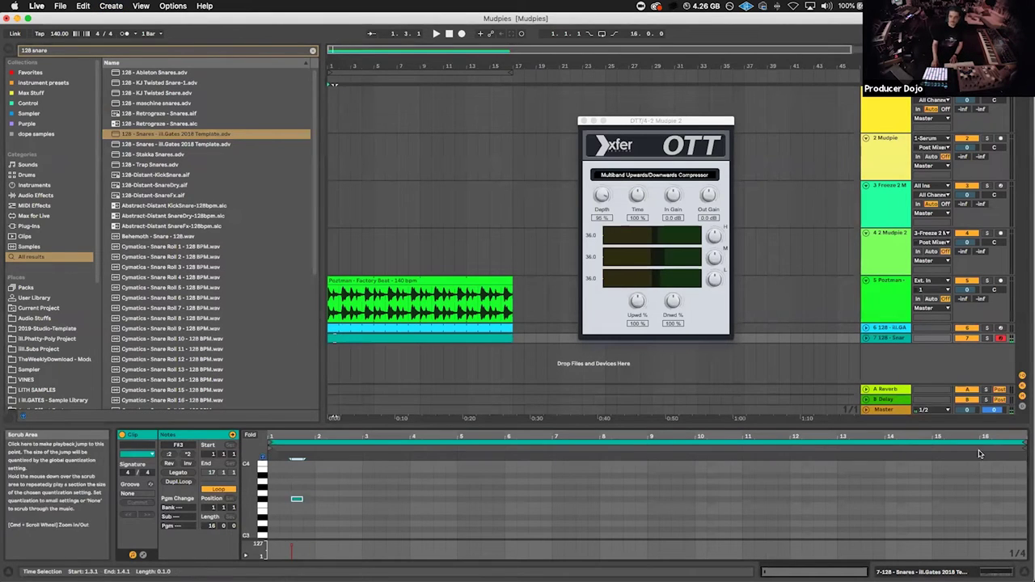
drag(1021, 440, 328, 471)
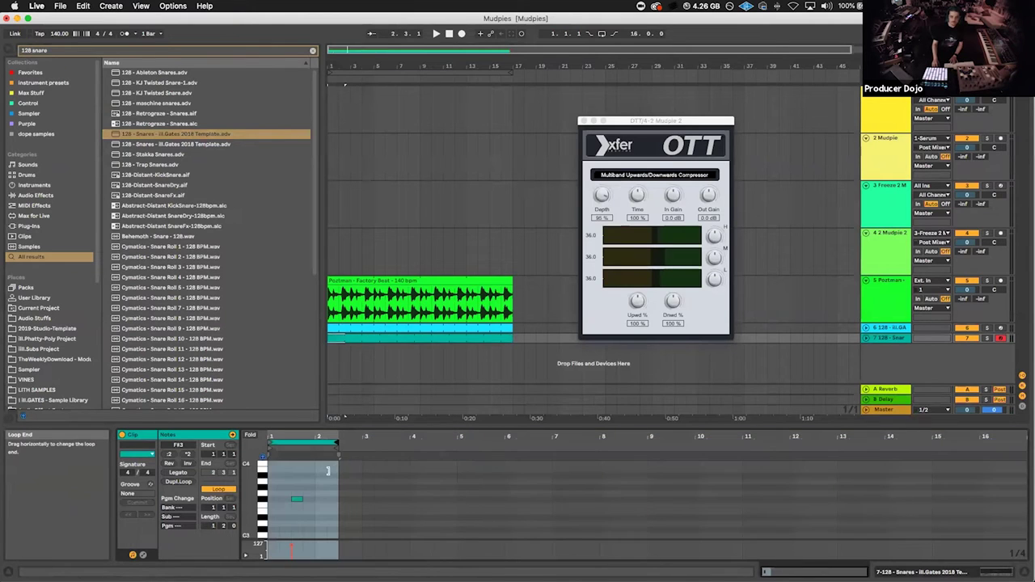
Step: Solo the kick and snare tracks and audition snares during playback by transposing the snare note down to B1
click(987, 328)
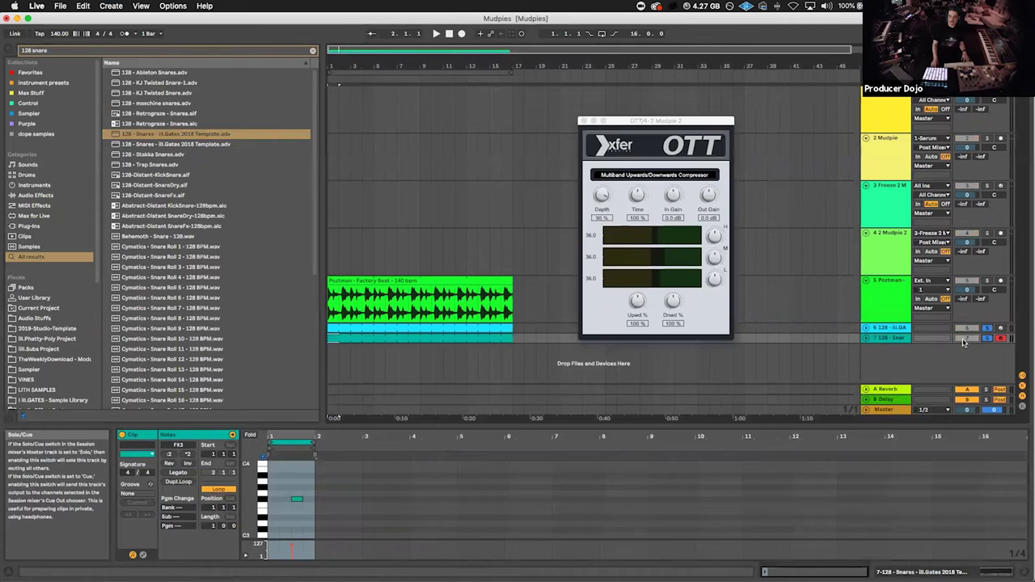
key(space)
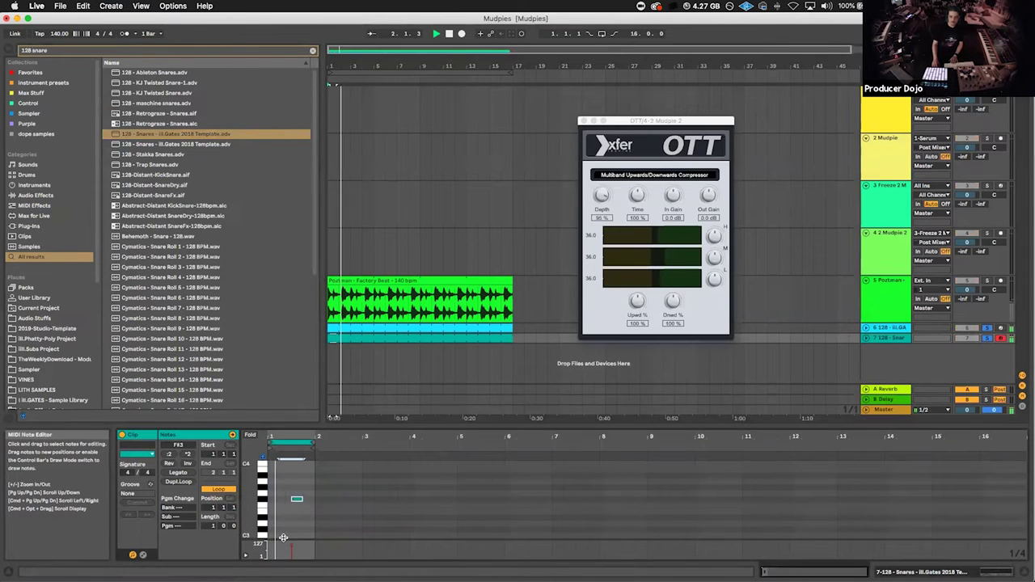
key(Down)
key(Down)
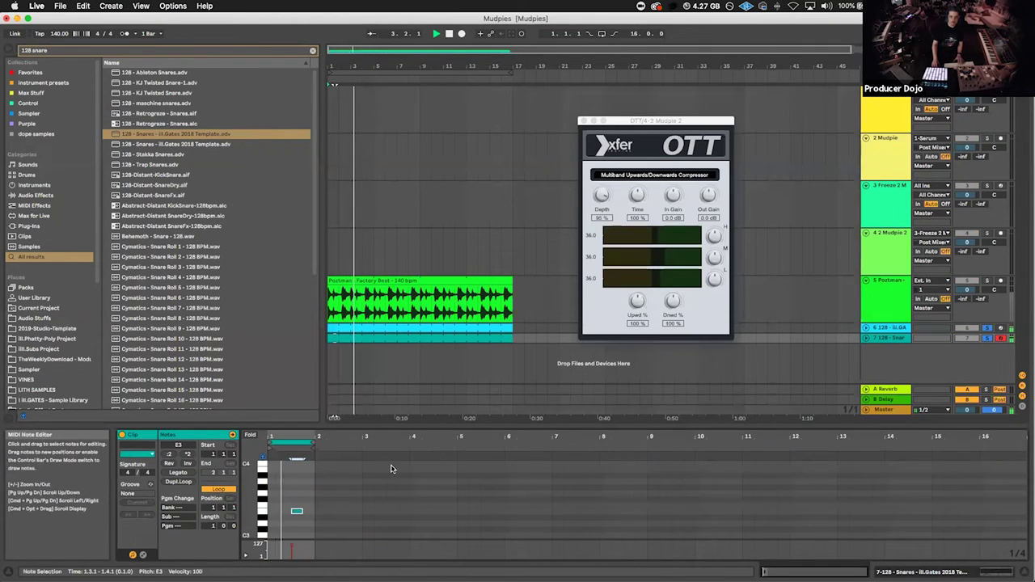
key(Down)
key(Down)
key(Down)
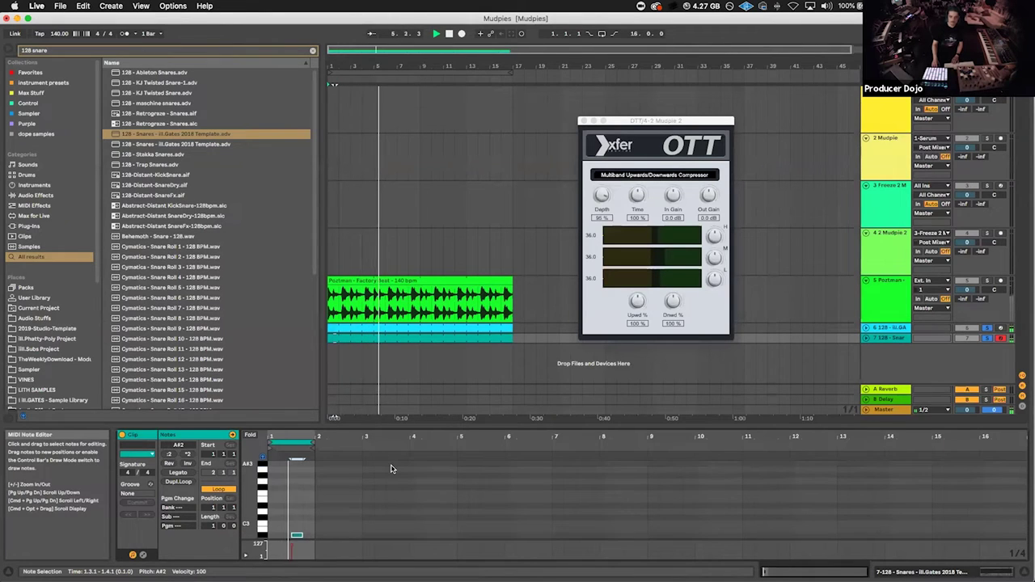
key(Down)
key(Down)
key(Down)
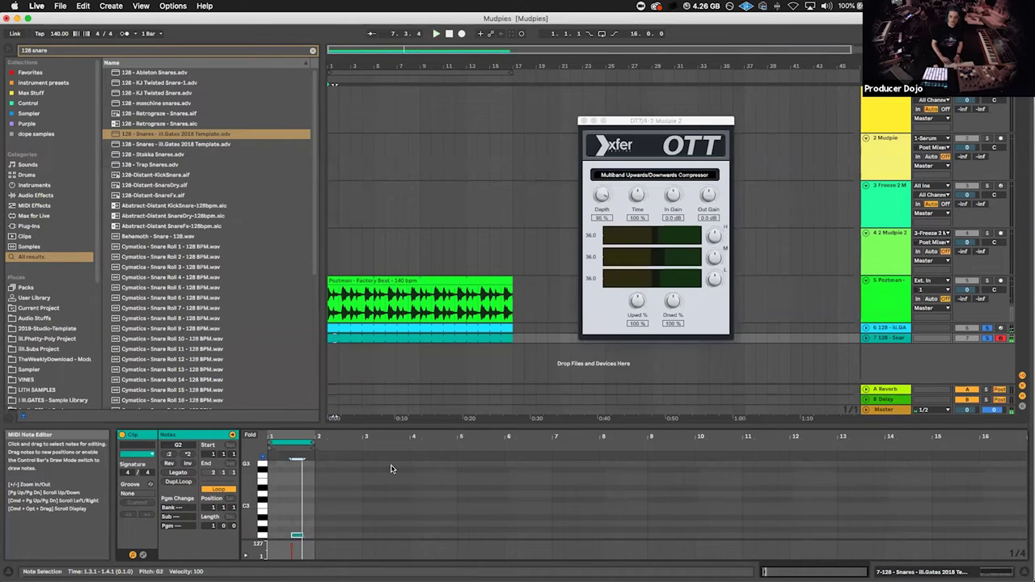
key(Down)
key(Down)
key(Down)
key(Down)
key(Down)
key(Down)
key(Down)
key(Down)
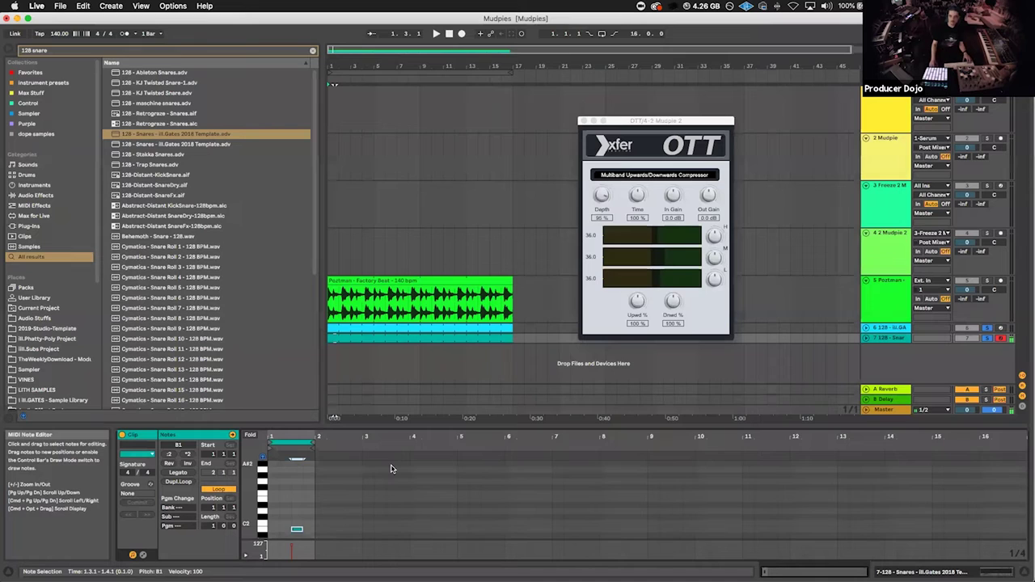
Step: Open the kick clip, select its C3 note and play the arrangement from bar 1
double_click(441, 327)
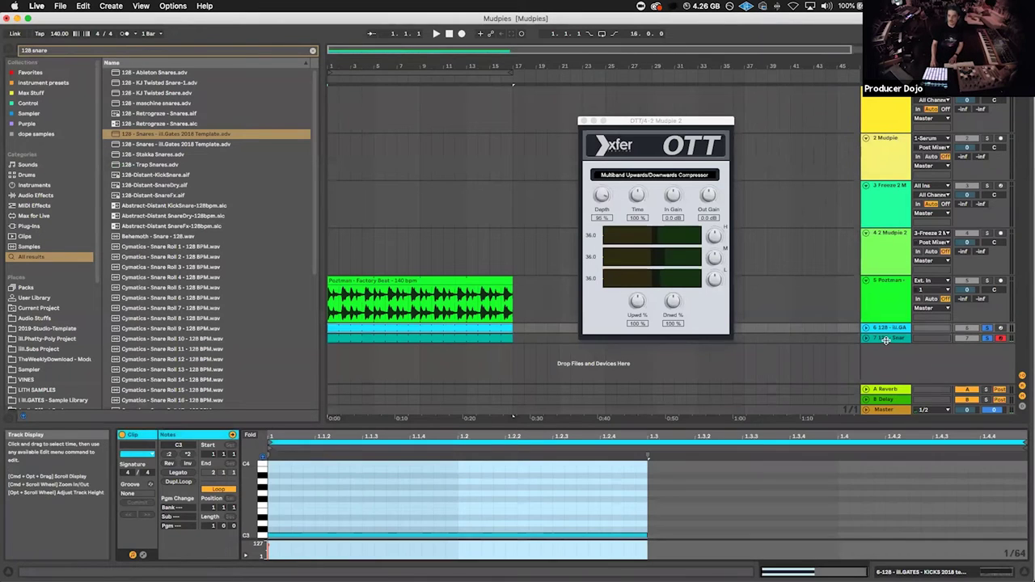
click(289, 534)
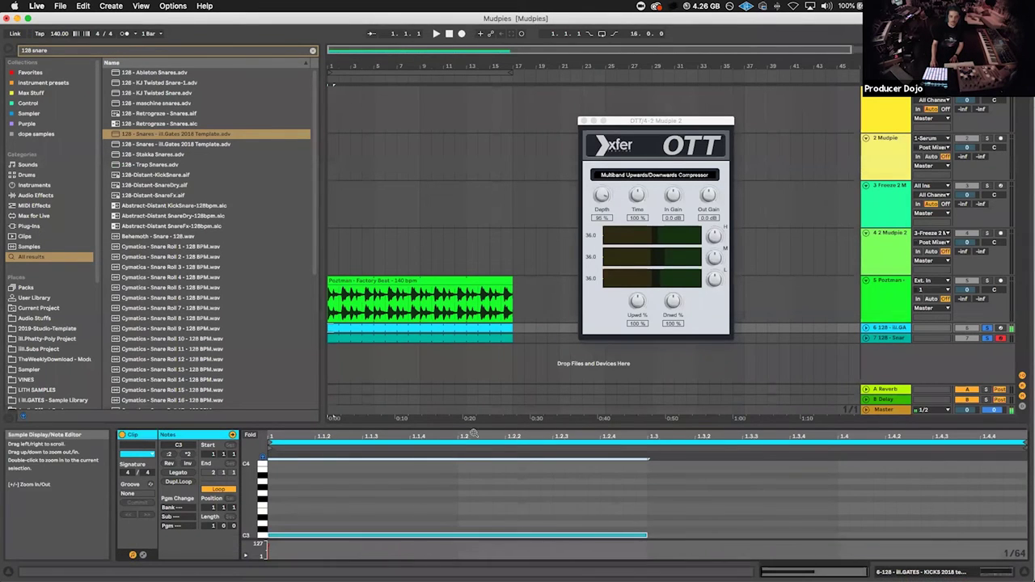
key(space)
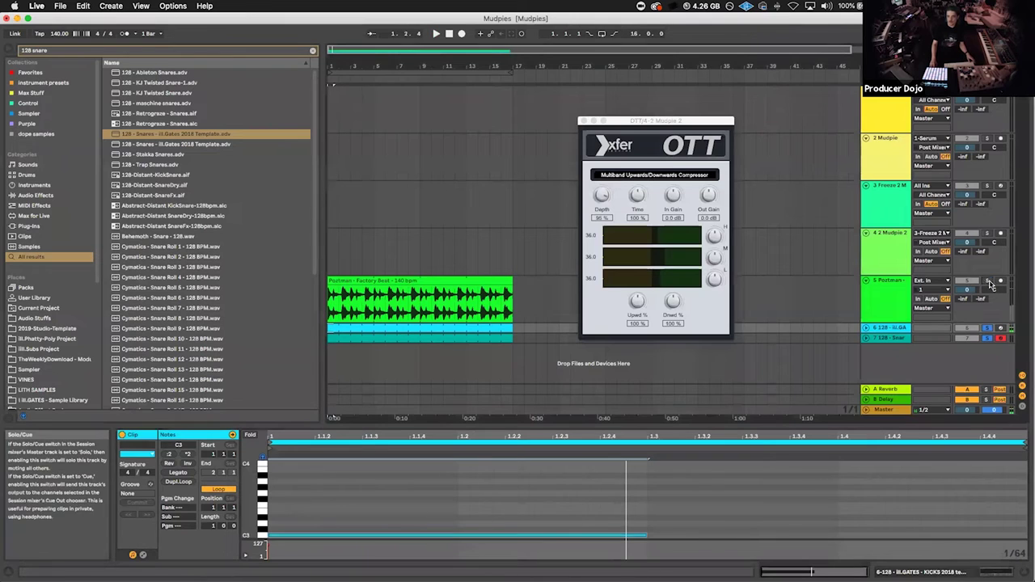
Step: Group the Factory Beat, kick and snare tracks, and play the group back from bar 1
click(904, 302)
shift+click(898, 338)
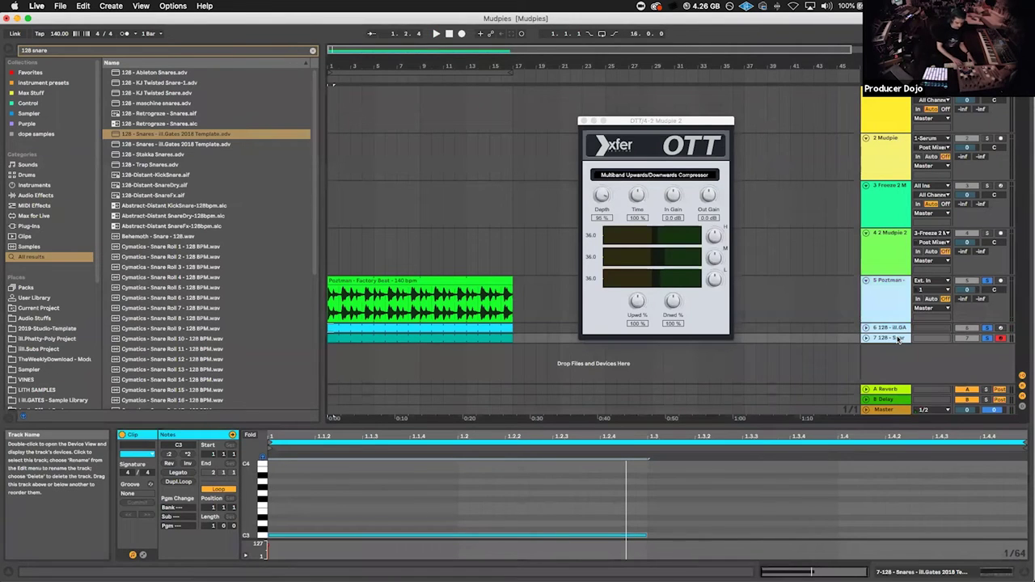
key(super+g)
click(904, 337)
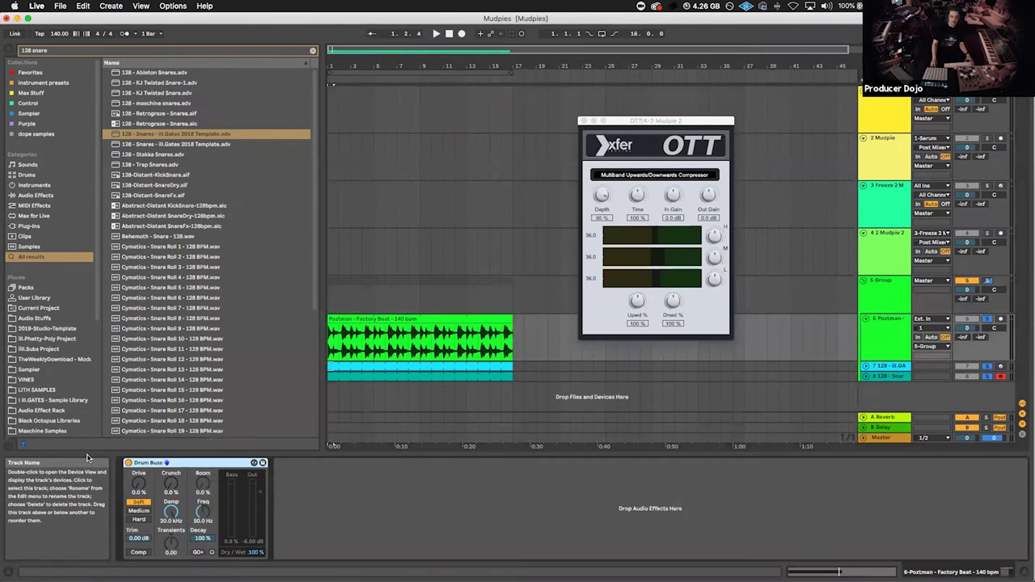
click(492, 289)
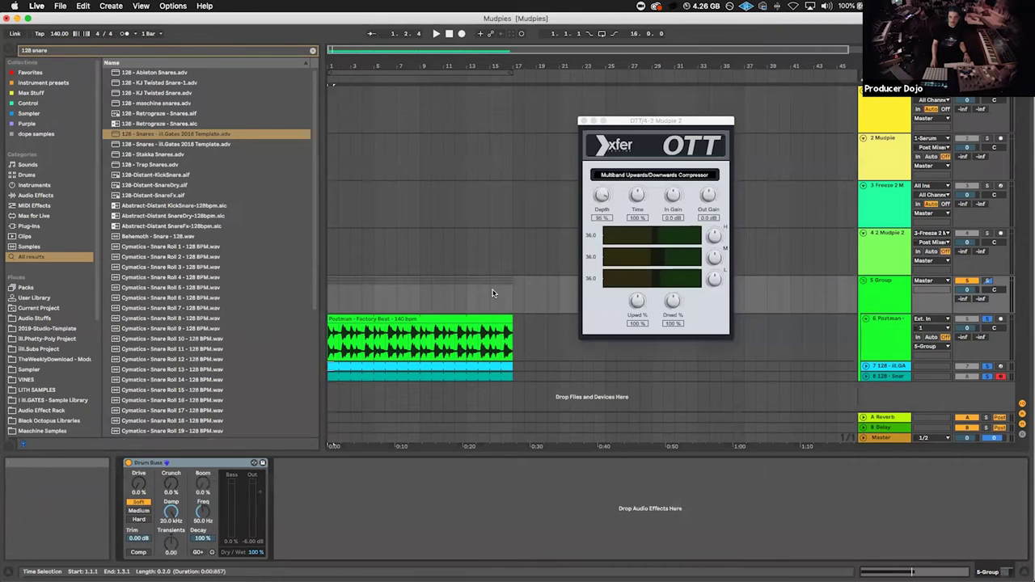
key(space)
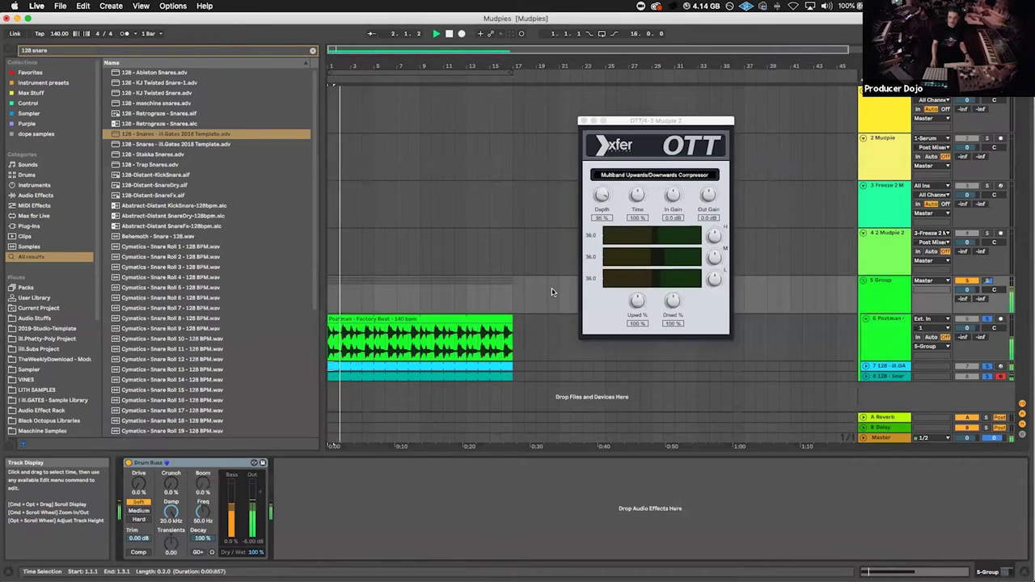
Step: Duplicate the kick clip's loop to two bars and shift the second kick note three sixteenths later, to 2.1.4
double_click(377, 367)
click(423, 441)
key(super+d)
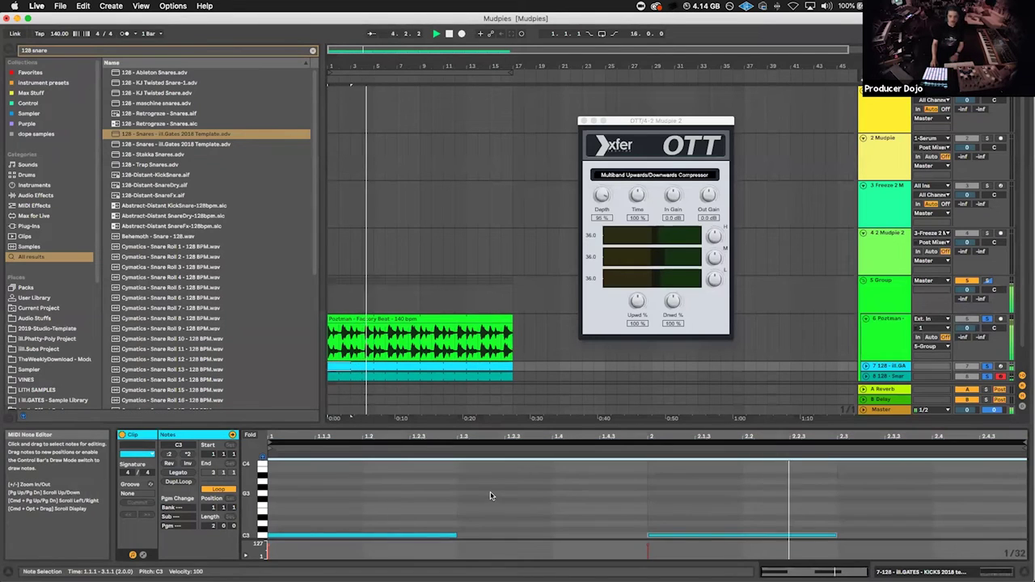
click(694, 522)
drag(695, 522, 713, 569)
key(Right)
key(Right)
key(Right)
key(Right)
key(Right)
key(Right)
key(Right)
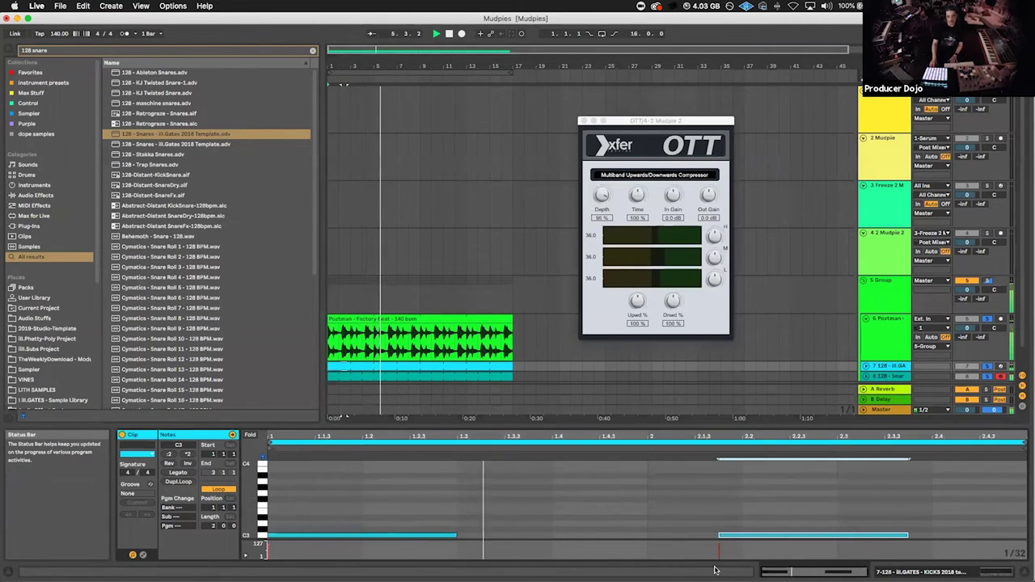
Step: Open the snare clip and audition snares during playback by transposing its note up to C#4
double_click(469, 376)
drag(725, 533, 723, 418)
key(Up)
key(Up)
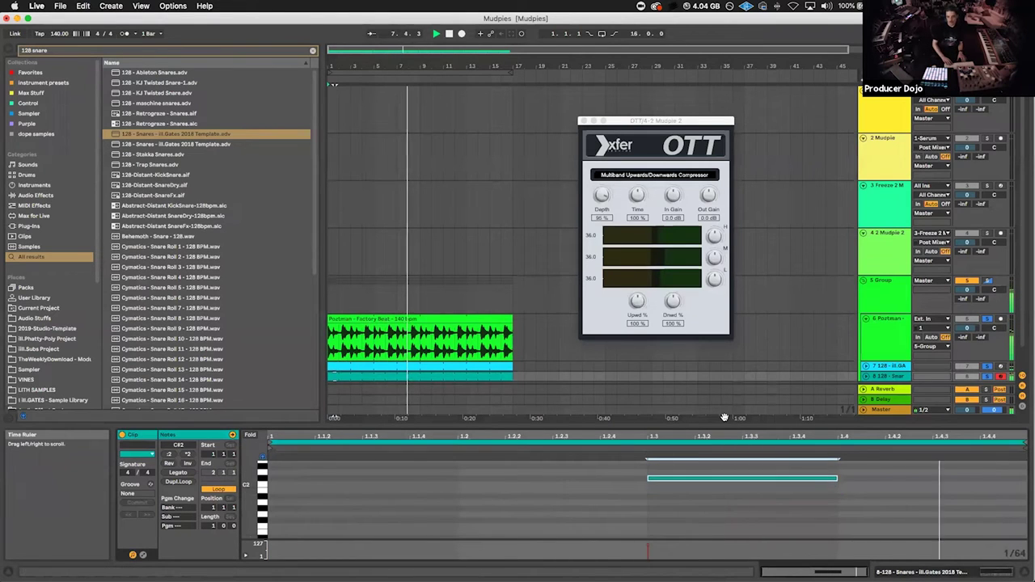
key(Up)
key(Up)
key(Up)
key(Up)
key(Up)
key(Up)
key(Up)
key(Up)
key(Up)
key(Up)
key(Up)
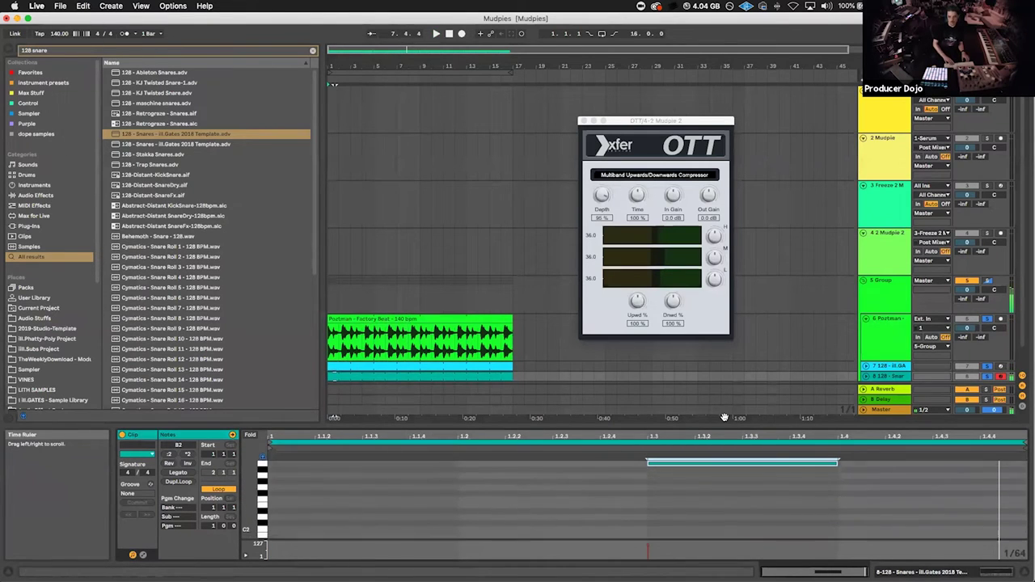
key(Up)
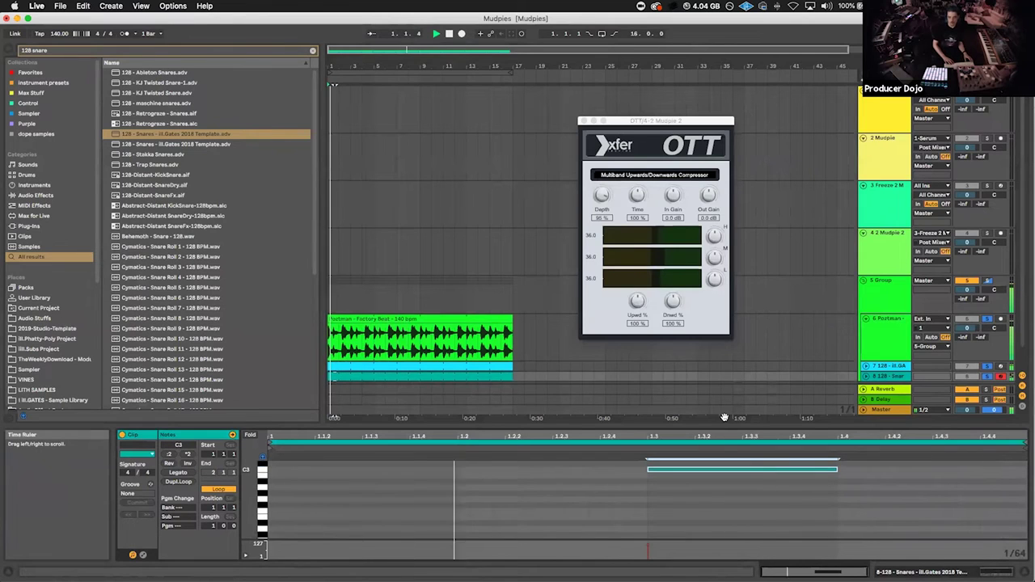
key(Up)
key(Up)
key(Up)
key(Up)
key(Up)
key(Up)
key(Up)
key(Up)
key(Up)
key(Up)
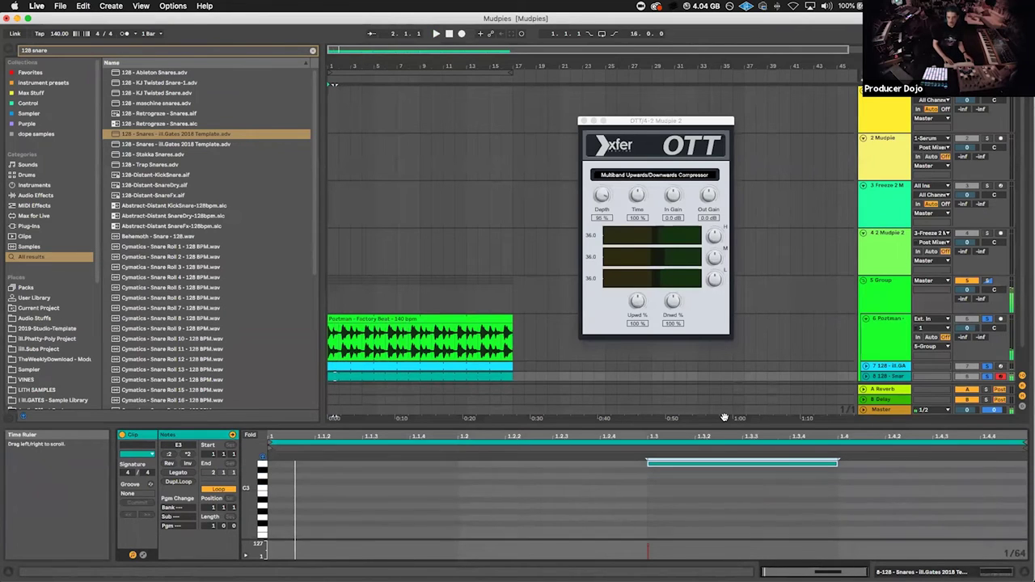
key(Up)
key(Up)
key(Up)
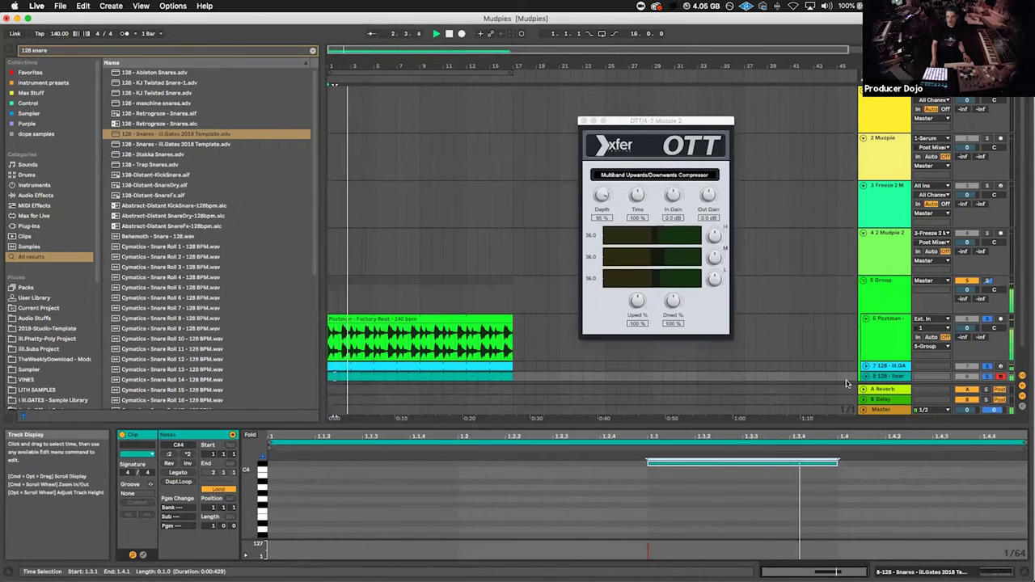
Step: Stop playback, clear the drum tracks' solos and move the OTT window clear of the Mudpie tracks
key(space)
click(983, 319)
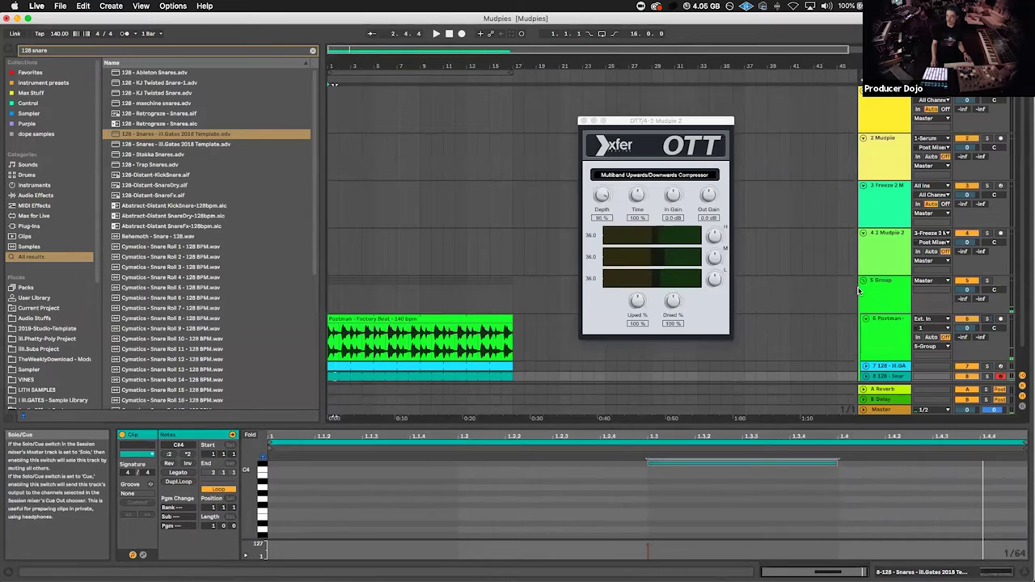
drag(618, 118, 627, 368)
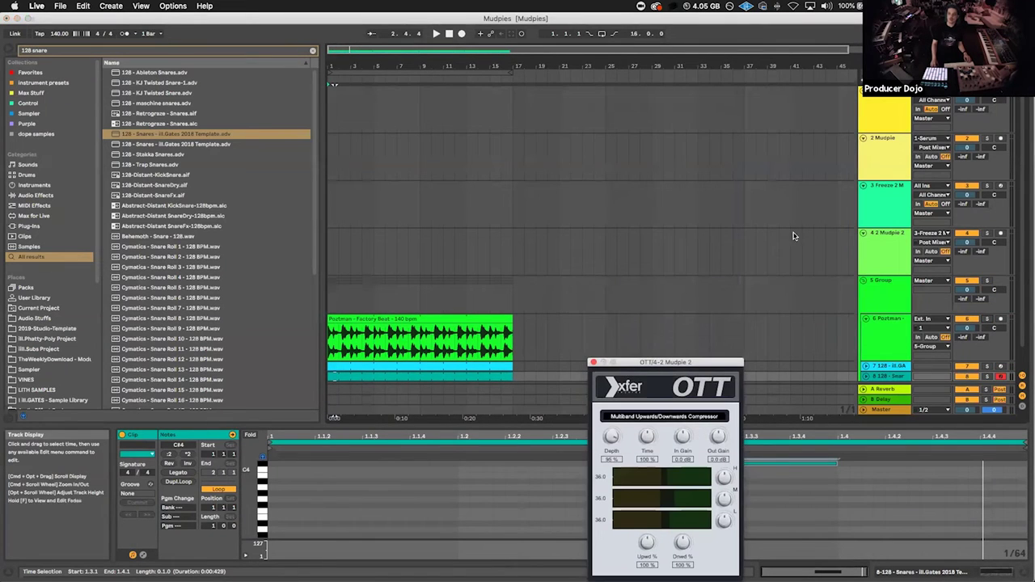
Step: Bring the recorded Mudpie 2 clip from the Session View into the arrangement at bar 1 of track 4
click(479, 203)
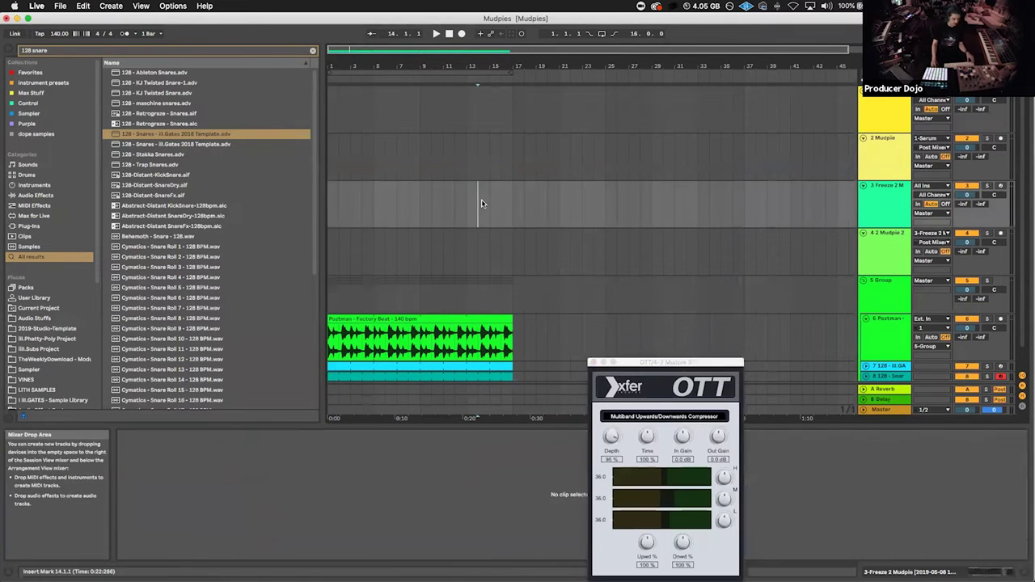
key(Tab)
key(Tab)
drag(527, 75, 332, 263)
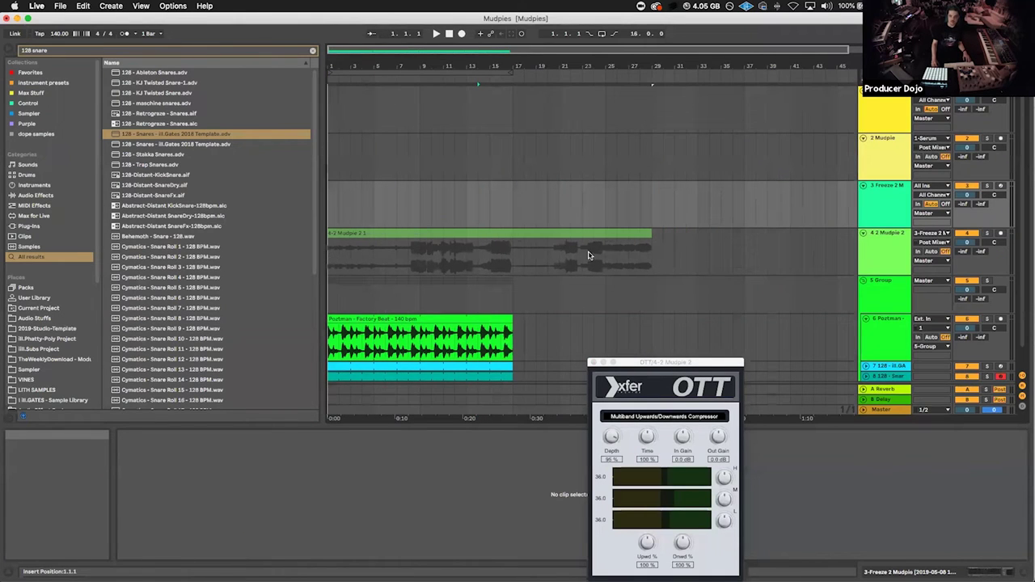
Step: Shorten the Mudpie 2 arrangement clip on track 4 to two bars, ending at 3.1.1, and play it against the beat
key(space)
drag(651, 234, 349, 234)
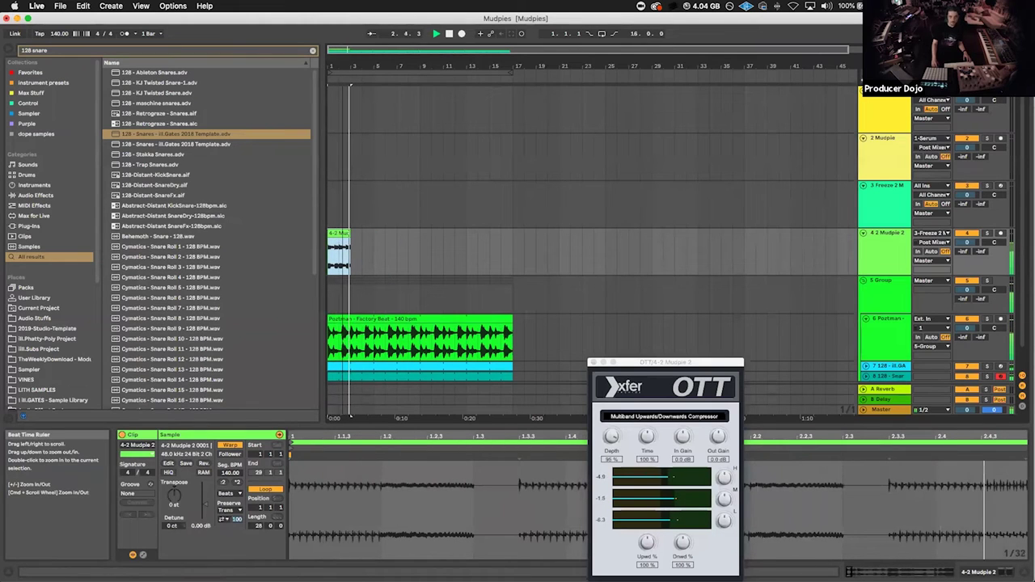
drag(349, 67, 350, 137)
drag(367, 68, 389, 79)
key(space)
key(space)
key(space)
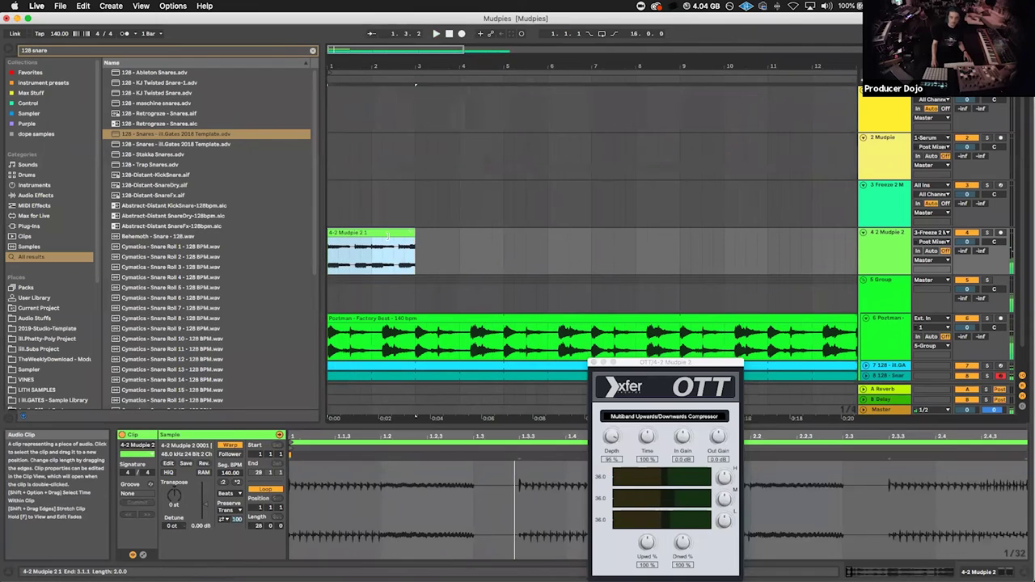
Step: Reduce the Mudpie clip to half-bar pieces at 1.1.1 and 2.2.1, and split the second piece at 2.3.1
drag(415, 234, 398, 254)
key(space)
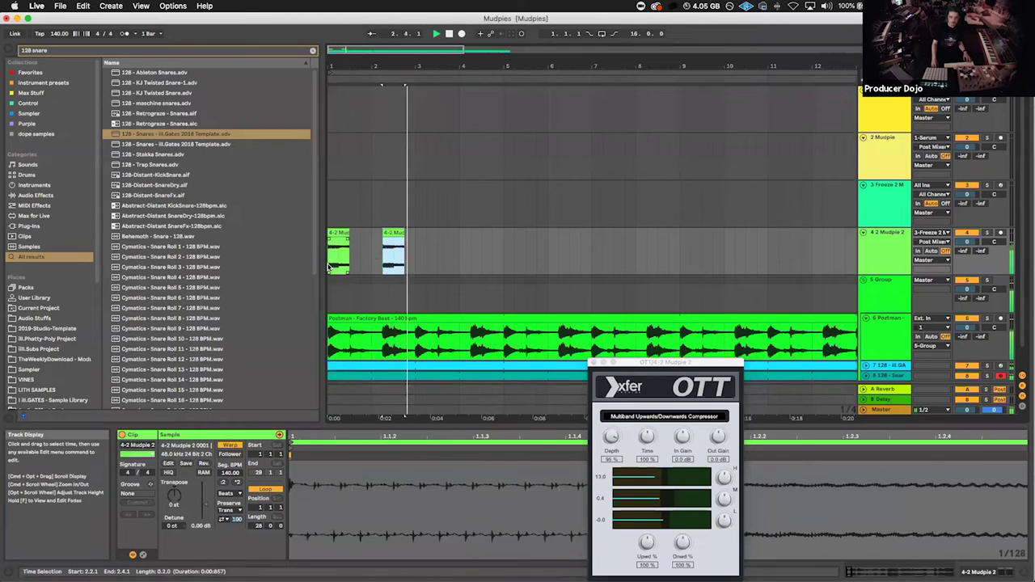
click(394, 249)
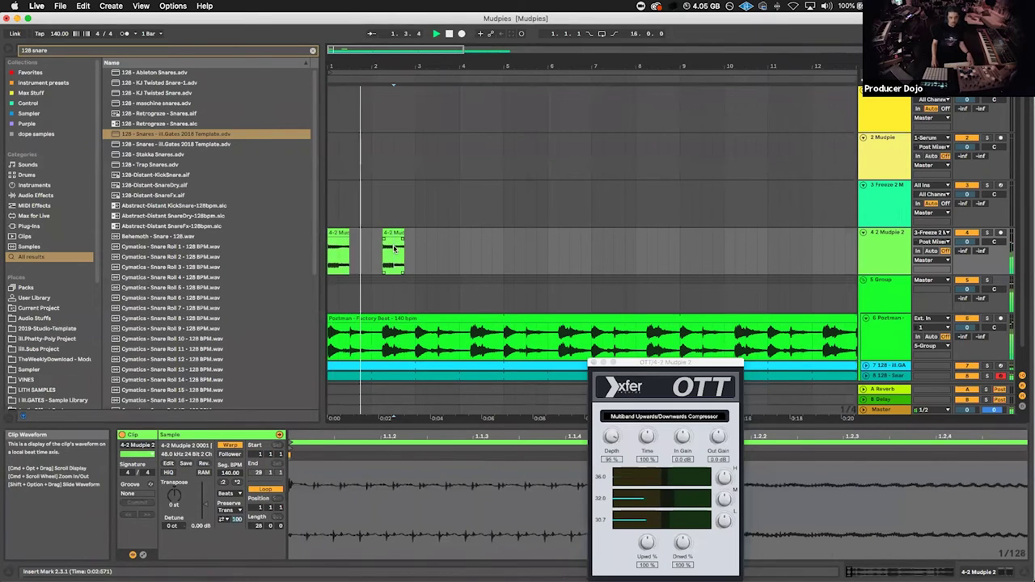
key(super+e)
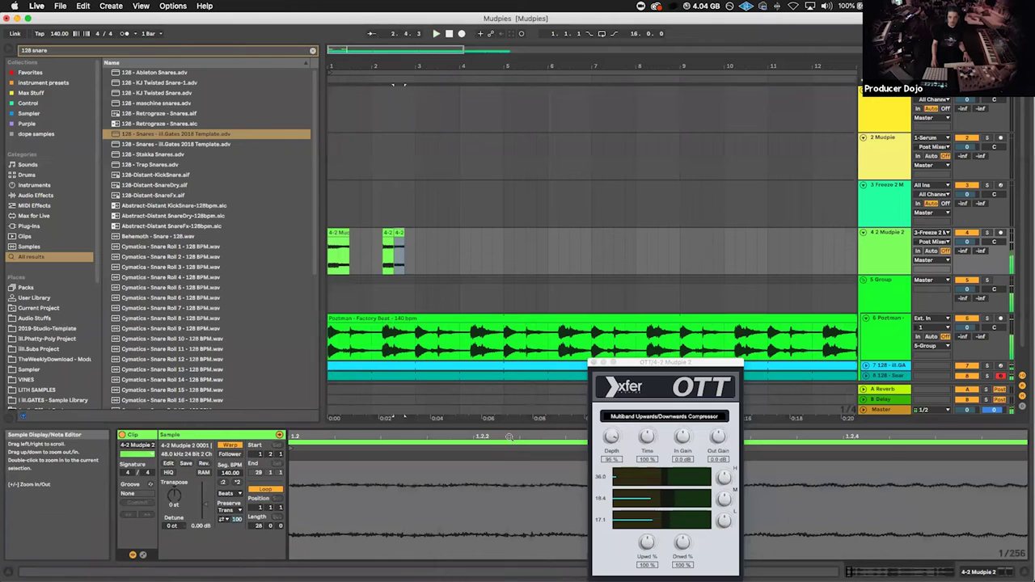
Step: Clear the OTT window off the clip's waveform view and play the Mudpie pieces against the beat
drag(509, 437, 295, 439)
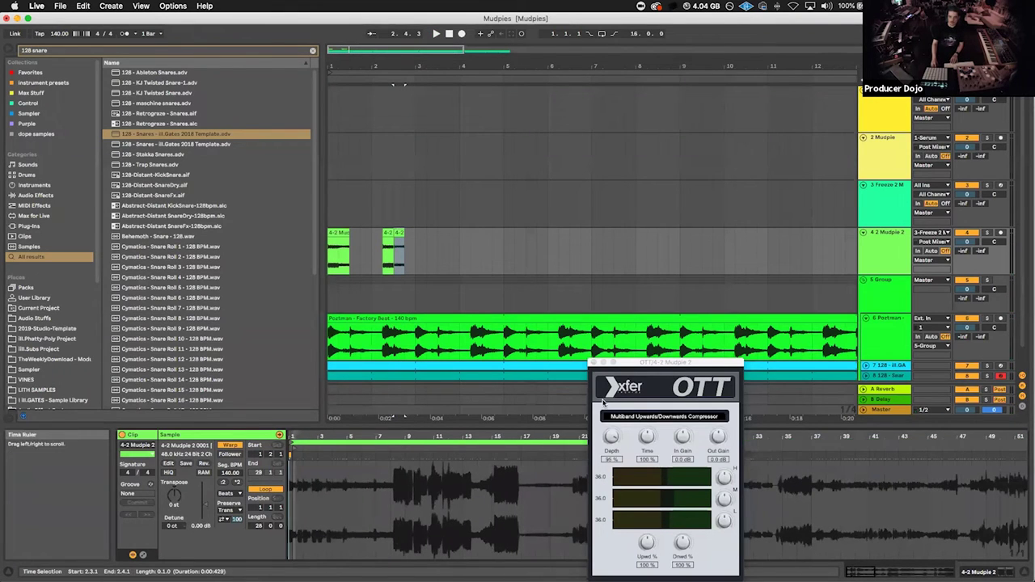
drag(711, 363, 731, 0)
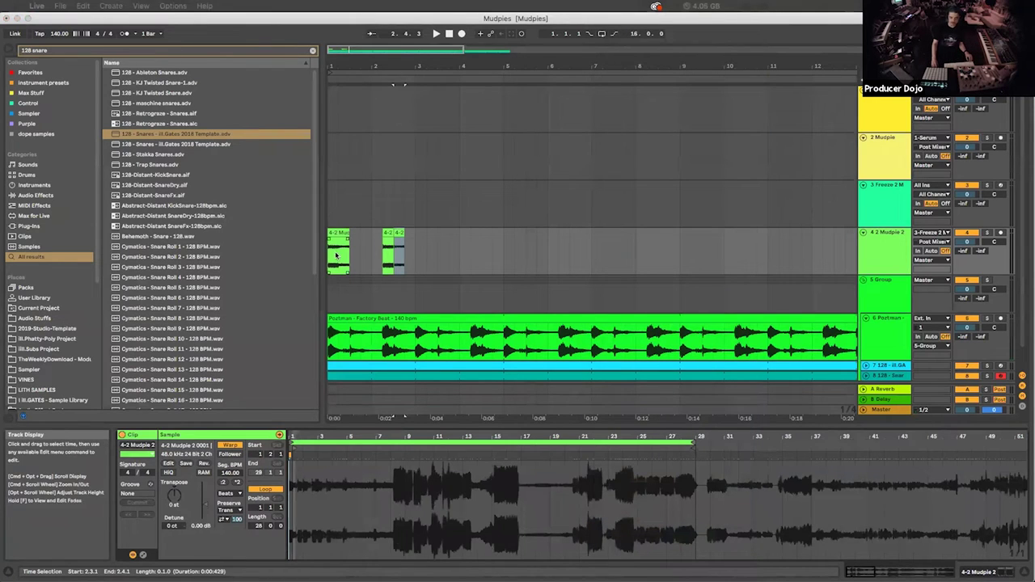
click(336, 255)
key(space)
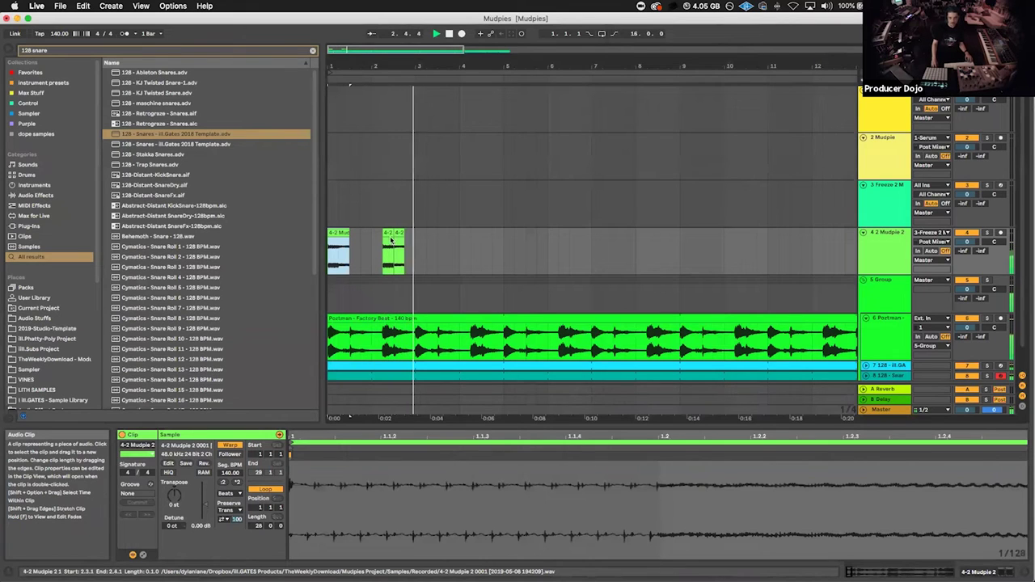
key(space)
Step: Copy the one-beat Mudpie piece at 2.2.1 and paste it at 1.3.1, directly after the first piece
click(388, 233)
key(super+c)
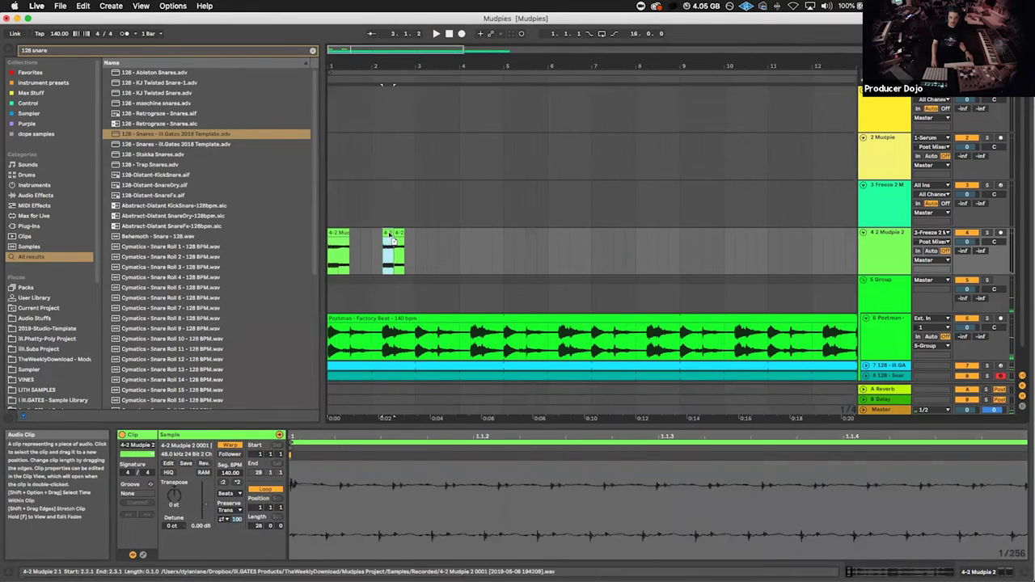
click(354, 254)
key(super+v)
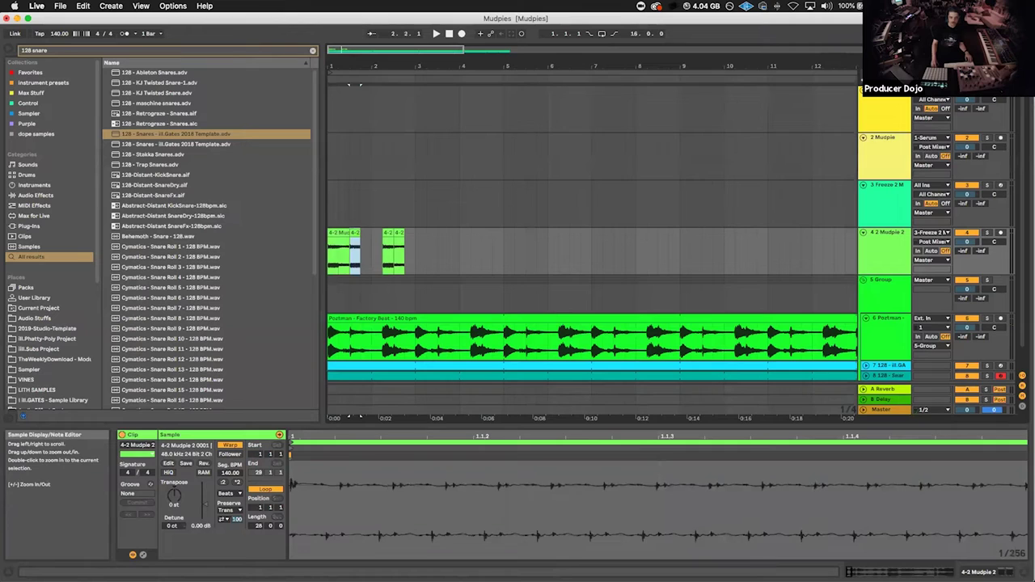
Step: Shorten the pasted Mudpie piece's sample loop to one bar starting at 1.1.1
drag(421, 435, 297, 436)
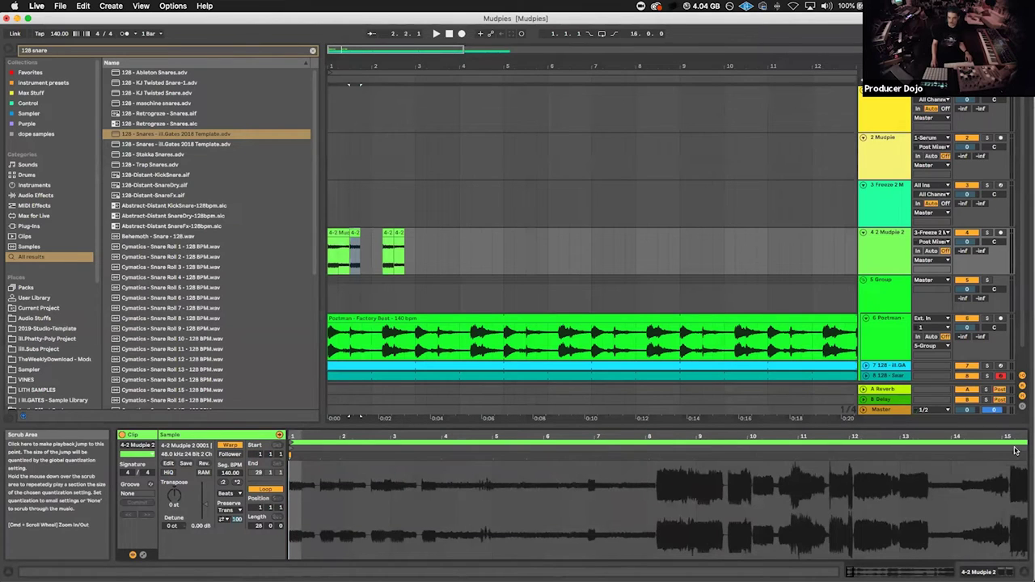
drag(1010, 442, 465, 443)
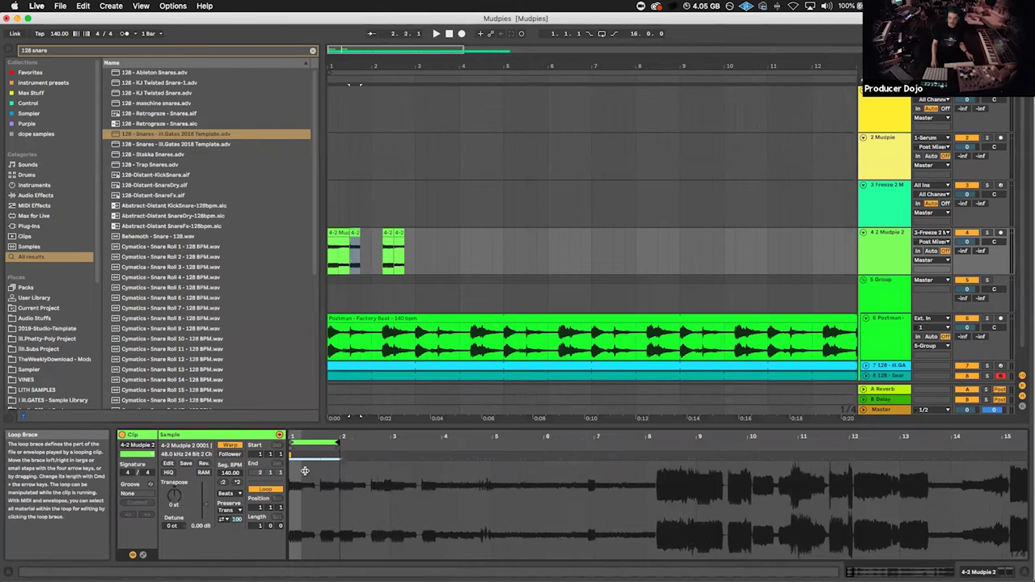
drag(296, 449, 294, 440)
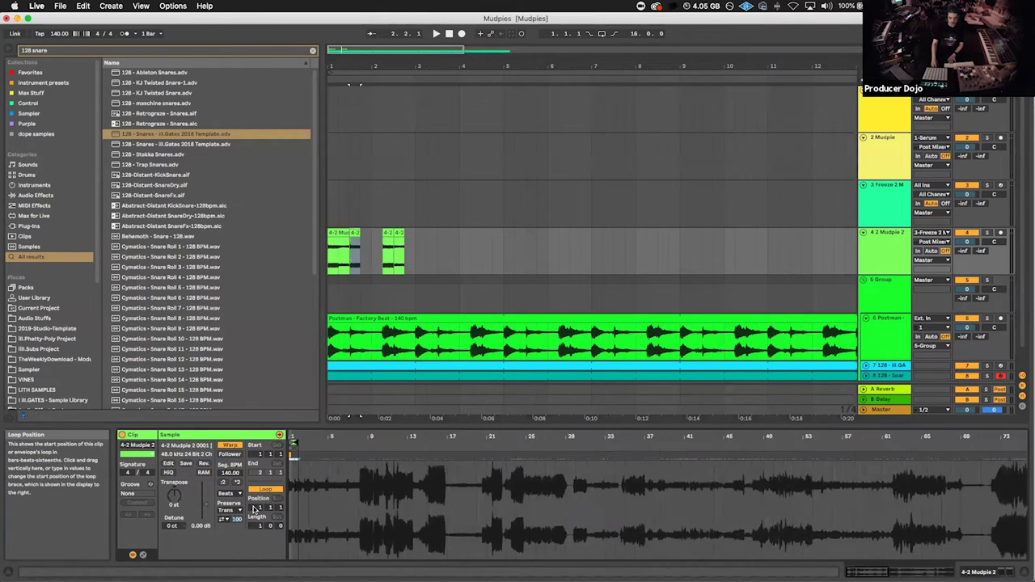
scroll(367, 300, down, 1)
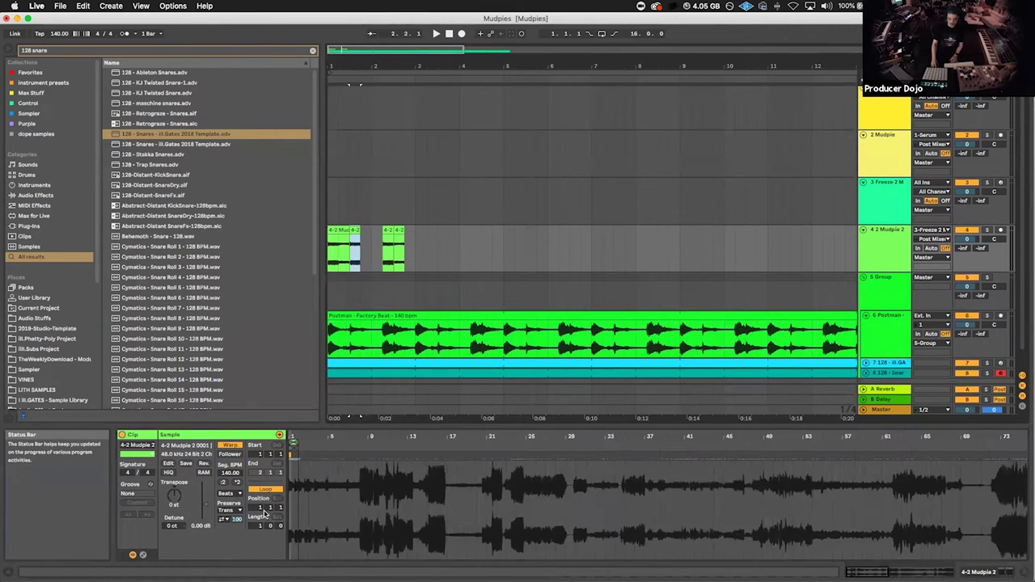
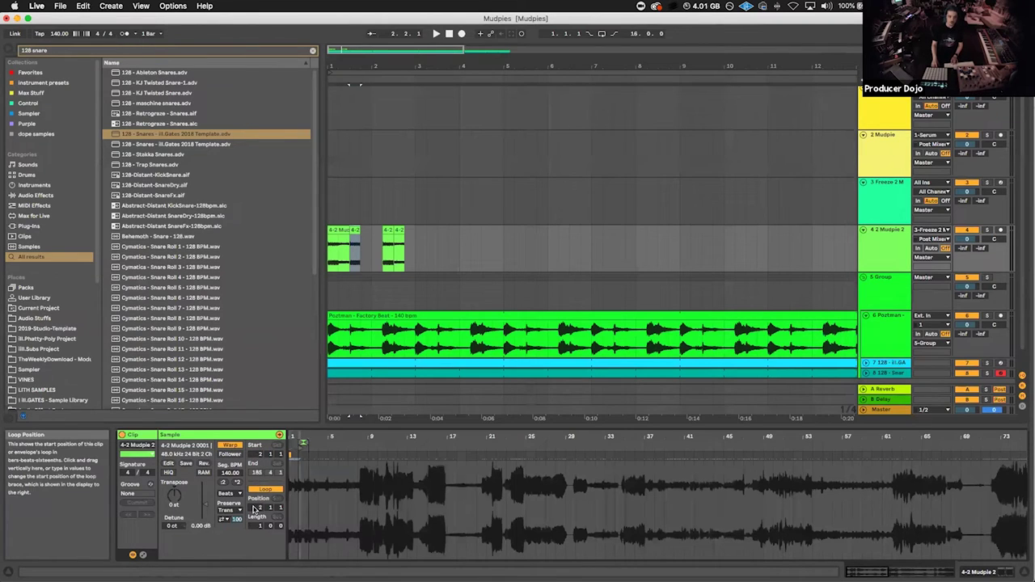
Step: Audition the pasted piece in the arrangement with its loop position raised from bar 5 up to bar 31
key(space)
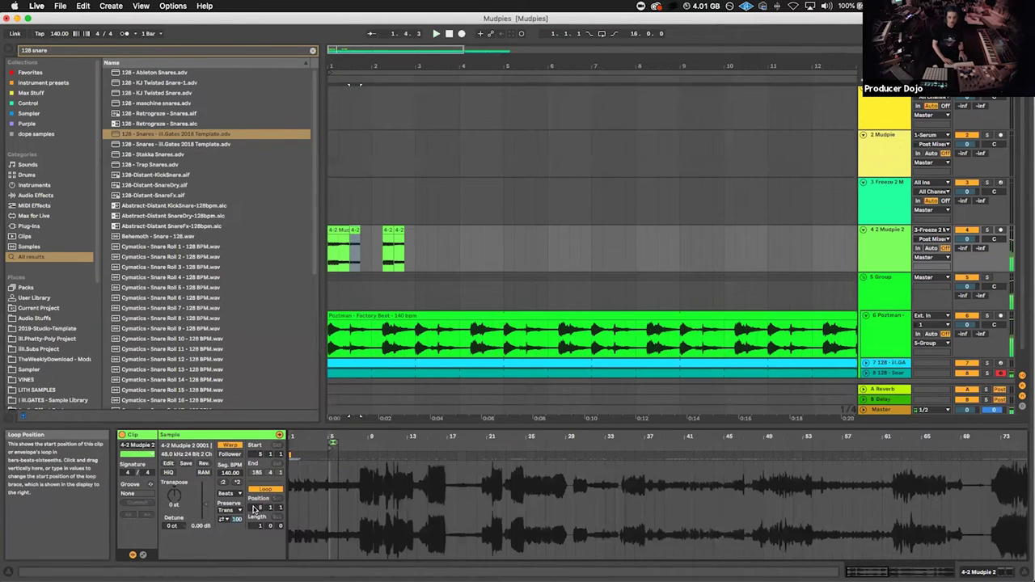
key(space)
drag(254, 508, 254, 497)
key(space)
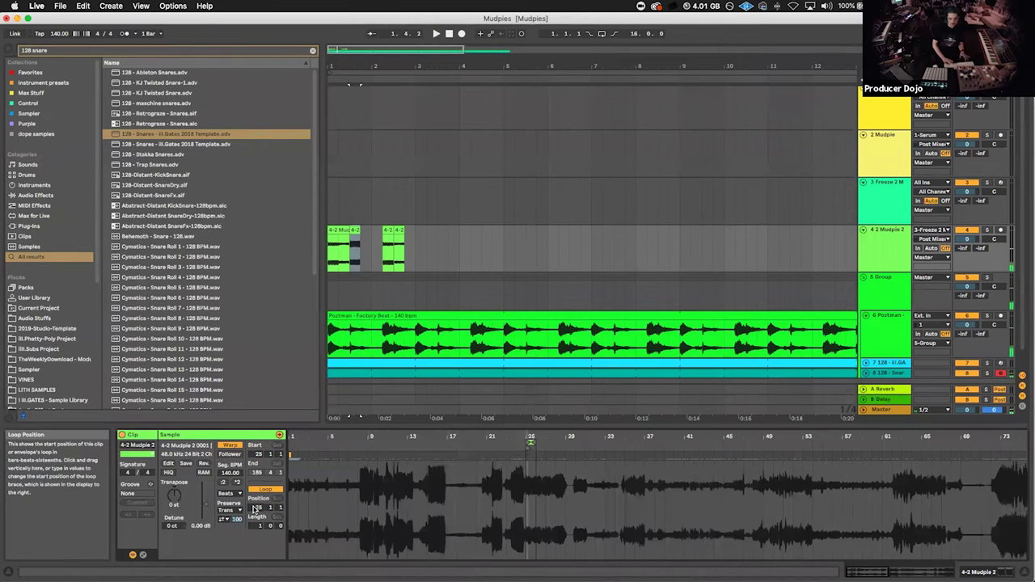
key(space)
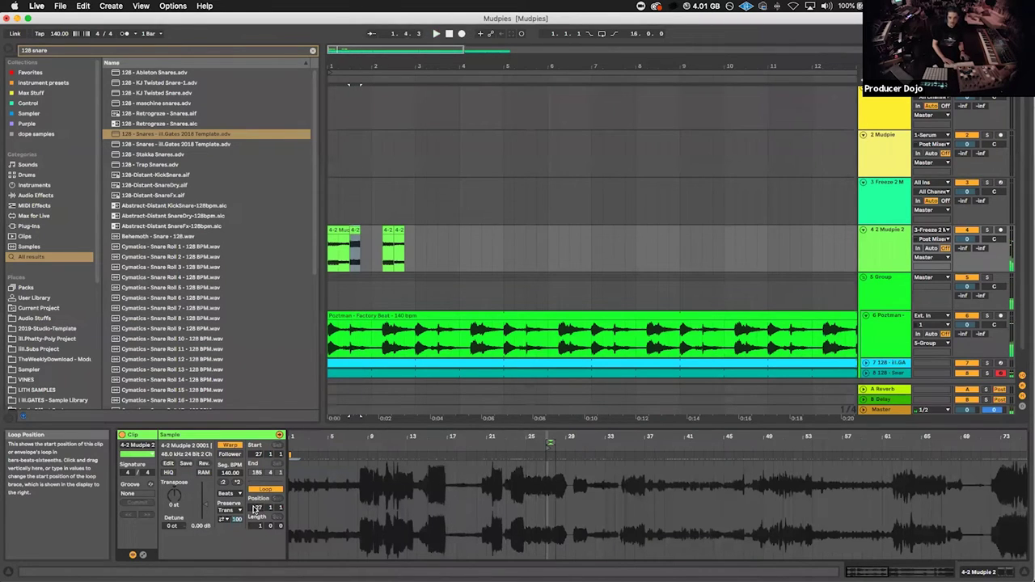
key(Up)
key(Up)
key(Up)
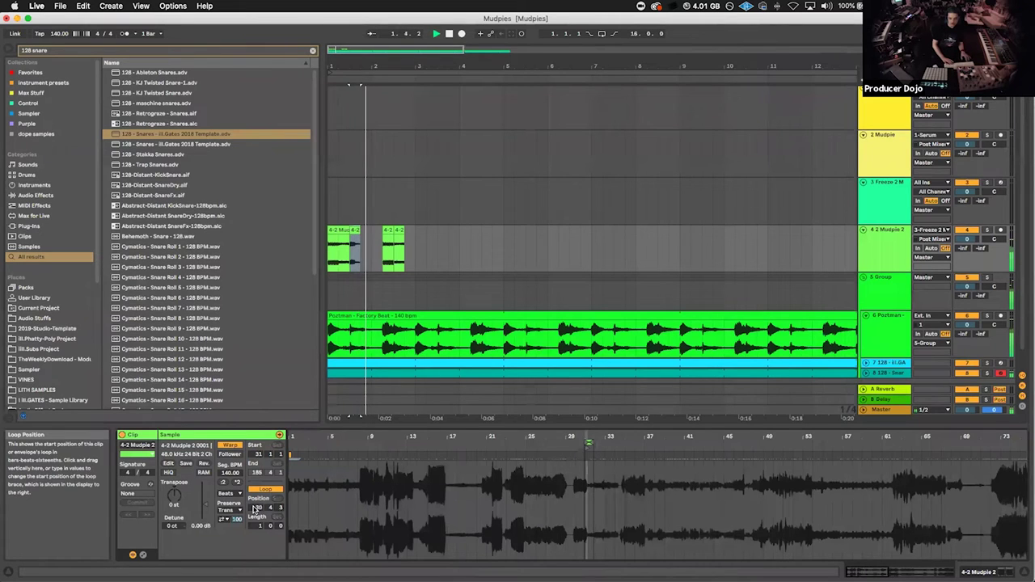
Step: Audition much later parts of the recording by raising the pasted piece's loop position to bar 74
mouse_move(256, 509)
mouse_down()
mouse_move(256, 527)
mouse_move(257, 481)
mouse_move(257, 495)
mouse_up()
key(space)
key(space)
key(space)
key(space)
key(space)
key(space)
key(space)
key(space)
key(space)
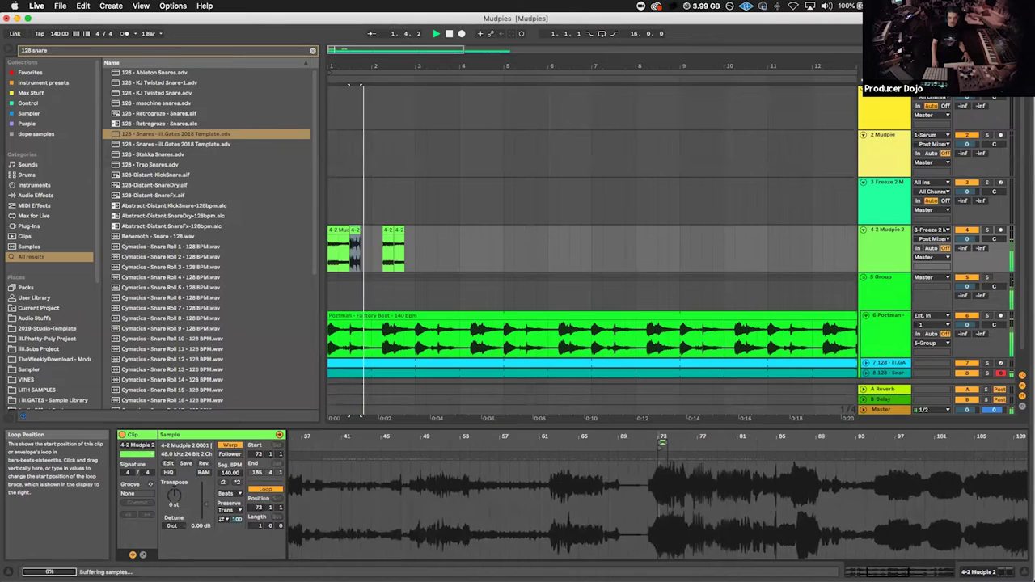
key(space)
key(space)
key(space)
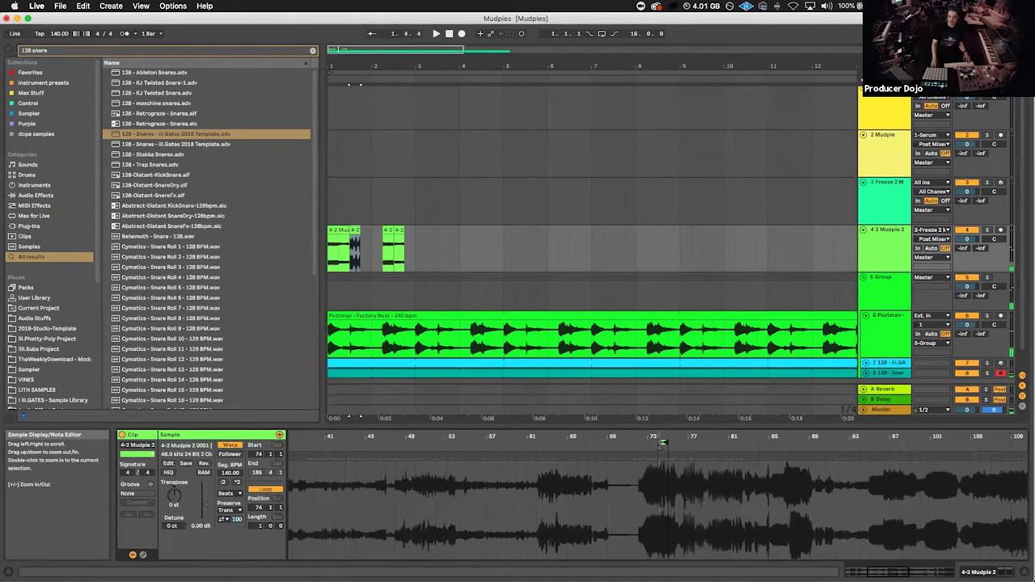
Step: Audition earlier parts of the recording by bringing the pasted piece's loop position back to bar 17, then bar 12
drag(658, 431, 535, 488)
drag(529, 434, 532, 378)
drag(259, 508, 258, 569)
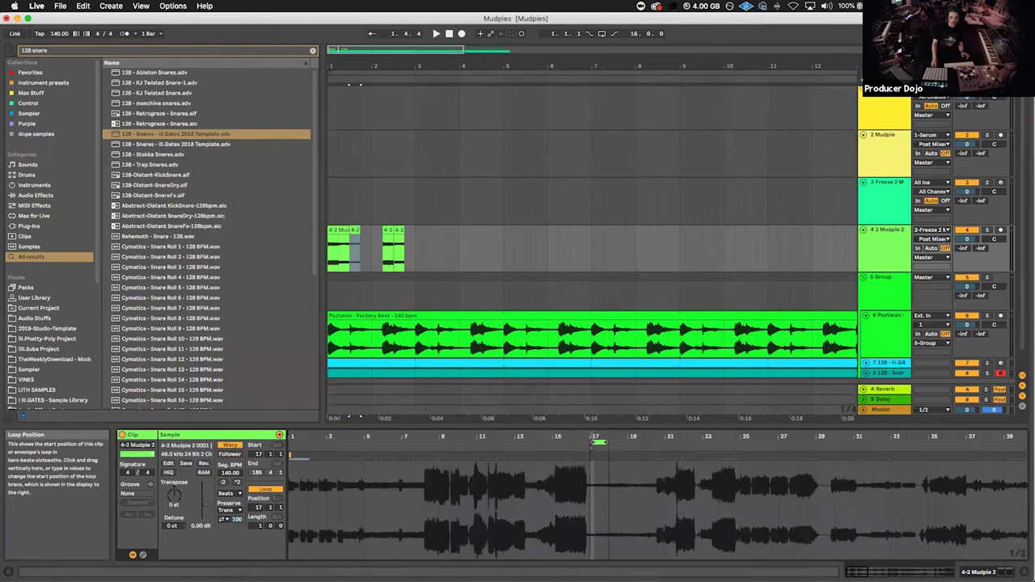
key(space)
drag(523, 437, 396, 445)
key(space)
key(space)
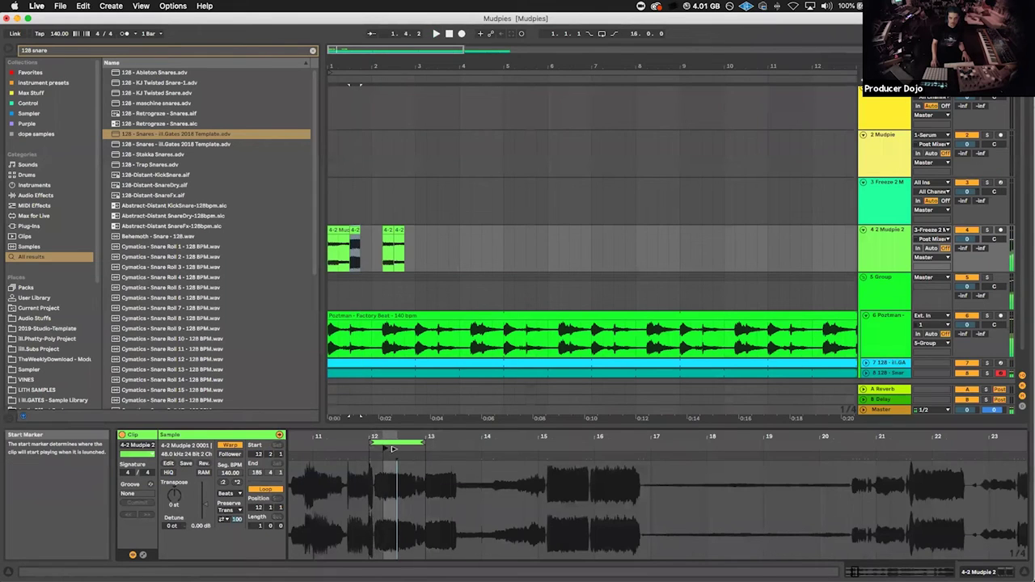
Step: Move the pasted piece's start marker to the loop's fourth beat and bring the loop position back to bar 9
drag(403, 447, 415, 446)
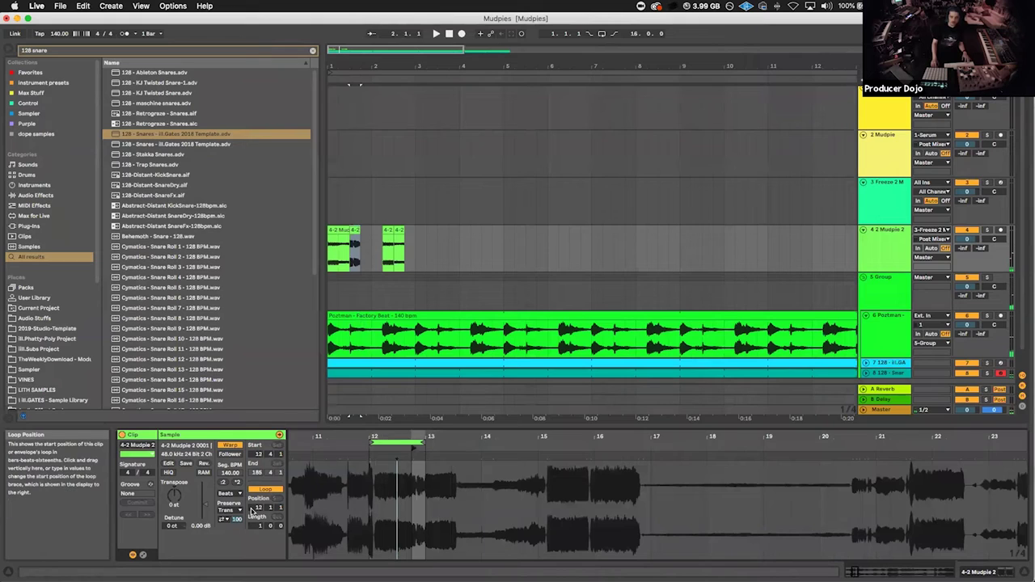
drag(259, 509, 259, 520)
key(space)
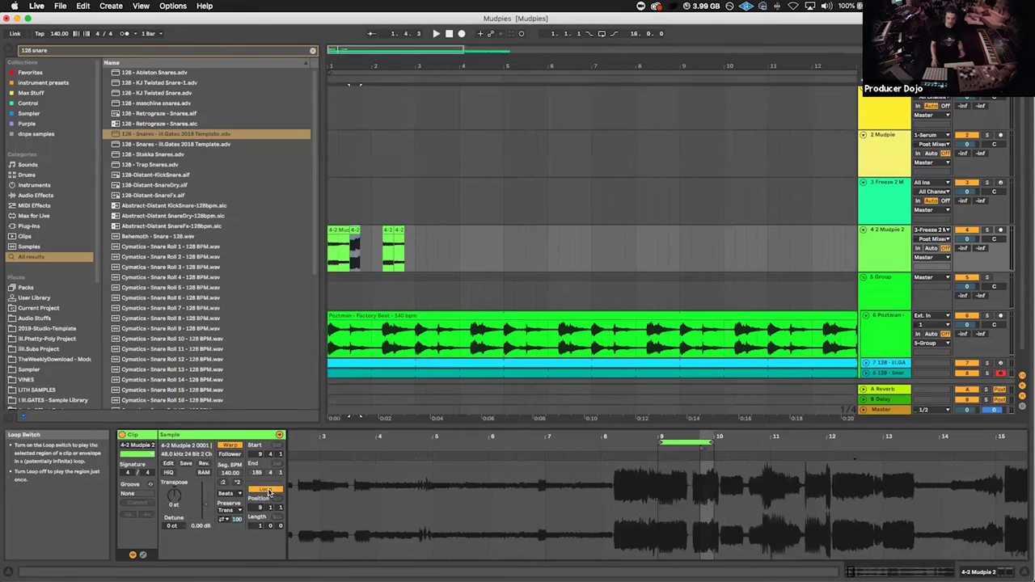
Step: Audition later sections bar by bar and set the pasted piece's loop position to 36.1.1
click(259, 507)
key(Up)
key(Up)
key(Up)
key(Up)
key(Up)
key(Up)
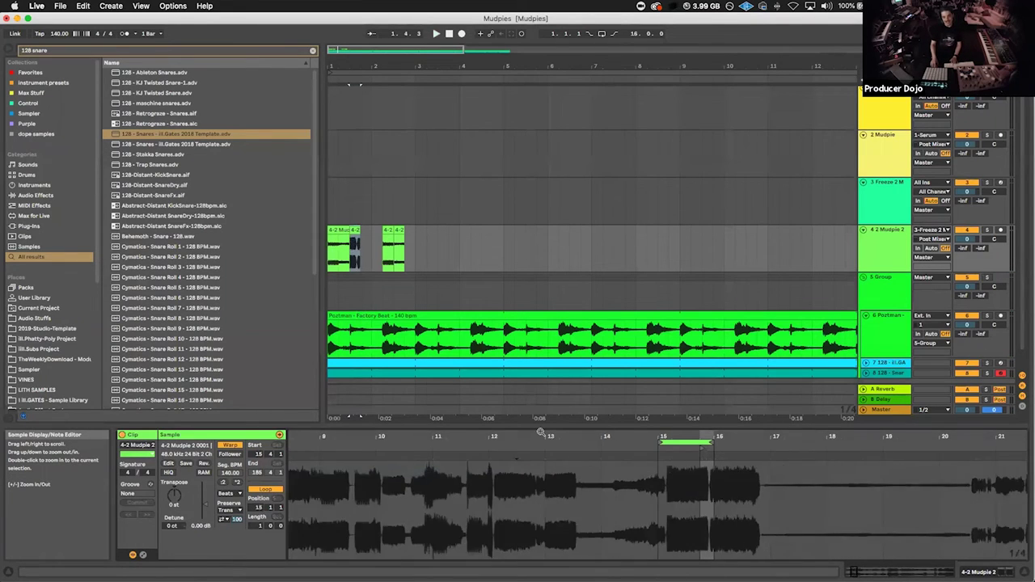
key(Up)
key(Up)
key(Up)
key(Up)
key(Up)
key(Up)
key(space)
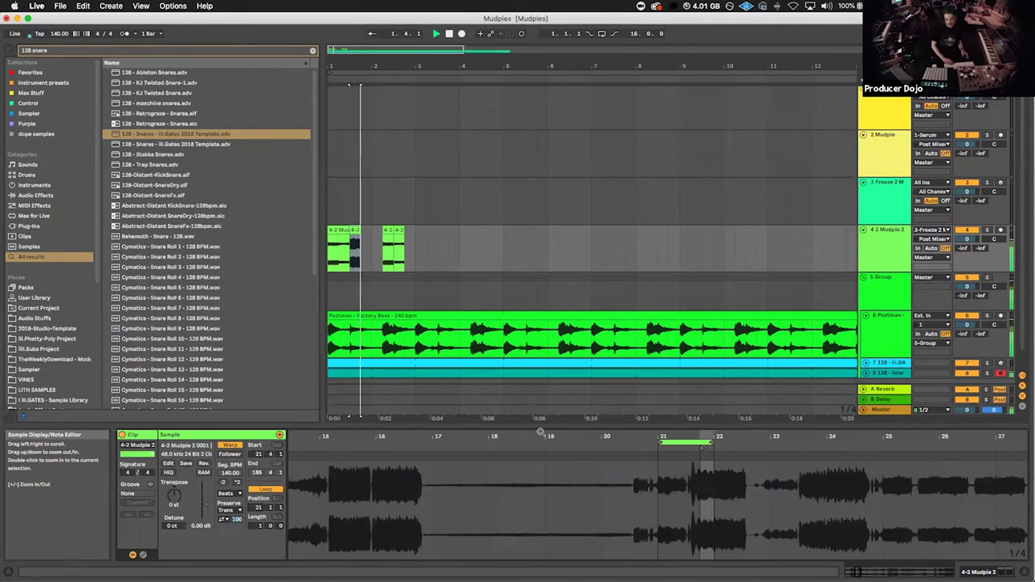
key(Up)
key(Up)
key(Up)
key(Up)
key(Up)
key(Up)
key(Up)
key(Up)
key(Up)
key(Up)
key(Up)
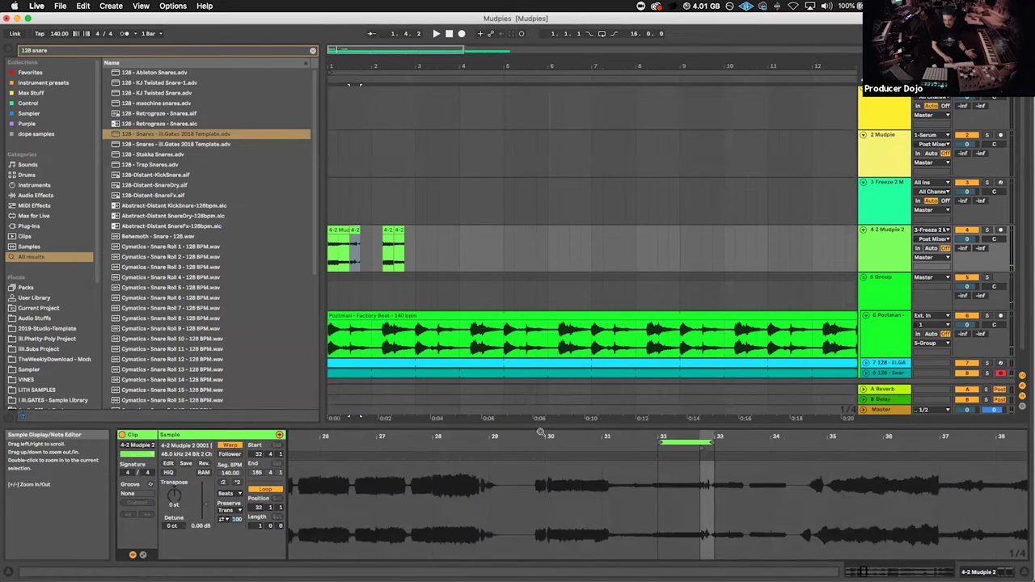
key(Up)
key(Up)
key(Up)
key(Up)
key(Up)
key(Up)
key(Up)
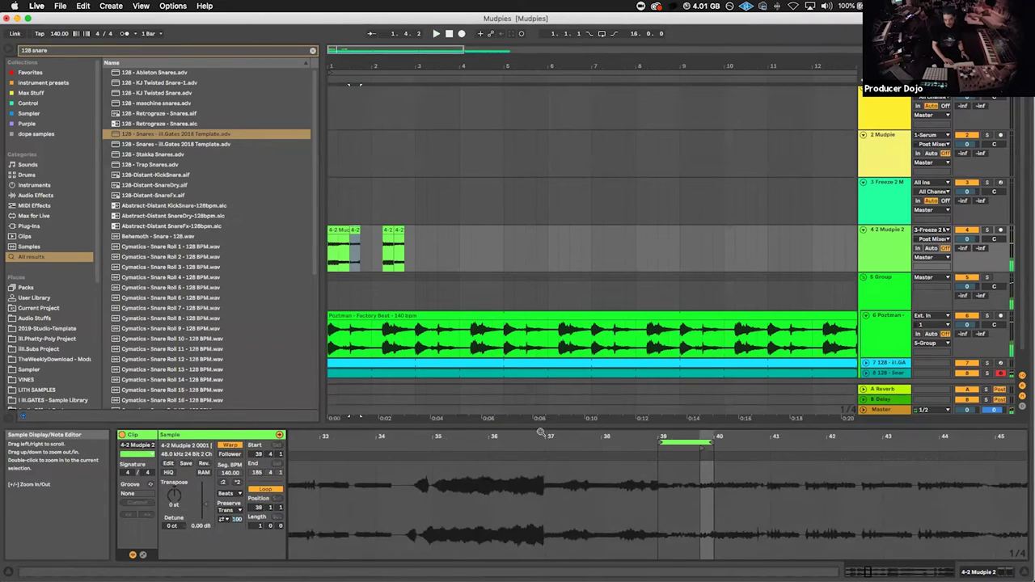
key(Up)
key(Up)
key(Down)
key(Down)
key(Down)
key(space)
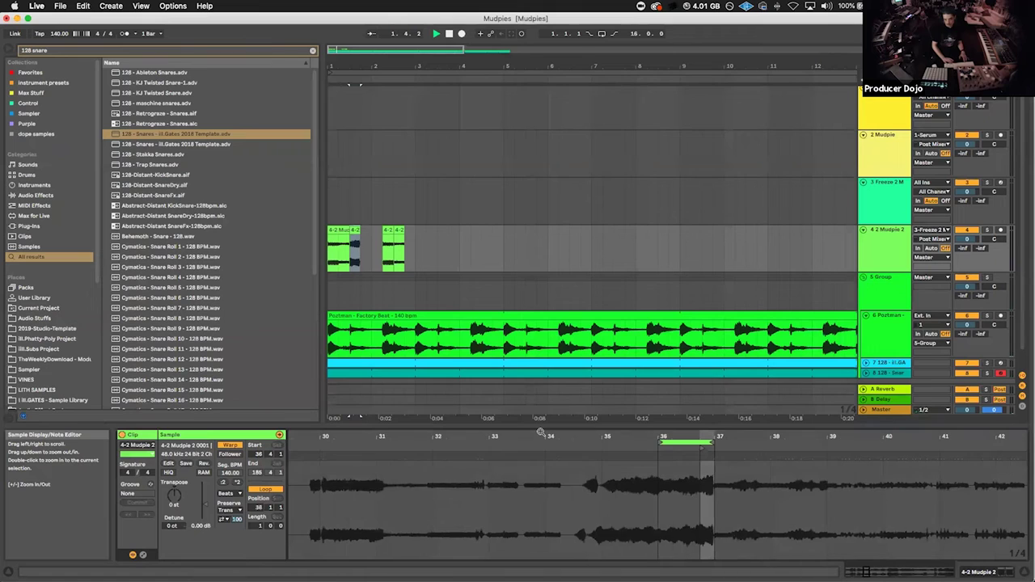
Step: Set the loop length of the one-beat piece at 2.2.1 to one bar and audition its loop position up to bar 6
click(343, 232)
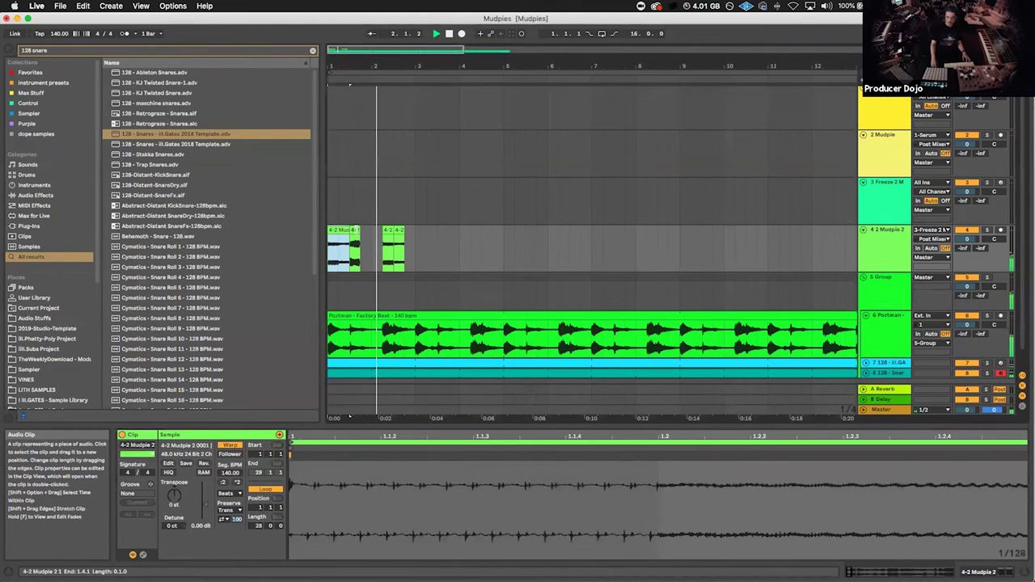
click(392, 232)
key(space)
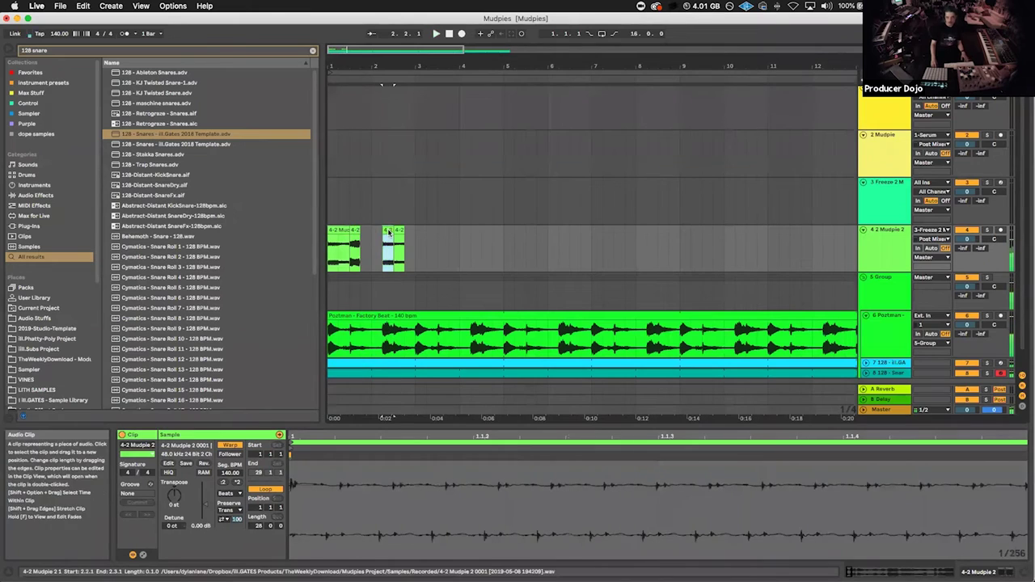
click(256, 509)
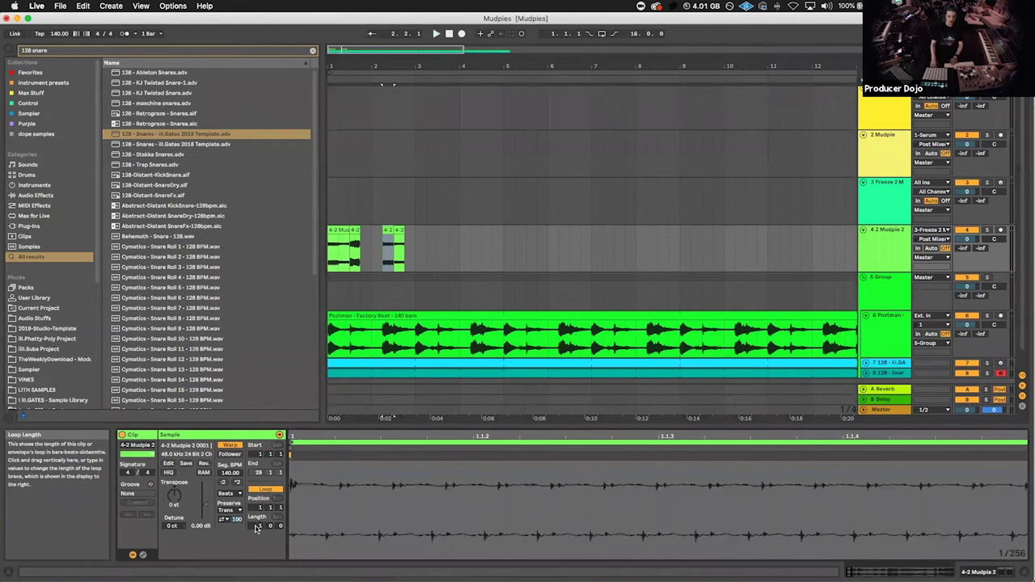
key(Up)
key(Up)
key(Up)
key(space)
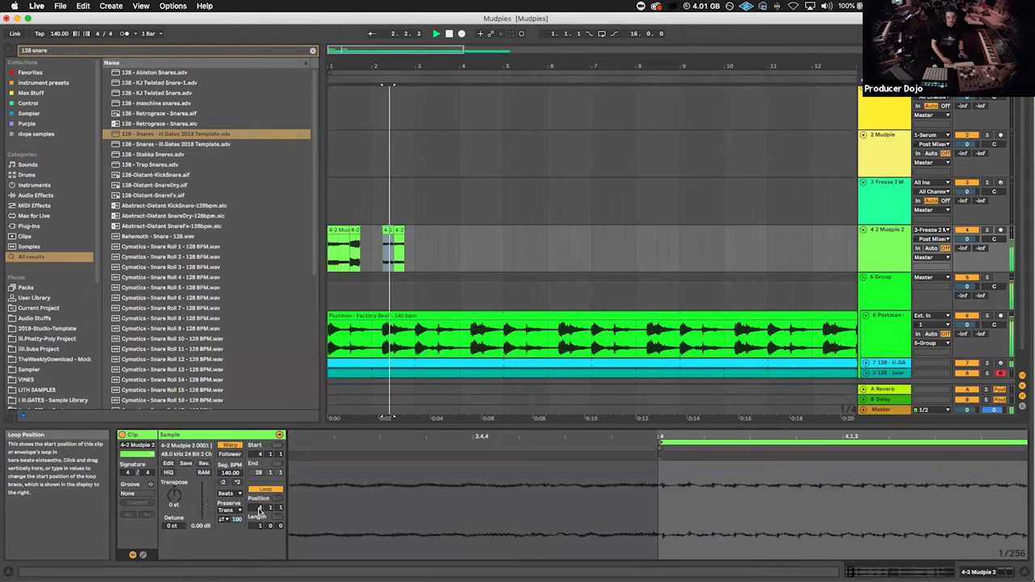
key(Up)
key(Up)
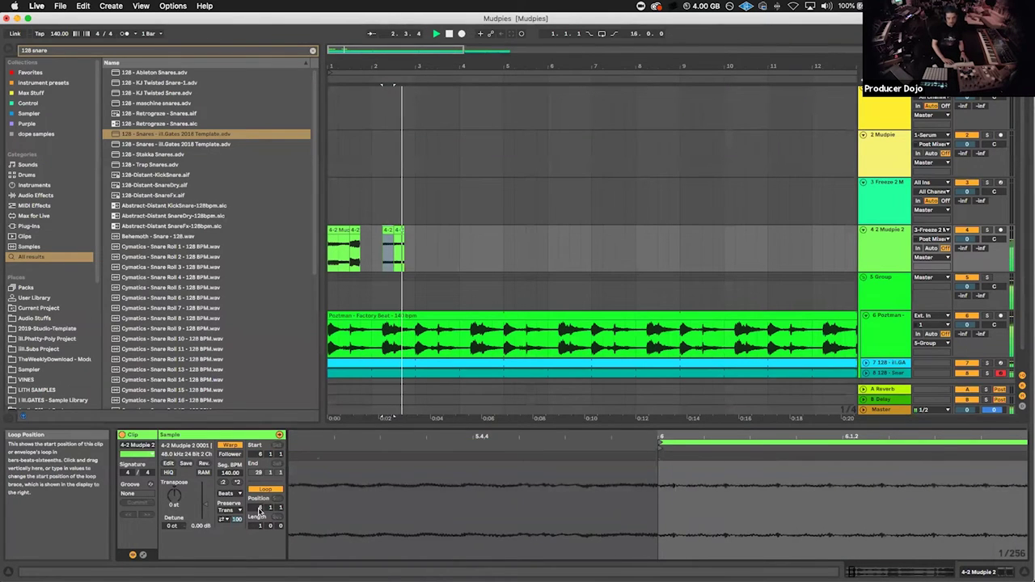
Step: Audition further bars of the recording and set the loop position of the piece at 2.2.1 to 22.1.1
key(Up)
key(Up)
key(Up)
key(Up)
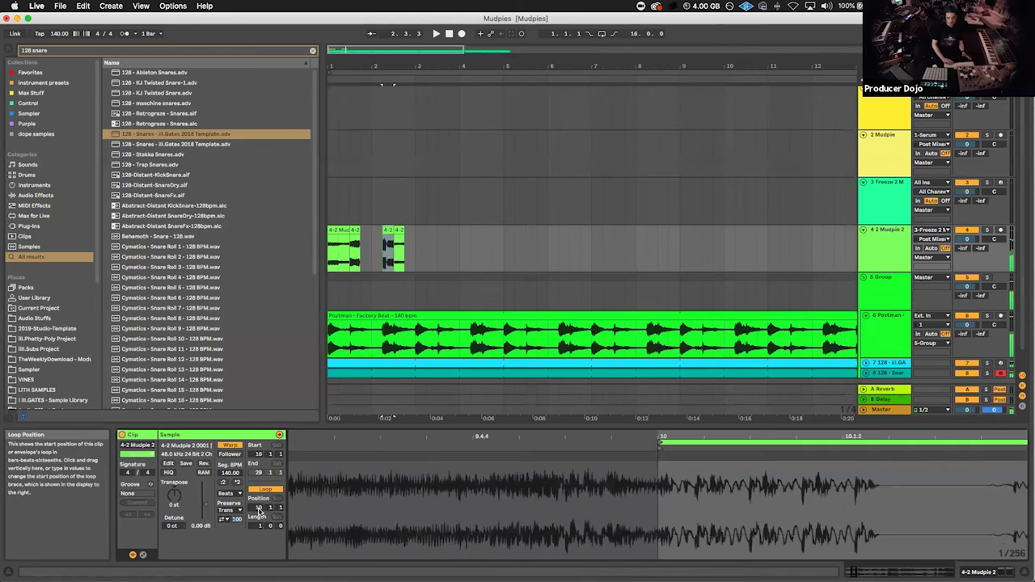
key(Up)
key(Up)
key(Up)
key(Up)
key(Up)
key(Up)
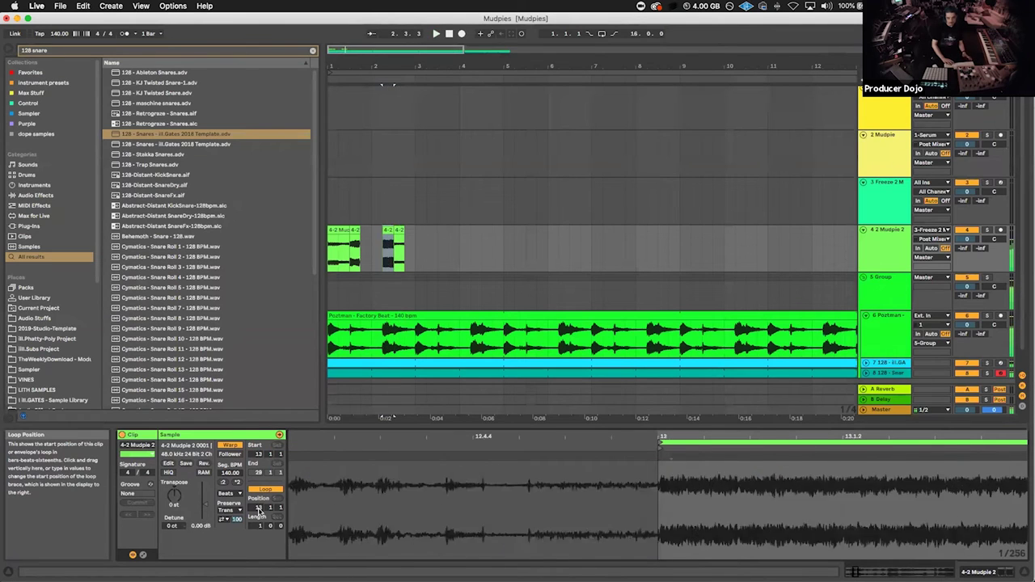
key(Up)
key(Up)
key(Up)
key(Up)
key(Up)
key(Up)
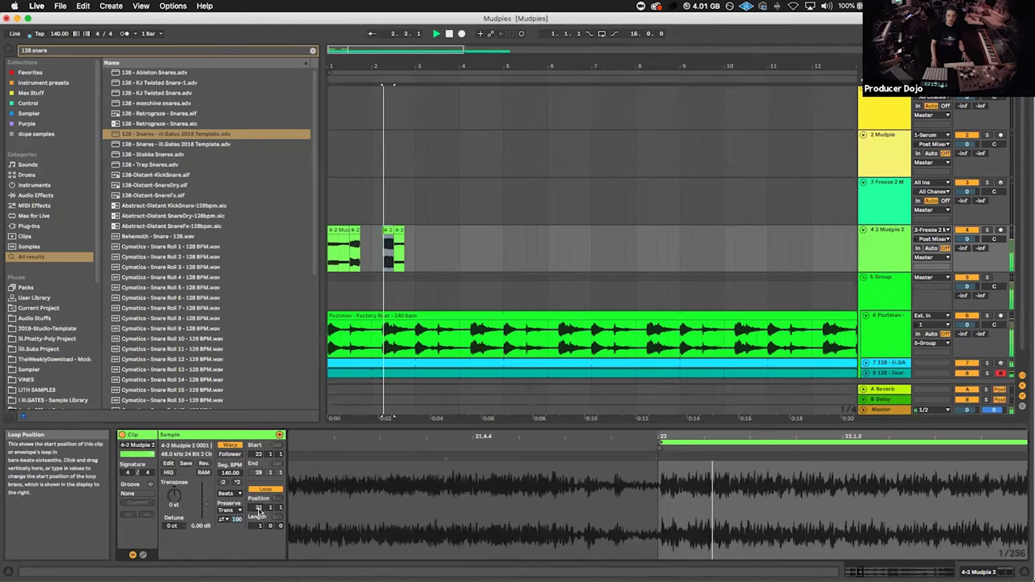
Step: Audition the opening and copy the one-beat piece at 1.3.1 to 2.4.1
click(338, 244)
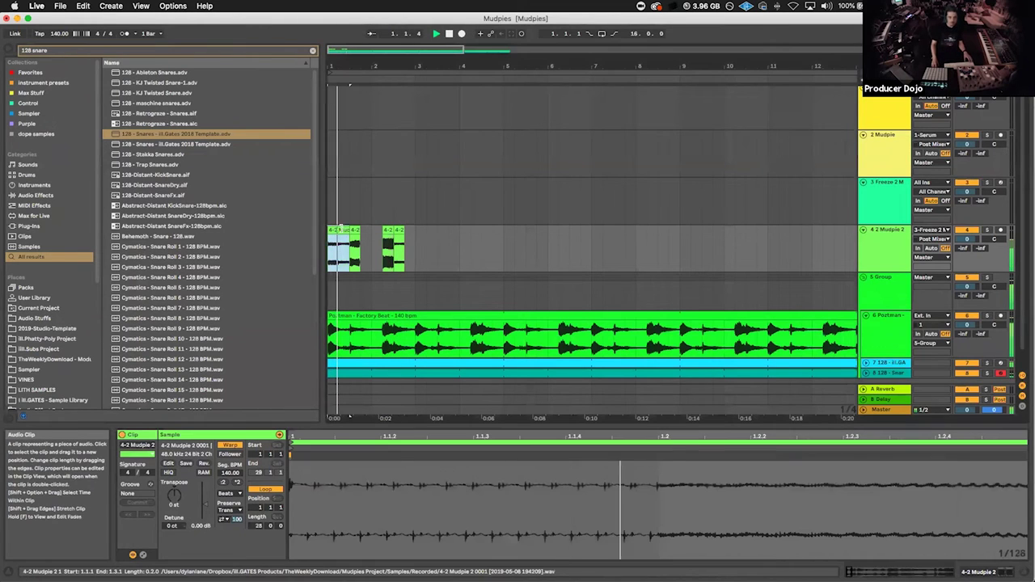
drag(354, 233, 409, 234)
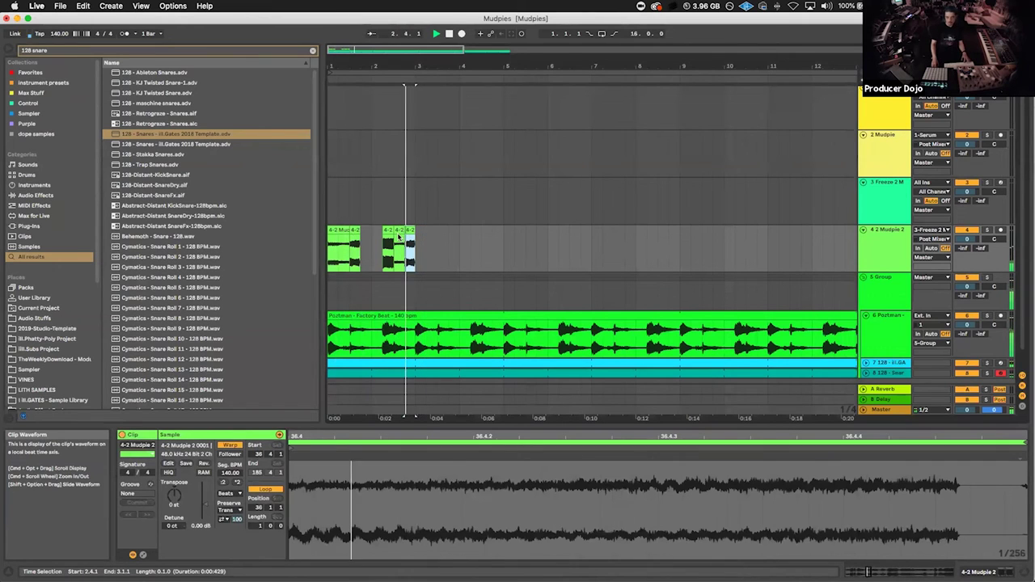
Step: Set the loop length of the piece at 2.3.1 to one bar and audition its loop position up to bar 12
click(399, 232)
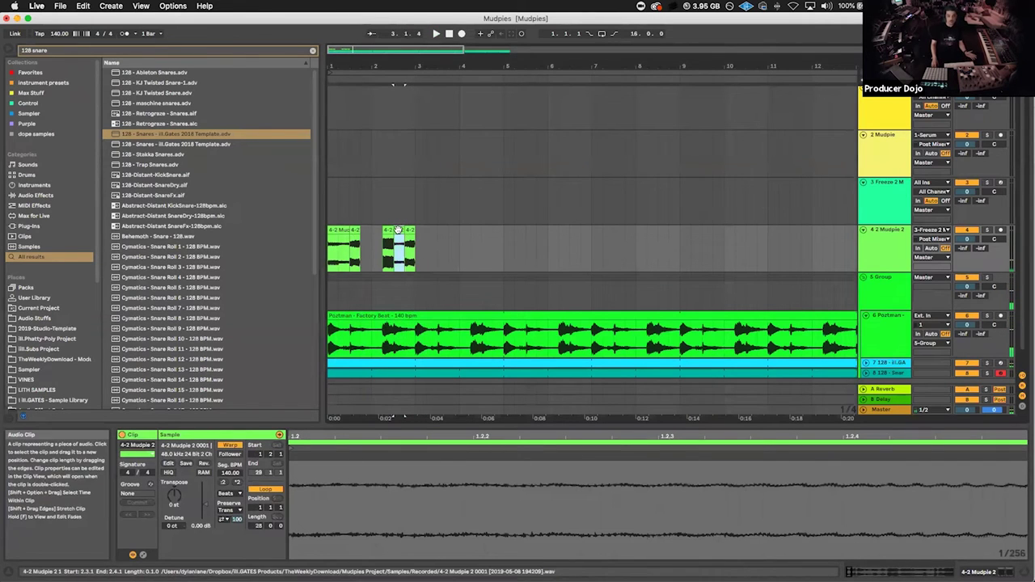
click(260, 526)
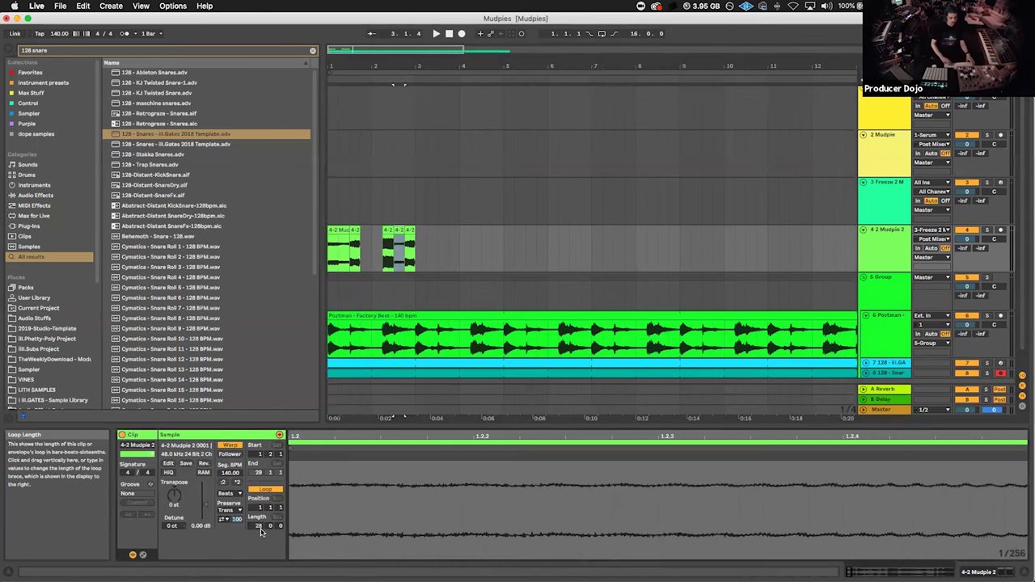
click(260, 509)
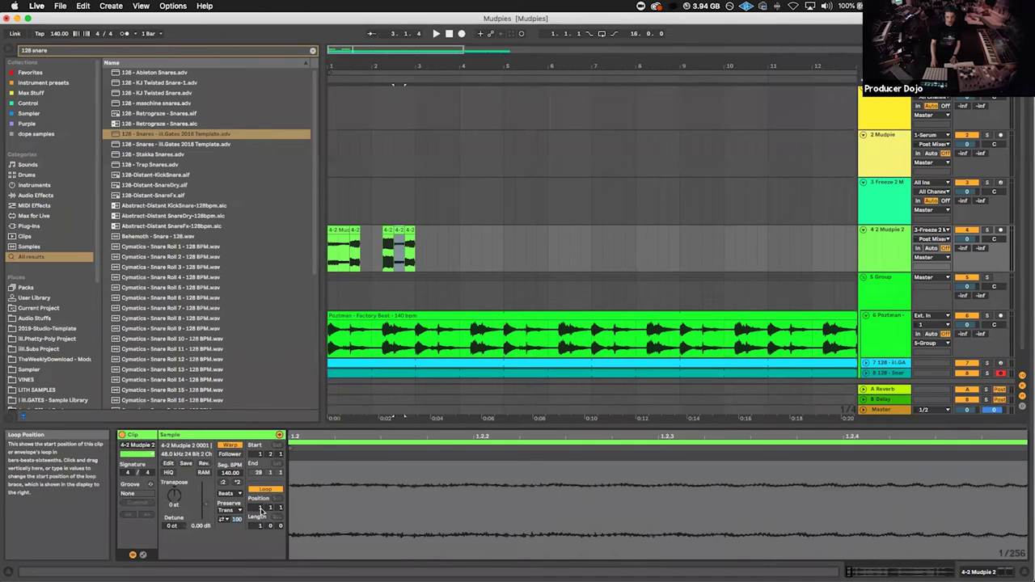
key(Up)
key(Up)
key(Up)
key(Up)
key(Up)
key(Up)
key(Up)
key(Up)
key(Up)
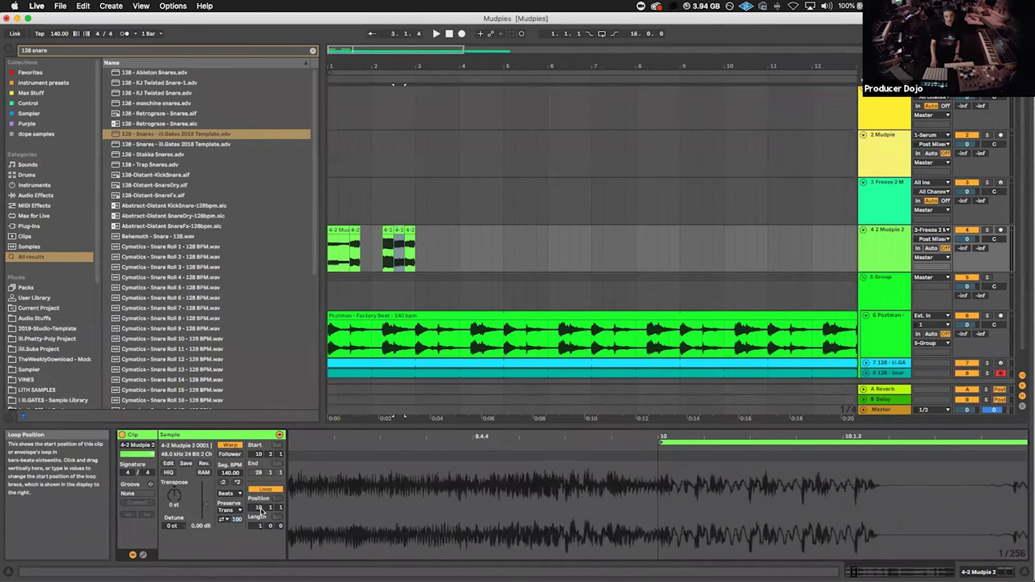
key(space)
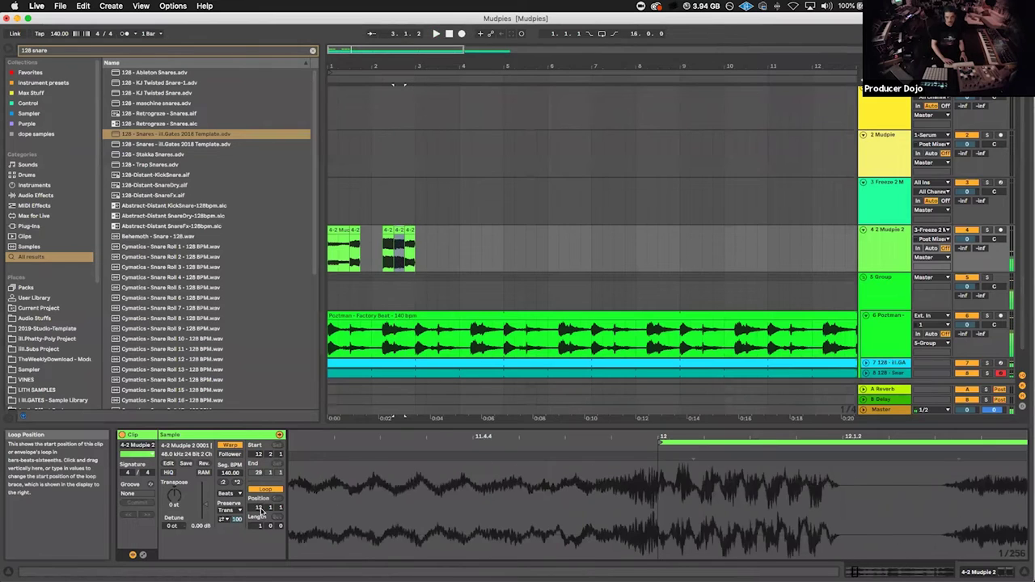
Step: Play from bar 1 and move the one-beat piece at 1.3.1 one beat earlier, to 1.2.1
click(396, 192)
key(space)
click(330, 261)
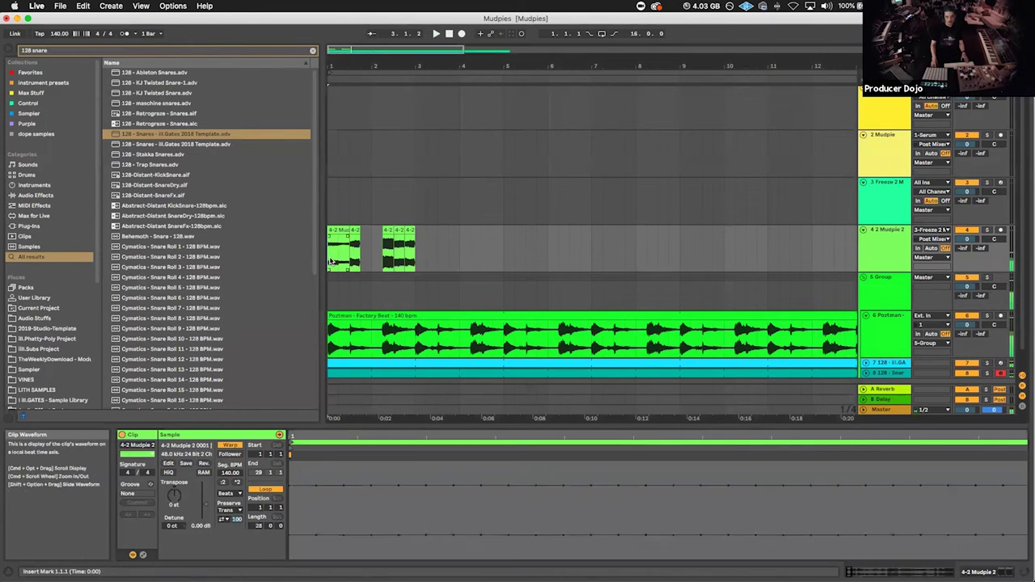
key(space)
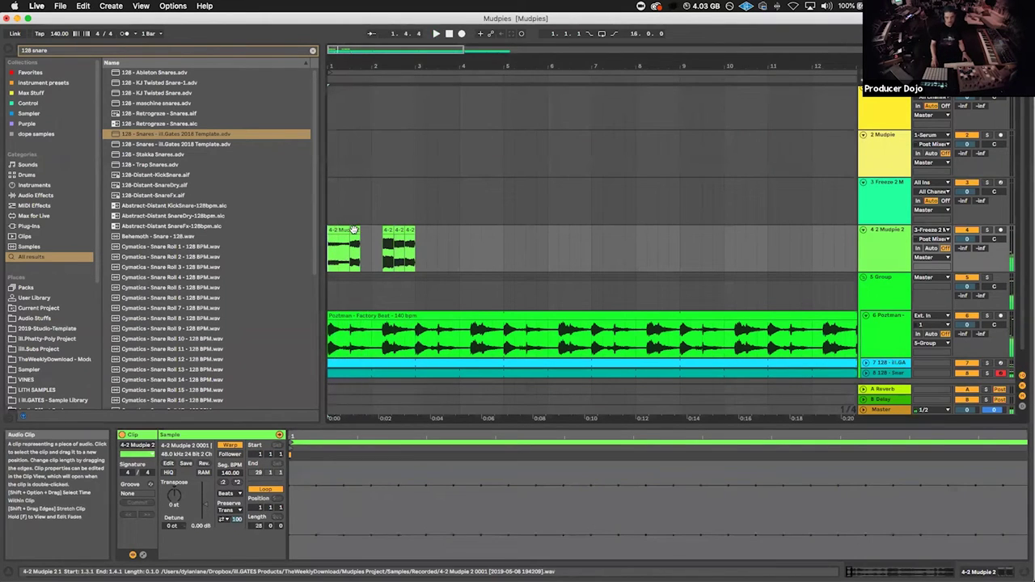
drag(356, 231, 345, 236)
click(328, 253)
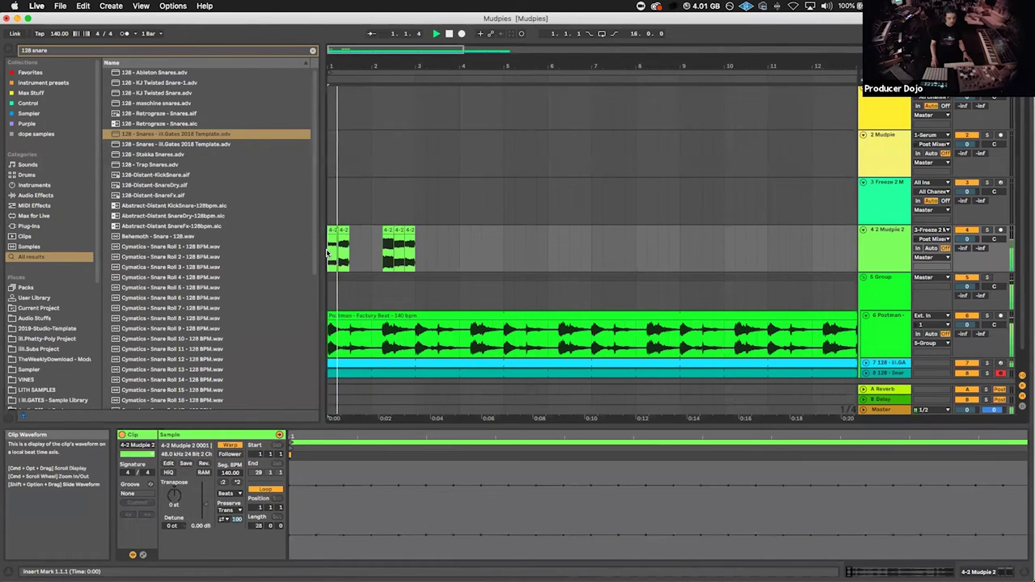
key(space)
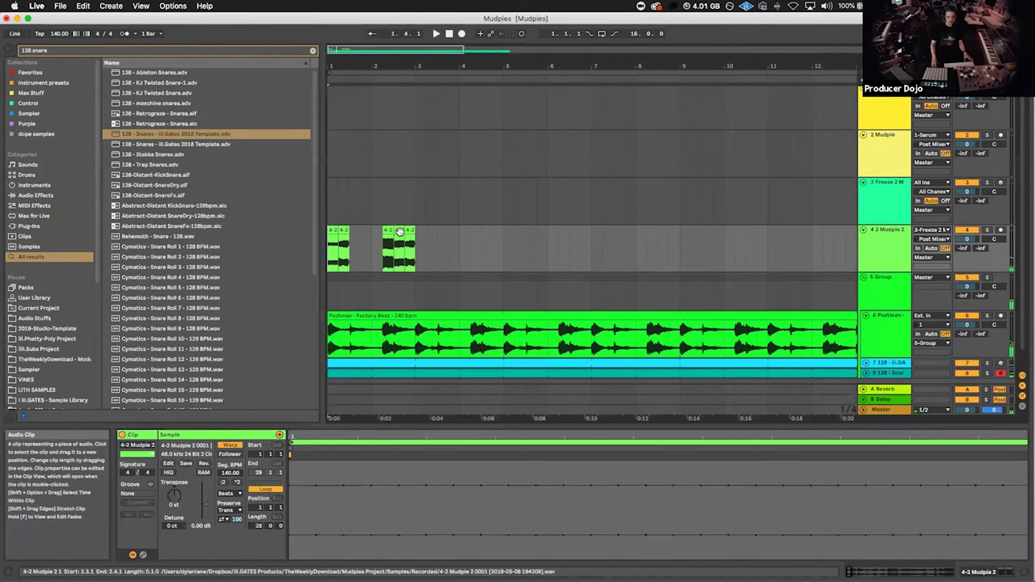
Step: Set the opening piece's loop length to one bar and, auditioning later bars, its loop position to 9.1.1
click(348, 251)
click(330, 233)
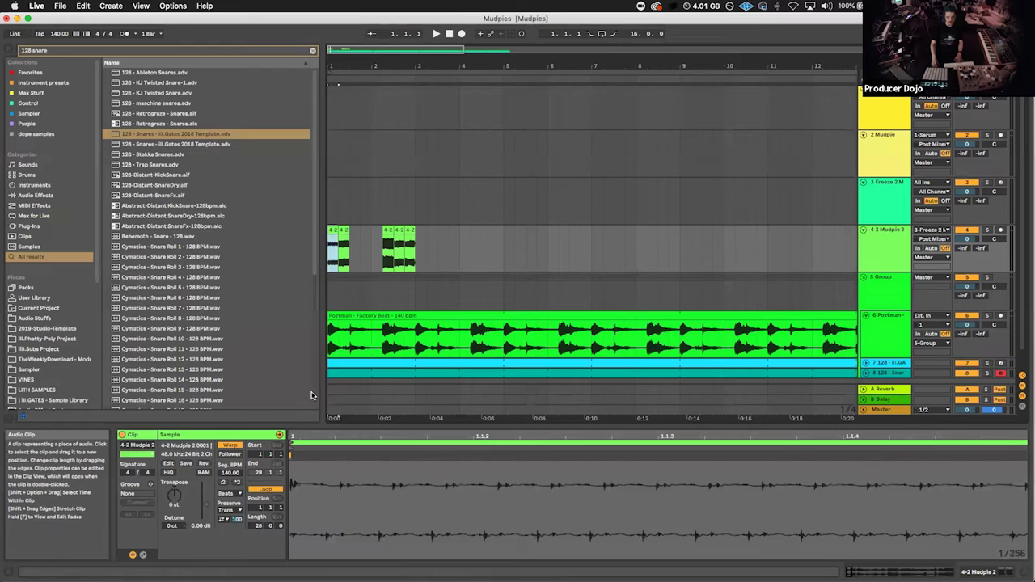
click(258, 526)
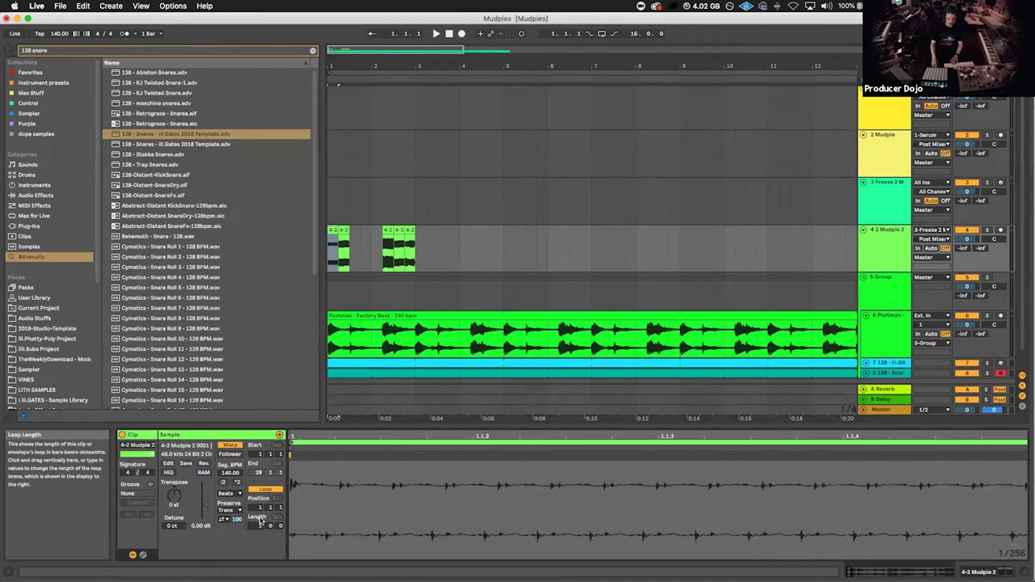
click(261, 509)
key(Up)
key(Up)
key(Up)
key(Up)
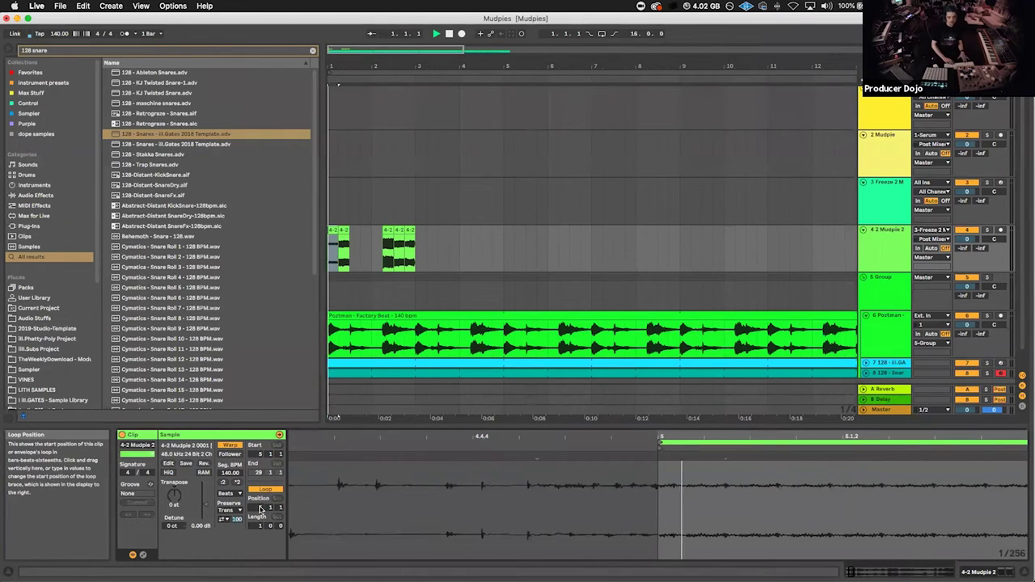
key(space)
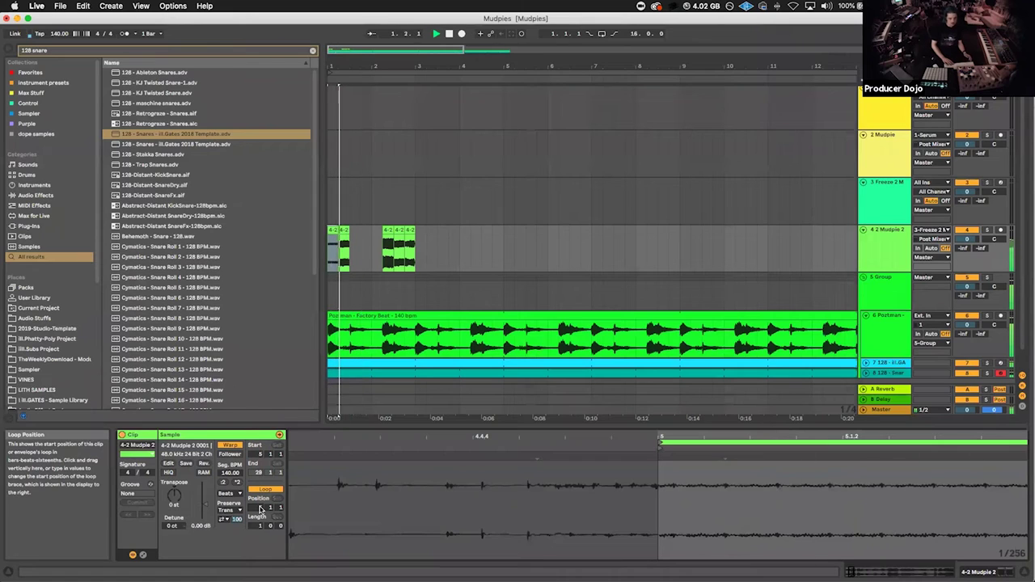
key(Up)
key(Up)
key(Up)
key(Up)
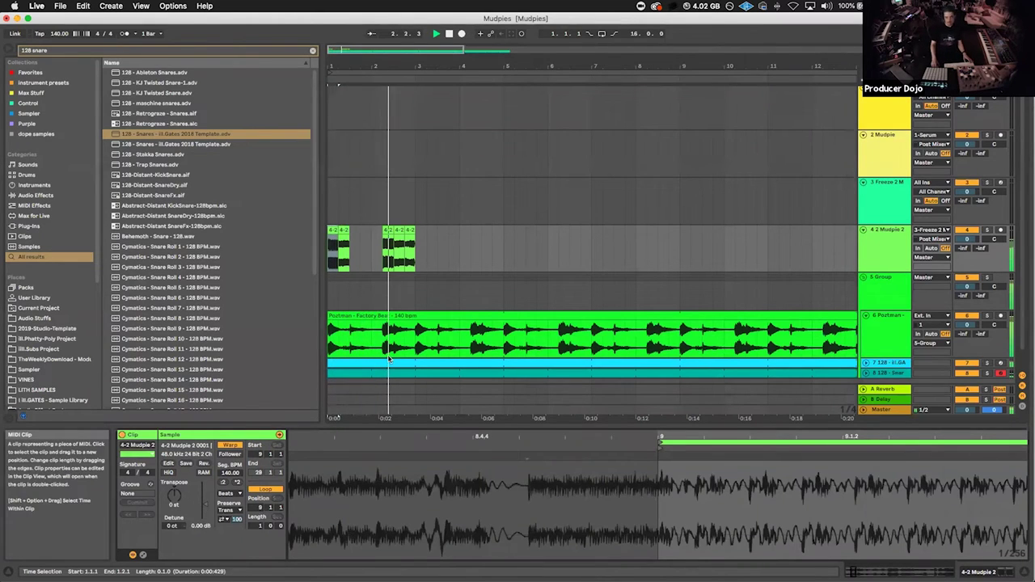
key(space)
Step: Duplicate the first two bars of Mudpie pieces so the copy starts at bar 3
click(410, 249)
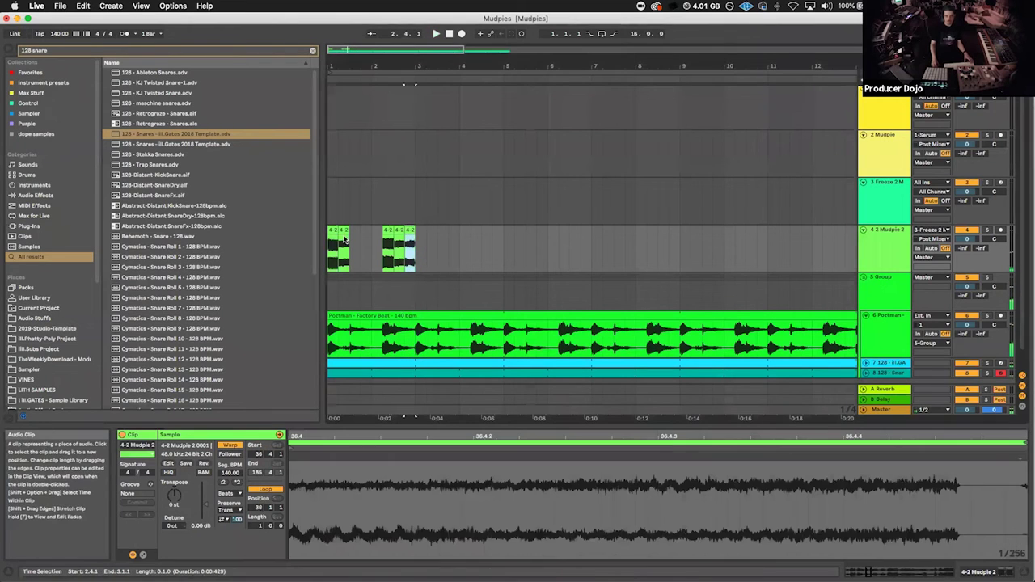
shift+click(333, 232)
key(super+d)
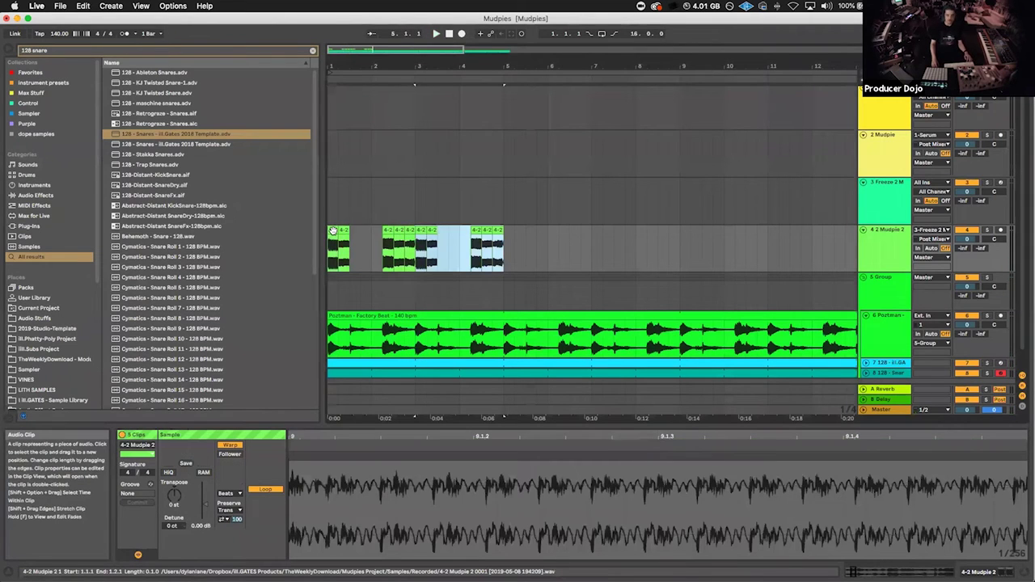
Step: Audition the duplicated section and fill the gap from 3.3.1 to 4.1.1 with a two-beat Mudpie piece
key(space)
click(469, 246)
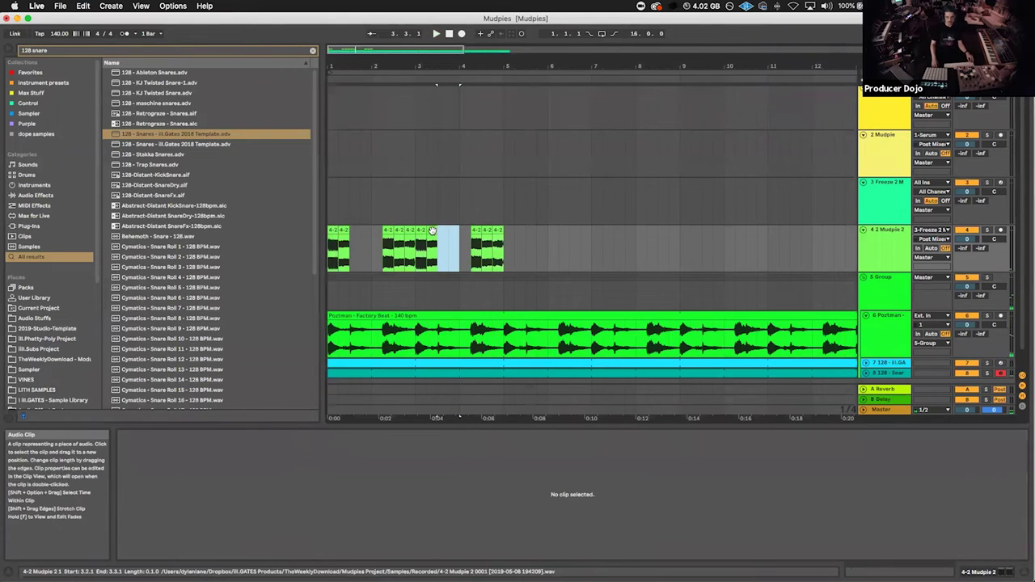
drag(433, 231, 458, 231)
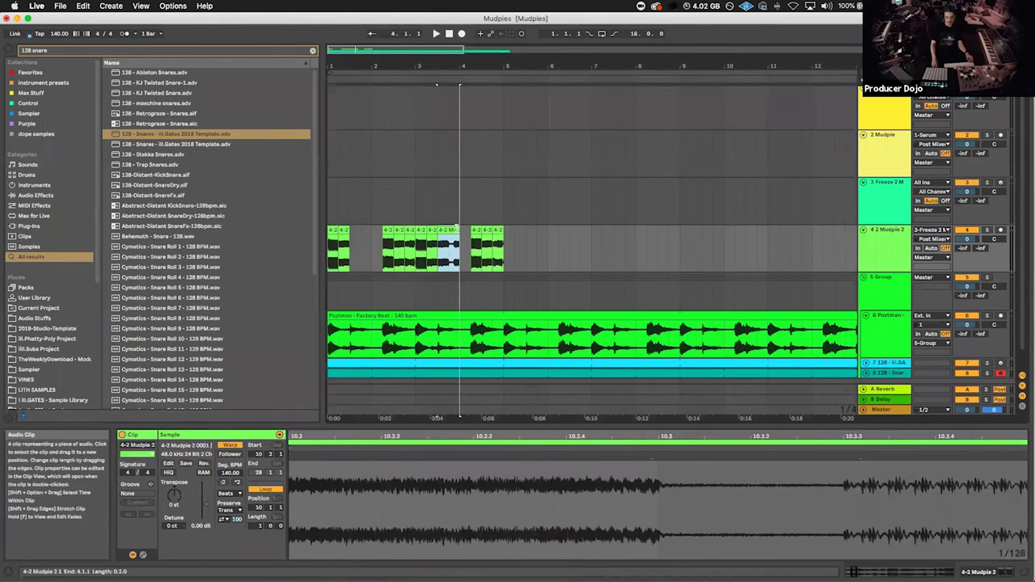
Step: Set the two-beat piece's loop position to 112.1.1, keeping a one-bar loop length, and play the arrangement from bar 1
drag(452, 436, 326, 437)
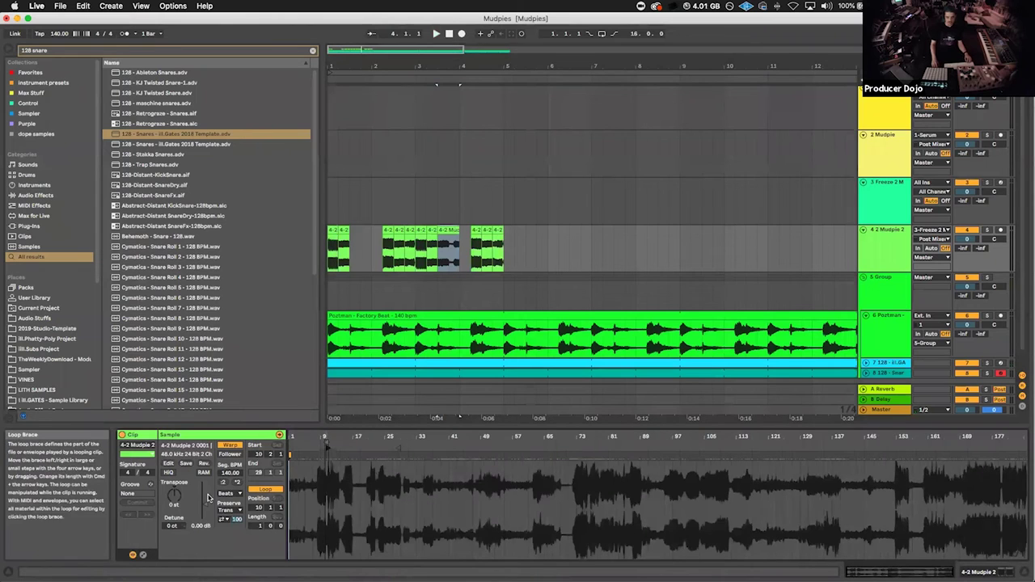
drag(258, 526, 258, 453)
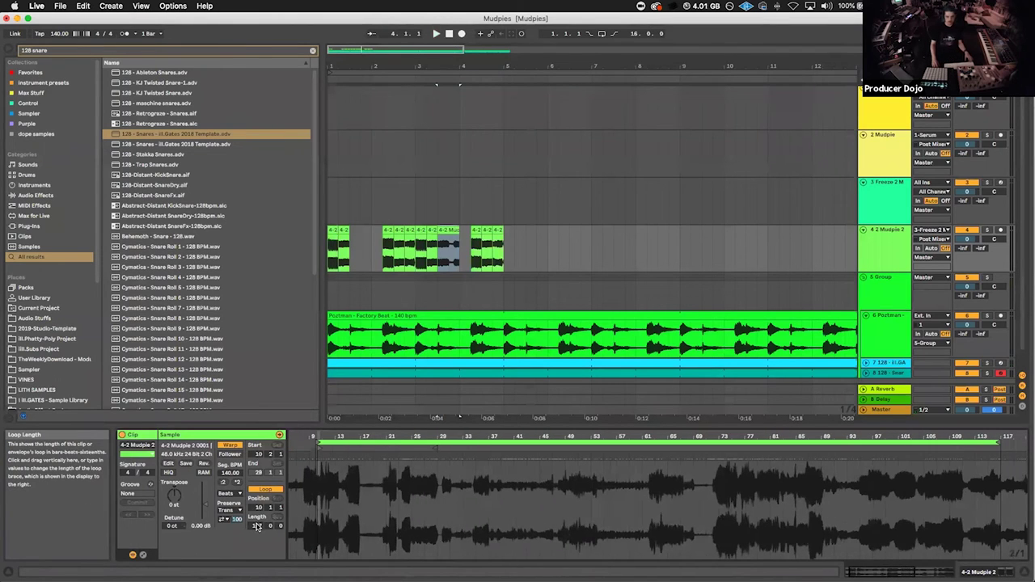
key(super+z)
drag(258, 507, 258, 428)
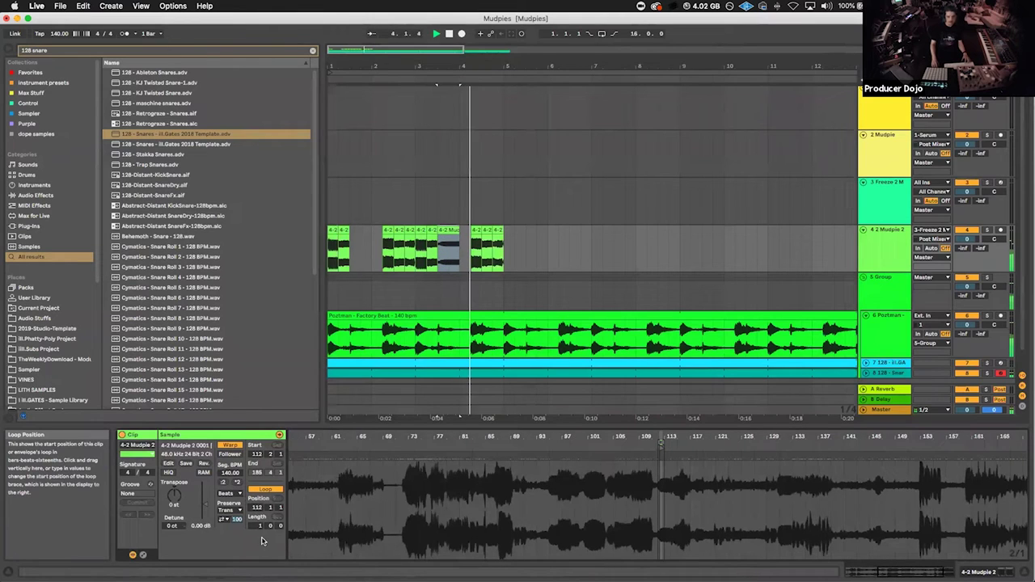
click(336, 266)
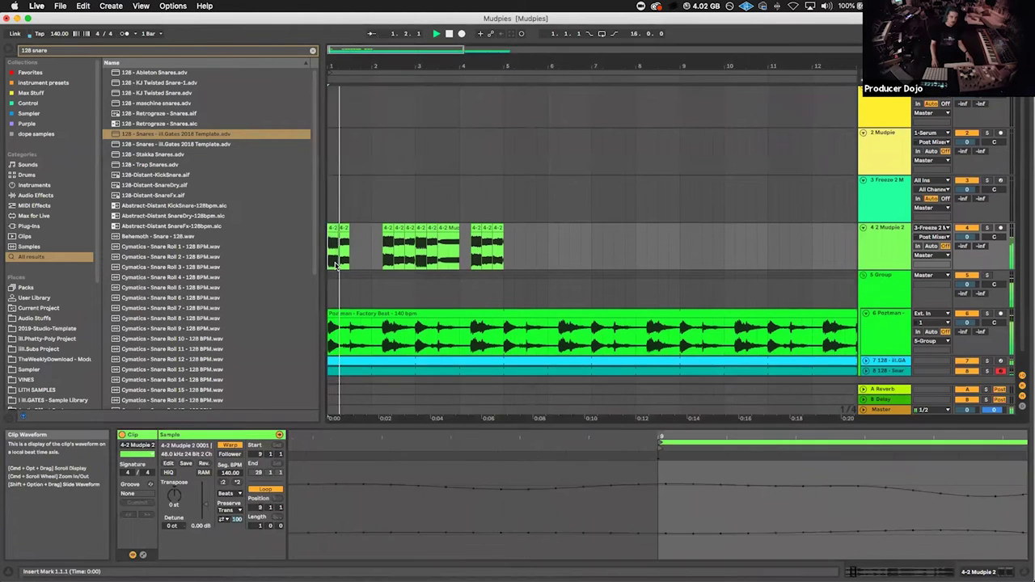
scroll(437, 240, up, 1)
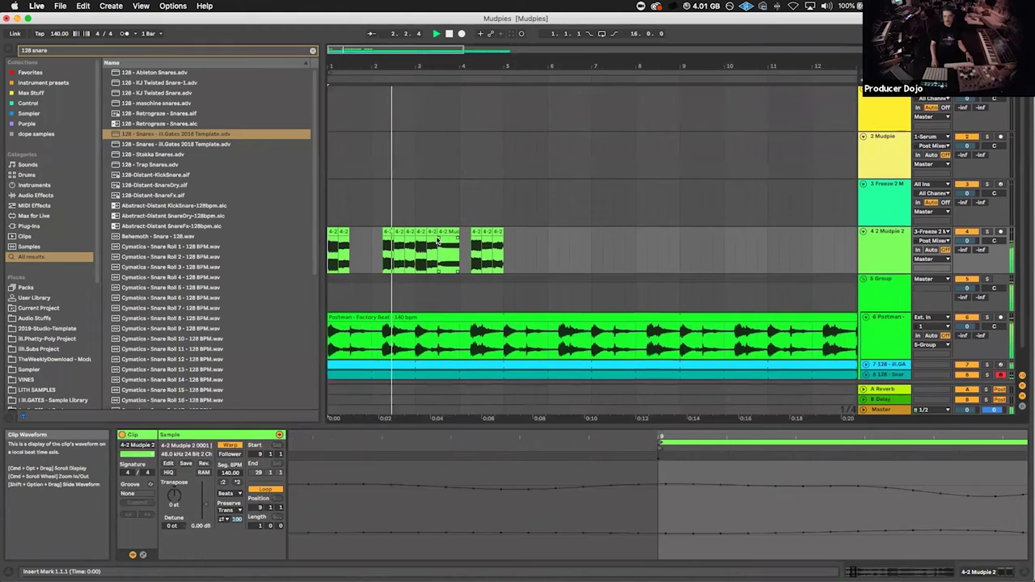
scroll(437, 240, down, 1)
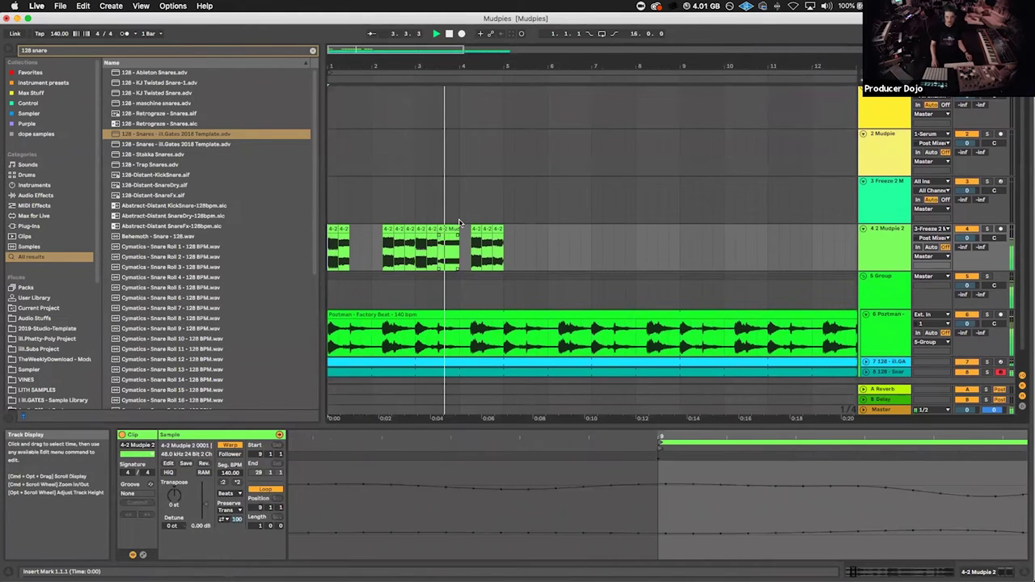
scroll(447, 229, right, 2)
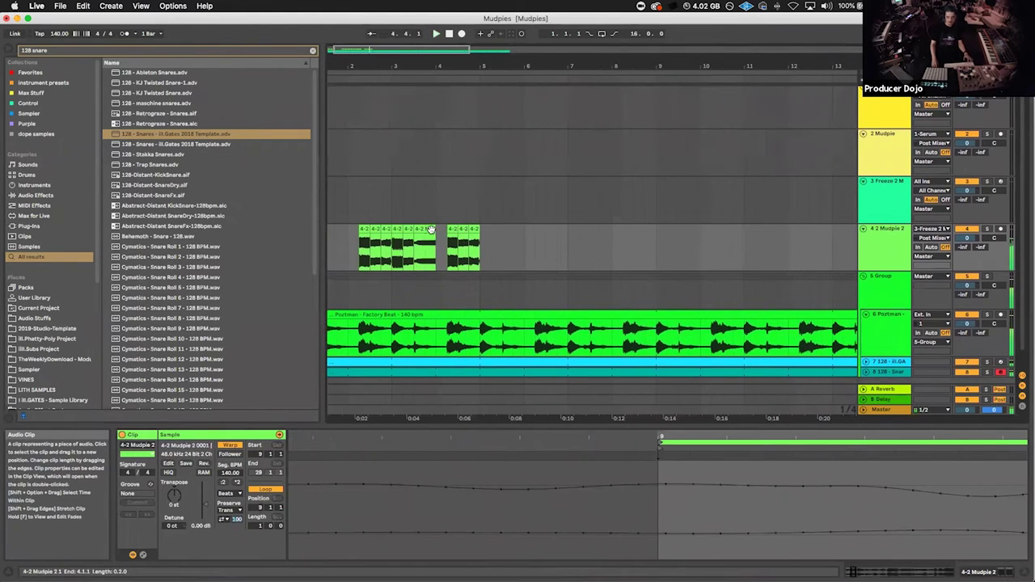
Step: Move the two-beat Mudpie piece from 3.3.1 to 4.3.1, over the pieces there, and play the arrangement from bar 1
drag(429, 229, 474, 230)
scroll(474, 257, left, 2)
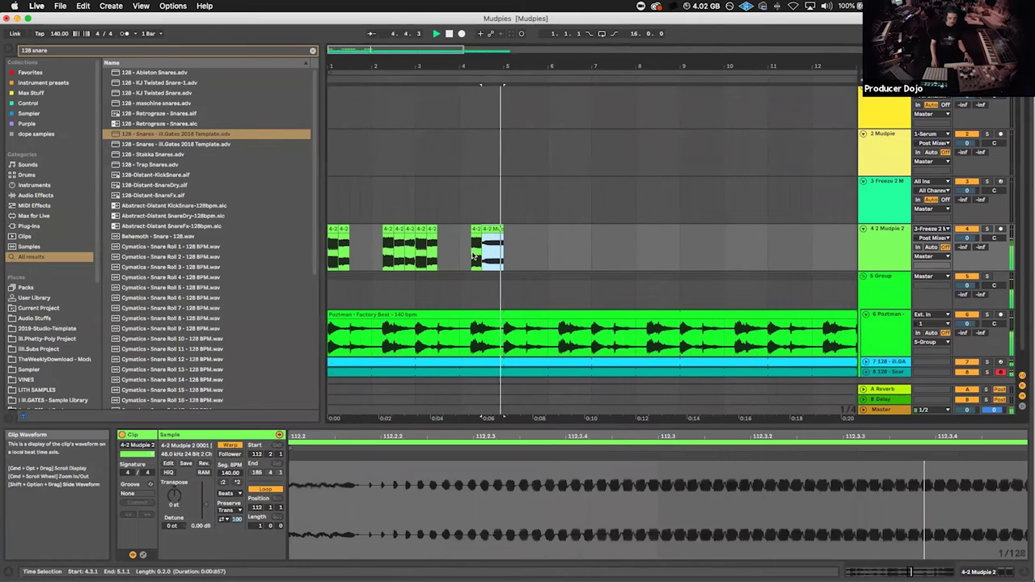
click(330, 255)
key(space)
key(space)
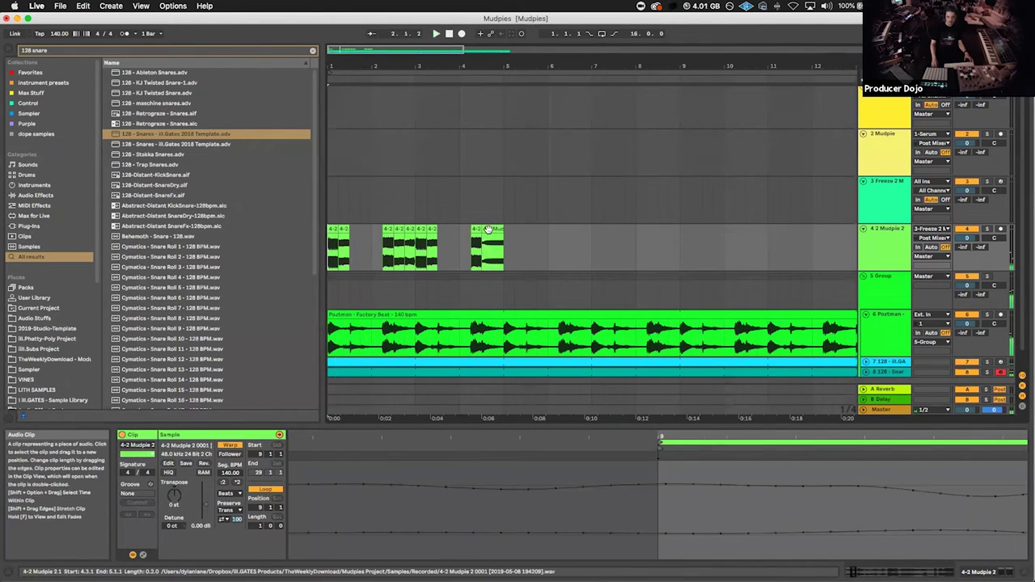
Step: Copy the two-beat Mudpie piece to 1.4.1 and set the copy's loop position to 181.1.1 while auditioning
drag(488, 230, 372, 232)
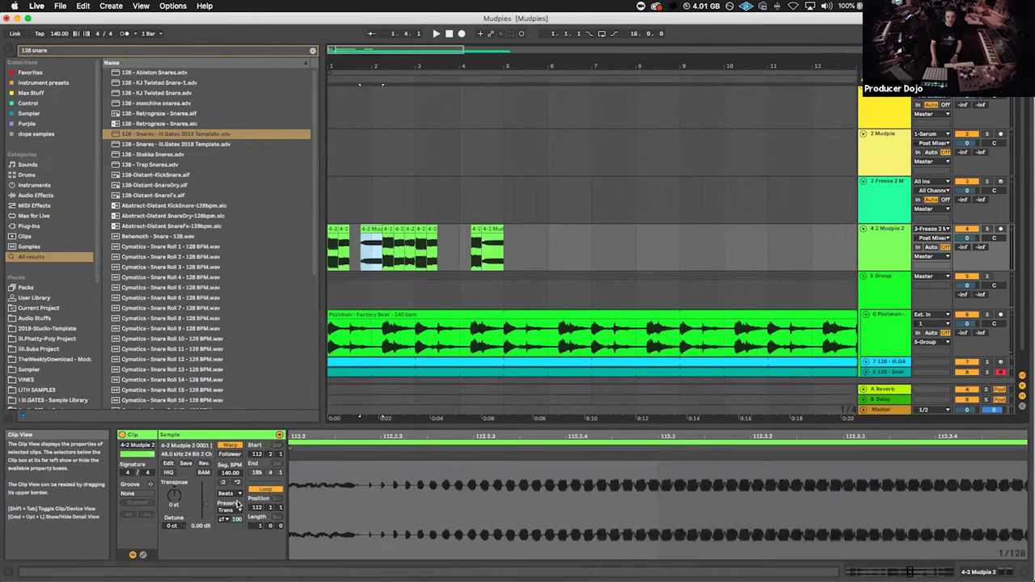
mouse_move(258, 509)
mouse_down()
mouse_move(257, 488)
mouse_move(257, 524)
mouse_move(257, 491)
mouse_up()
key(space)
key(space)
key(space)
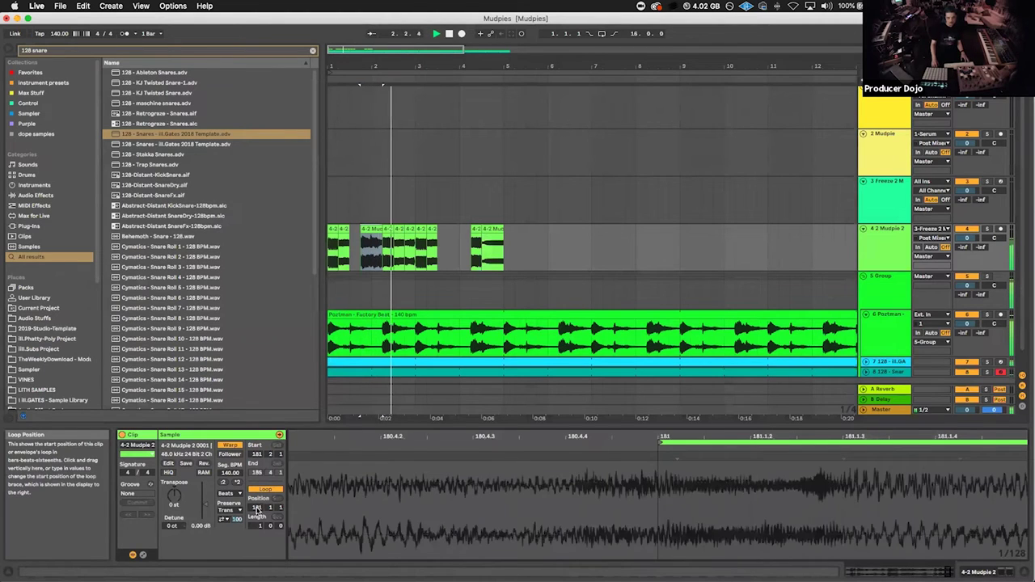
Step: Audition the copied piece at 1.4.1 again and set its loop position to 176.1.1
click(370, 229)
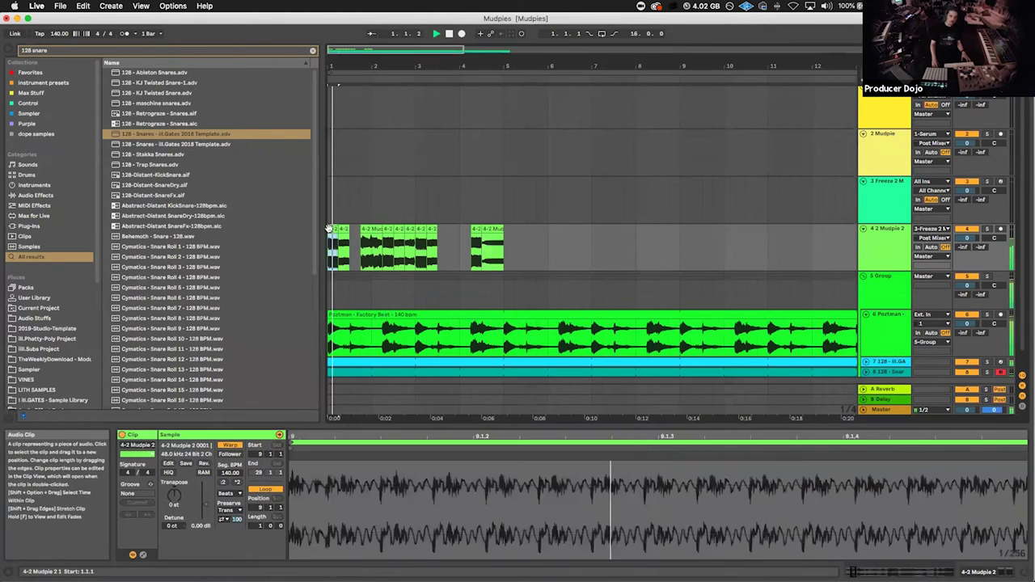
click(370, 229)
key(space)
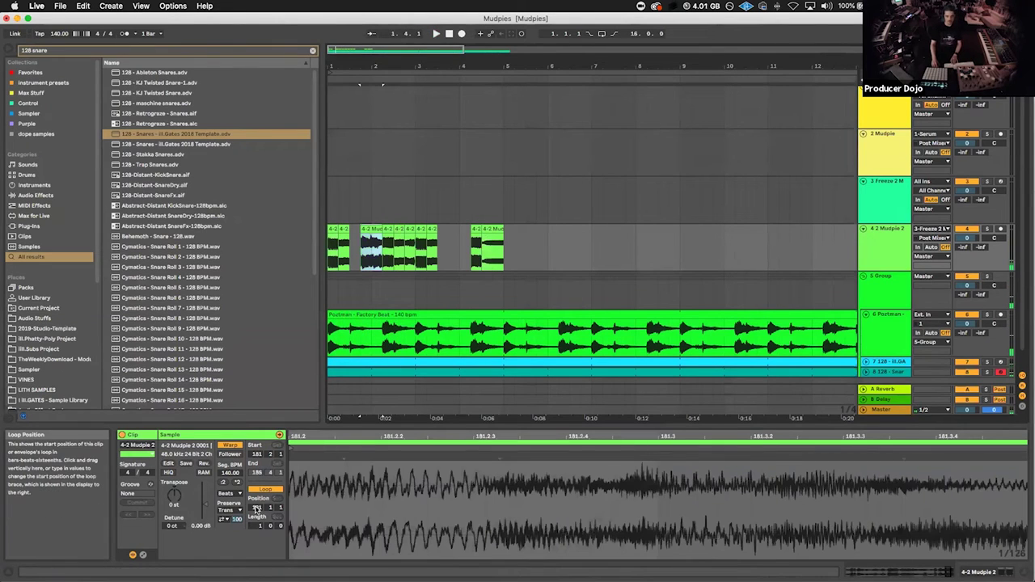
drag(257, 508, 256, 453)
drag(257, 508, 256, 517)
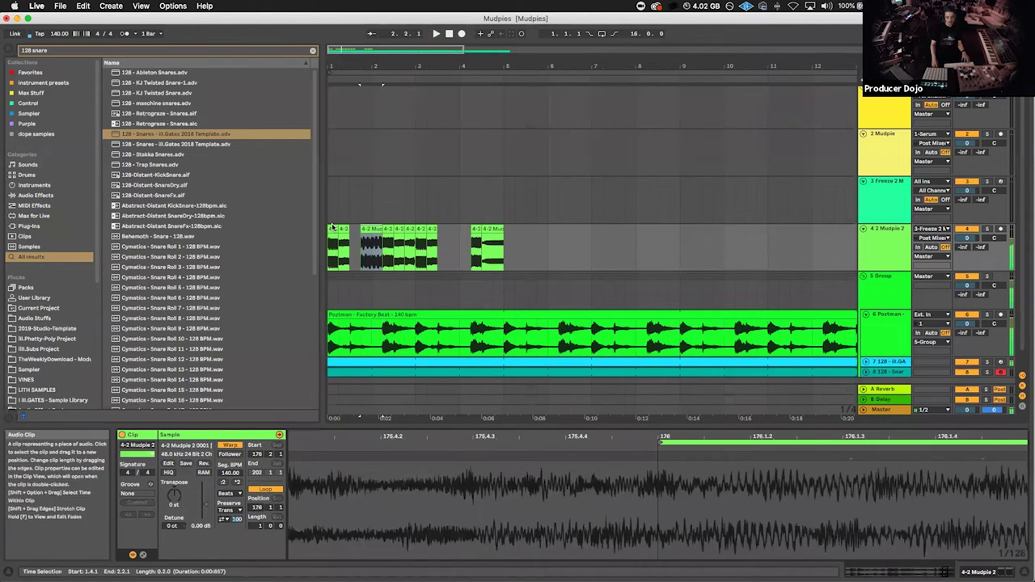
Step: Shift the copied two-beat piece one beat earlier to 1.3.1 and place another copy of it at 3.3.1
click(369, 230)
drag(366, 240, 357, 238)
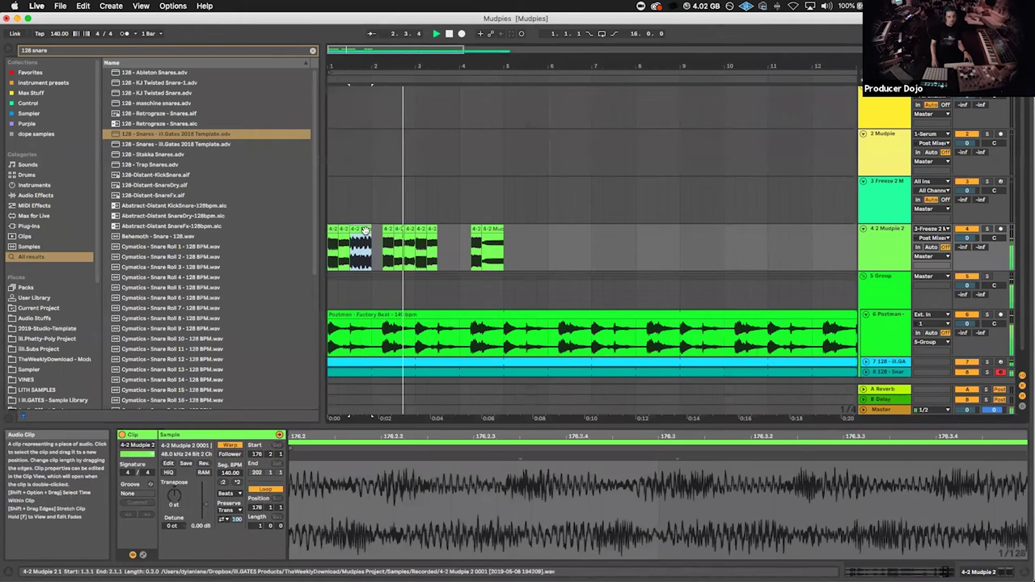
drag(429, 237, 451, 230)
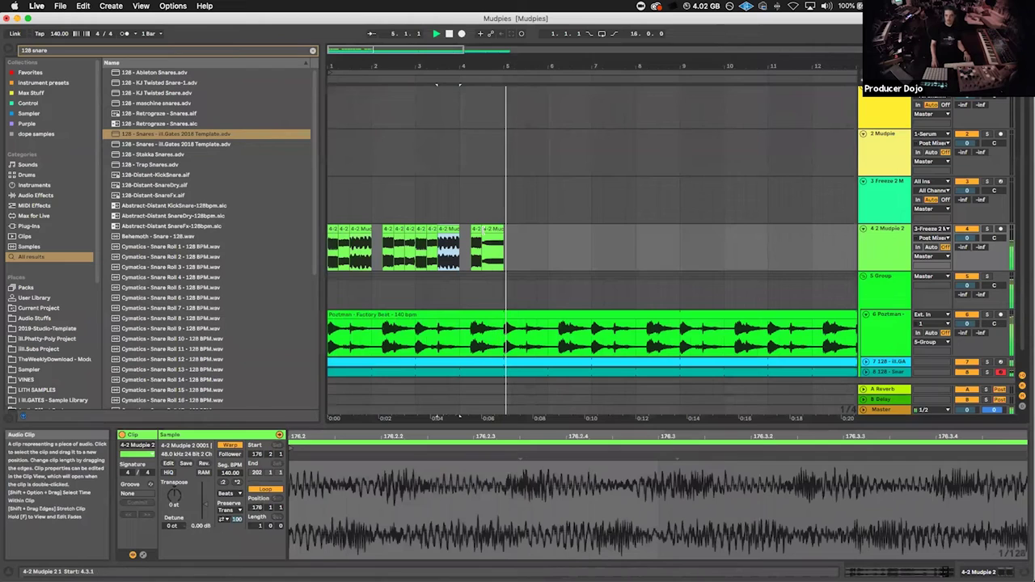
Step: Stop playback and duplicate the first four bars of Mudpie pieces so the copy starts at bar 5
click(495, 229)
key(space)
shift+click(345, 229)
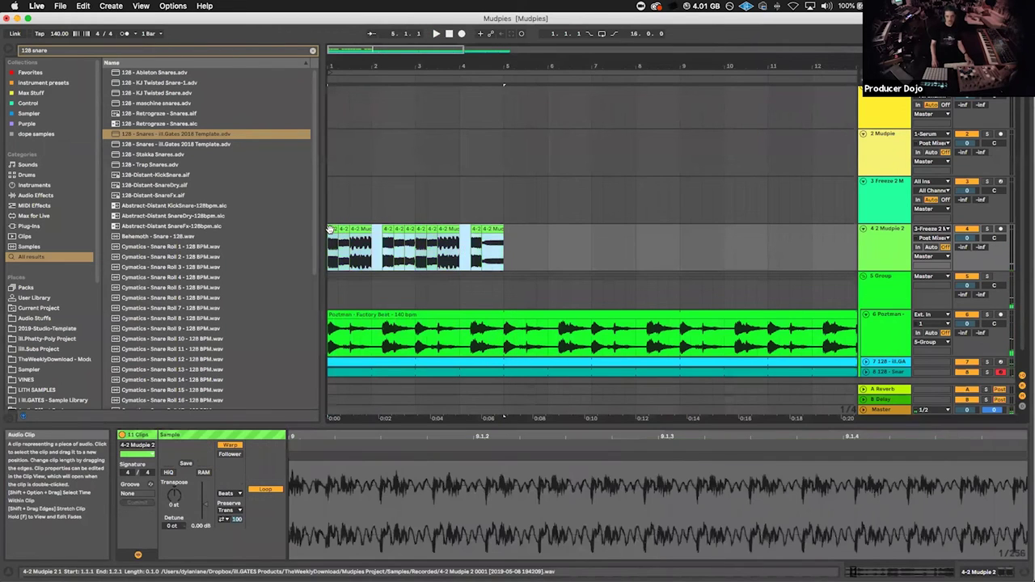
click(334, 229)
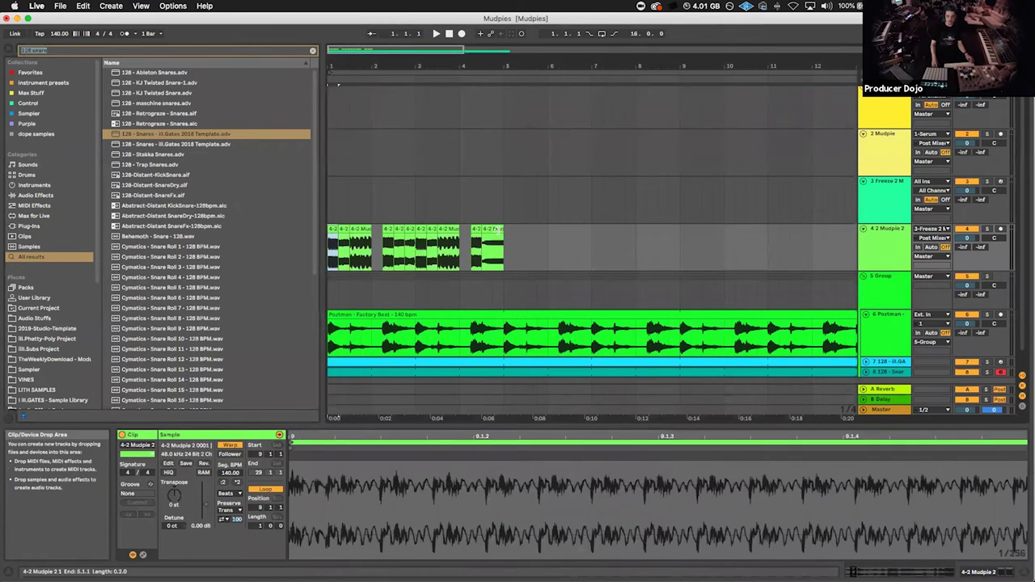
shift+click(496, 230)
key(super+d)
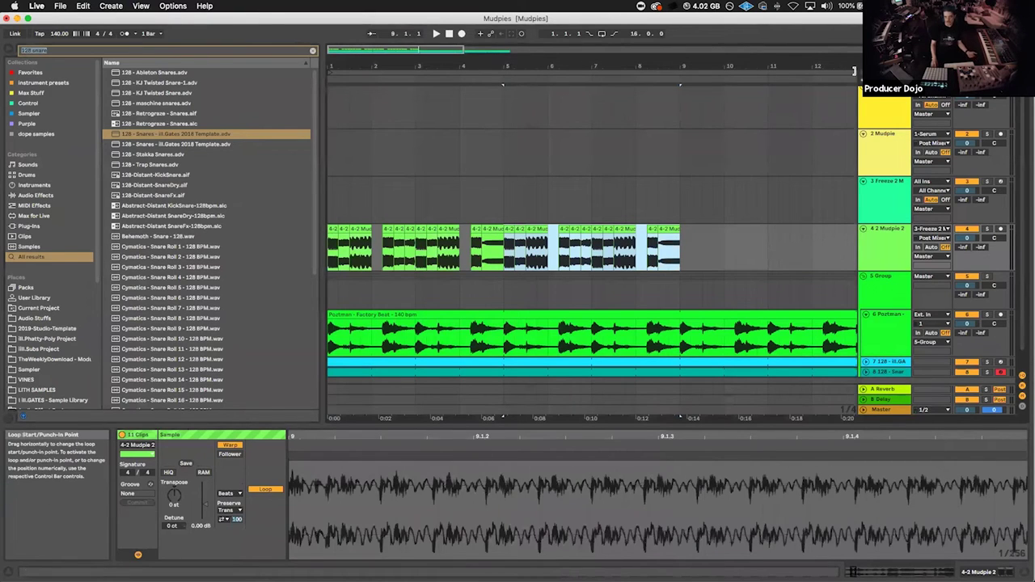
Step: Shorten the arrangement loop to eight bars ending at bar 9 and play from the opening Mudpie piece
drag(854, 71, 681, 123)
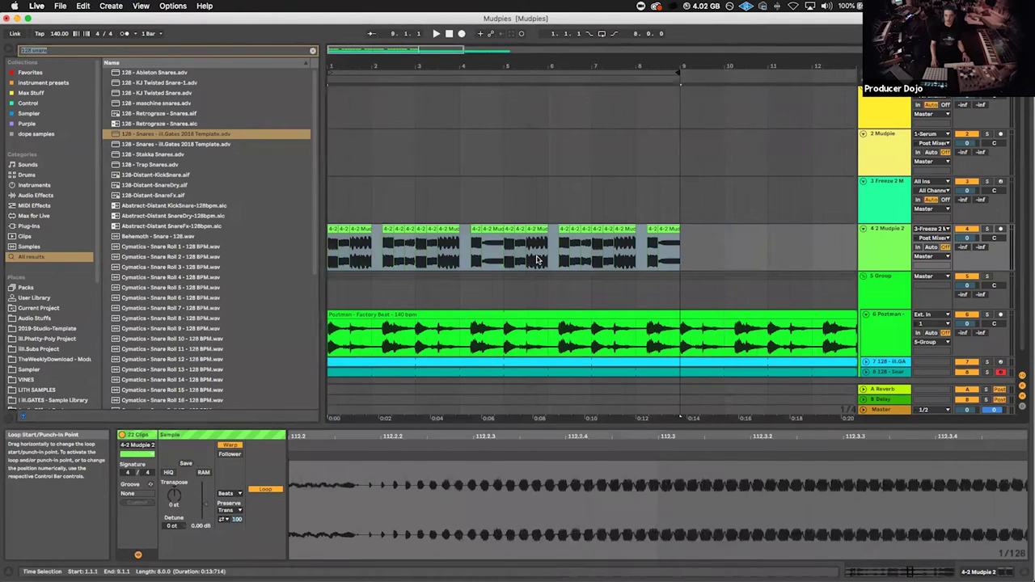
click(337, 232)
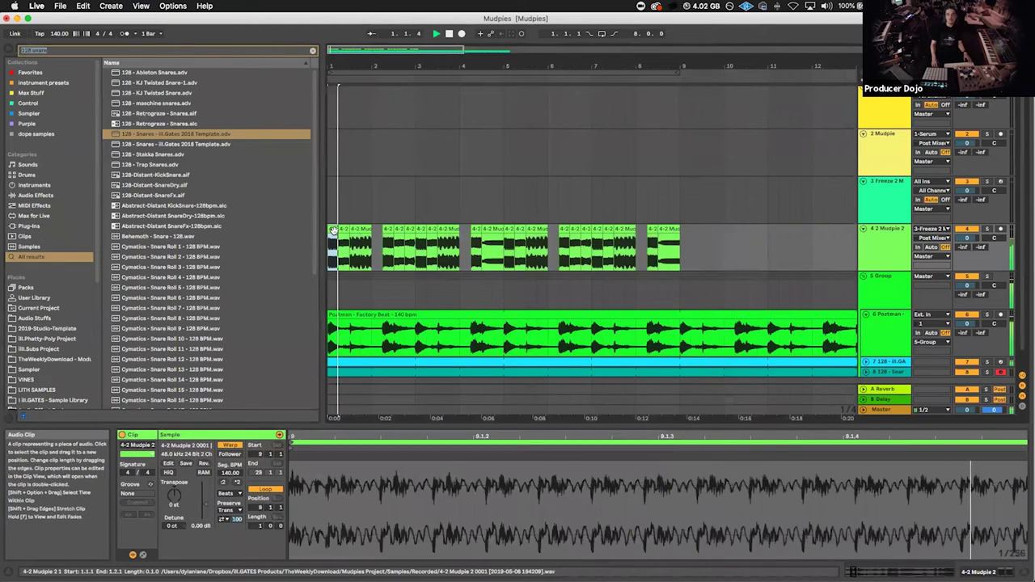
key(space)
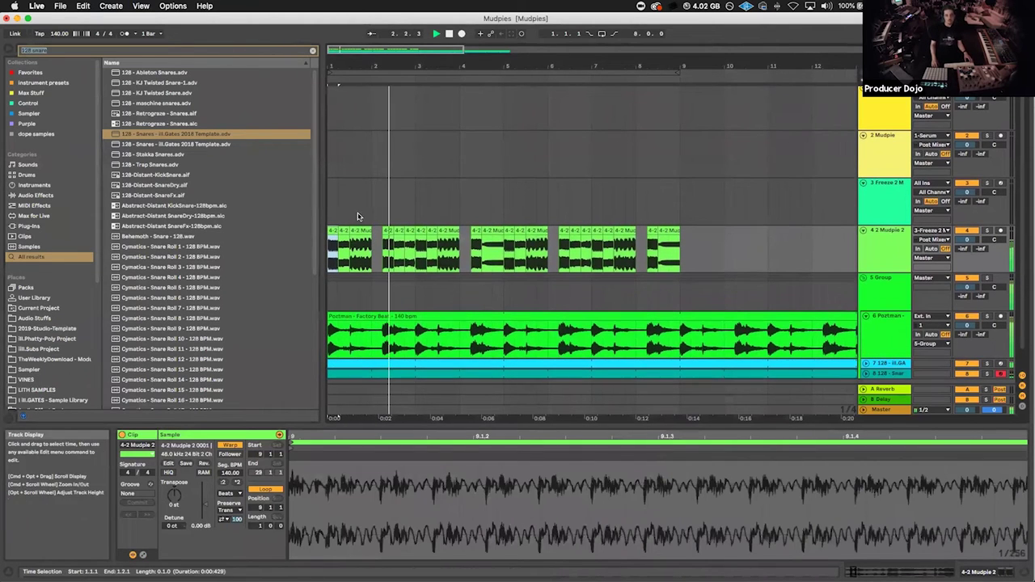
Step: Lengthen the two-beat Mudpie pieces at 1.3.1 and 3.3.1 to three beats each, closing the gaps, and stop playback
drag(370, 233, 383, 233)
drag(458, 233, 469, 233)
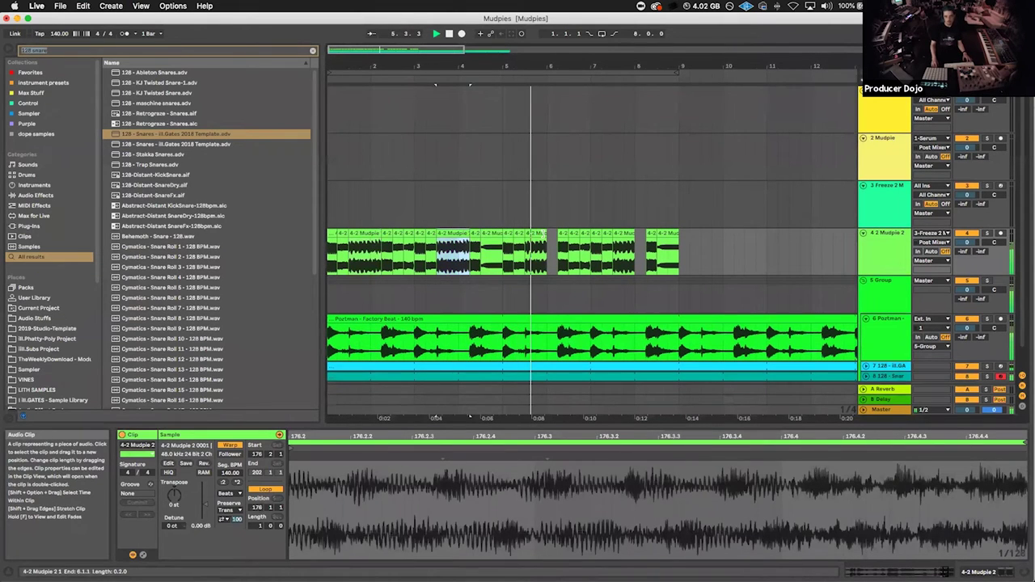
key(space)
Step: Lengthen the Mudpie piece at 5.3.1 to three beats and move its loop brace back to about 172.2 in the sample
drag(549, 67, 551, 113)
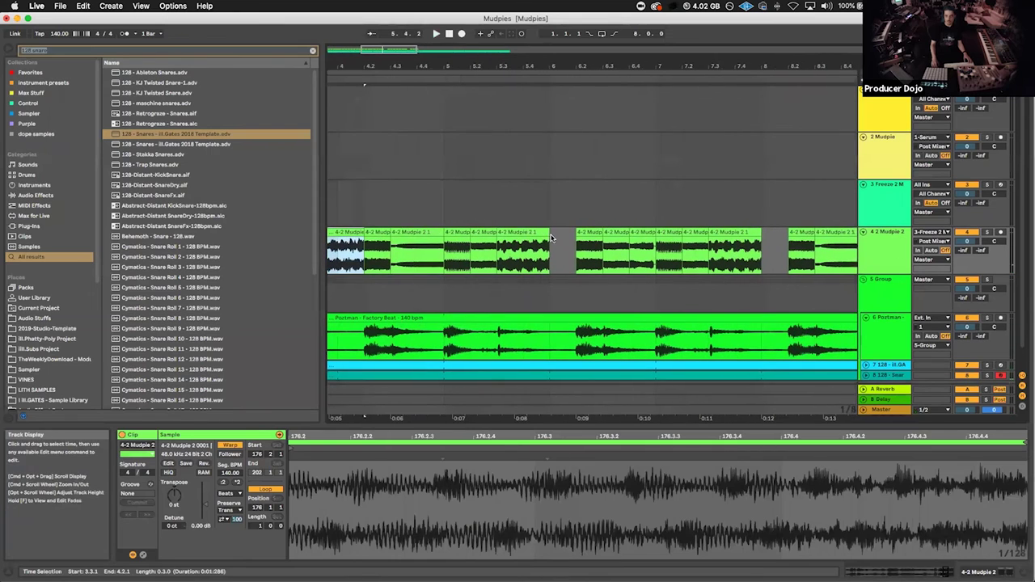
drag(549, 233, 575, 232)
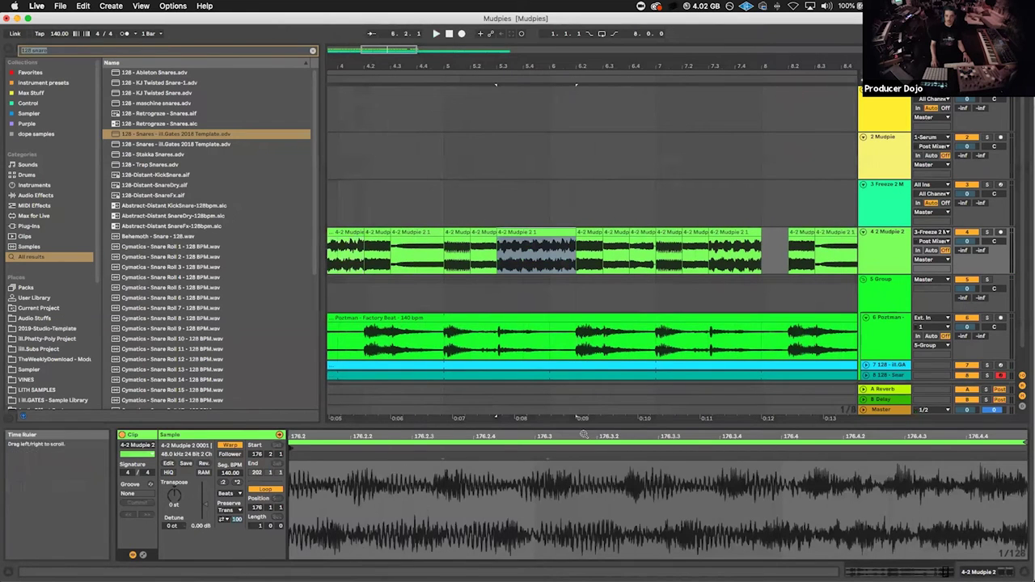
drag(594, 437, 656, 427)
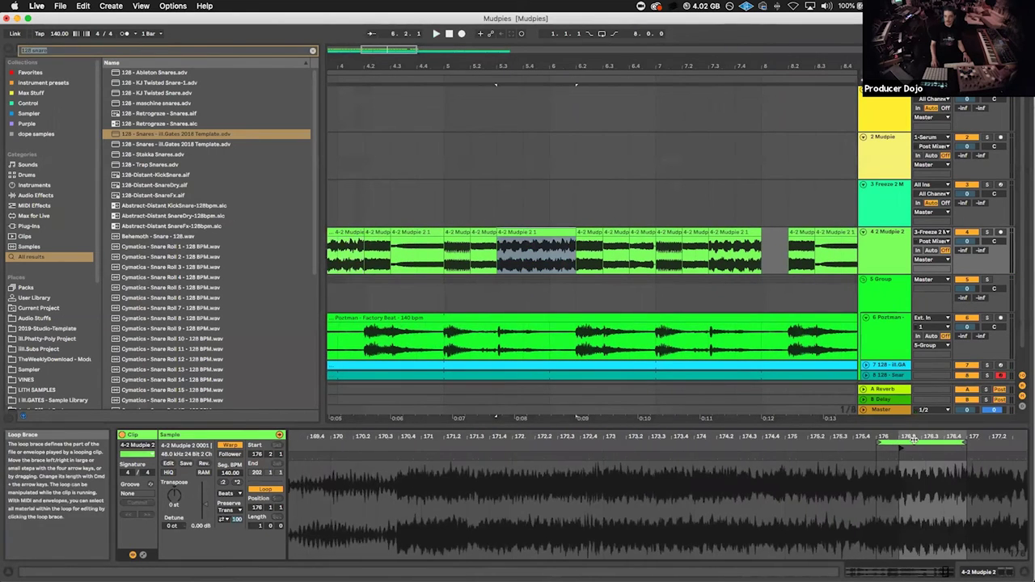
drag(915, 444, 571, 468)
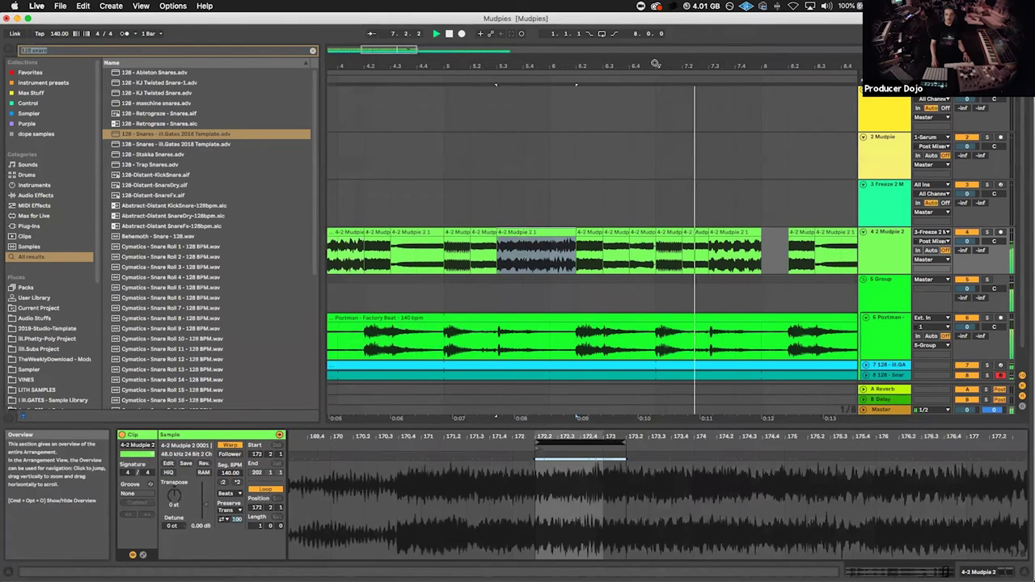
Step: Copy the one-beat Mudpie piece at 7.1.1 over the neighbouring piece at 7.2.1 and audition from bar 7
drag(654, 63, 411, 68)
drag(414, 244, 441, 241)
click(425, 257)
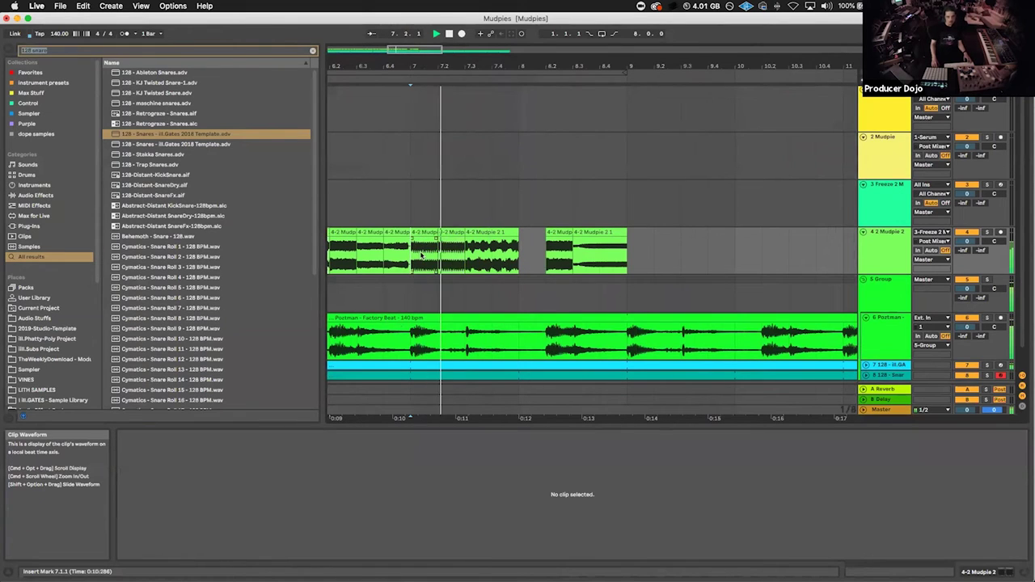
Step: Lengthen the piece at 7.3.1 to end at 8.2.1 and audition it with its segment tempo halved to 70 BPM
double_click(479, 250)
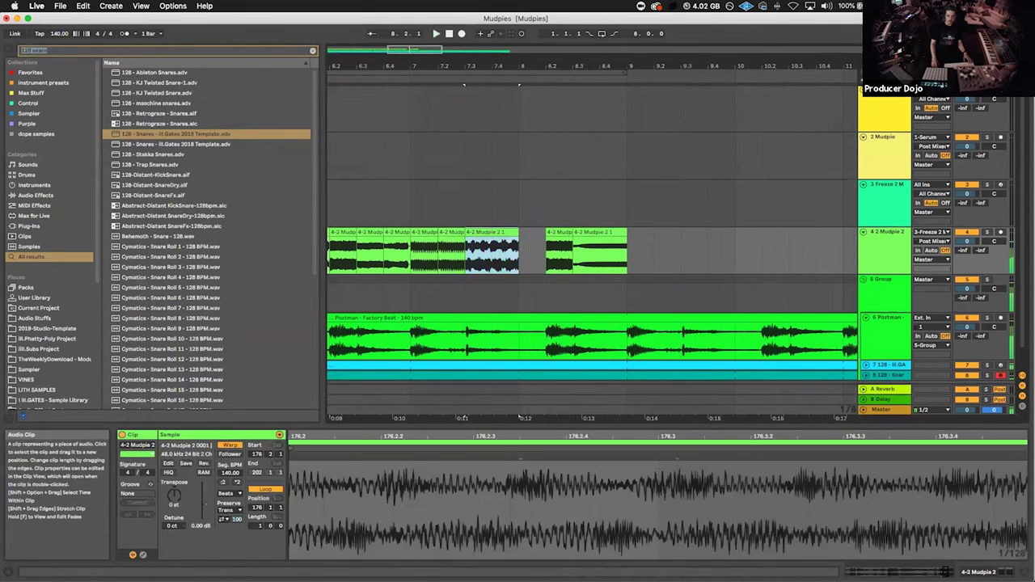
click(225, 484)
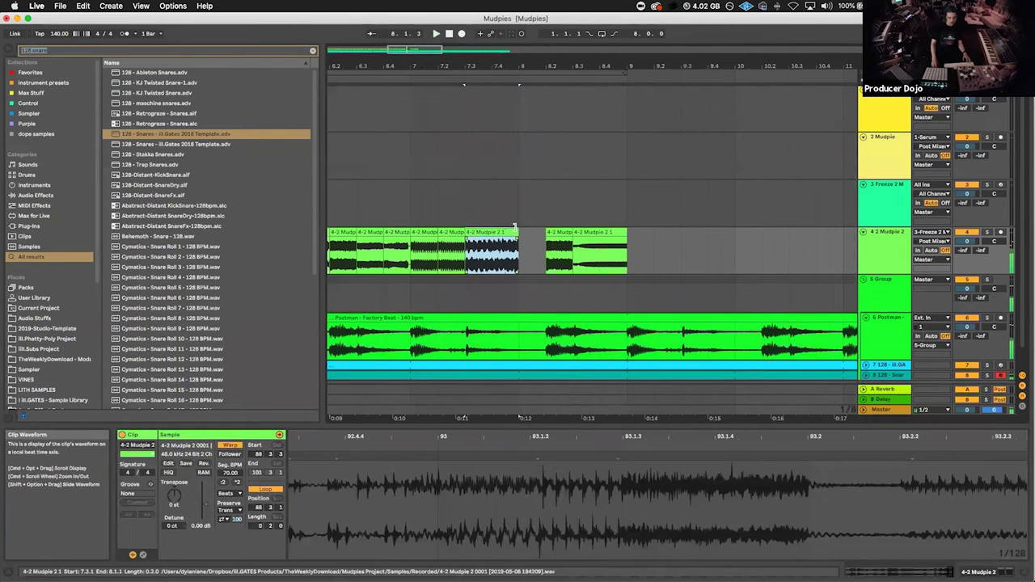
drag(519, 235, 541, 228)
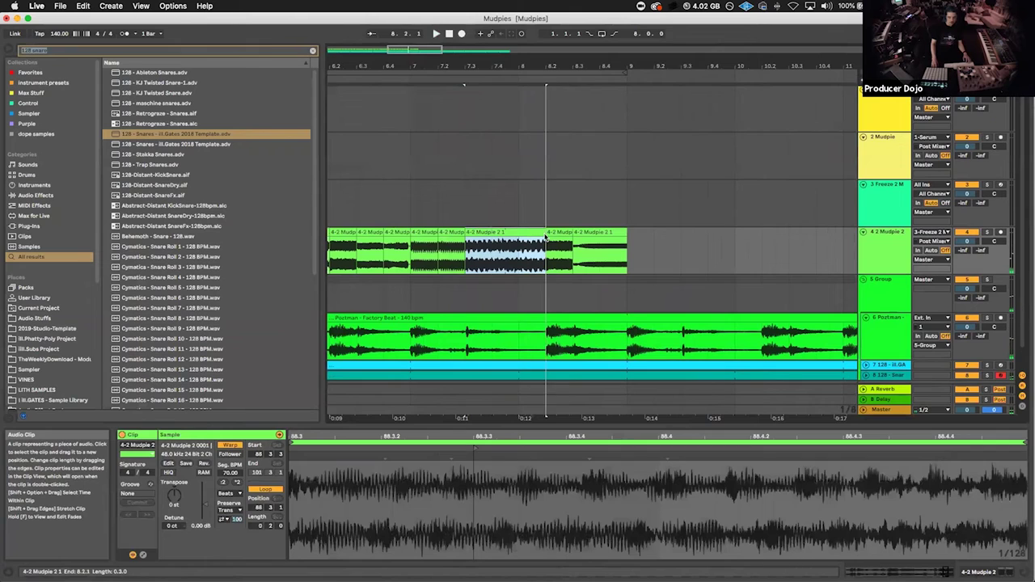
key(space)
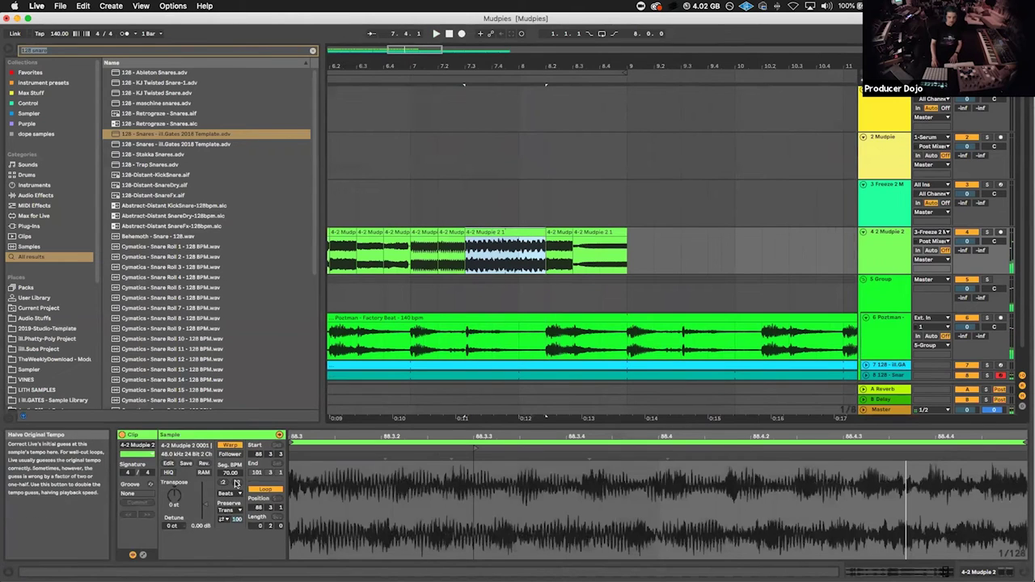
Step: Set the piece's segment tempo to 140 BPM and its Beats warping to preserve 1/16, transient looping off, envelope 2
click(236, 482)
click(223, 534)
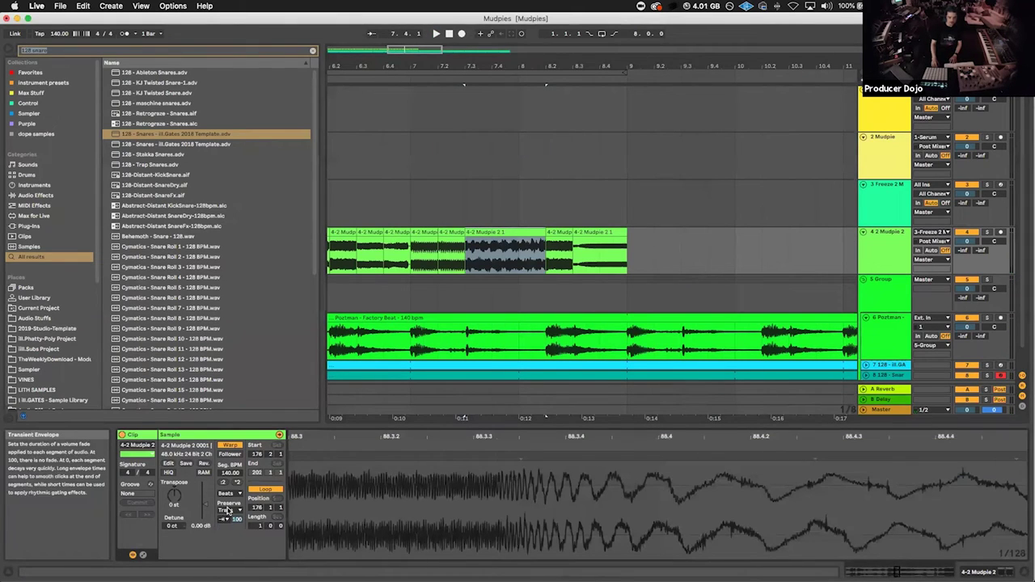
click(228, 501)
click(227, 510)
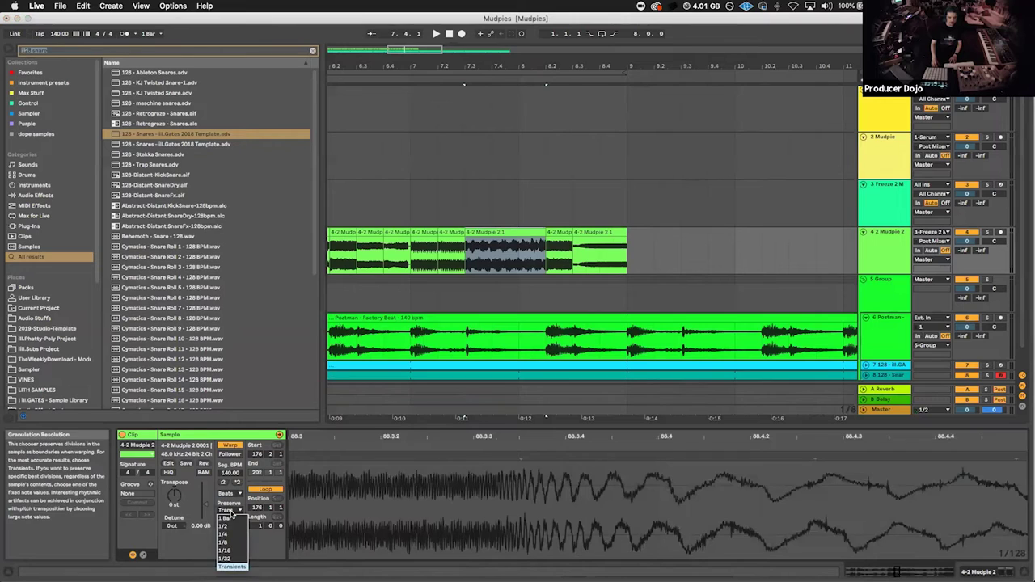
click(224, 544)
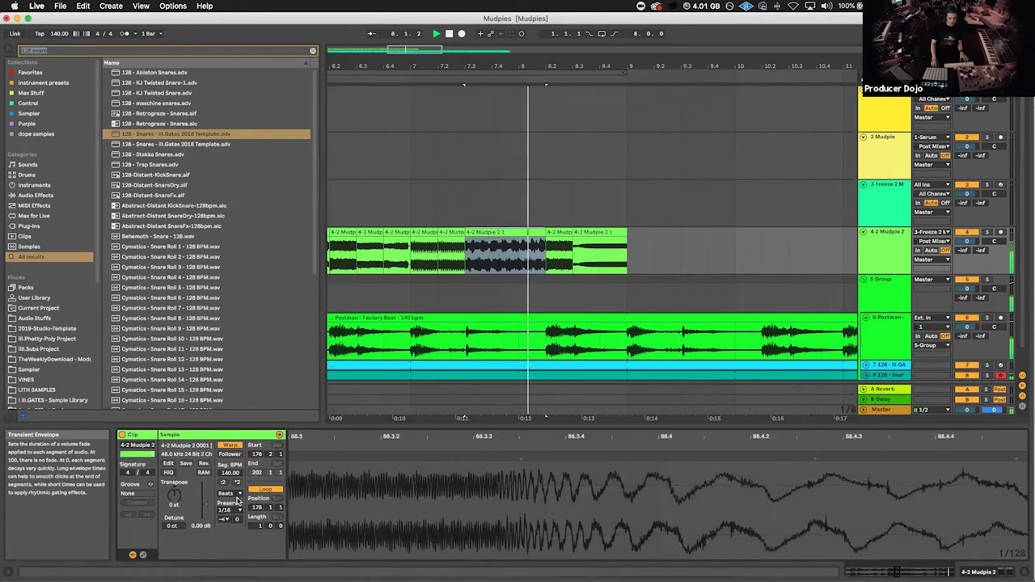
drag(237, 519, 237, 503)
key(space)
key(space)
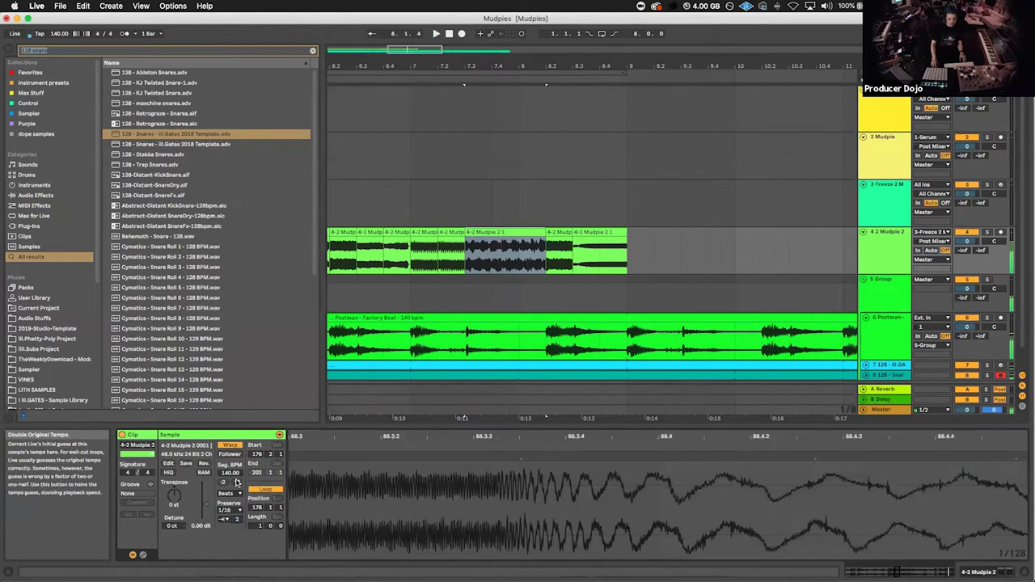
Step: Double the original tempo of the piece at 7.3.1 twice to 560 BPM and stop playback
click(240, 483)
click(239, 482)
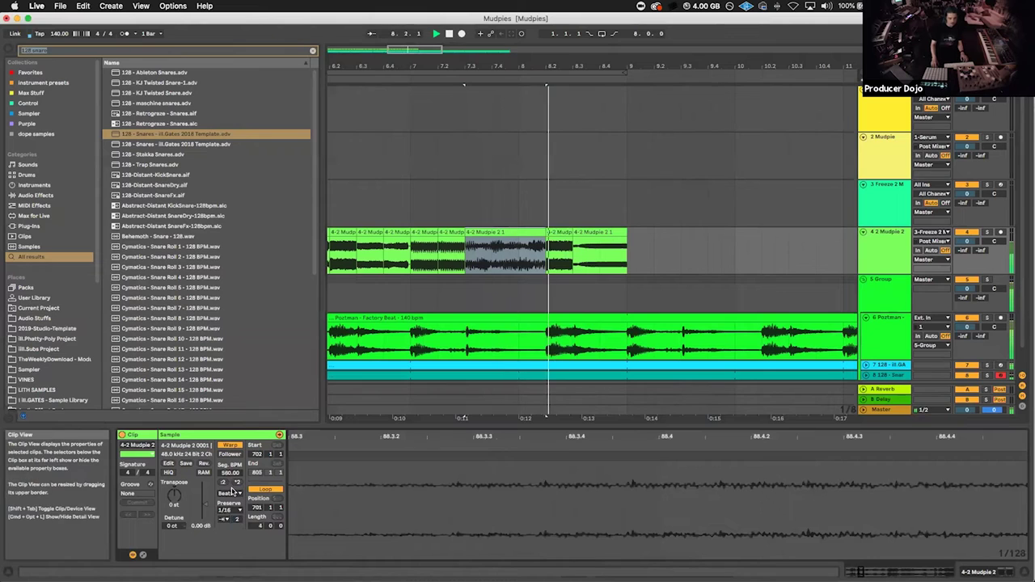
drag(596, 66, 596, 34)
drag(517, 67, 483, 65)
key(space)
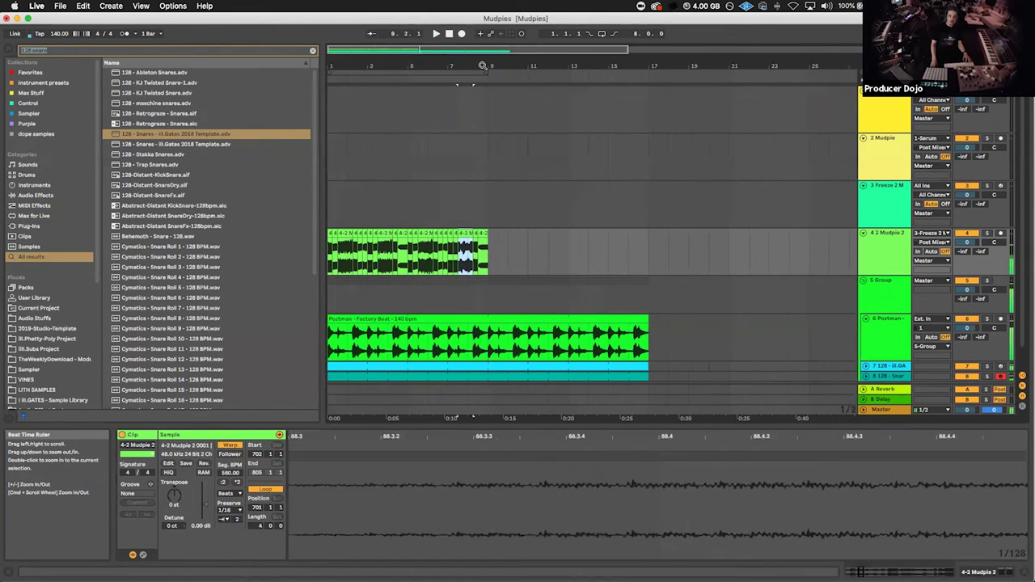
Step: Enable arrangement looping and audition the eight-bar section from bar 1
click(602, 34)
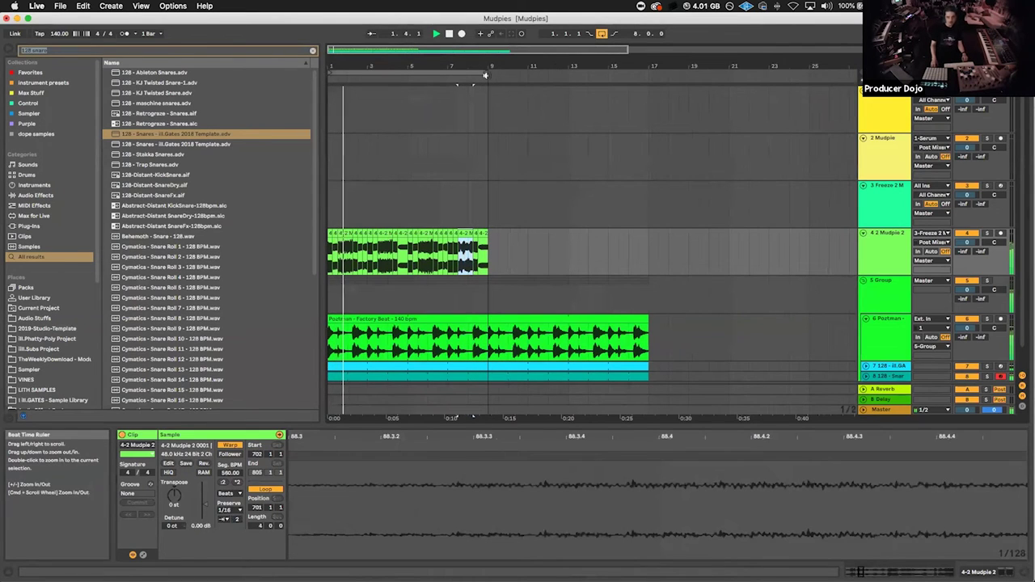
key(plus)
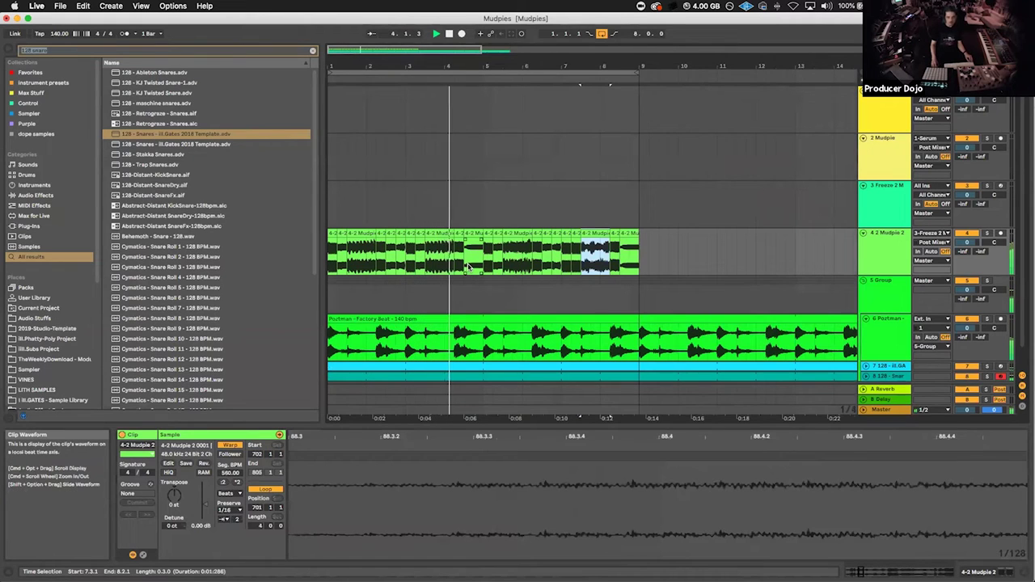
scroll(466, 266, right, 1)
scroll(467, 266, left, 1)
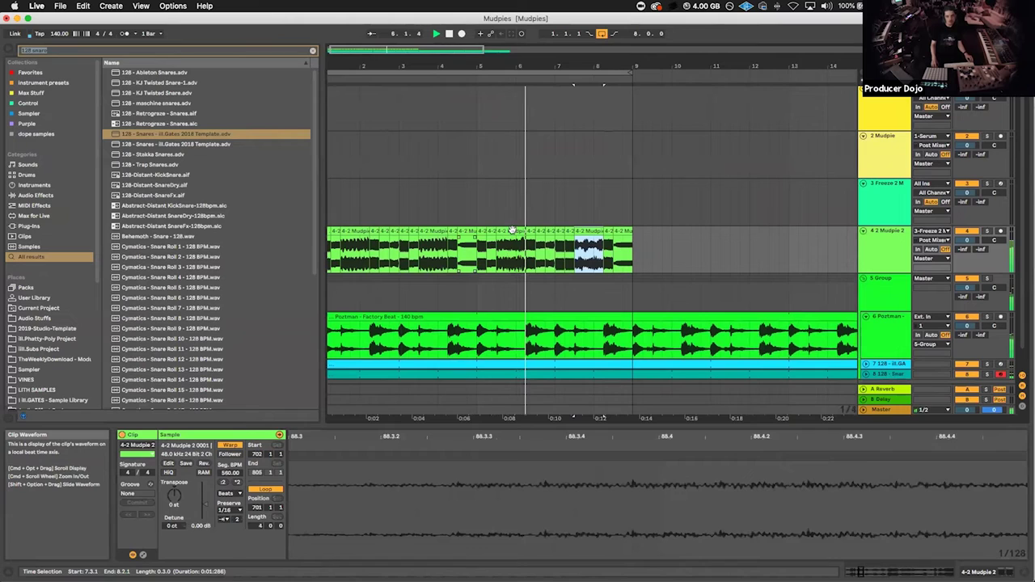
scroll(528, 231, up, 1)
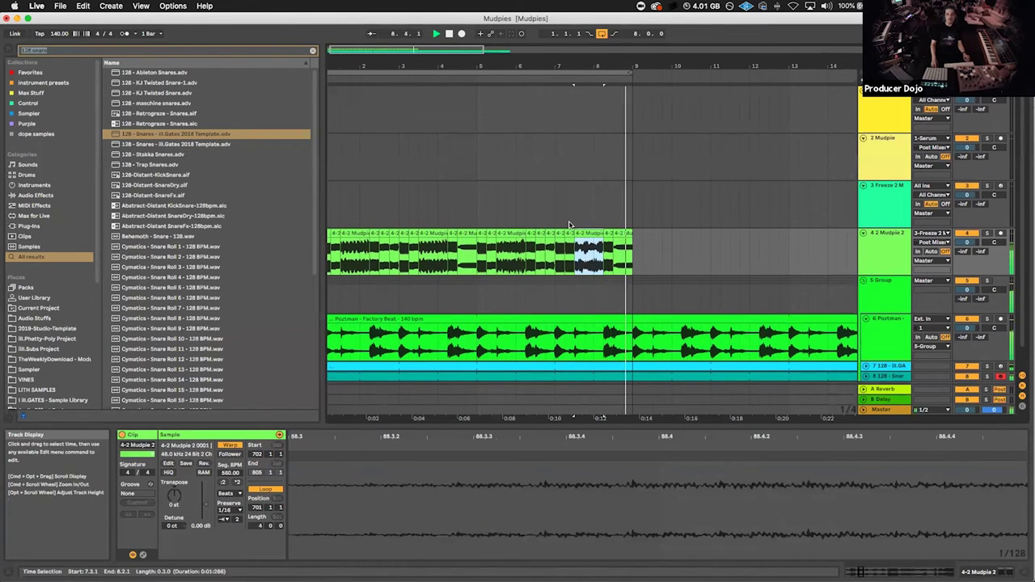
Step: Stop playback and return the arrangement view to bar 1
key(space)
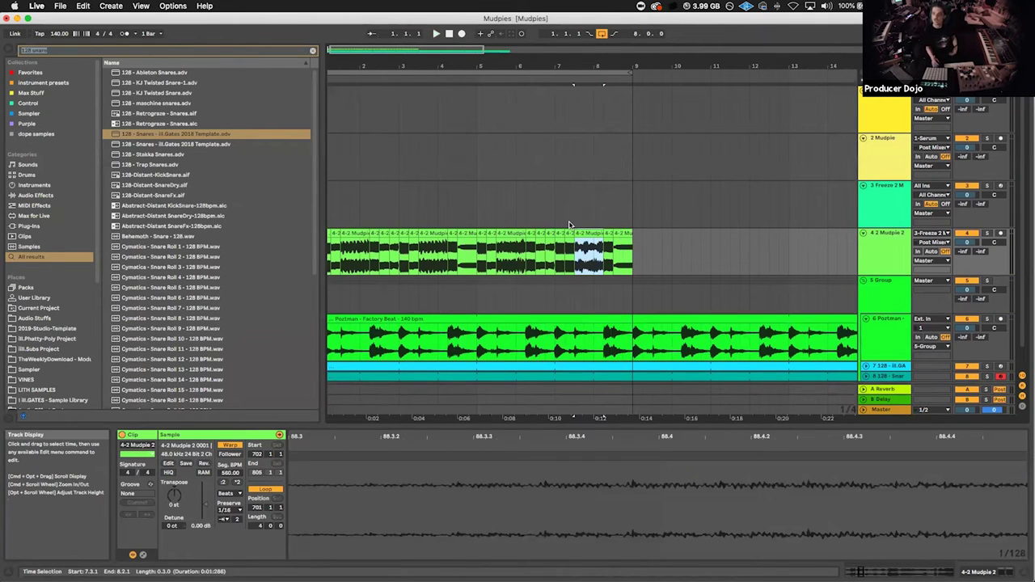
scroll(570, 224, right, 10)
scroll(550, 207, left, 10)
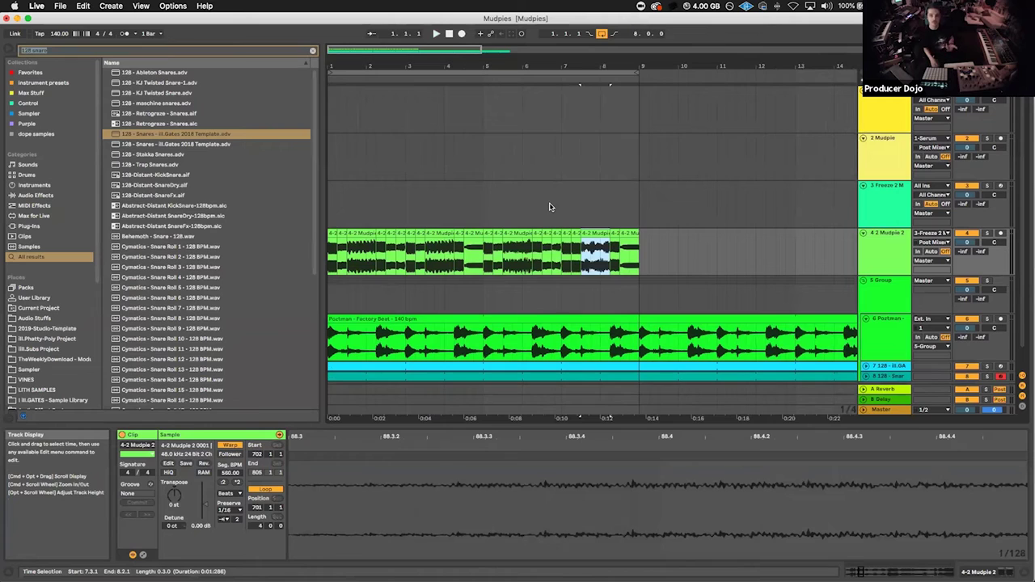
Step: Switch to Chrome and open the Producer Dojo members site in a new tab from the copied address
mouse_move(417, 580)
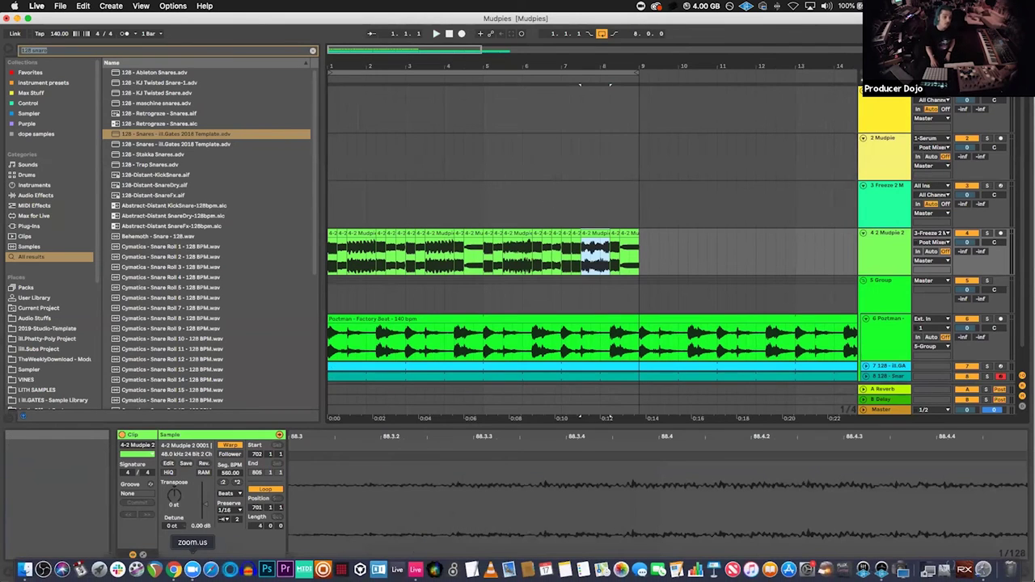
click(173, 569)
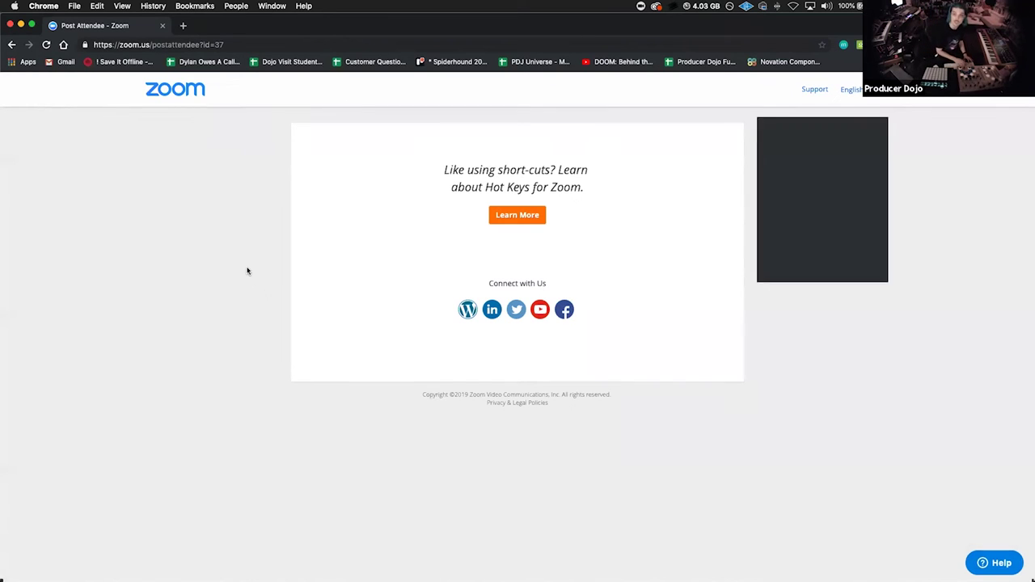
key(super+t)
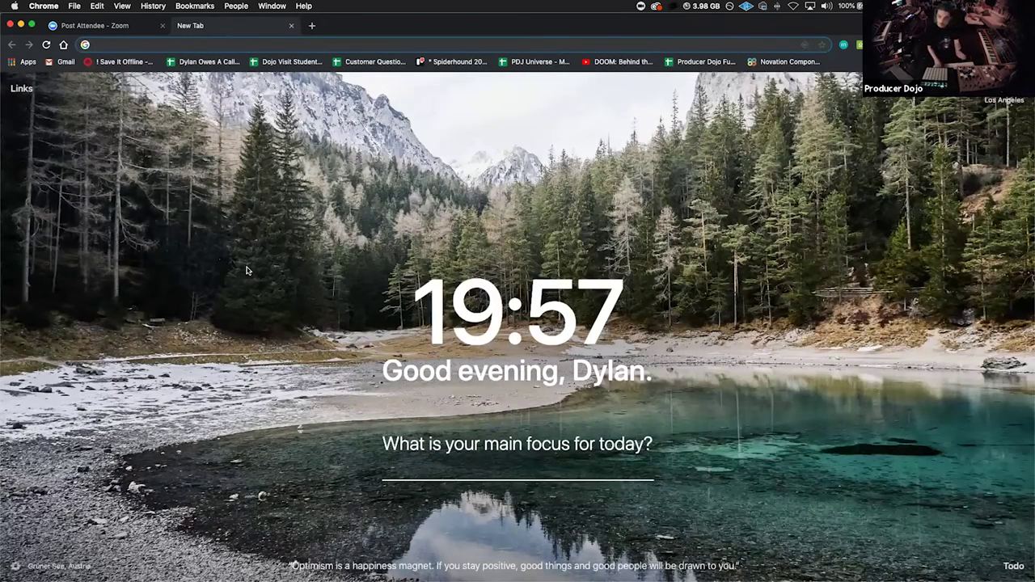
key(super+v)
key(Return)
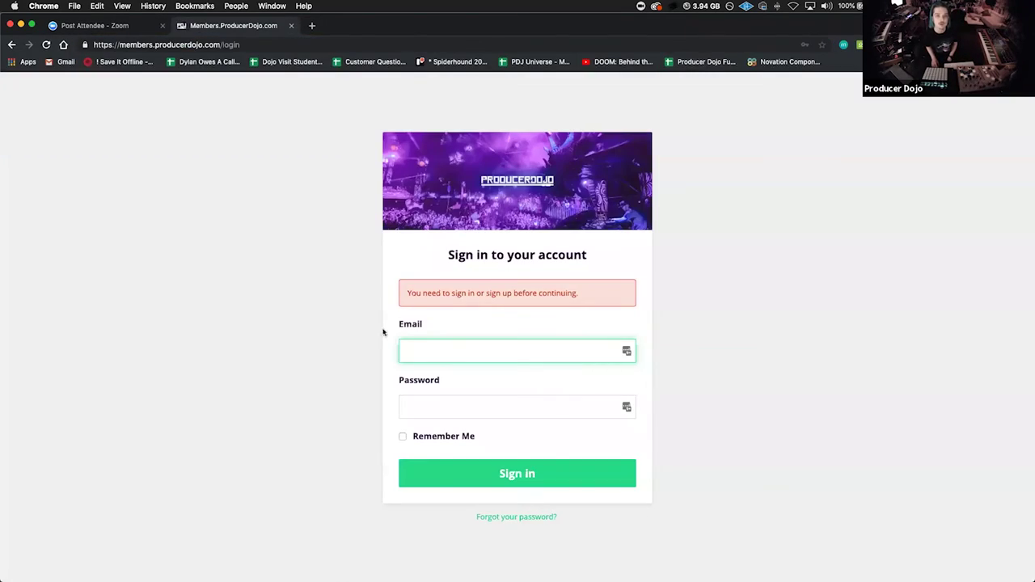
Step: Sign in to the members site with the saved account email and password
click(448, 348)
click(450, 378)
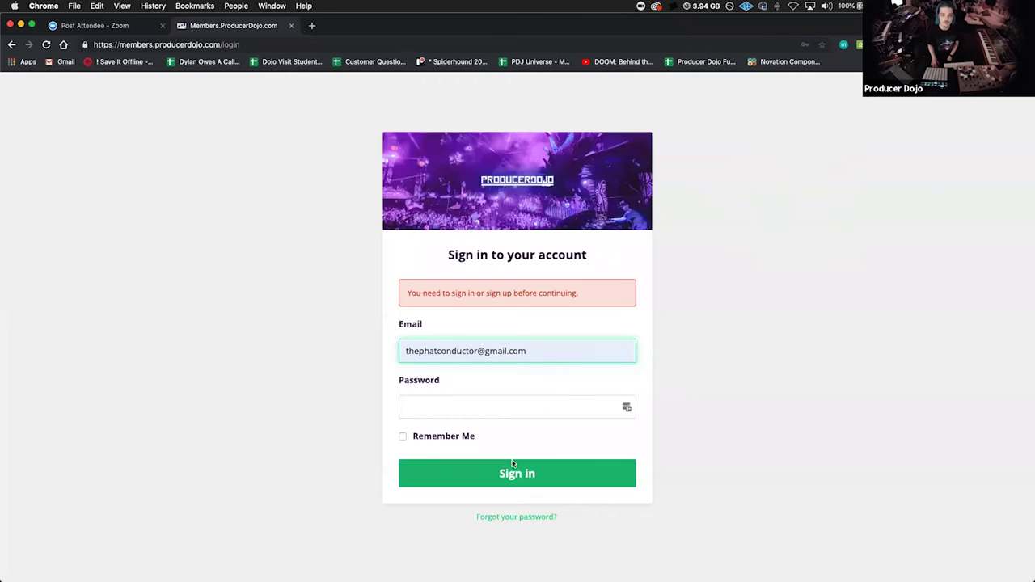
click(451, 404)
click(485, 435)
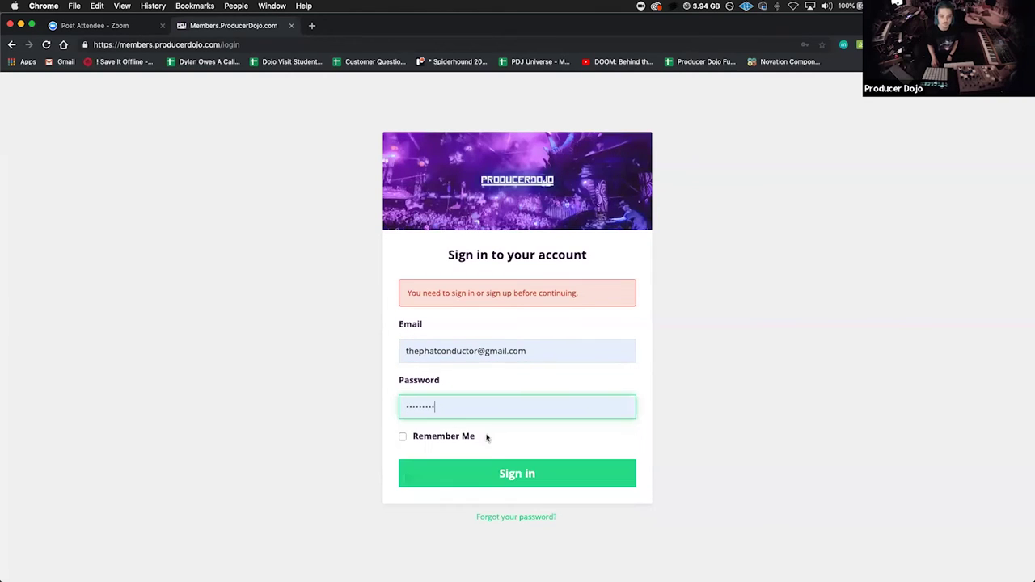
click(492, 473)
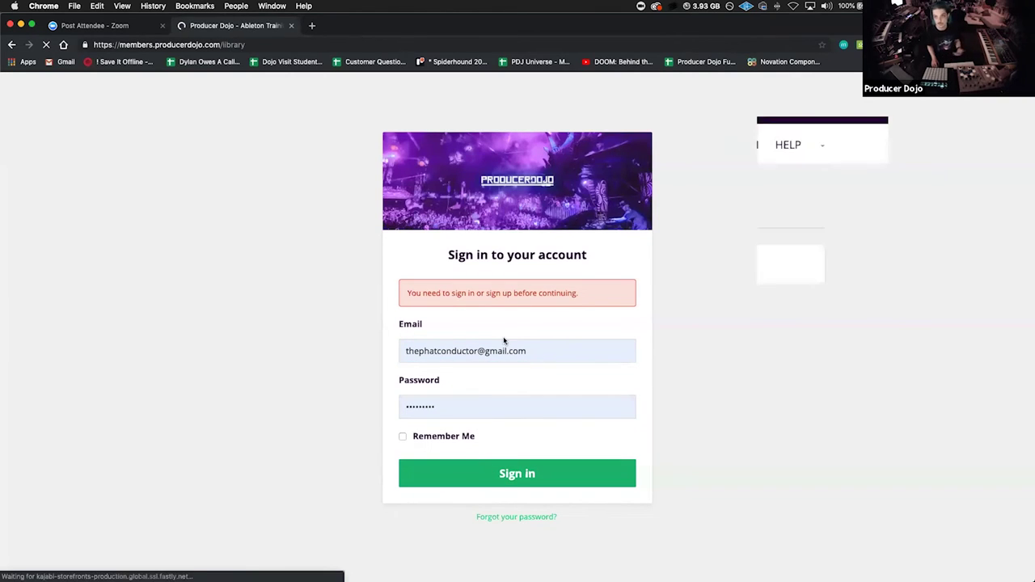
Step: Open The Weekly Download program from the library and expand its lesson menu
scroll(571, 340, down, 5)
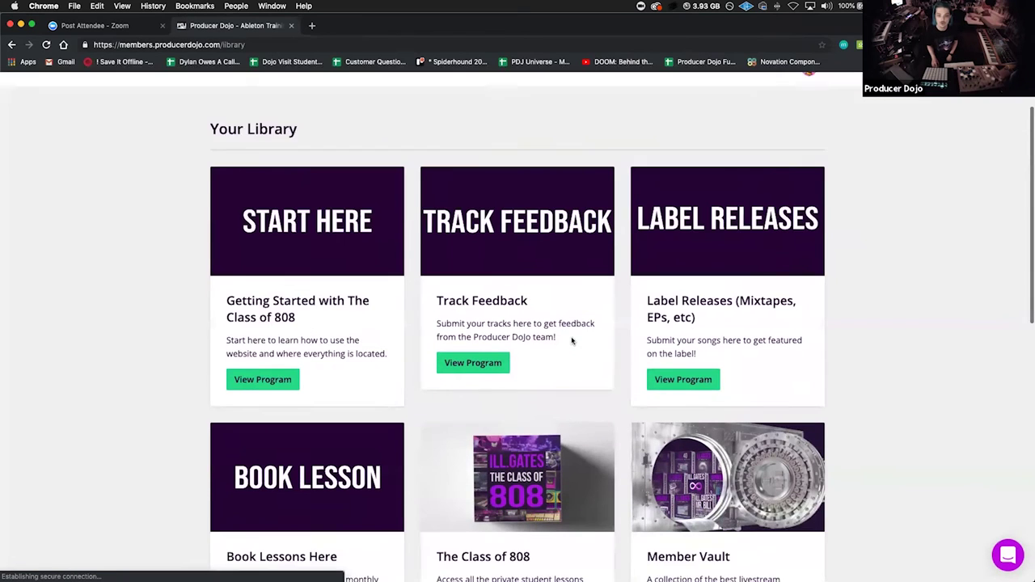
scroll(478, 421, down, 2)
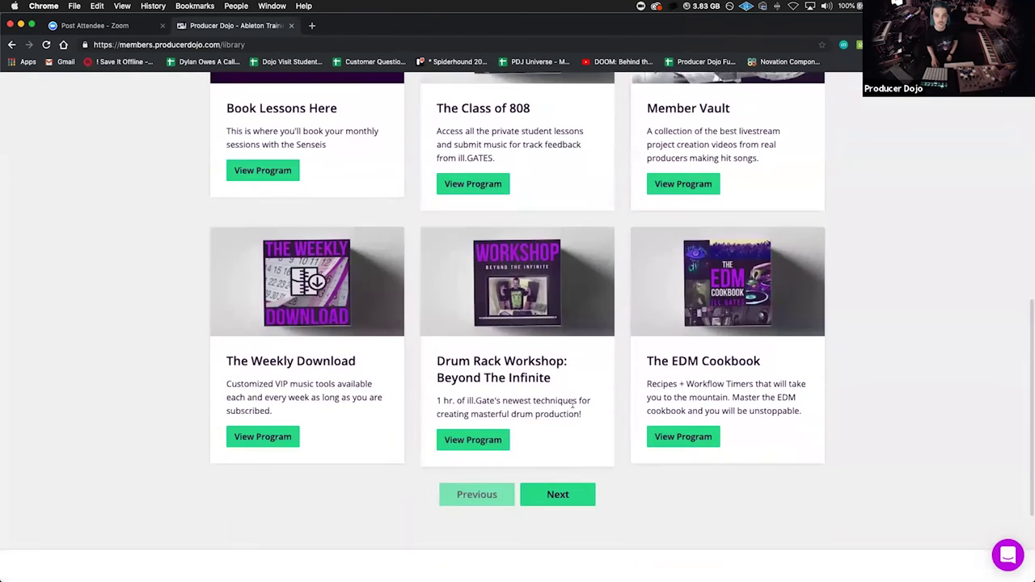
click(261, 435)
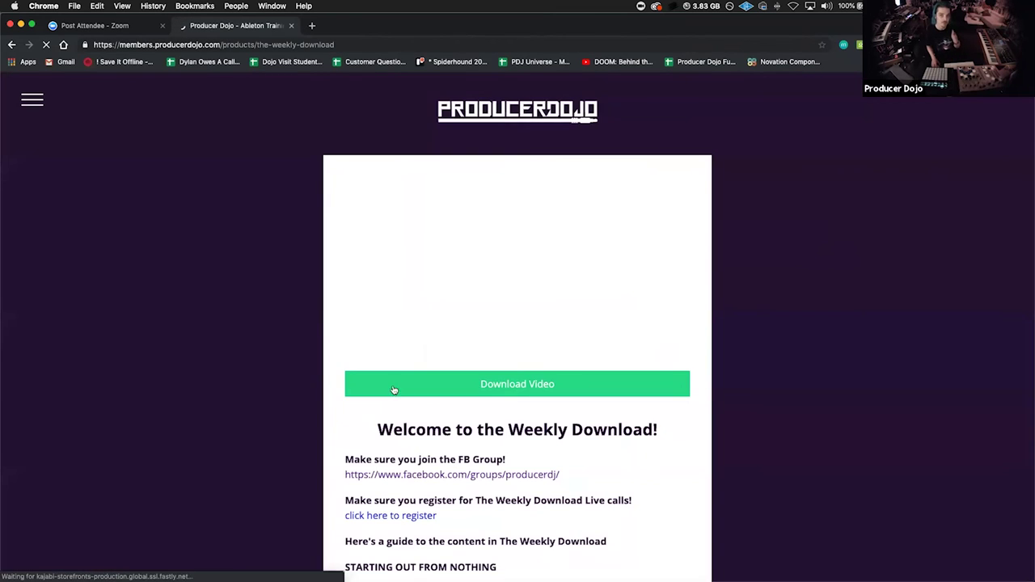
click(31, 100)
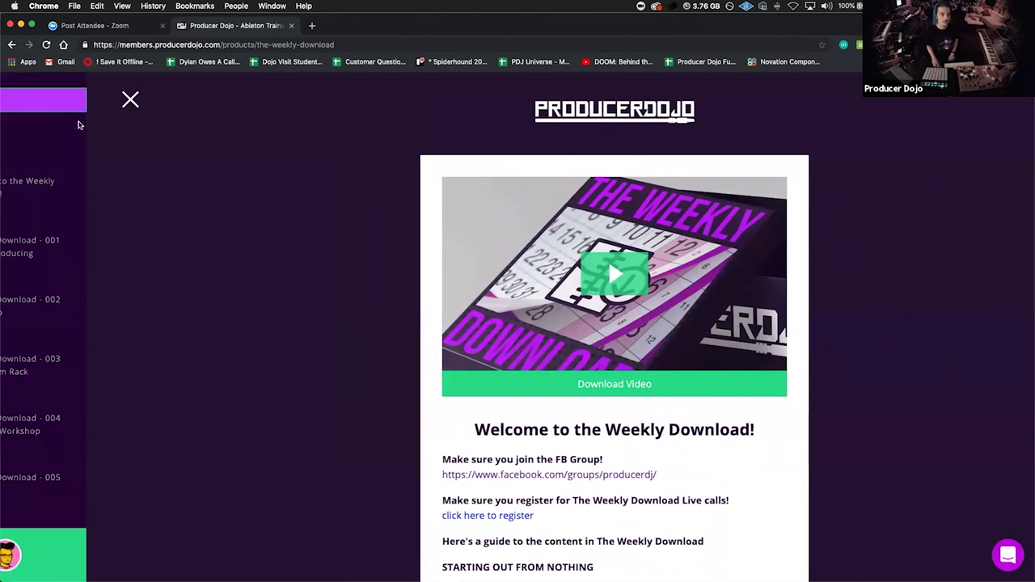
Step: Search the Weekly Download page for "advanced" and advance to the Advanced Editing With Drum Pads lesson
key(super+f)
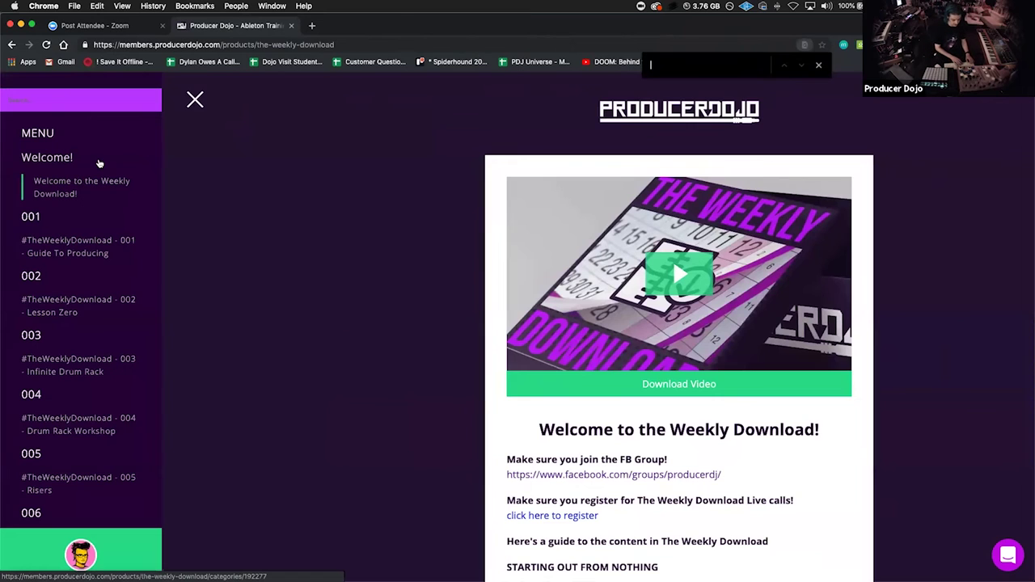
text(advnaced)
scroll(98, 163, down, 3)
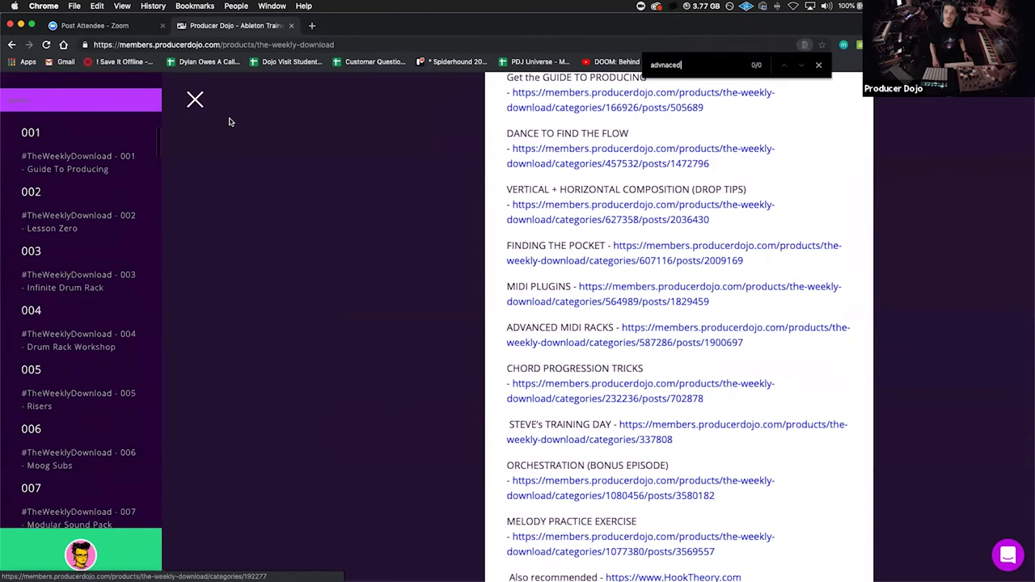
double_click(657, 68)
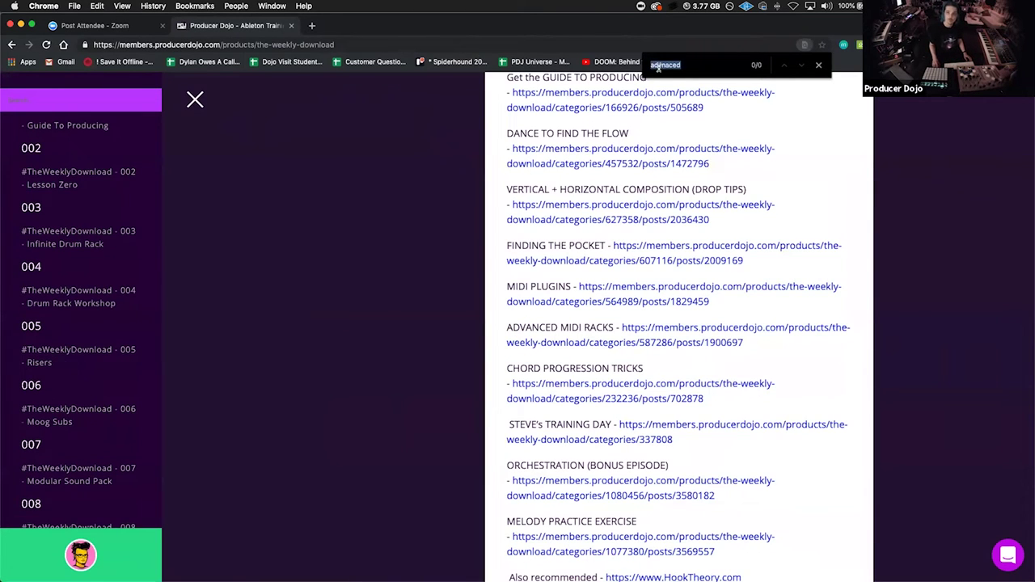
text(advanced)
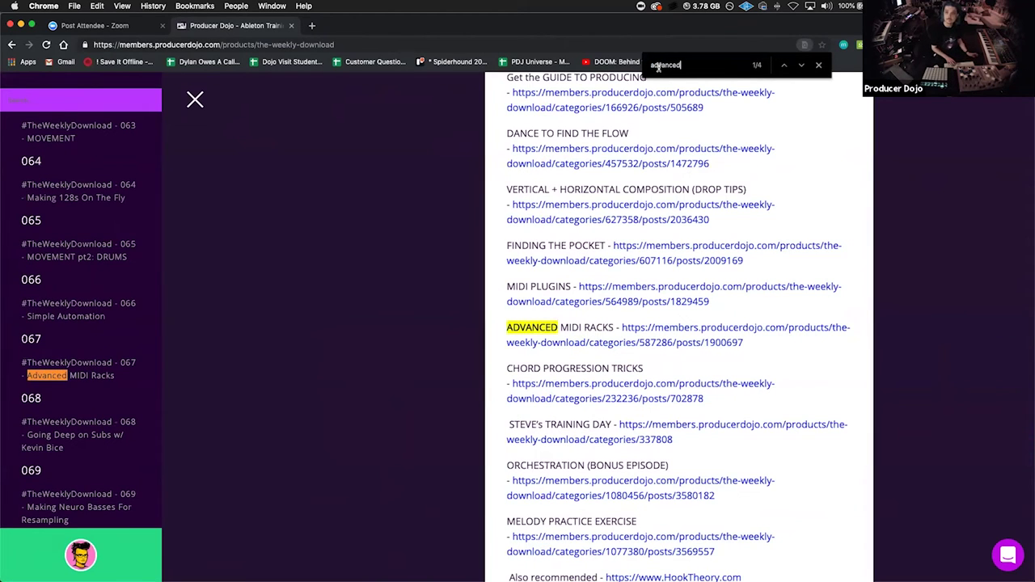
key(Return)
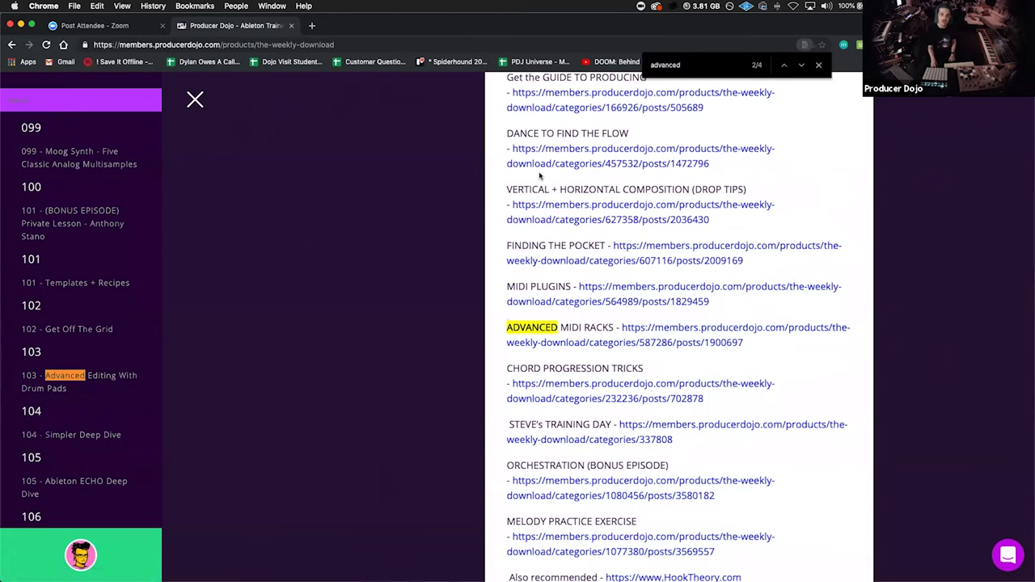
Step: Search the page for "drum rack work" and cycle through the matches to the 004 Drum Rack Workshop lesson
key(super+a)
text(dru)
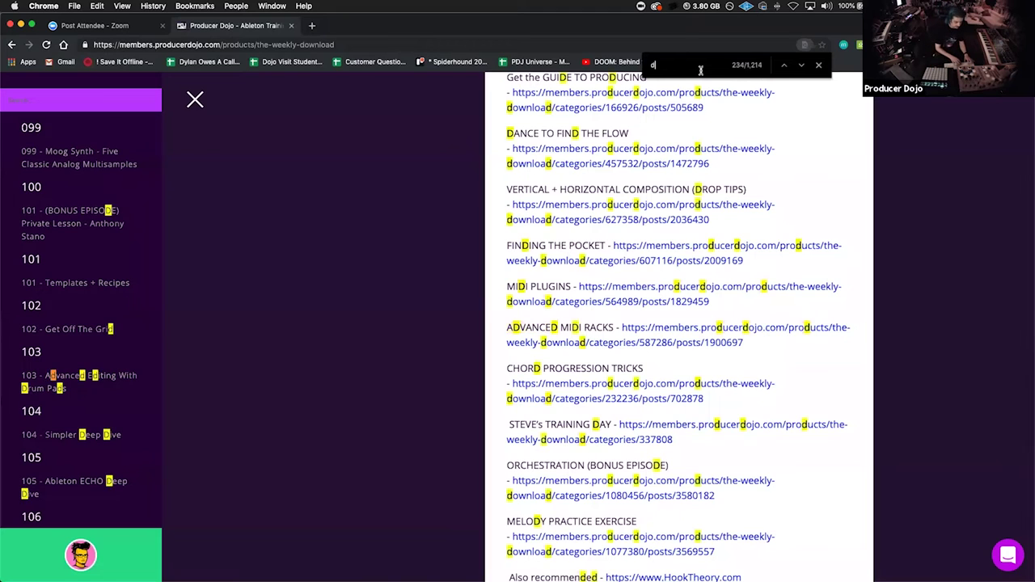
text(m rack work)
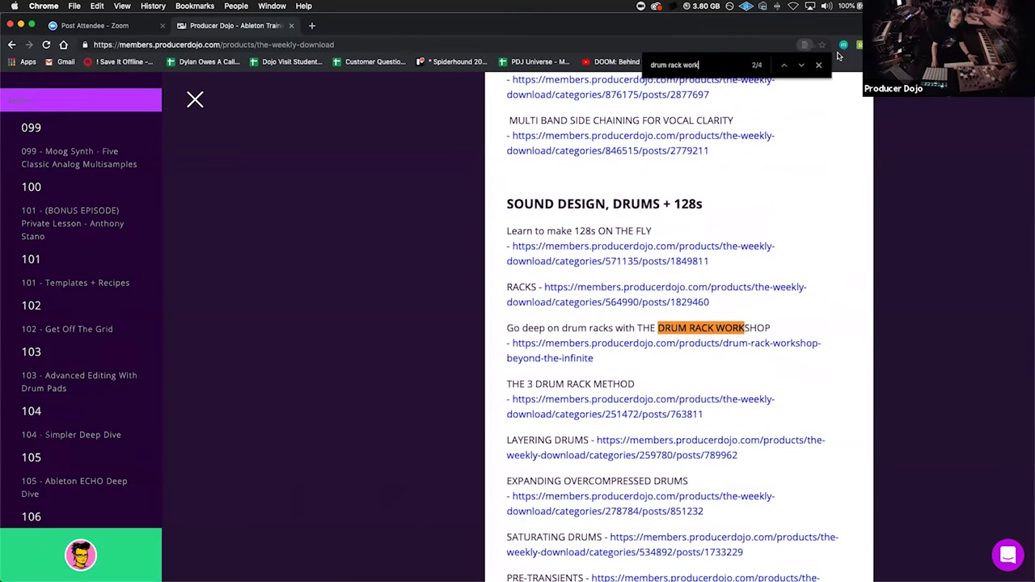
click(799, 65)
click(799, 65)
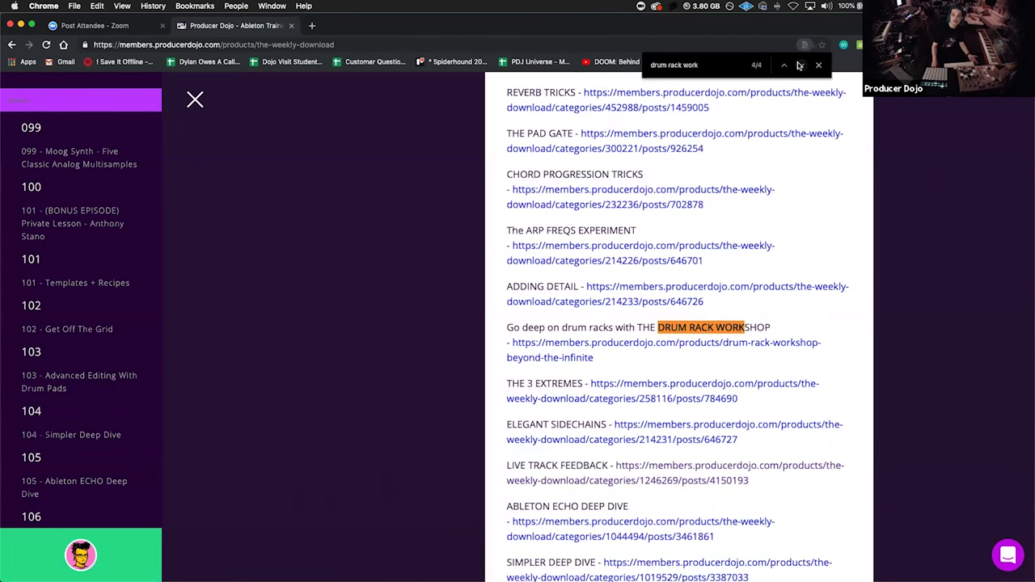
click(799, 65)
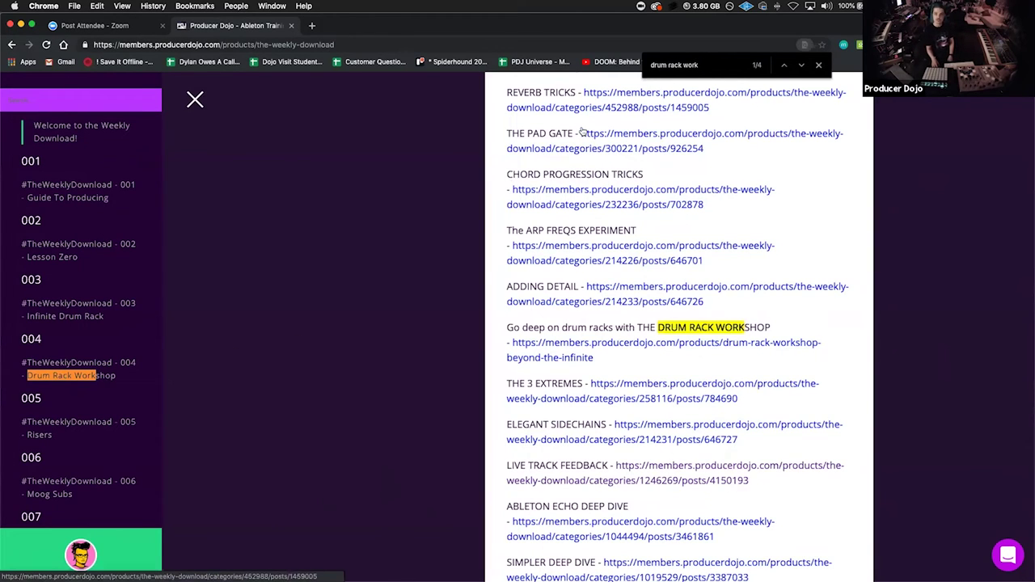
Step: Search the page for "modular sounds" and step through the matches
key(super+f)
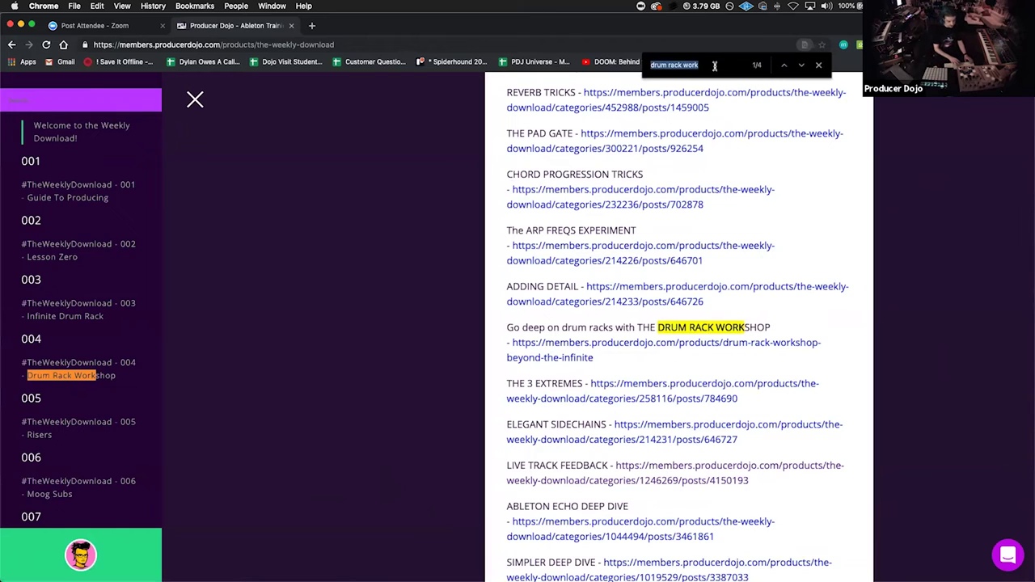
text(modular sounds)
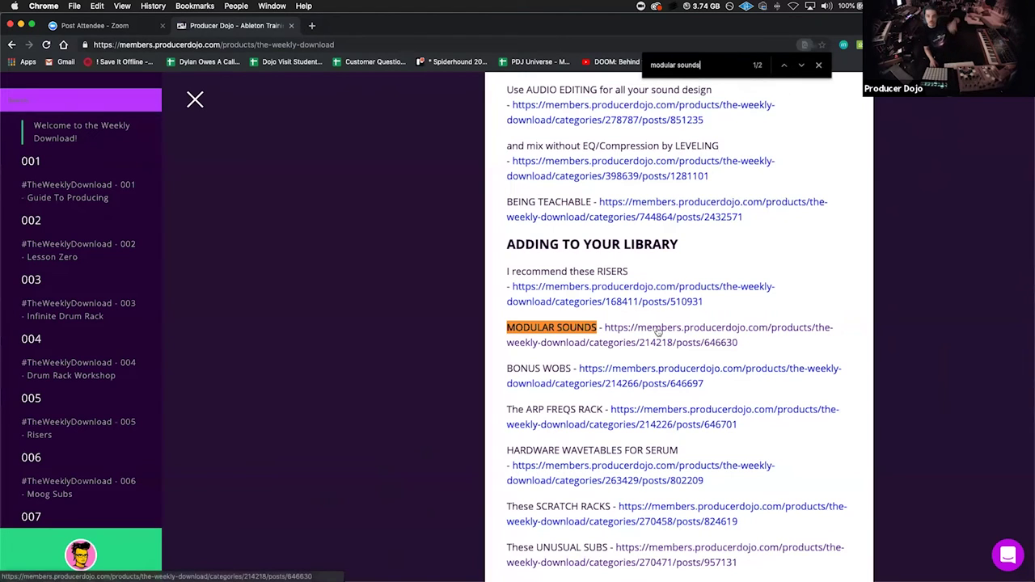
click(801, 66)
click(801, 66)
click(801, 67)
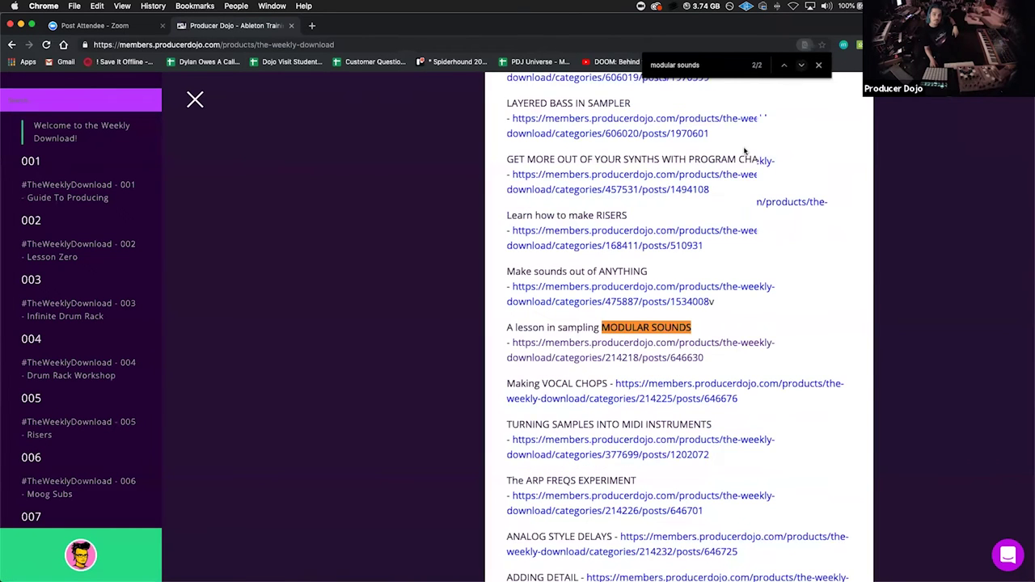
Step: Open the Modular Sounds lesson linked under Adding To Your Library in a new tab, and close that tab after viewing
click(801, 66)
click(657, 327)
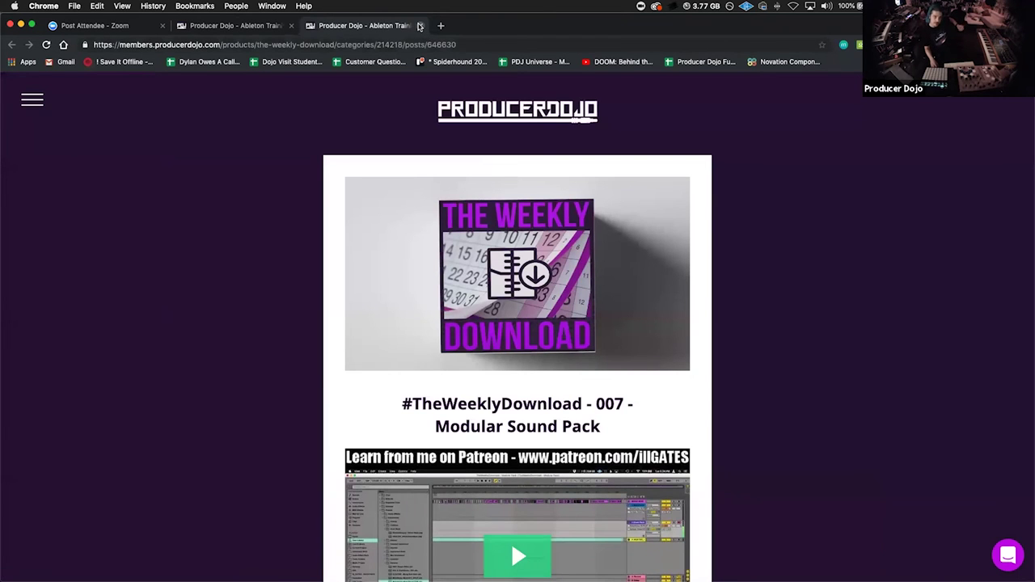
click(418, 26)
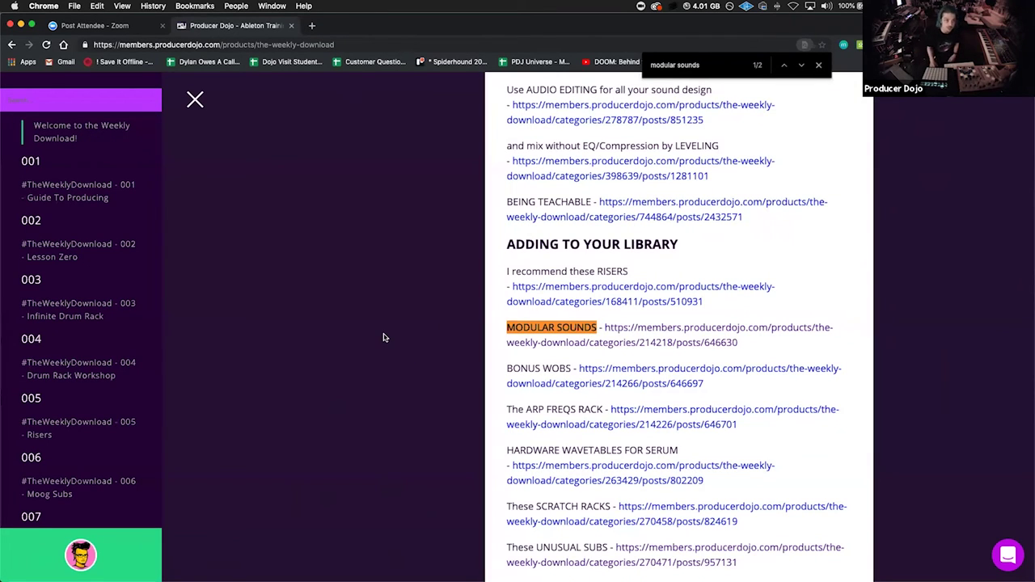
Step: Open the members library in a new tab and view the Member Vault program
key(super+t)
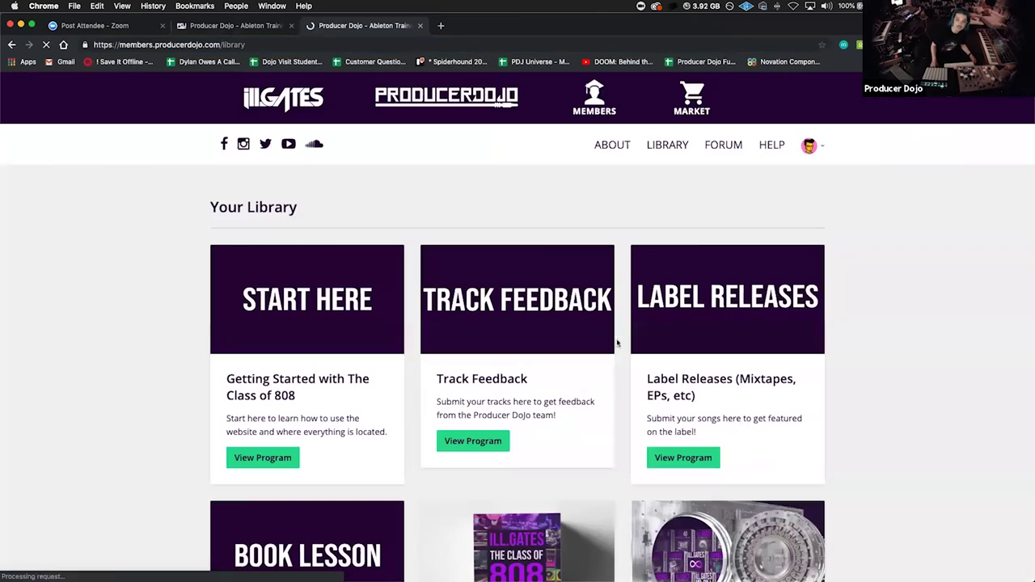
scroll(617, 343, down, 5)
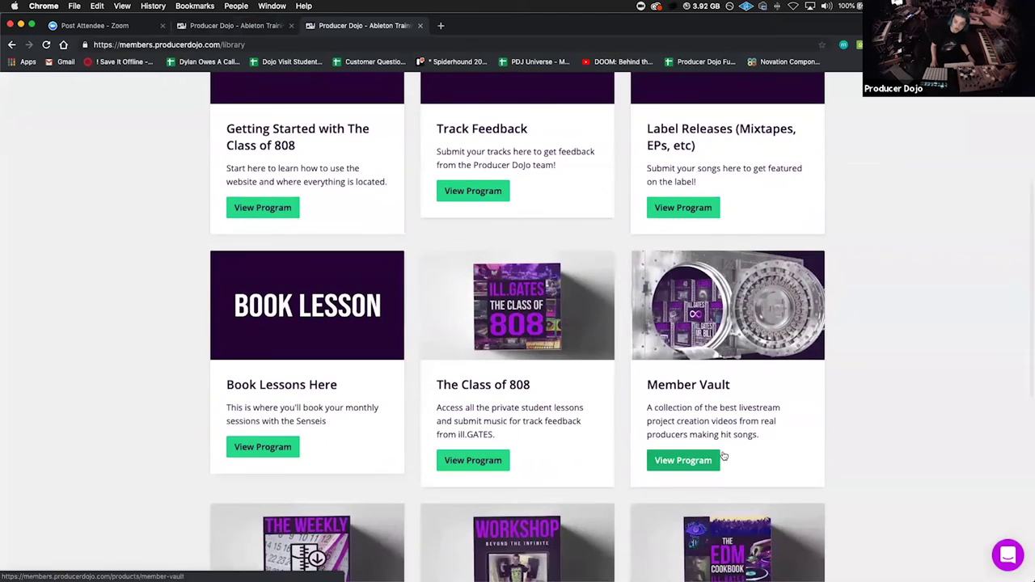
click(695, 460)
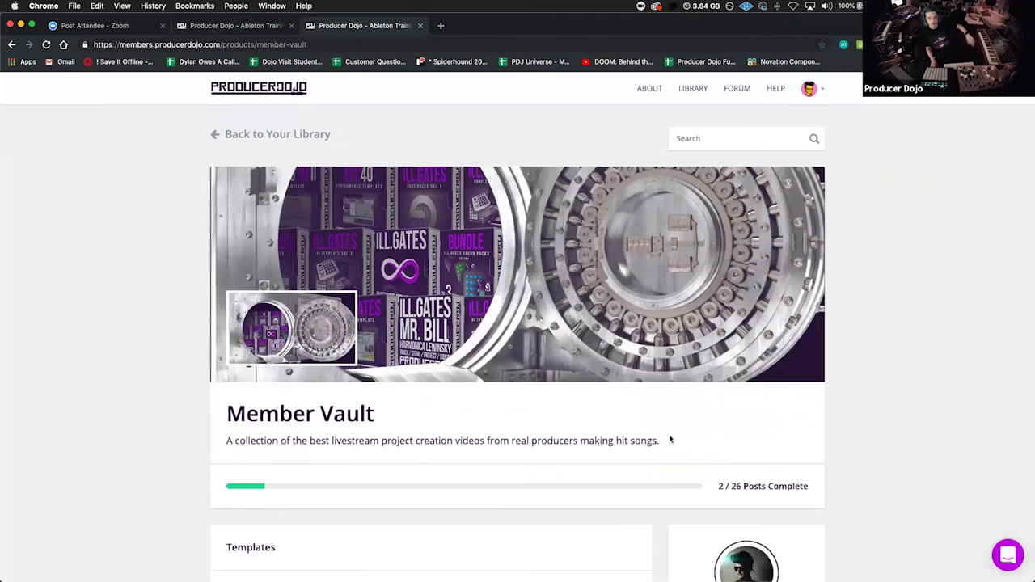
Step: Browse the Member Vault's templates and open ill.GATES - Sample Library 2018 from its Sound Packs
scroll(674, 433, down, 4)
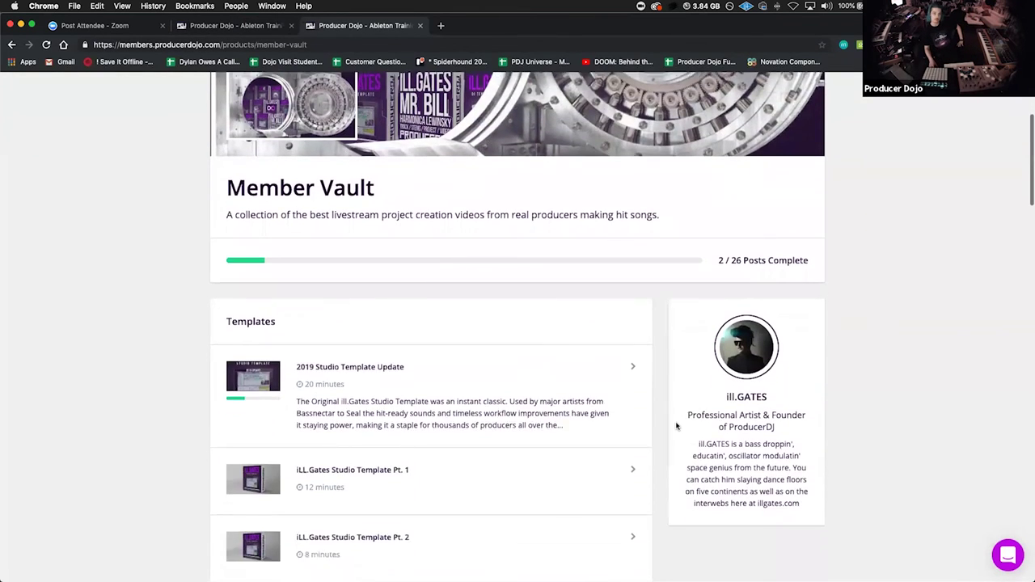
scroll(677, 427, down, 4)
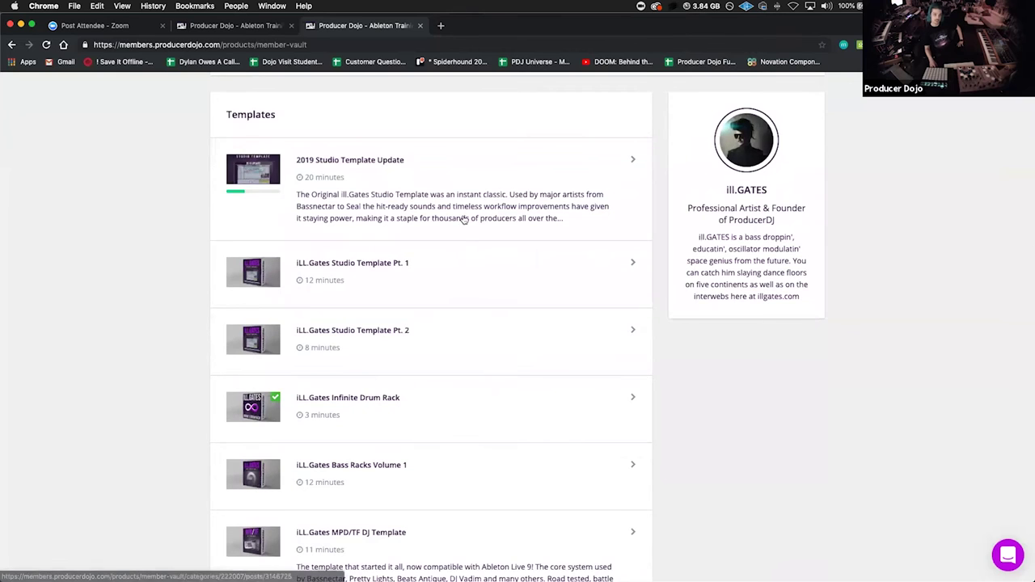
scroll(472, 288, down, 7)
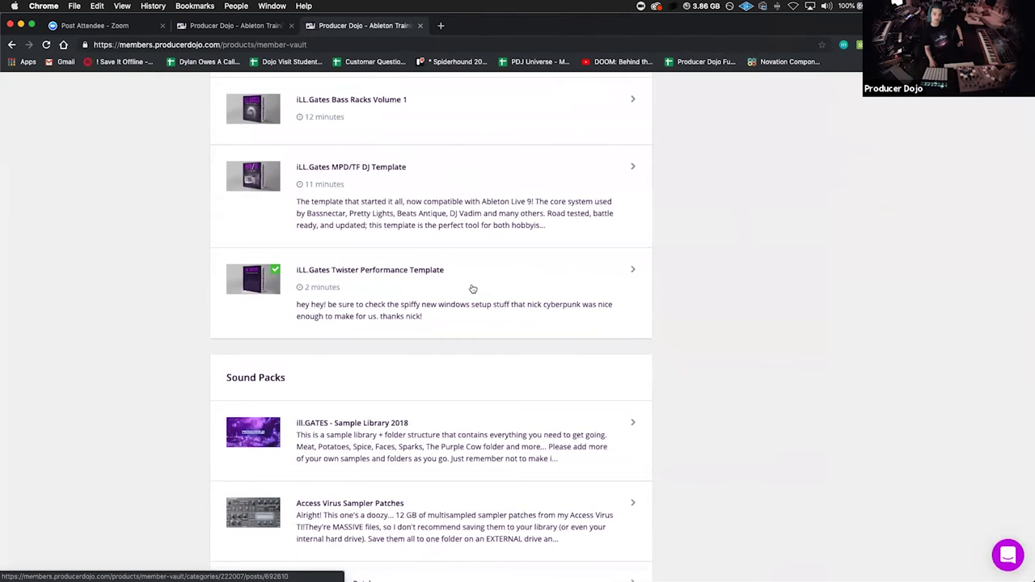
scroll(473, 288, down, 1)
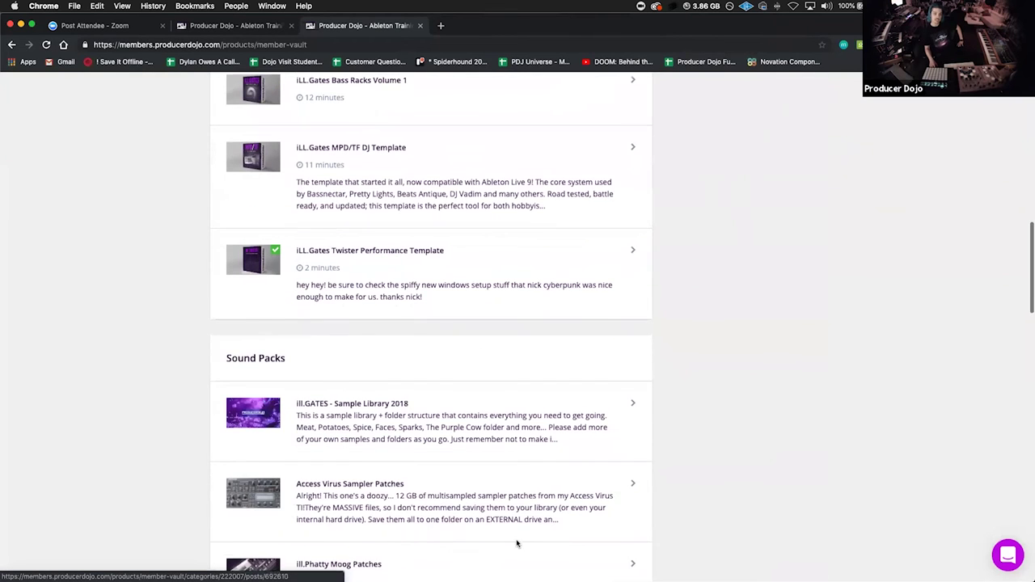
click(431, 442)
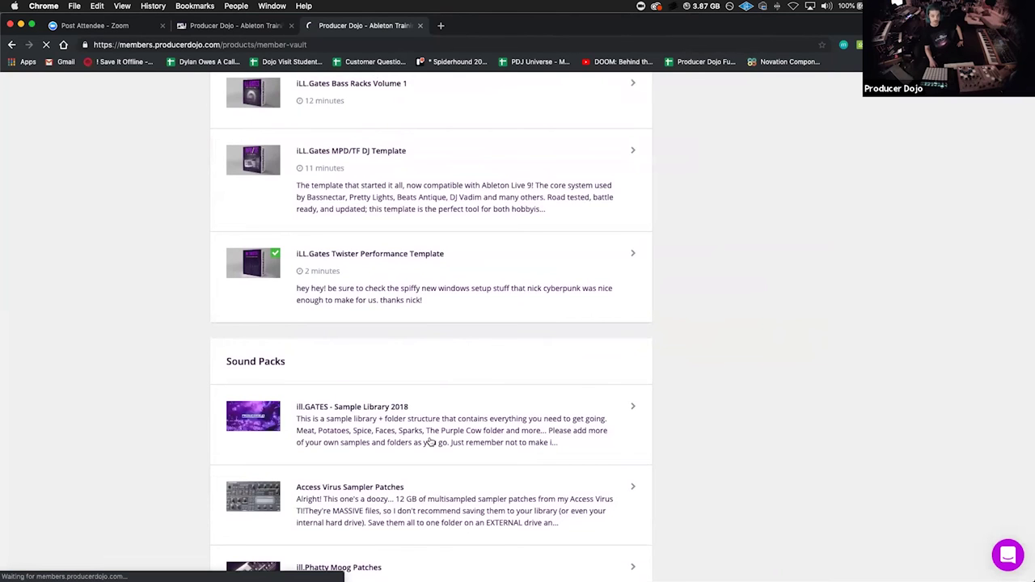
Step: Review the folder structure and downloads list of the ill.GATES - Sample Library 2018 post
scroll(518, 359, down, 5)
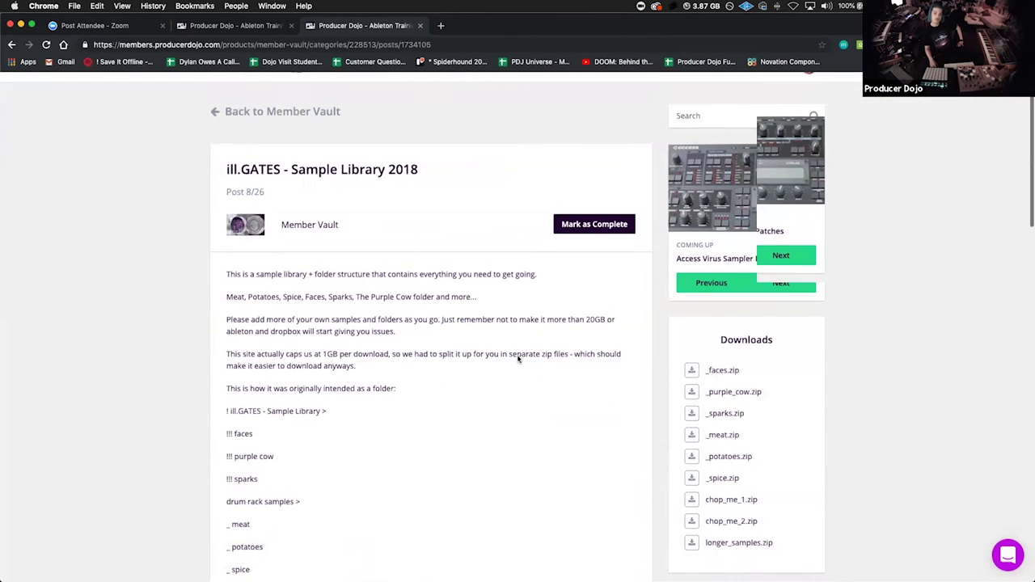
scroll(518, 359, up, 3)
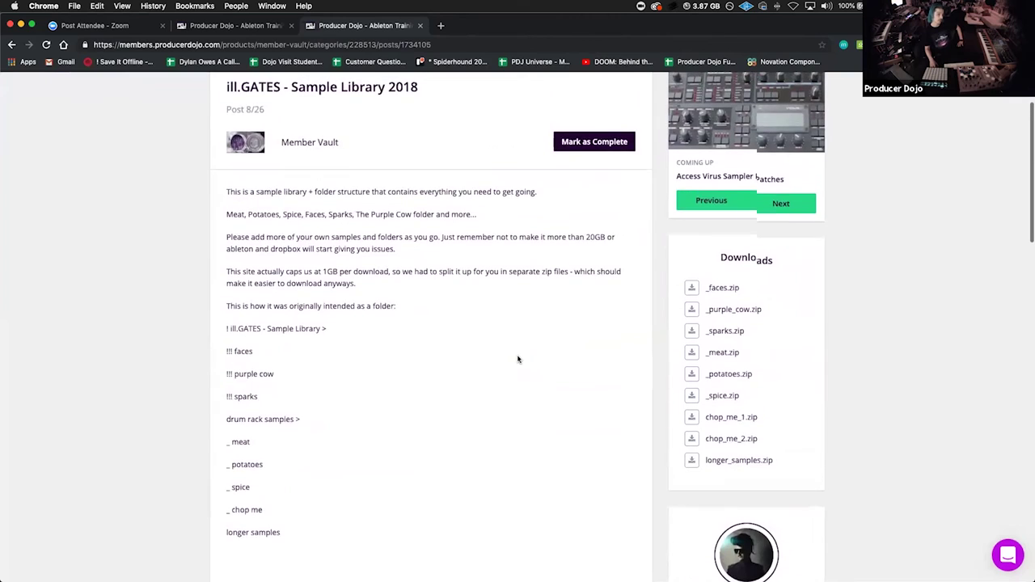
scroll(271, 339, down, 4)
scroll(271, 339, down, 1)
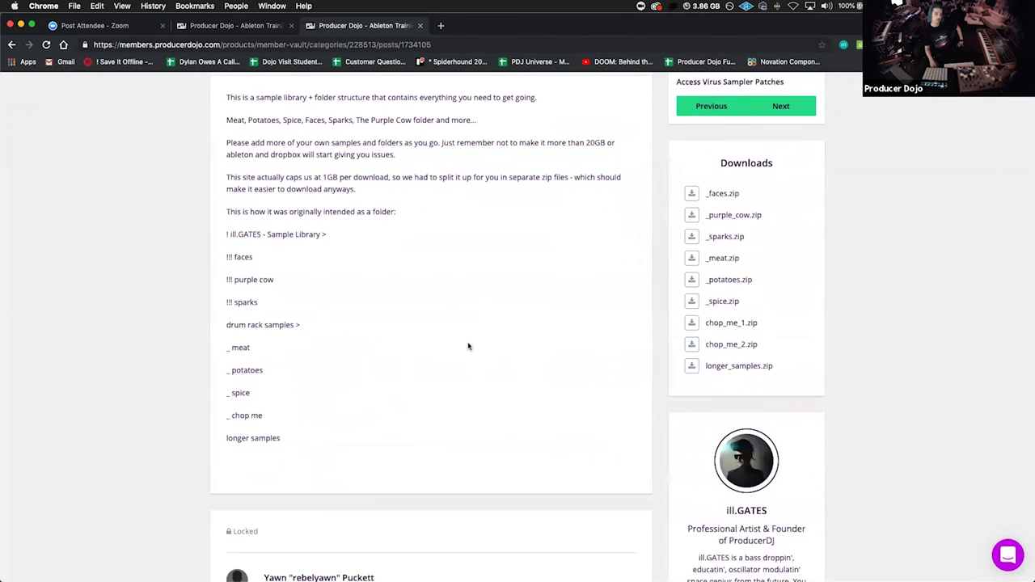
scroll(364, 493, up, 6)
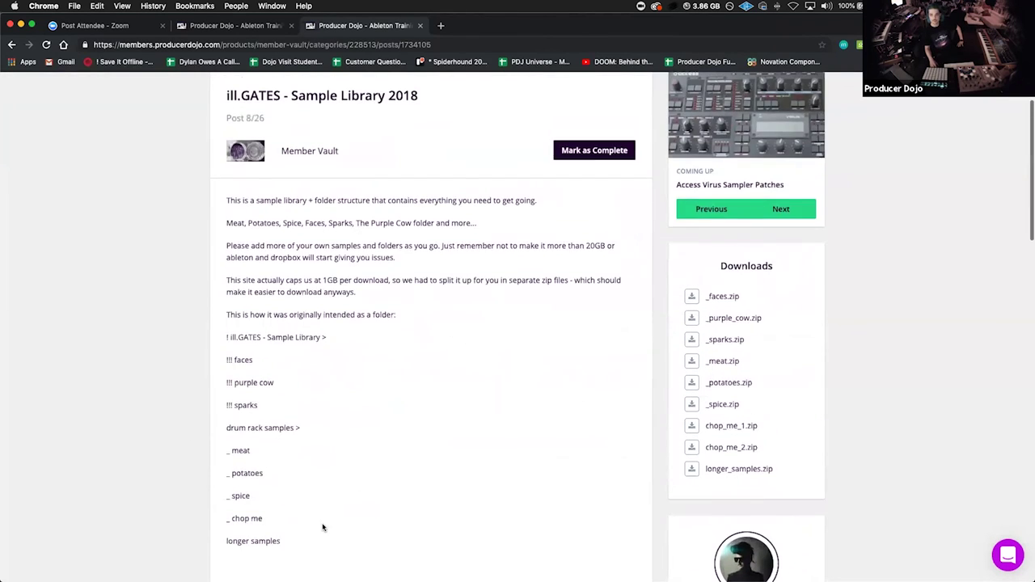
Step: Return to the Weekly Download page and browse its numbered lesson list
click(242, 28)
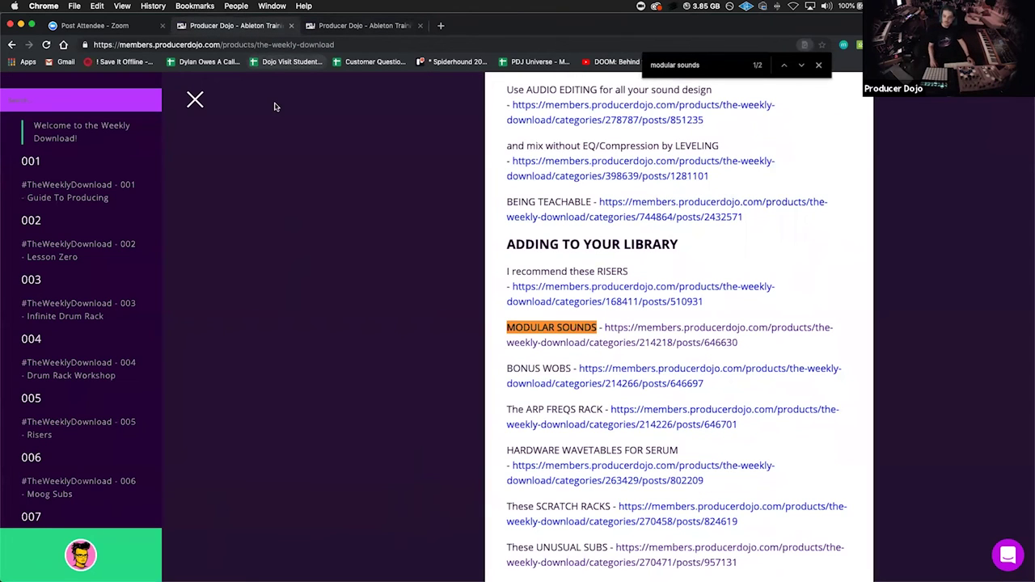
key(super+Tab)
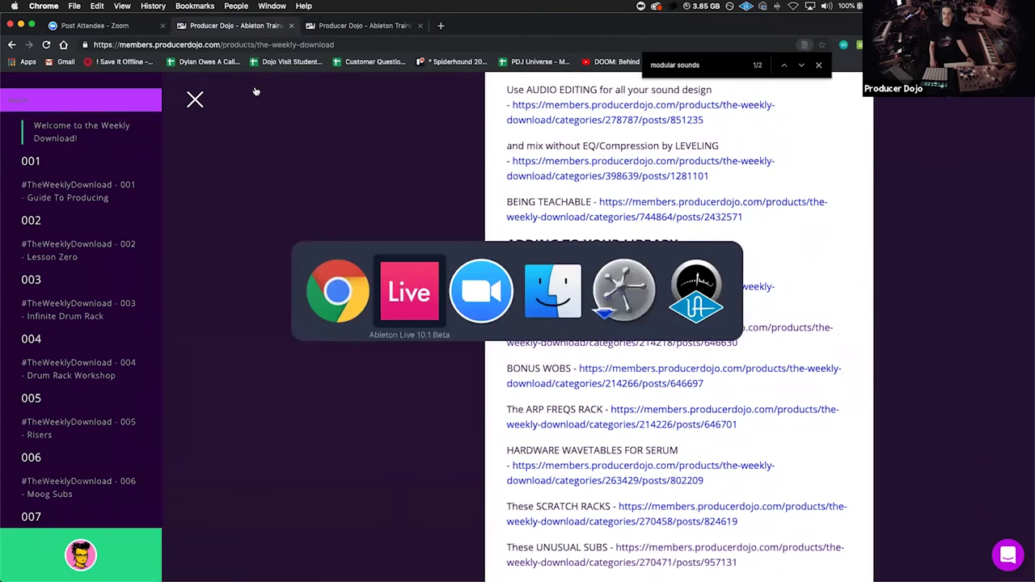
key(super+Tab)
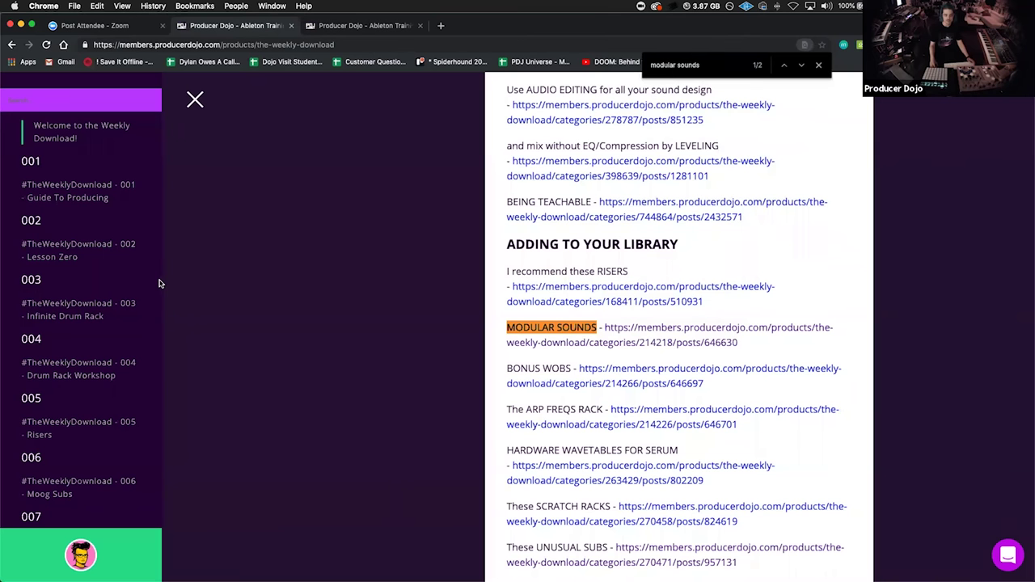
scroll(115, 298, down, 5)
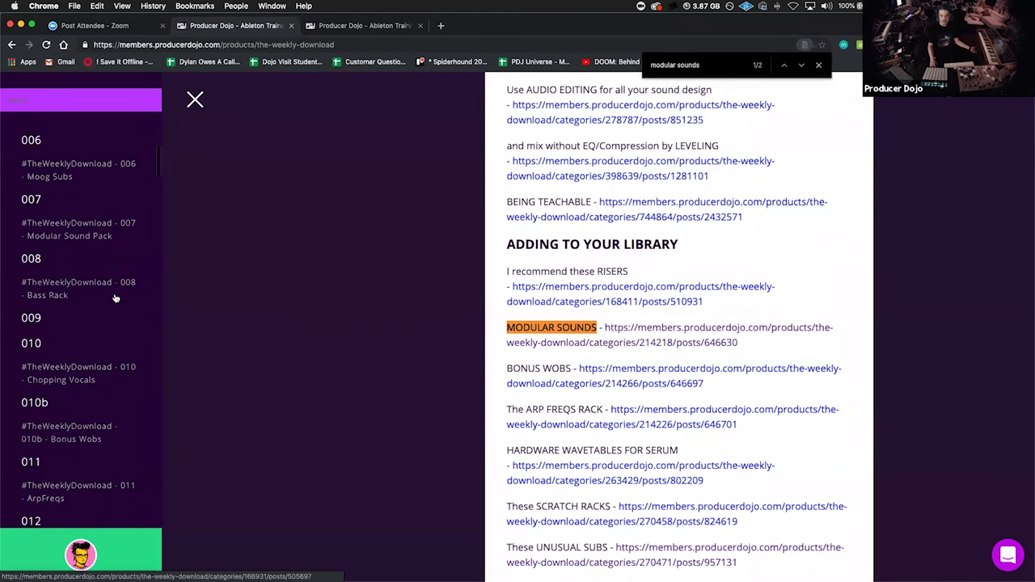
scroll(116, 298, down, 5)
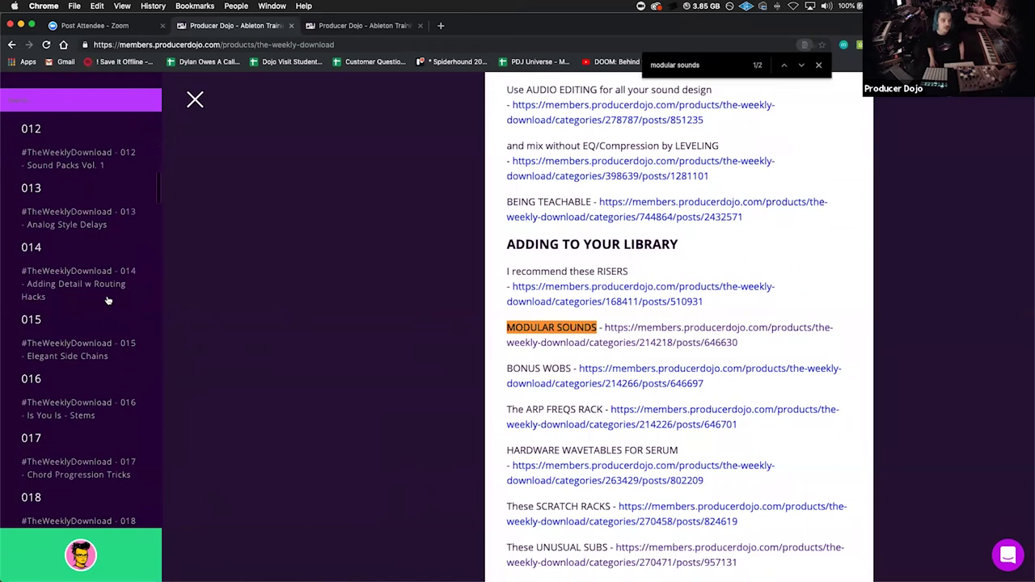
scroll(114, 298, down, 3)
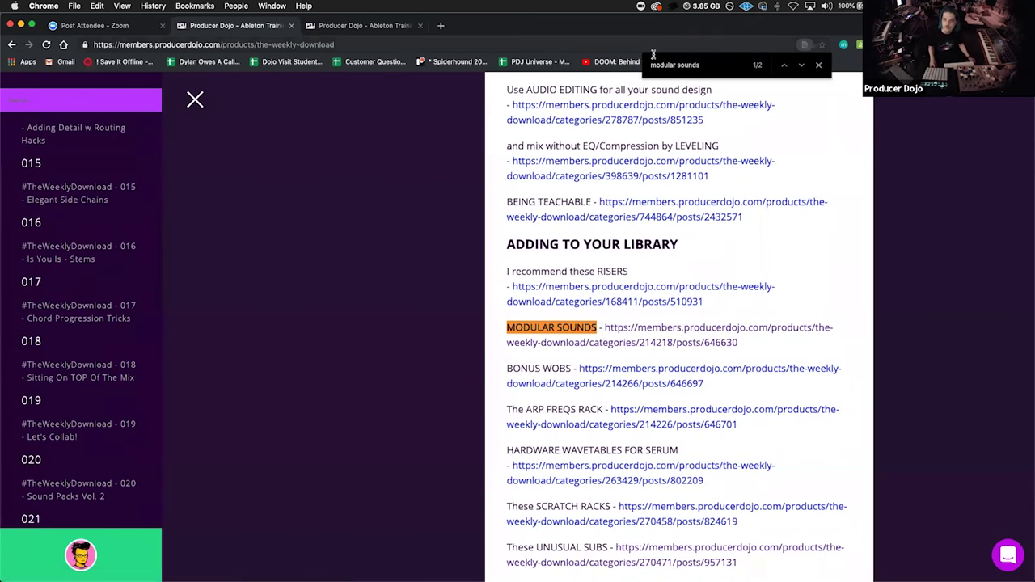
Step: Search the Weekly Download page for "neuro bass"
triple_click(732, 65)
text(neuro baas)
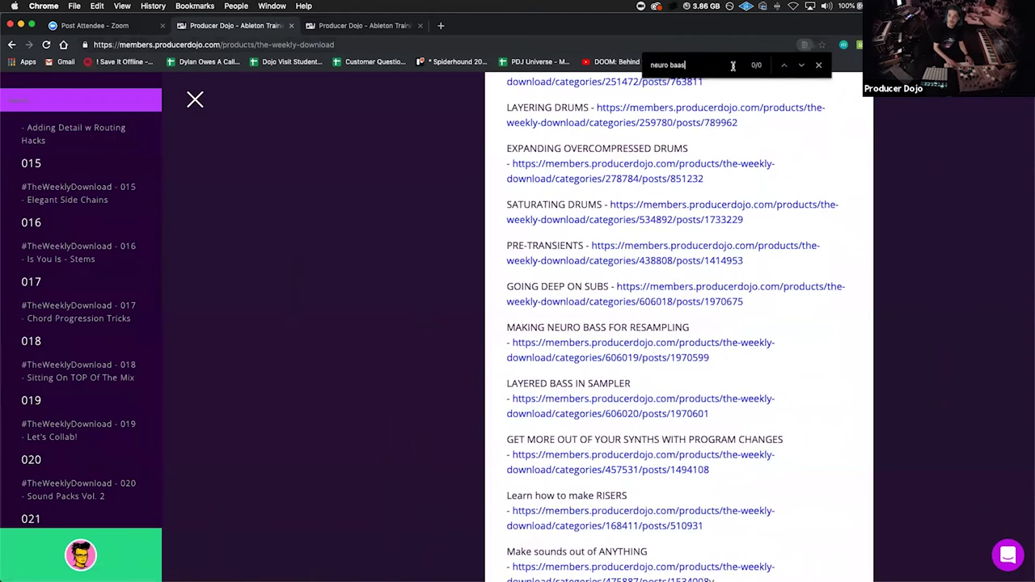
key(BackSpace)
key(BackSpace)
key(BackSpace)
text(ass)
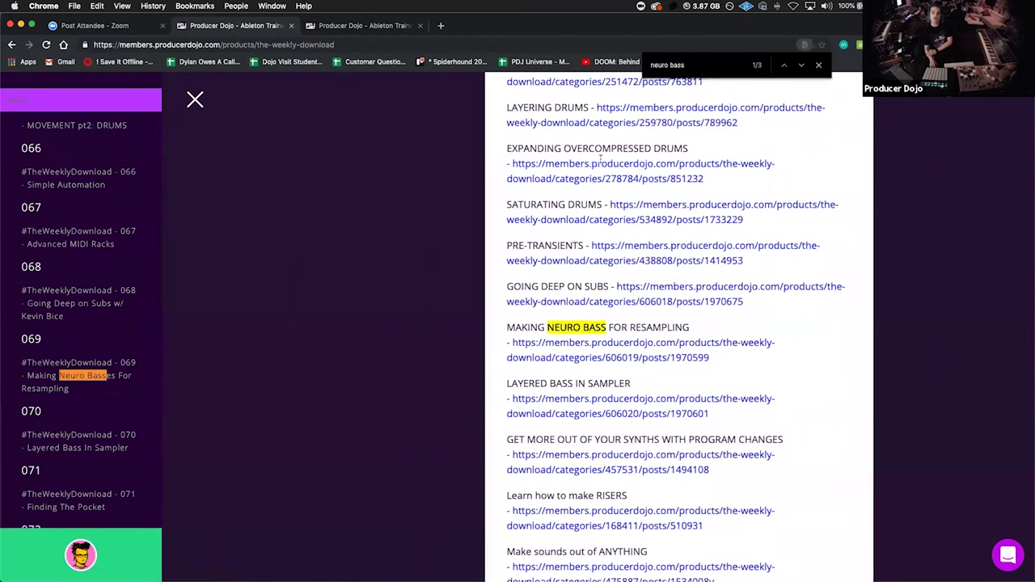
Step: Look through the lesson links listed under Sound Design, Drums + 128s
scroll(383, 365, up, 5)
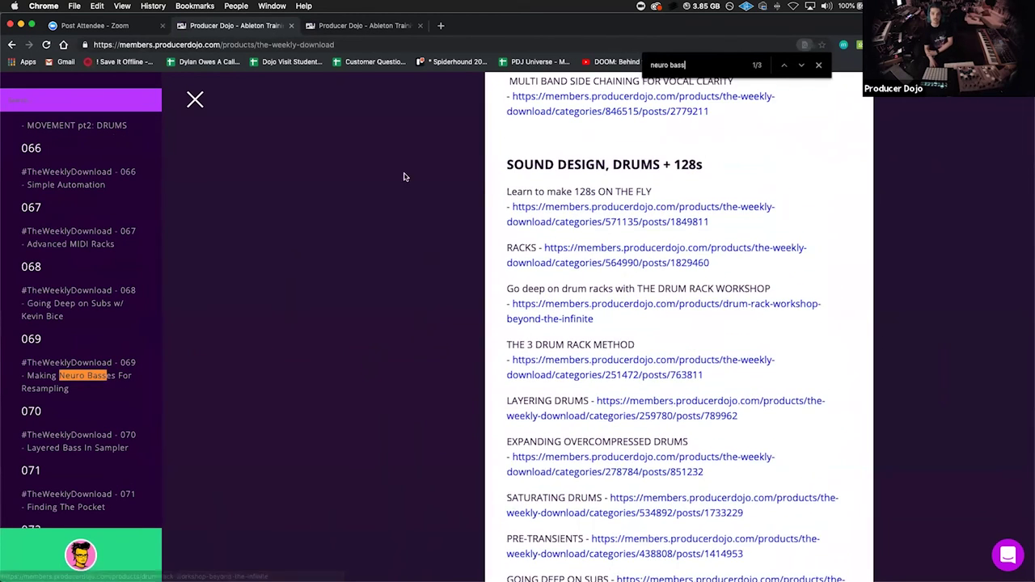
scroll(634, 278, down, 4)
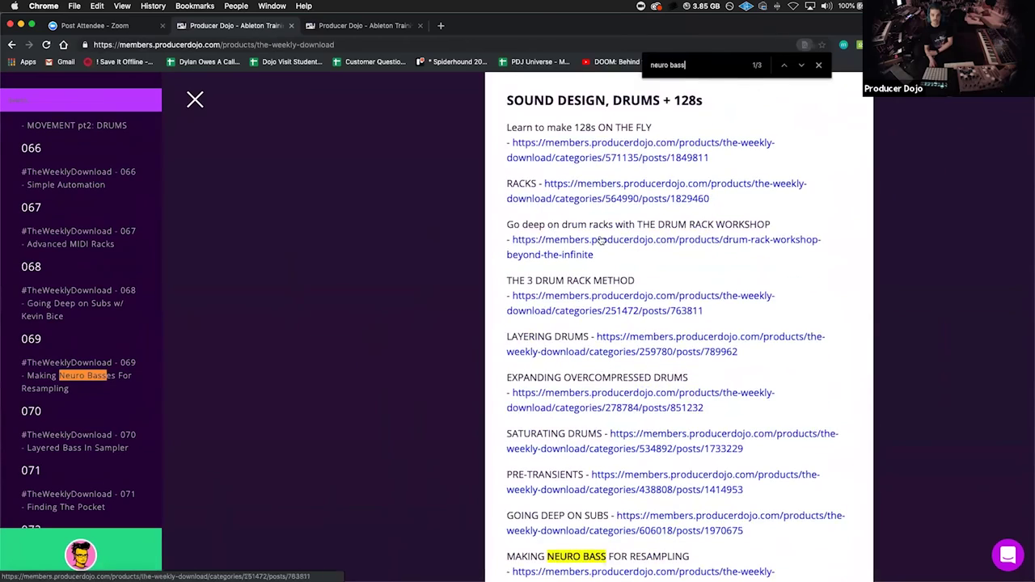
scroll(600, 240, down, 6)
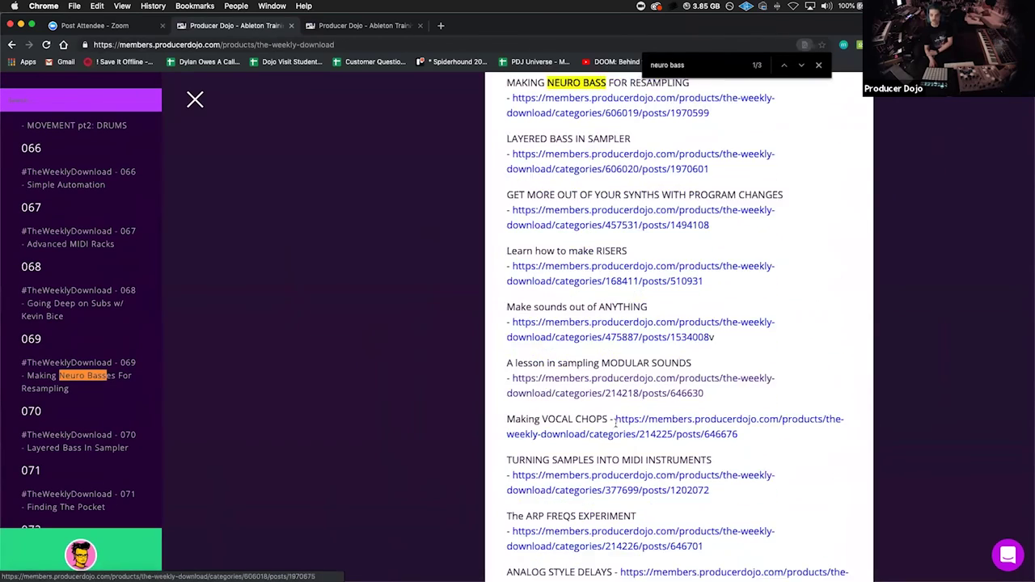
scroll(565, 317, down, 1)
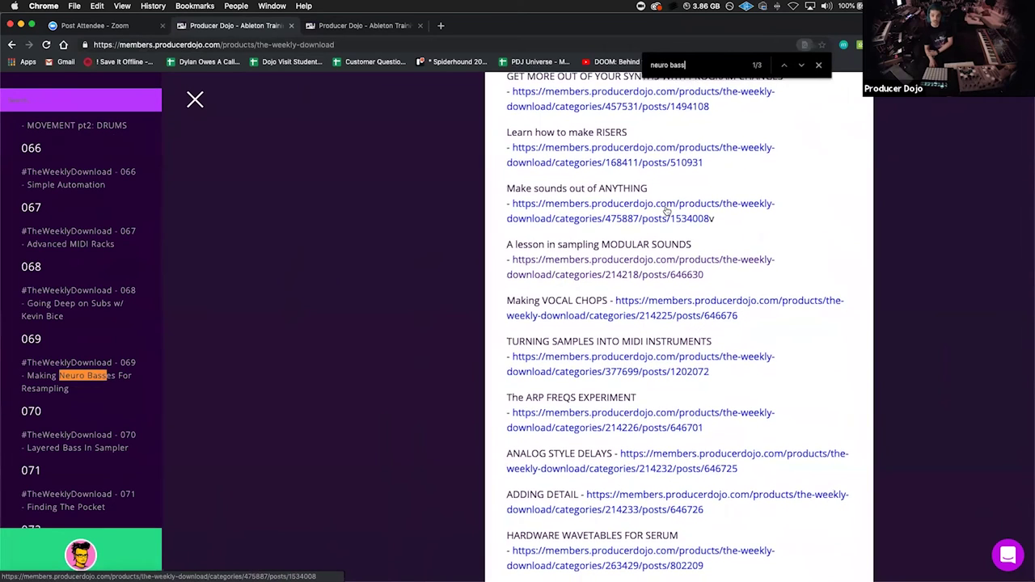
scroll(452, 197, down, 5)
scroll(457, 195, down, 5)
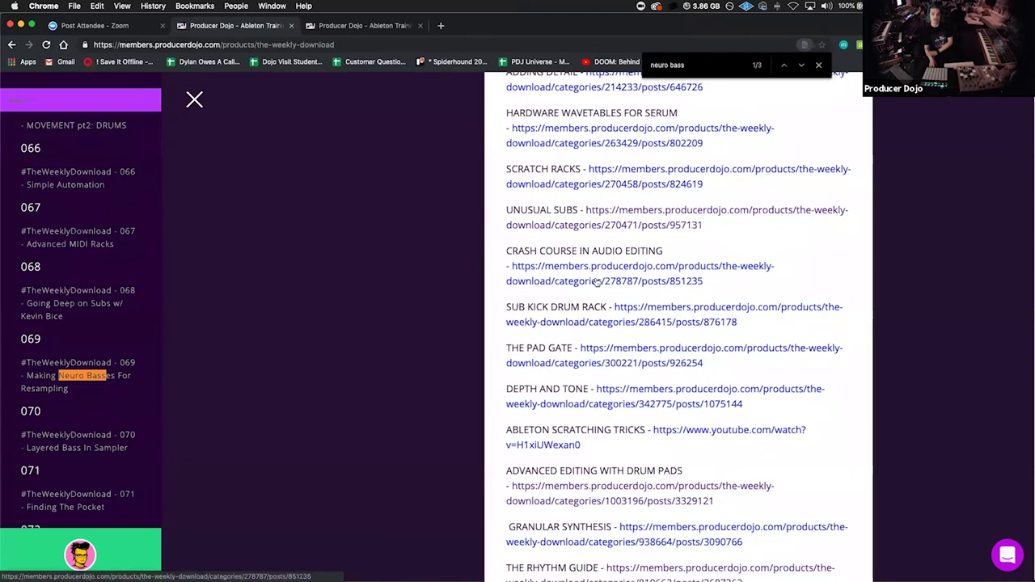
scroll(503, 278, down, 6)
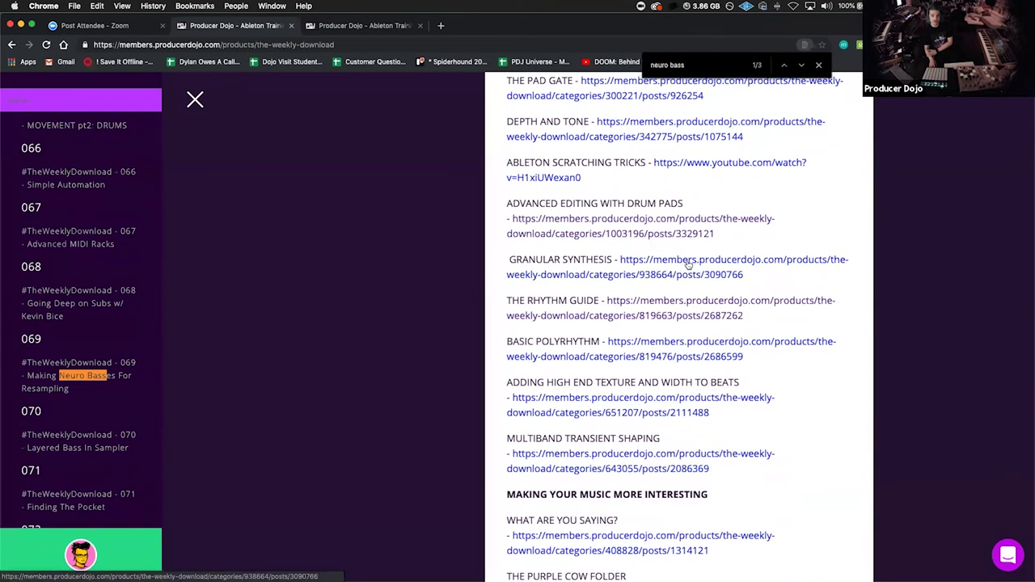
scroll(671, 263, up, 7)
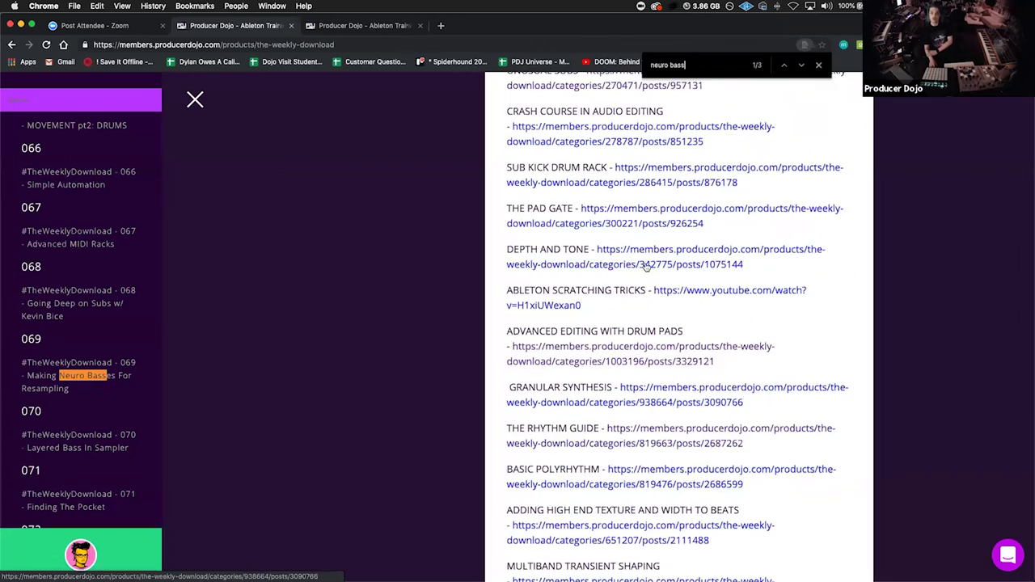
scroll(499, 217, up, 15)
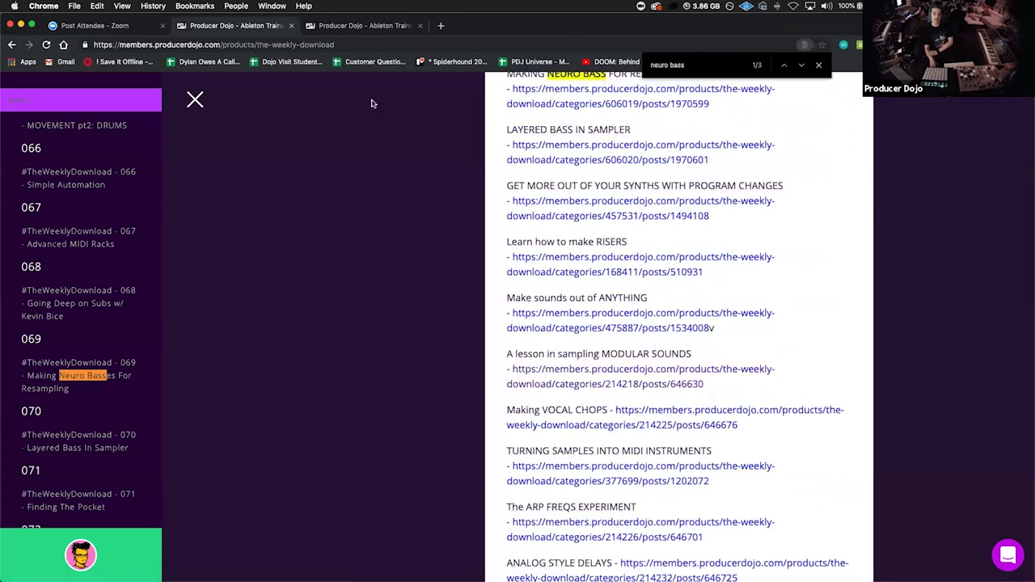
scroll(638, 197, down, 10)
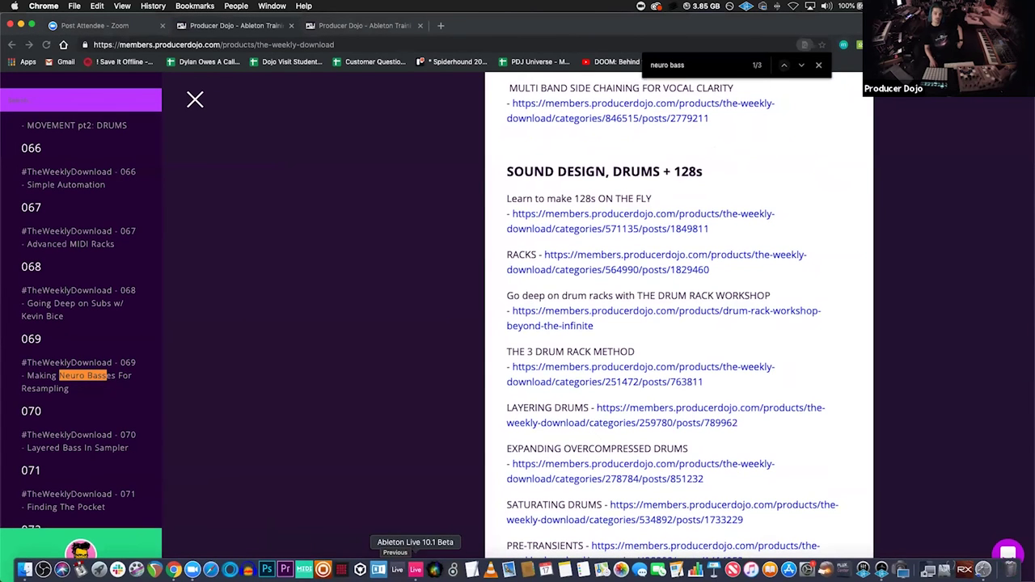
Step: Switch to Ableton Live and copy a three-beat slice of the Postman - Factory Beat clip onto the chopped Mudpie track at bar 10
click(415, 570)
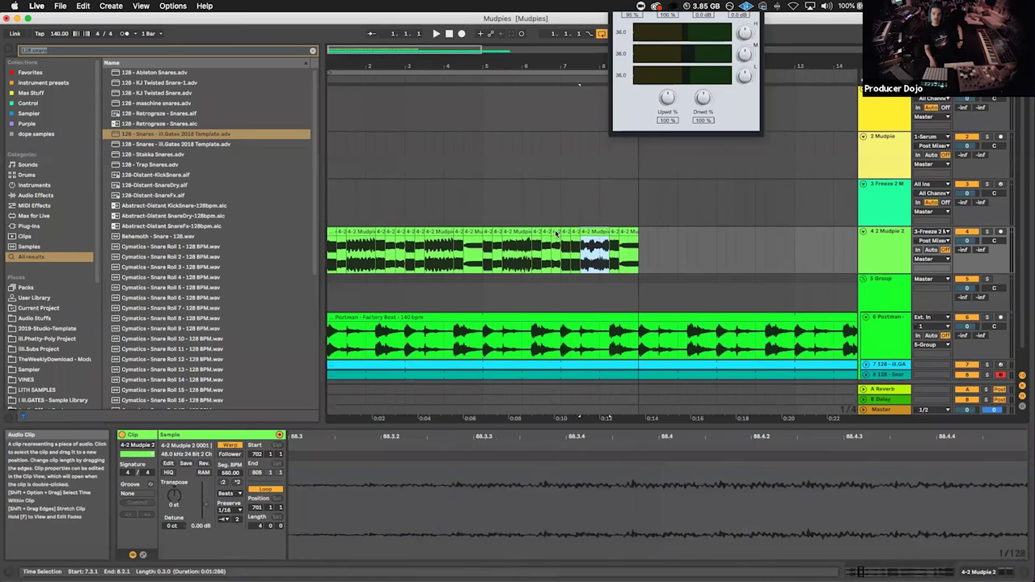
click(628, 232)
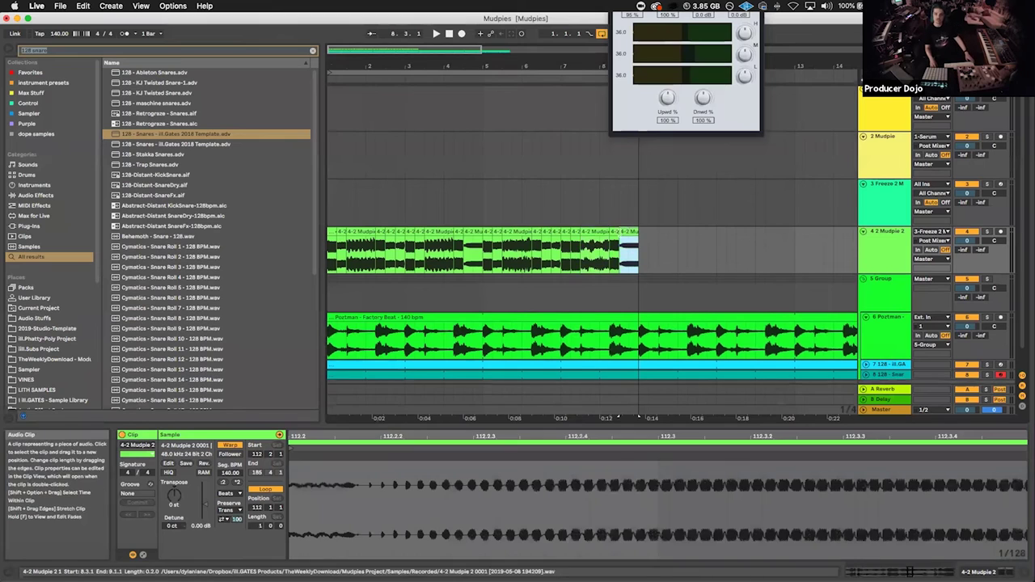
click(710, 337)
drag(710, 336, 688, 248)
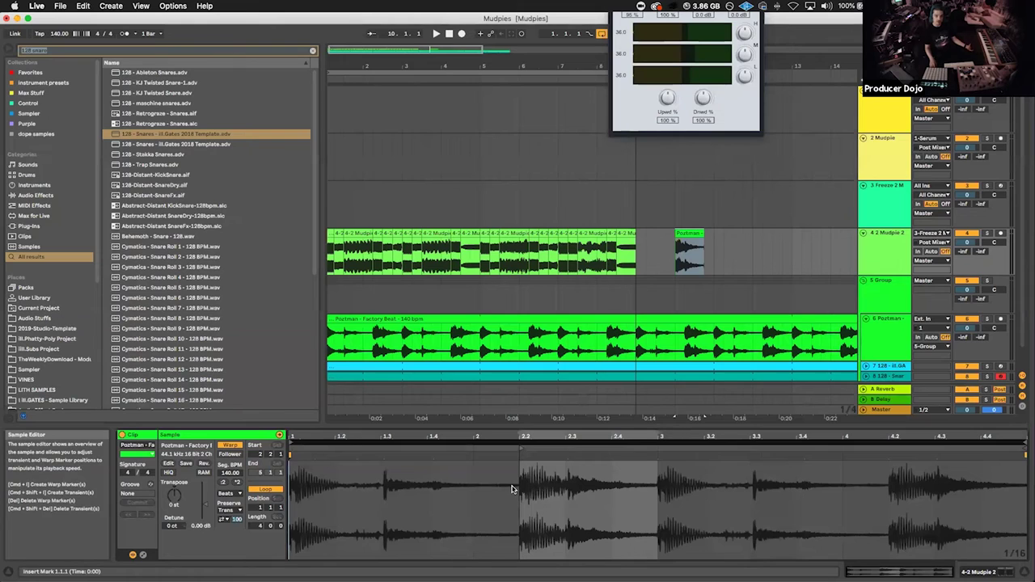
Step: Set the copied Postman slice's loop position to 2.3.1 and its loop length to 1 bar
drag(292, 443, 563, 416)
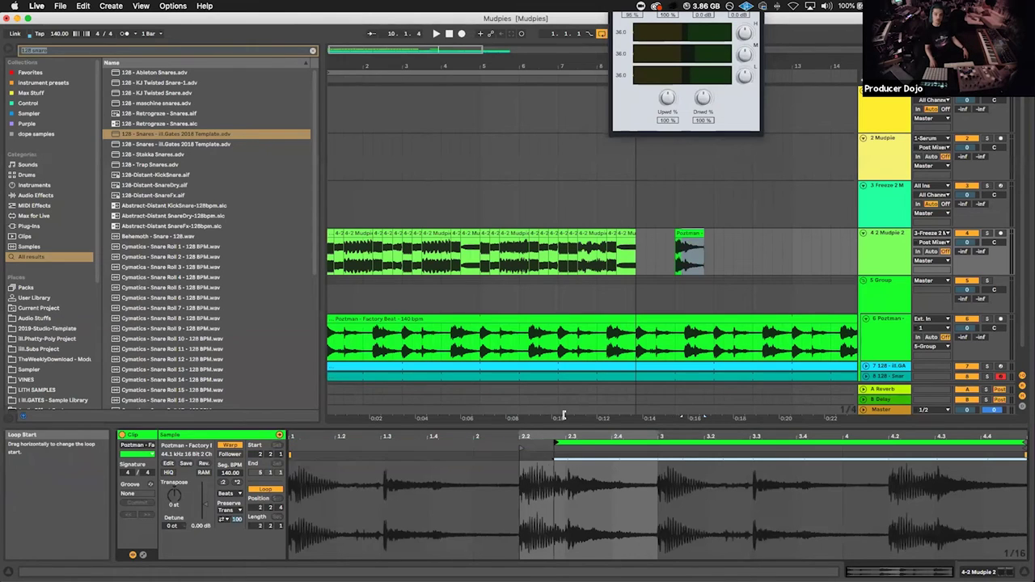
drag(520, 442, 570, 442)
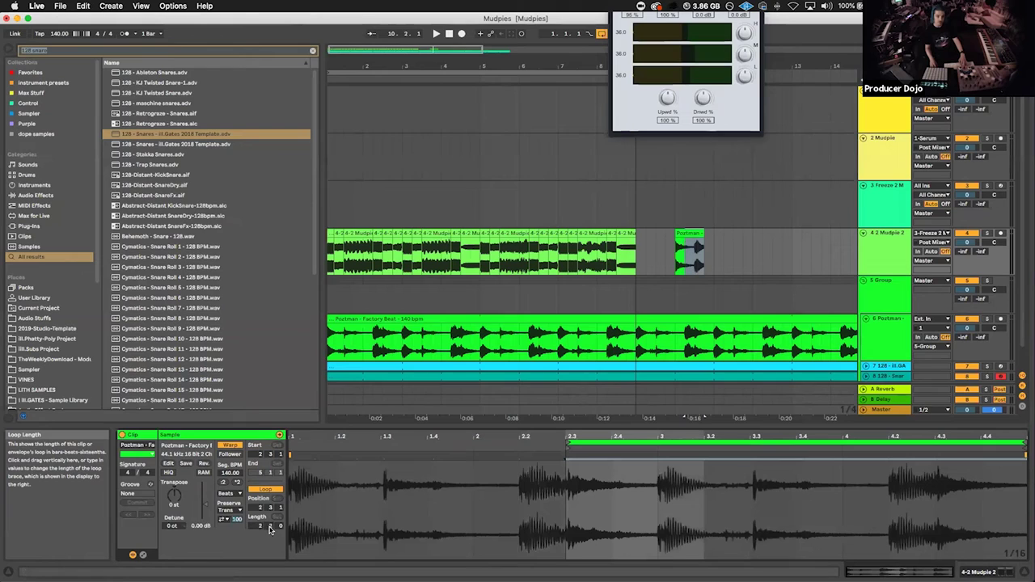
key(Return)
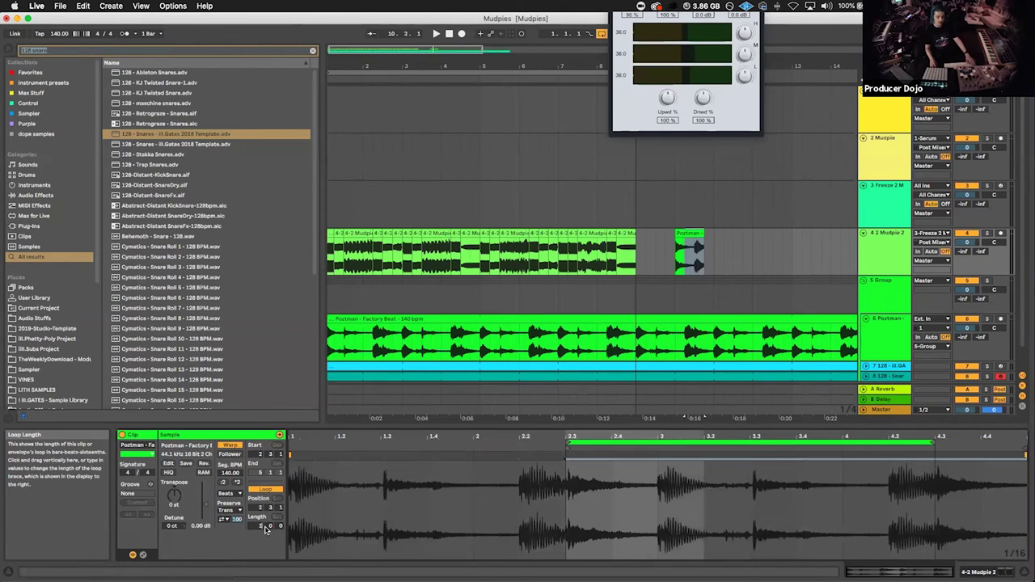
key(Return)
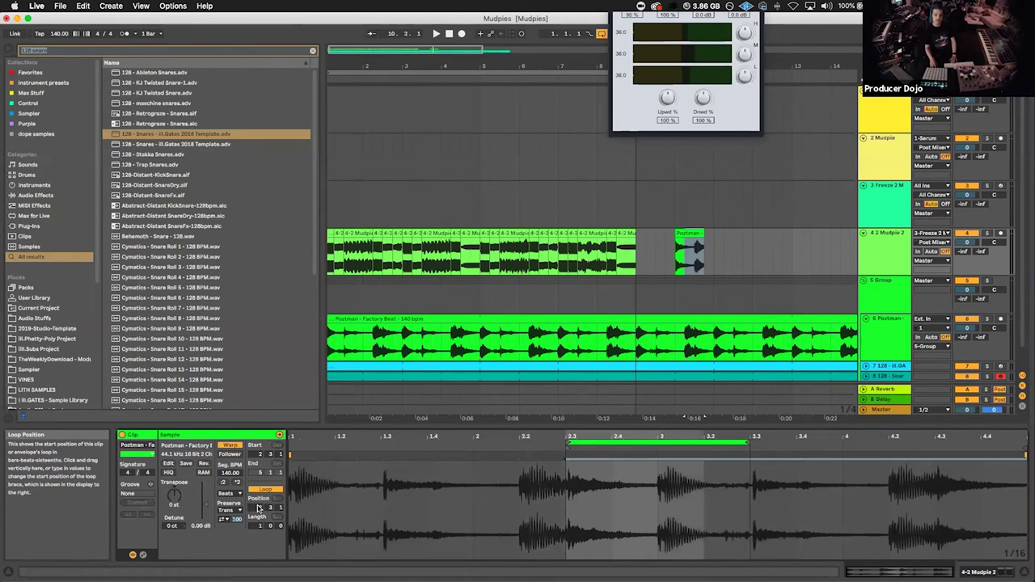
Step: Shift the slice's one-bar loop back and forth through the sample in whole-bar jumps, and place its start at 1.2.4
key(Down)
key(Up)
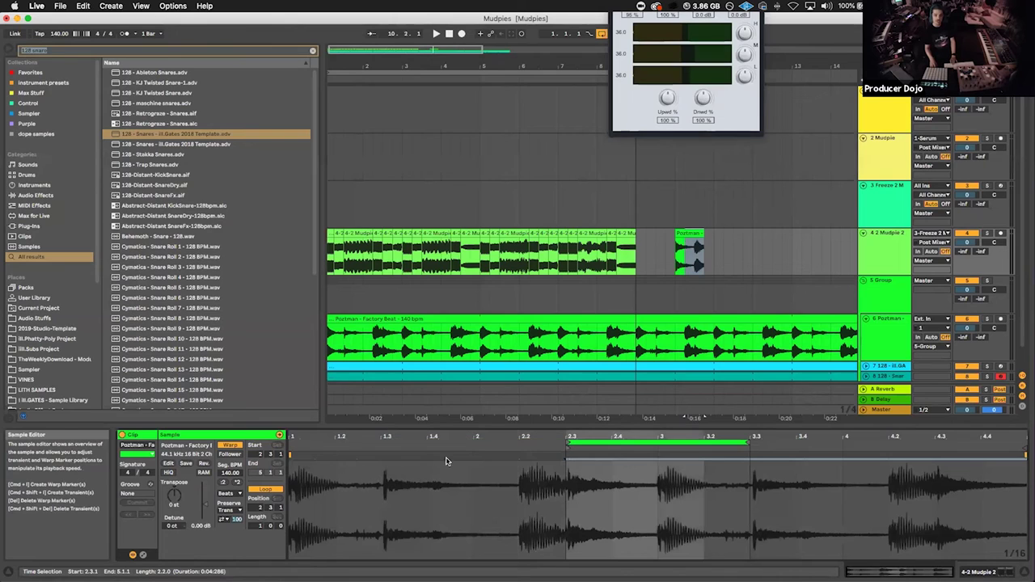
key(Down)
key(Up)
key(Down)
key(Up)
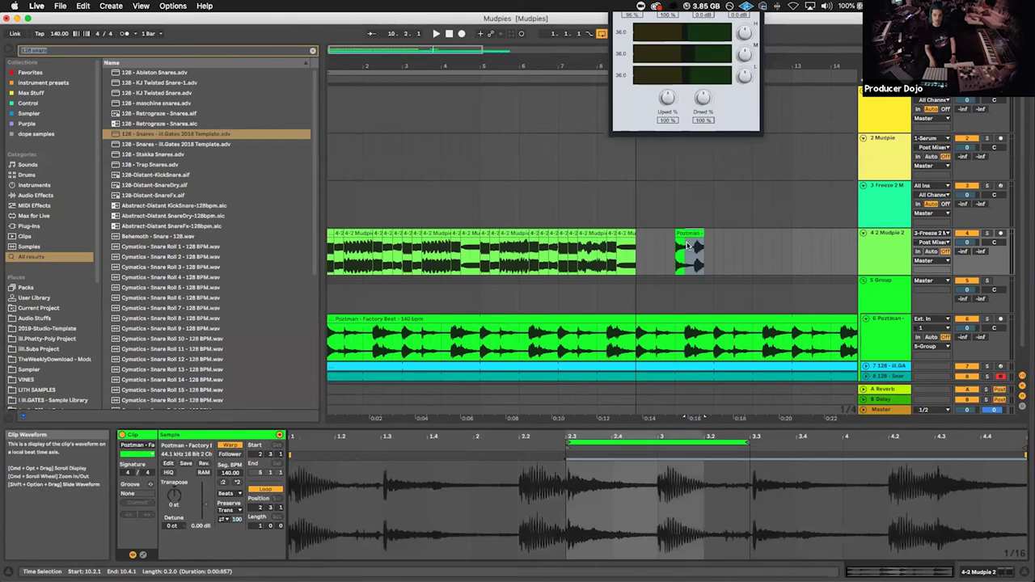
key(Down)
key(Up)
key(Up)
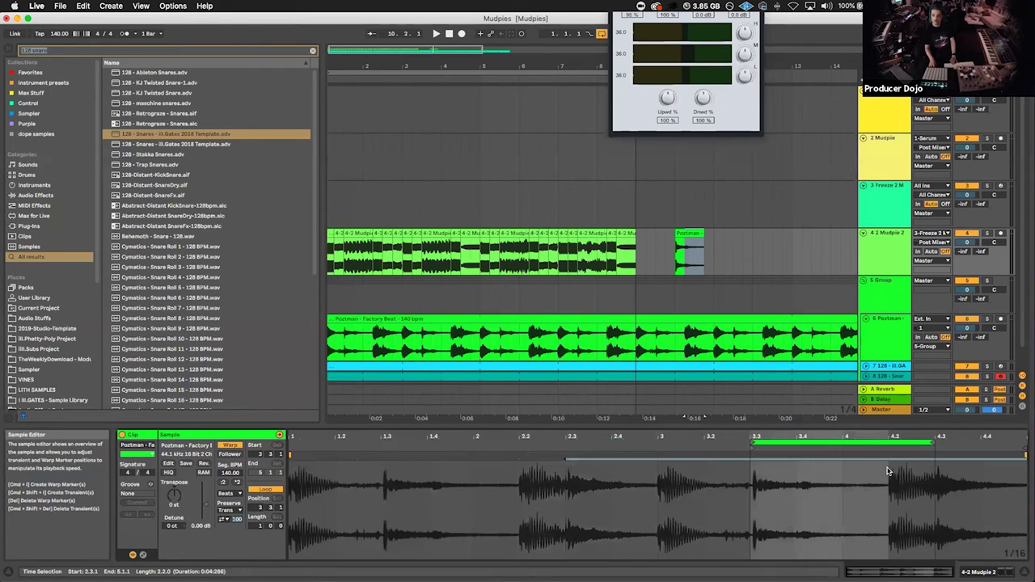
key(Up)
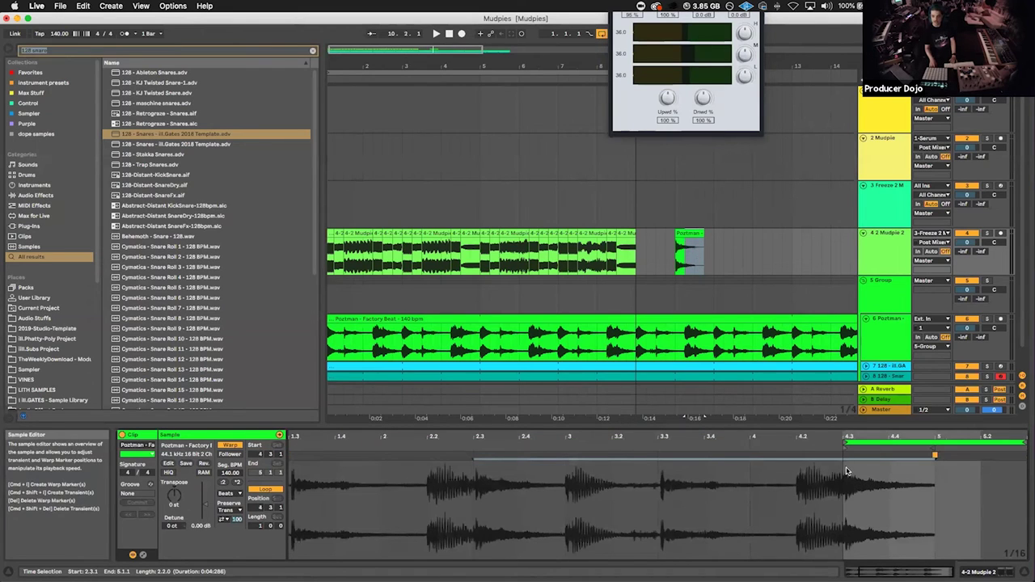
key(Down)
key(Down)
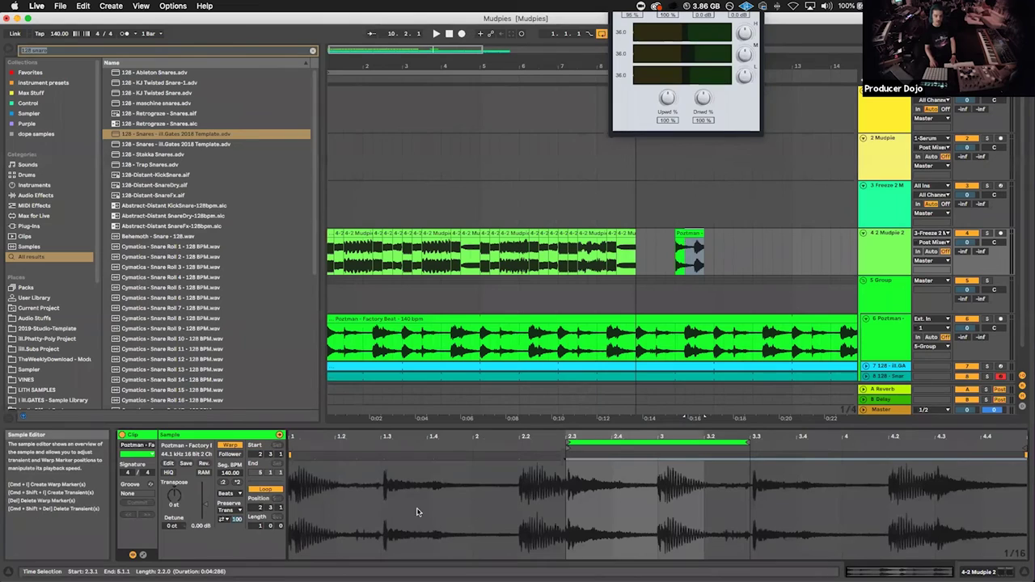
key(Down)
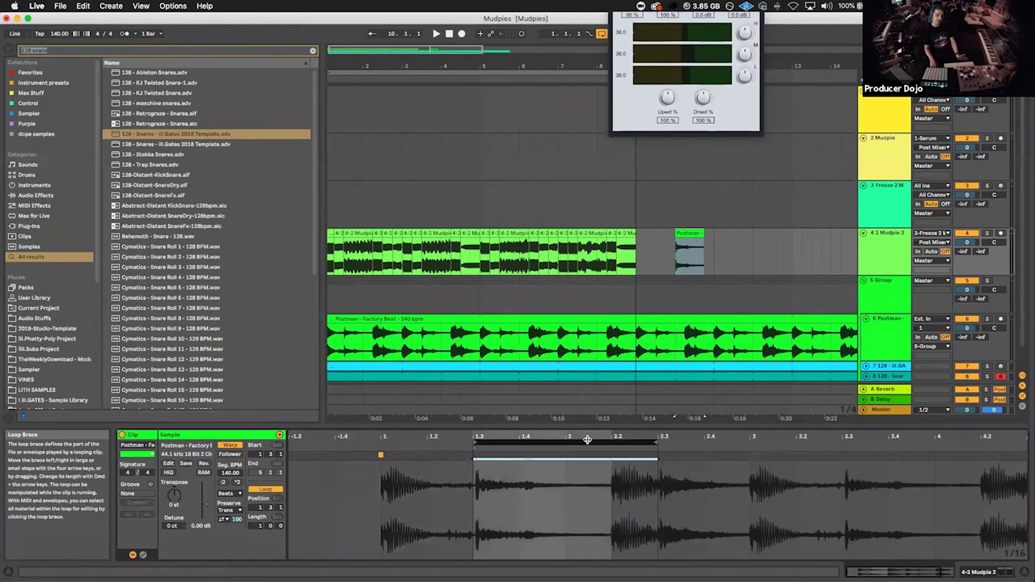
drag(592, 442, 563, 476)
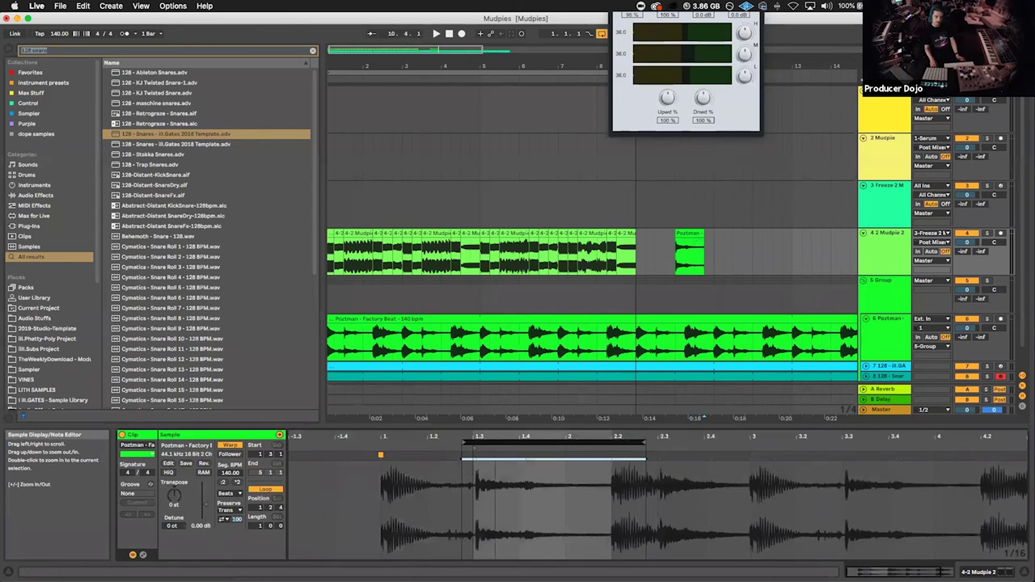
Step: Loop a selected stretch of the Postman slice's waveform starting at the transient near 1.3.1, and set the loop length to 1 bar
click(472, 529)
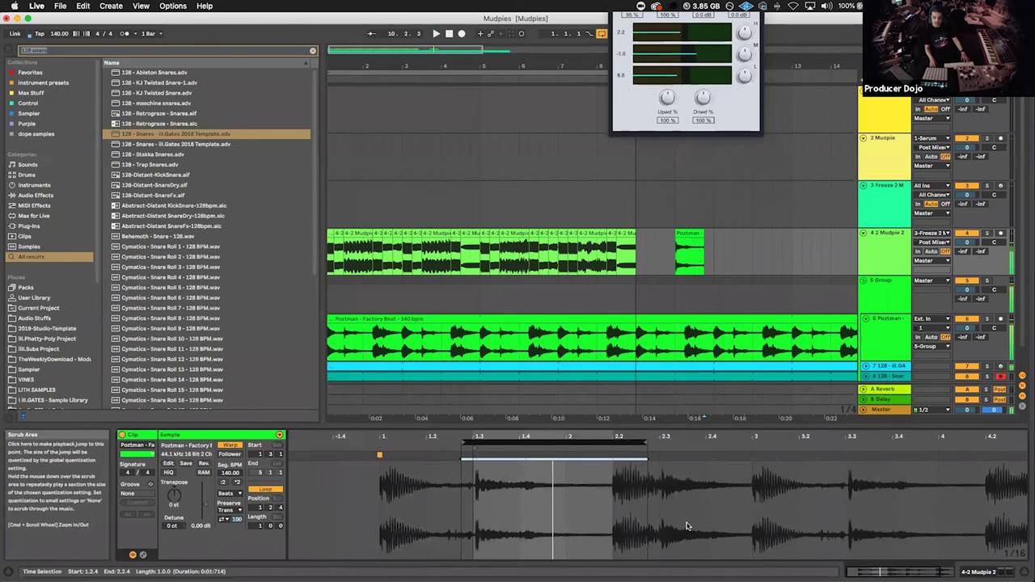
drag(846, 509, 846, 472)
key(super+l)
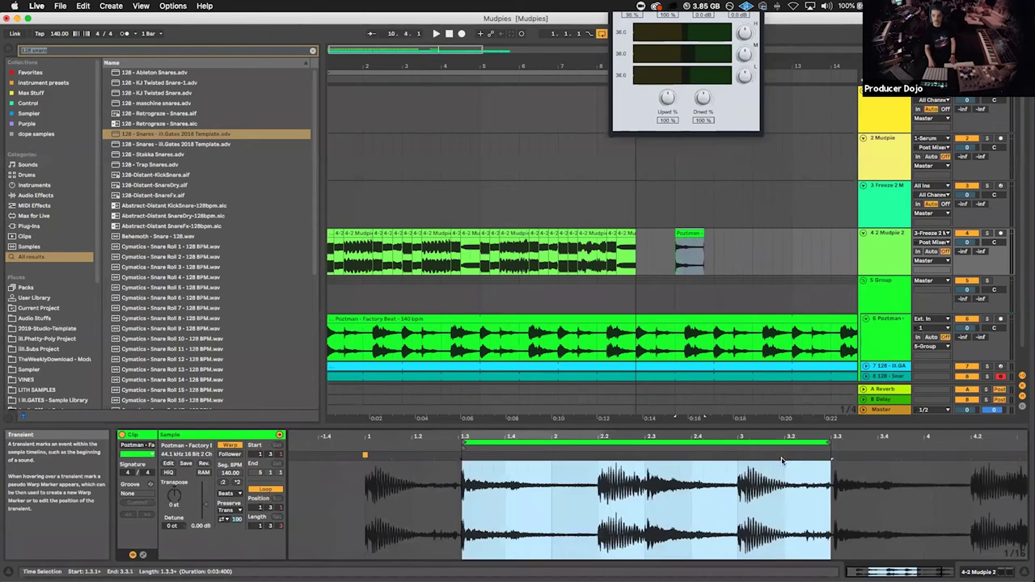
click(259, 528)
text(1.0.0)
key(Return)
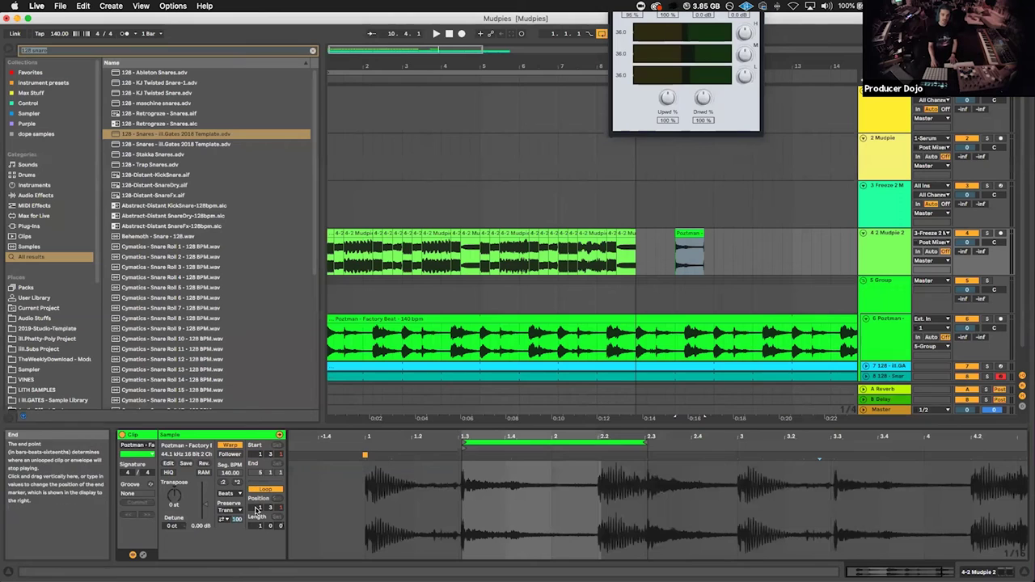
Step: Shift the Postman slice's one-bar loop through the sample in whole-bar jumps, and leave its loop position at 4.3.1
mouse_move(258, 510)
mouse_down()
mouse_move(258, 495)
mouse_move(258, 520)
mouse_move(258, 492)
mouse_up()
key(Down)
key(Down)
key(Down)
key(Down)
key(Down)
key(Down)
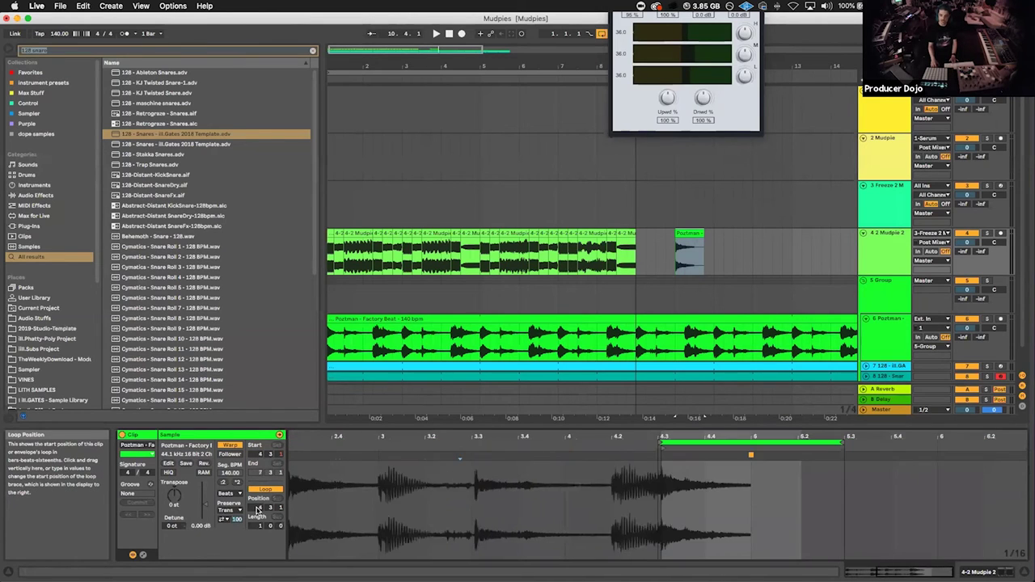
key(Up)
key(Up)
key(Up)
key(Up)
key(Up)
key(Up)
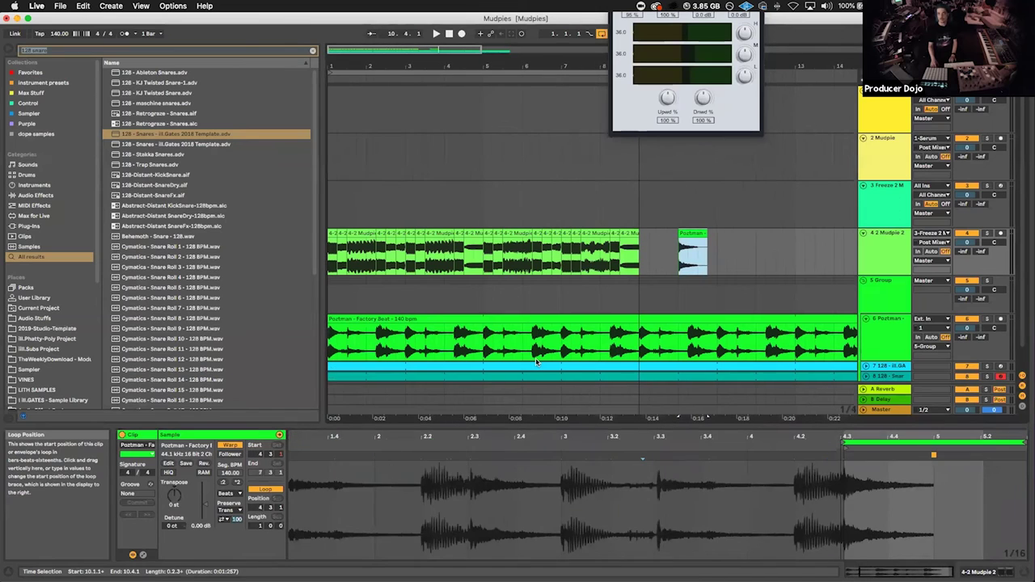
key(Down)
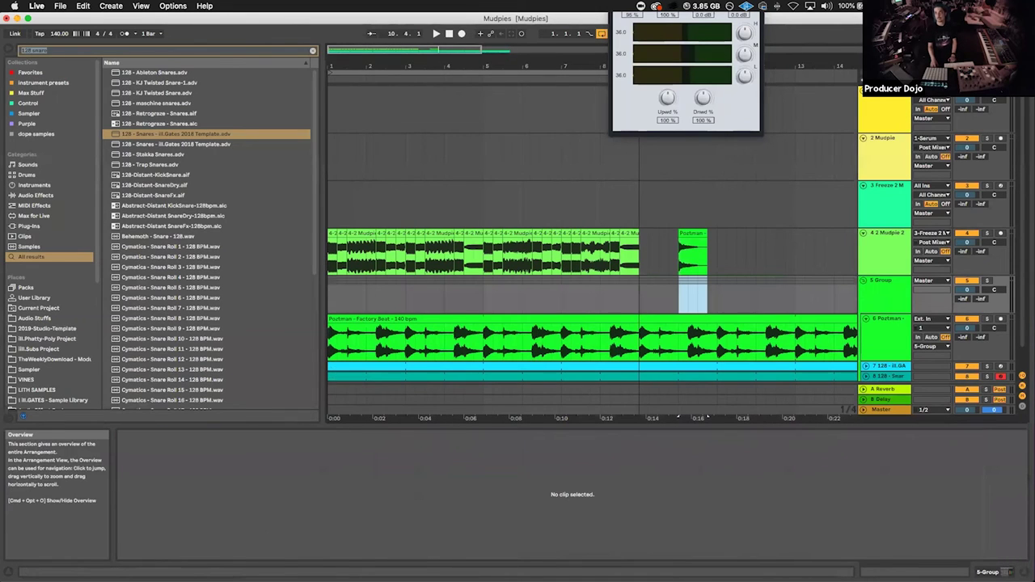